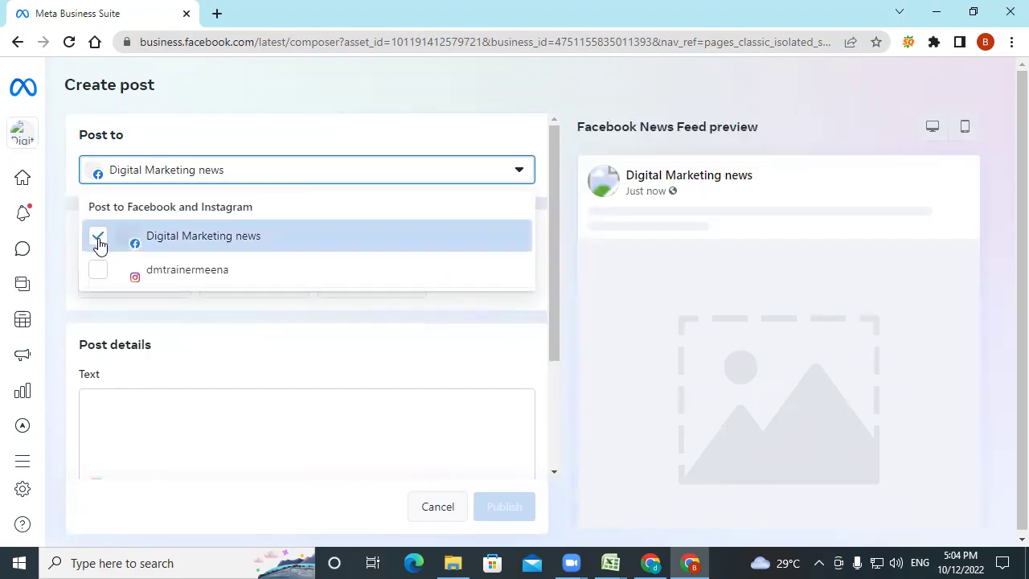
Step: Try the Instagram account alone as the post destination, and return to the Digital Marketing news Facebook page only
left_click(97, 271)
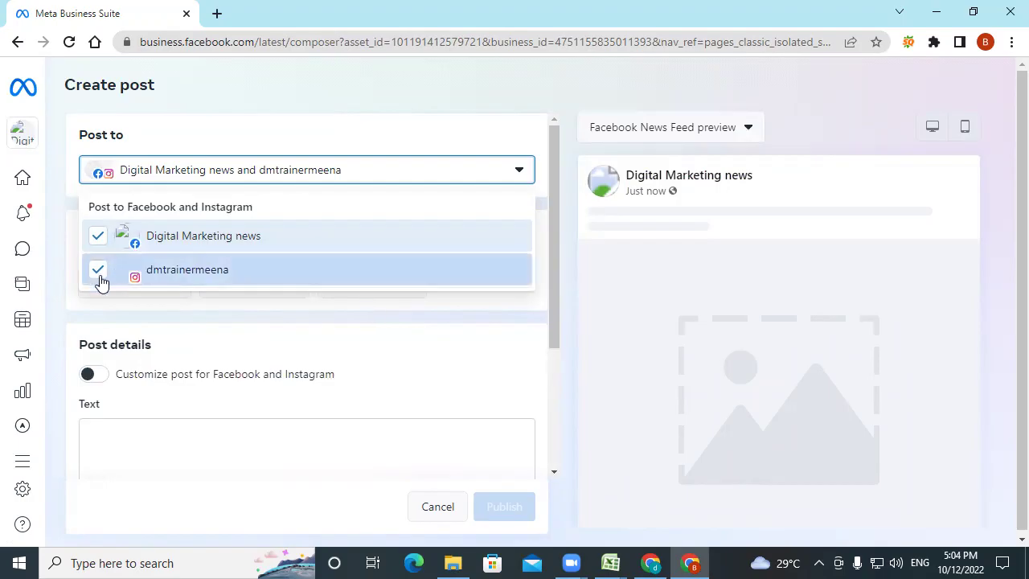
left_click(98, 236)
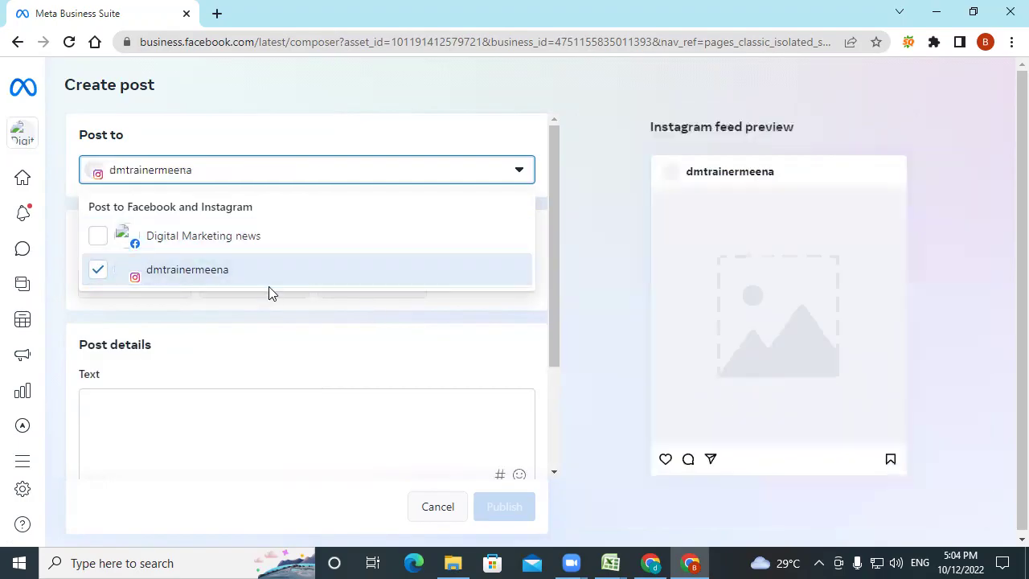
left_click(97, 238)
left_click(96, 271)
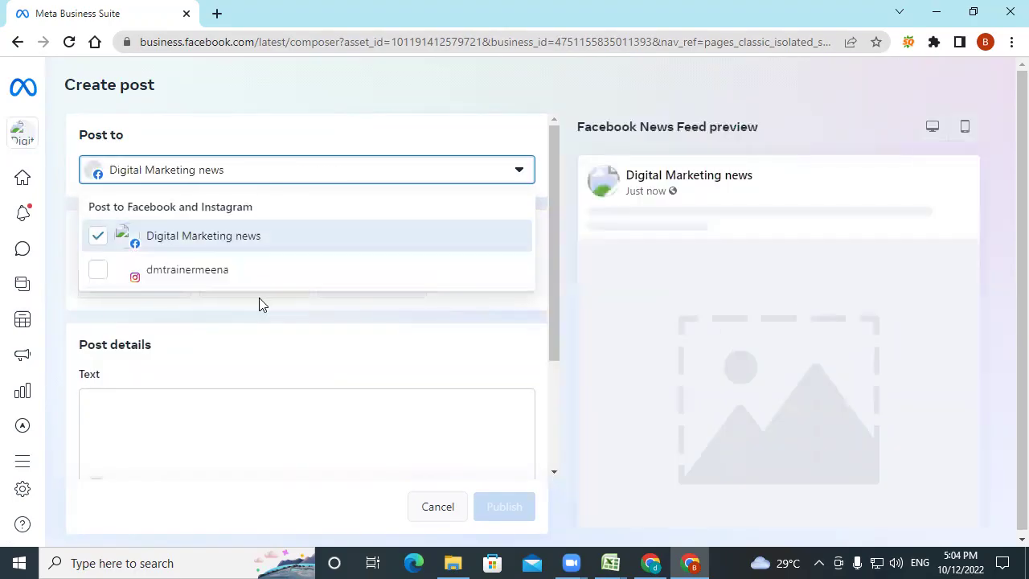
Step: Add the linked Instagram account as a post destination alongside the Digital Marketing news Facebook page
left_click(219, 286)
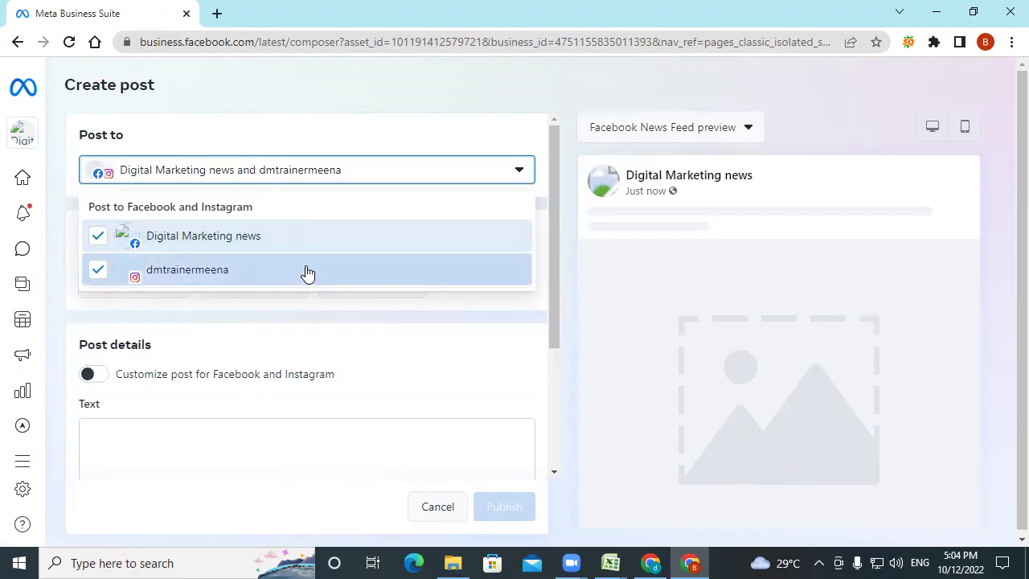
scroll(326, 354, "down", 3)
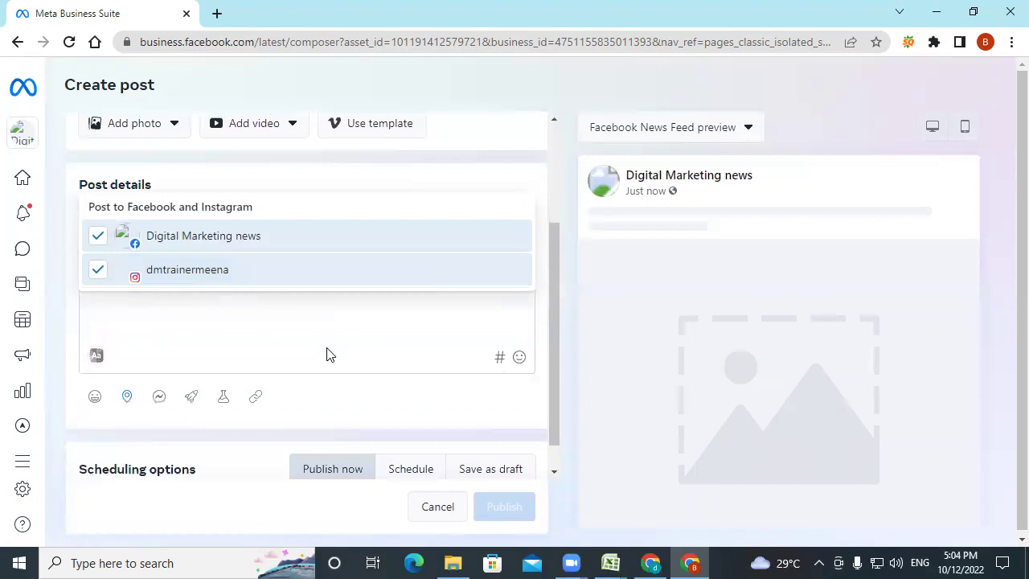
left_click(556, 291)
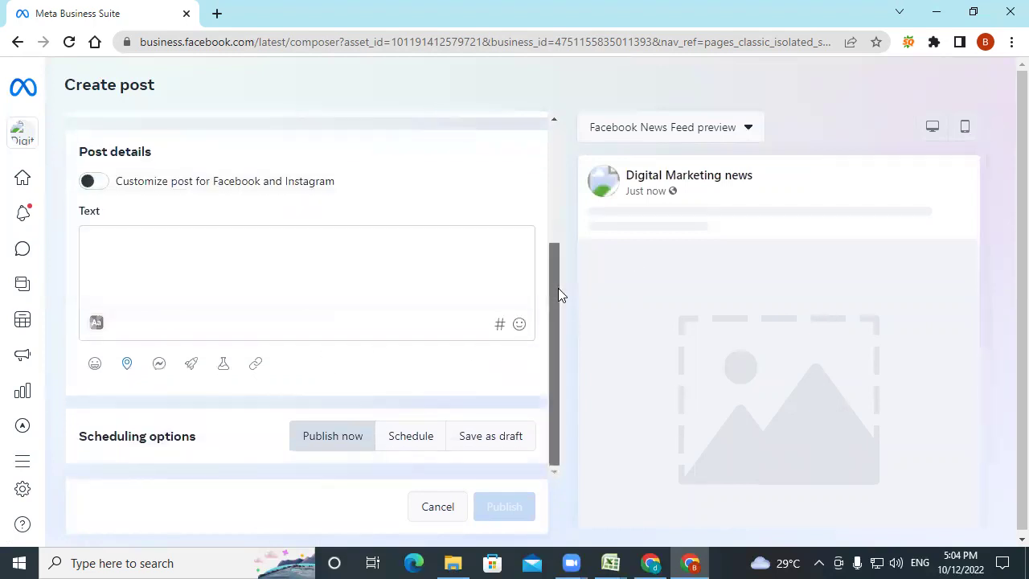
Step: Enter "shSHSHsfdhbff" as the post text and switch the preview to the Instagram feed
scroll(113, 306, "up", 3)
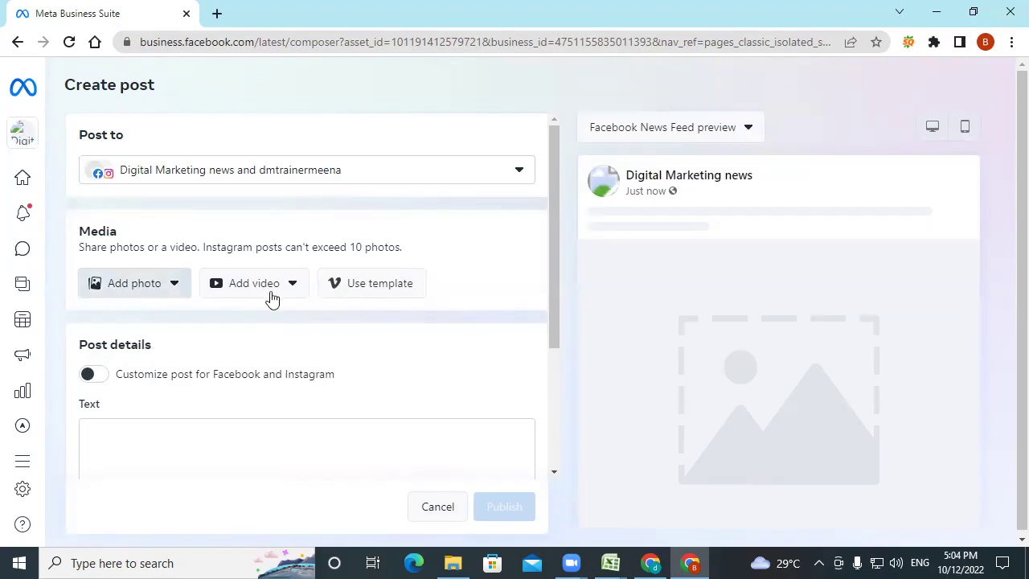
scroll(365, 413, "down", 1)
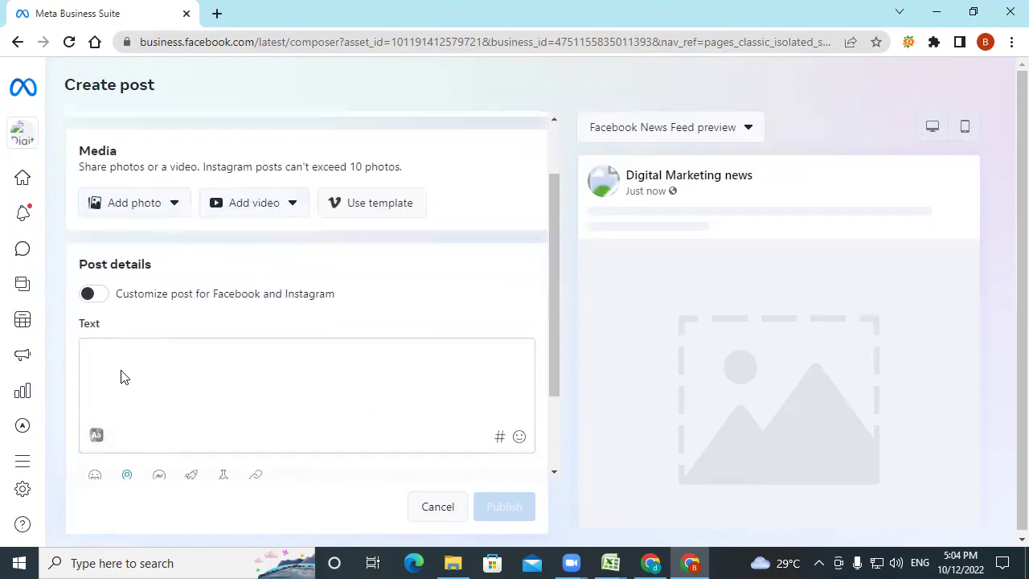
left_click(116, 367)
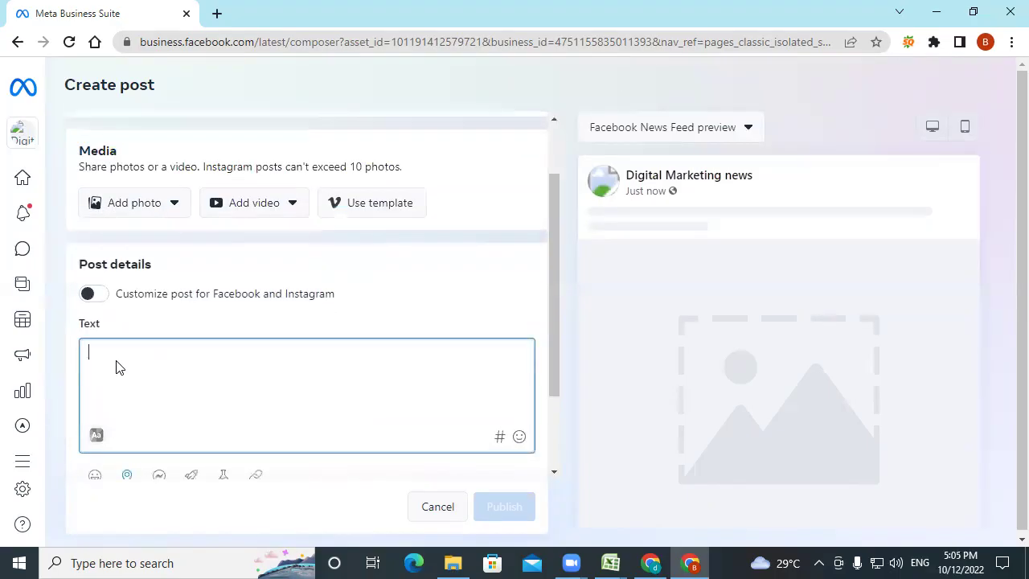
type("shSHSHsfdhbff")
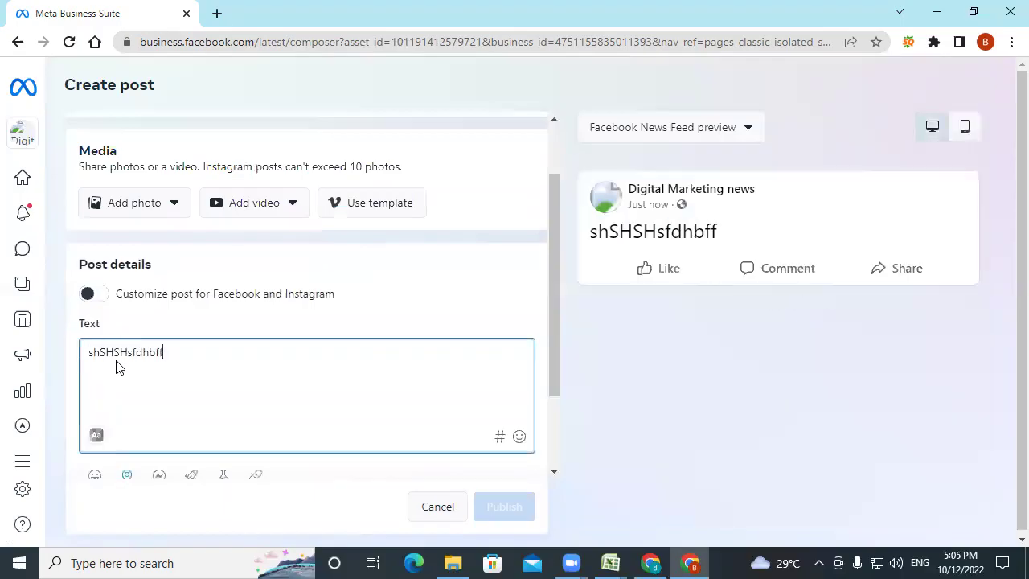
left_click(746, 129)
left_click(683, 199)
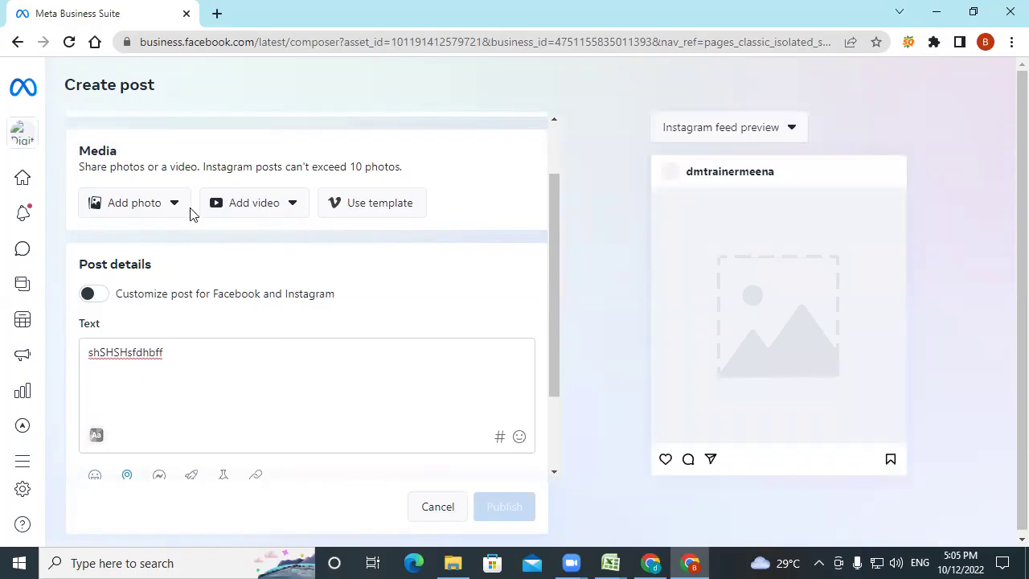
Step: Add the photo "Digital Marketing Course in Hyderabad" from the computer's Digital Floats folder to the post
left_click(111, 205)
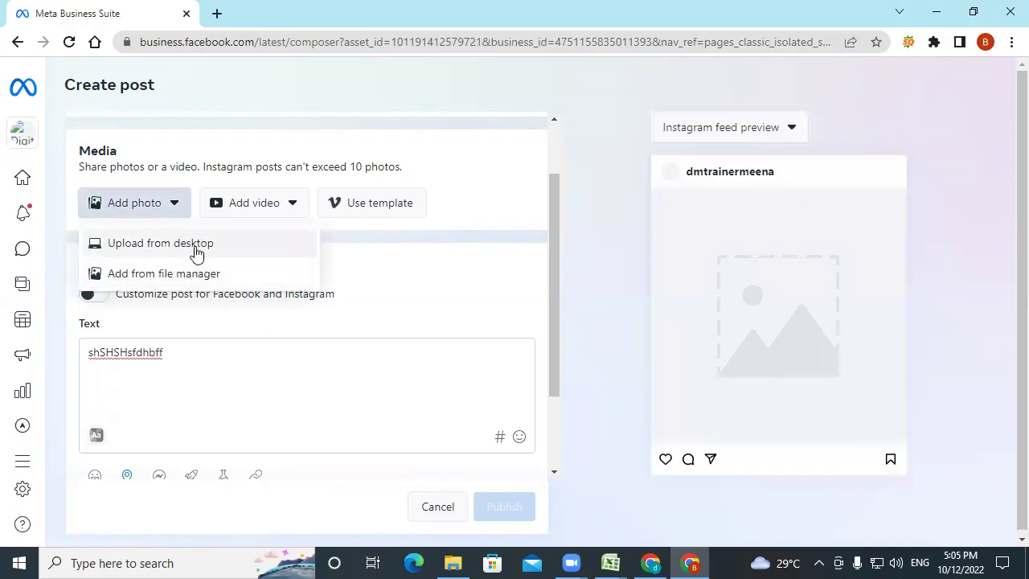
left_click(191, 274)
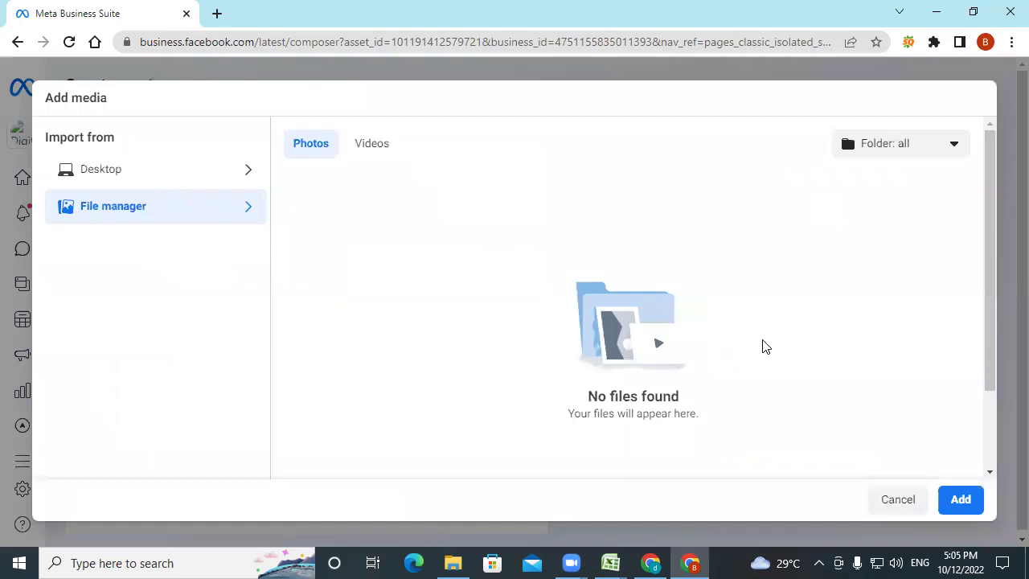
left_click(143, 174)
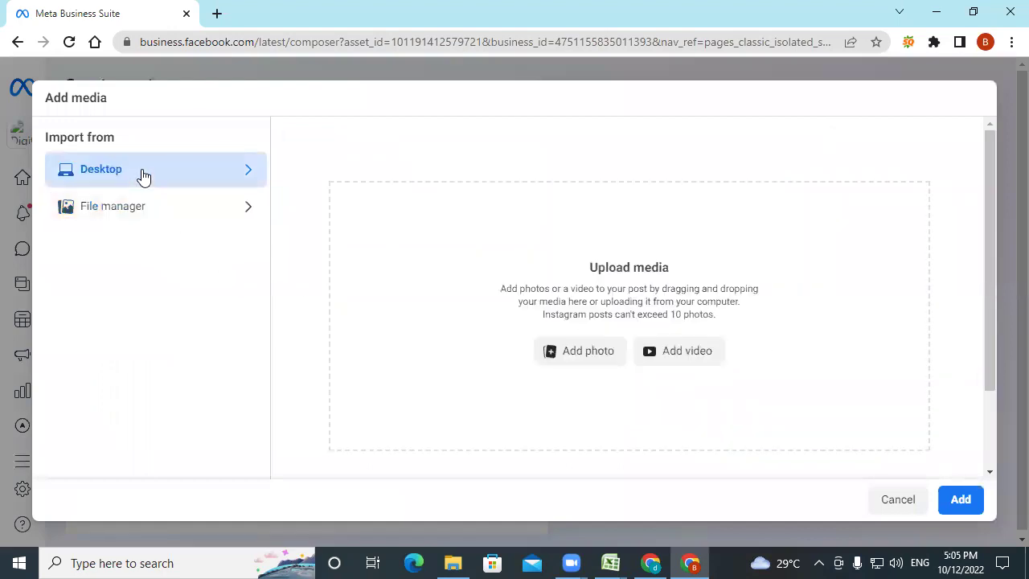
left_click(570, 351)
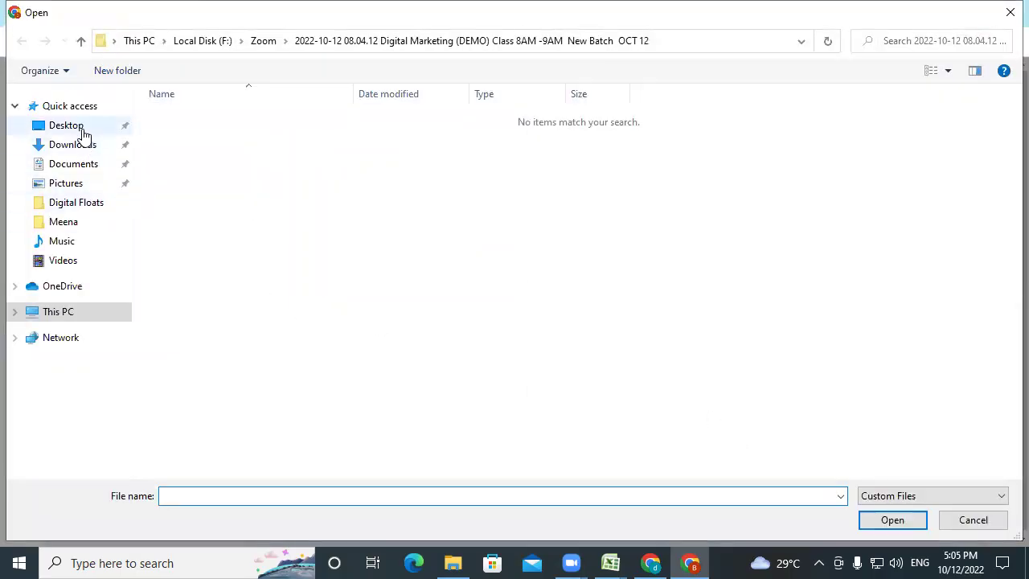
left_click(82, 131)
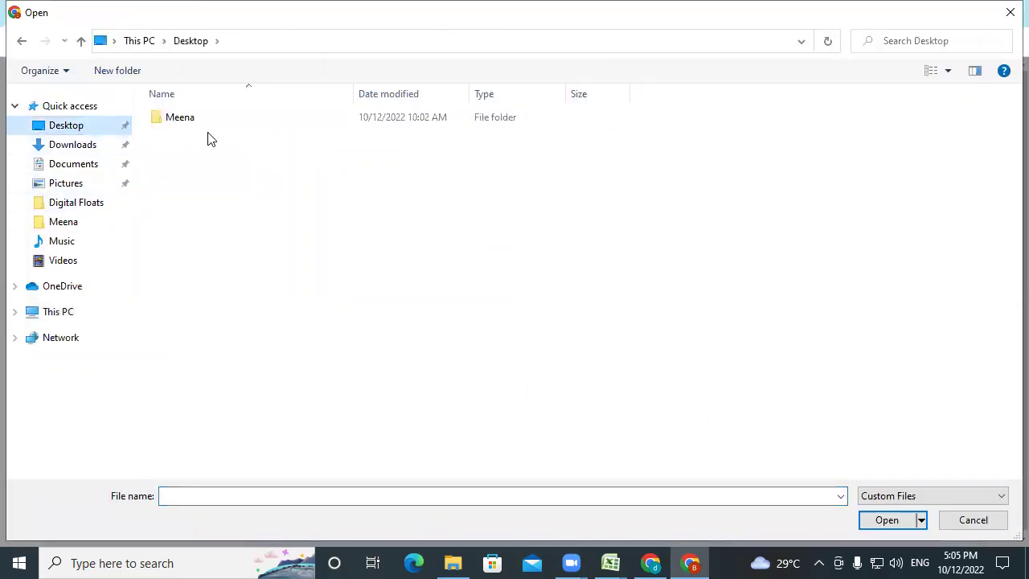
left_click(87, 207)
left_click(181, 151)
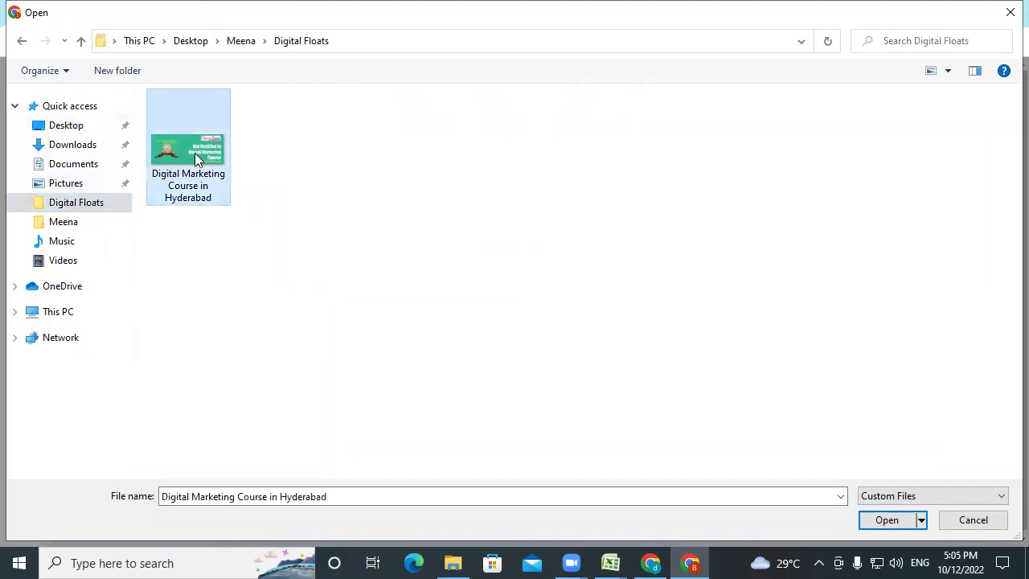
left_click(881, 520)
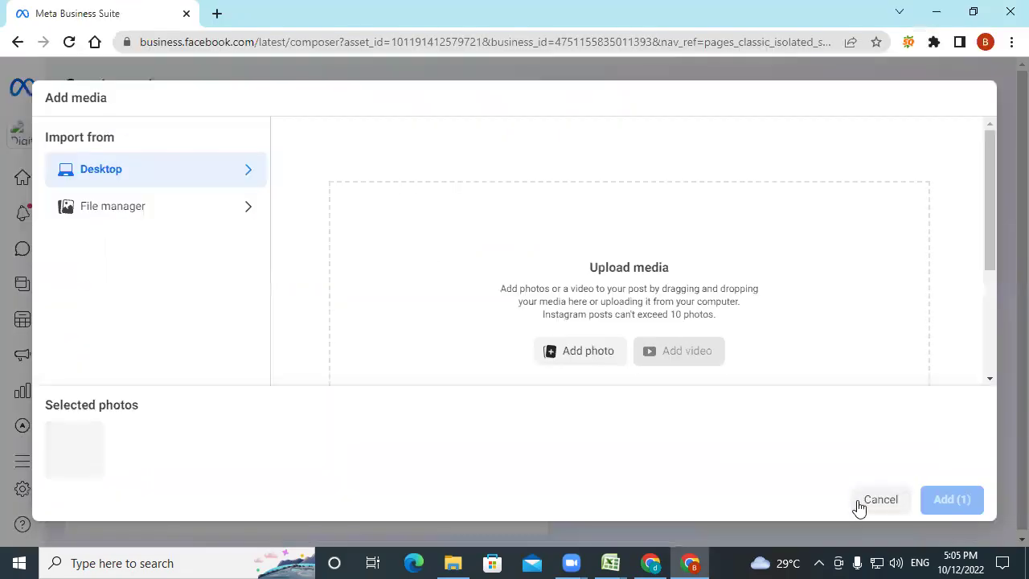
left_click(941, 518)
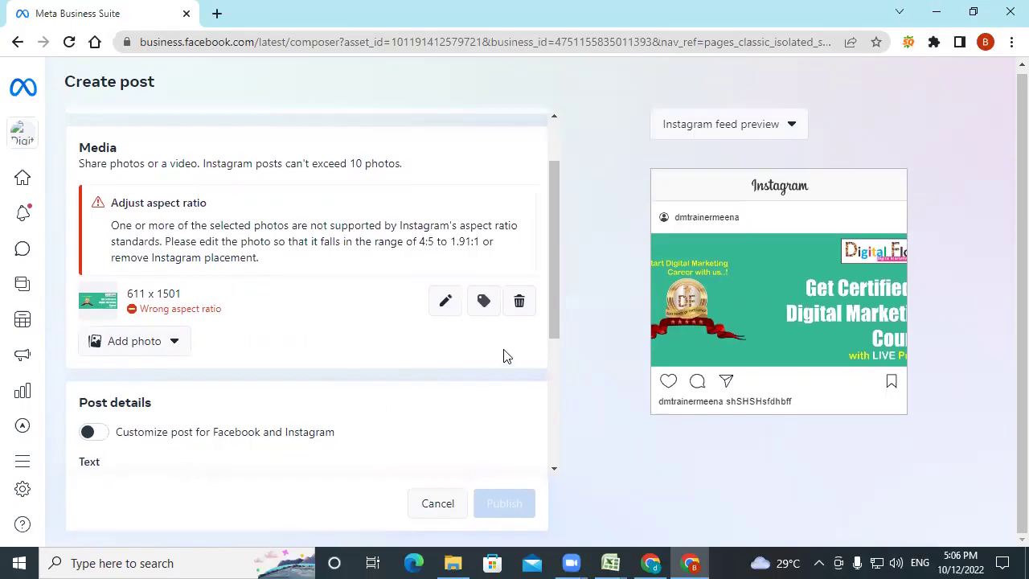
Step: Switch the post preview to the Facebook News Feed to check the text and photo
scroll(552, 346, "down", 1)
scroll(553, 383, "down", 1)
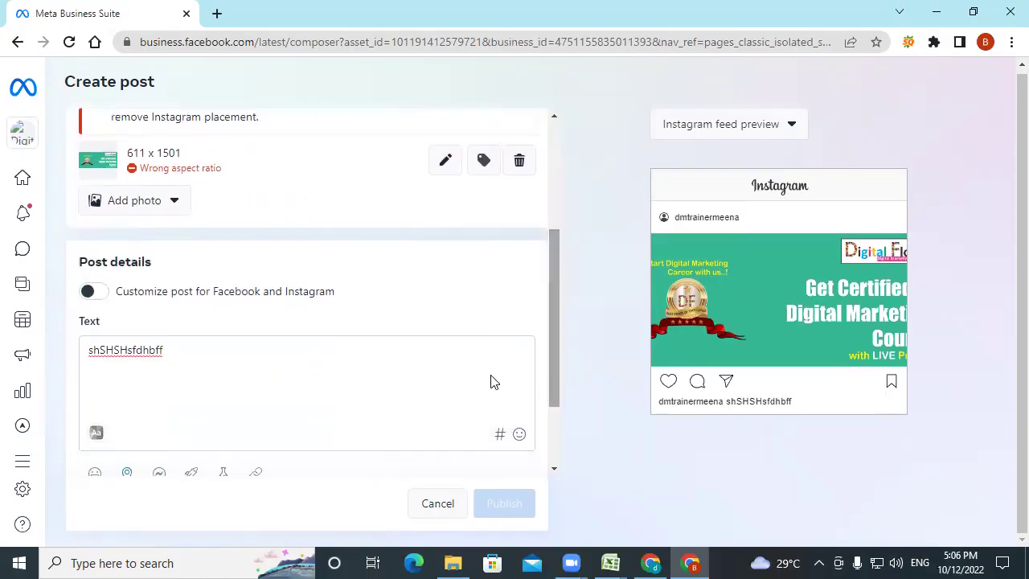
left_click(770, 131)
left_click(745, 165)
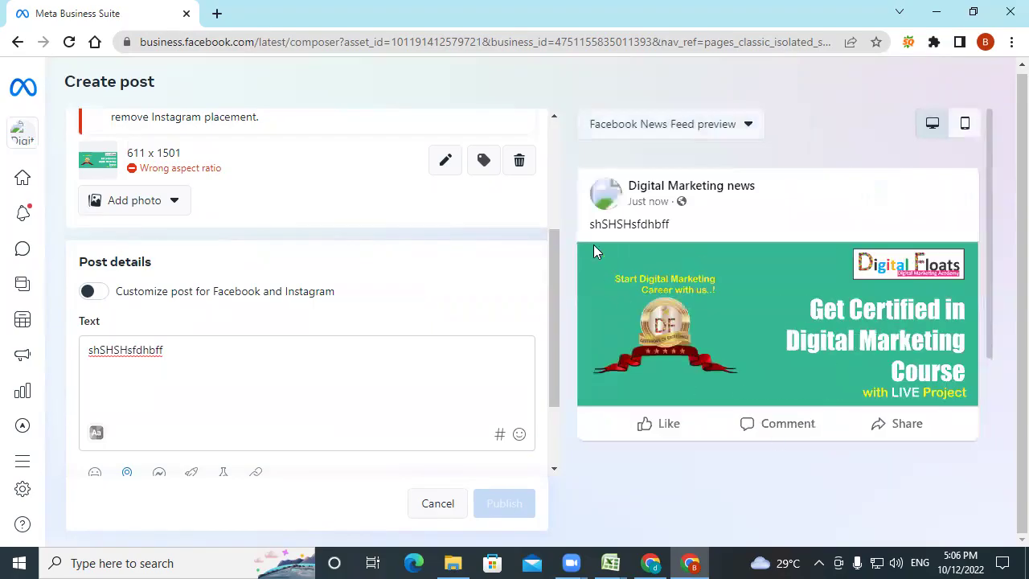
Step: Try customizing the post per platform with "rjtkmghmfhmfhhf" as the Instagram text, and turn customization off again
left_click(94, 293)
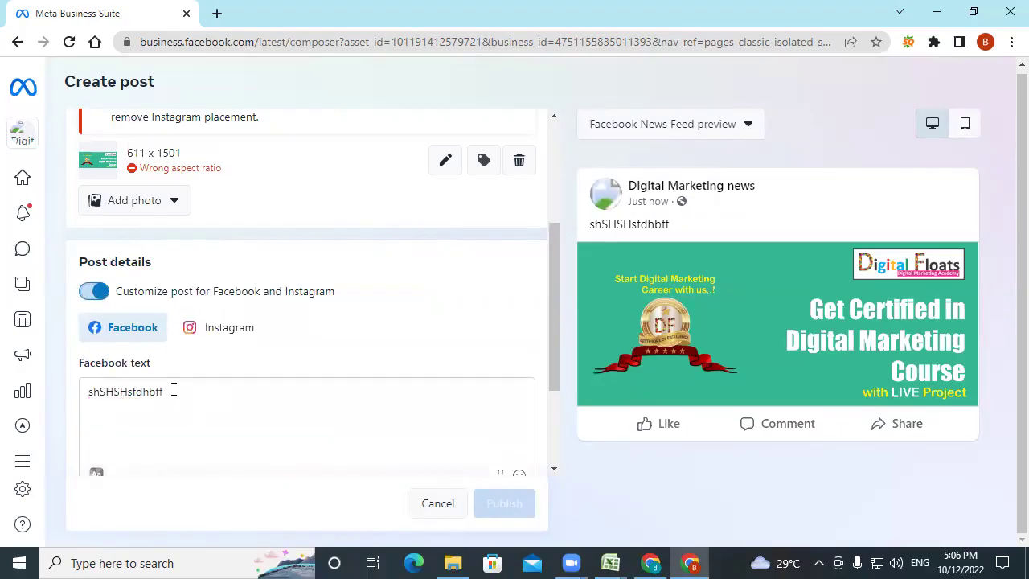
left_click(213, 335)
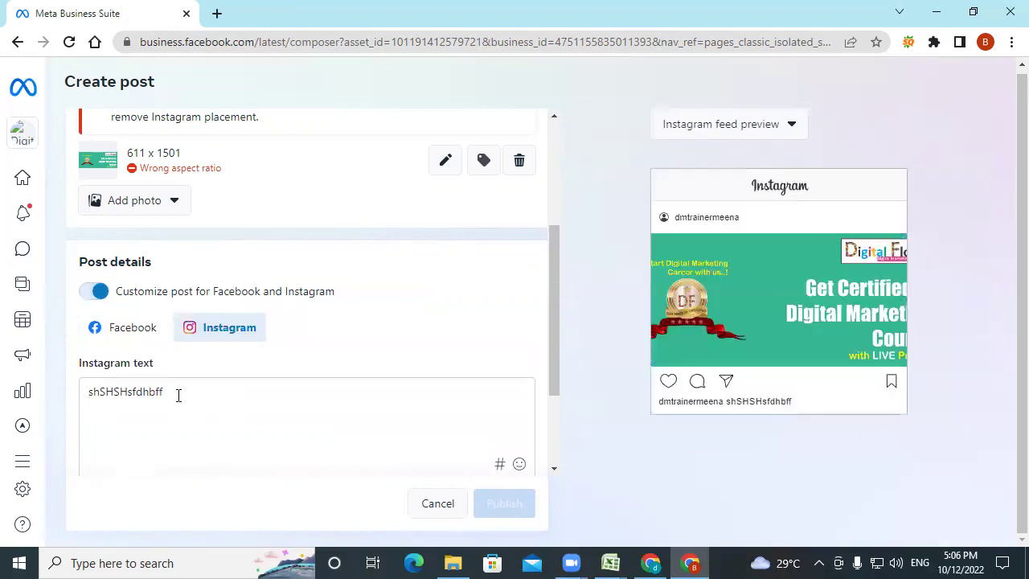
left_click_drag(163, 398, 69, 414)
type("rjtkmghmfhmfhhf")
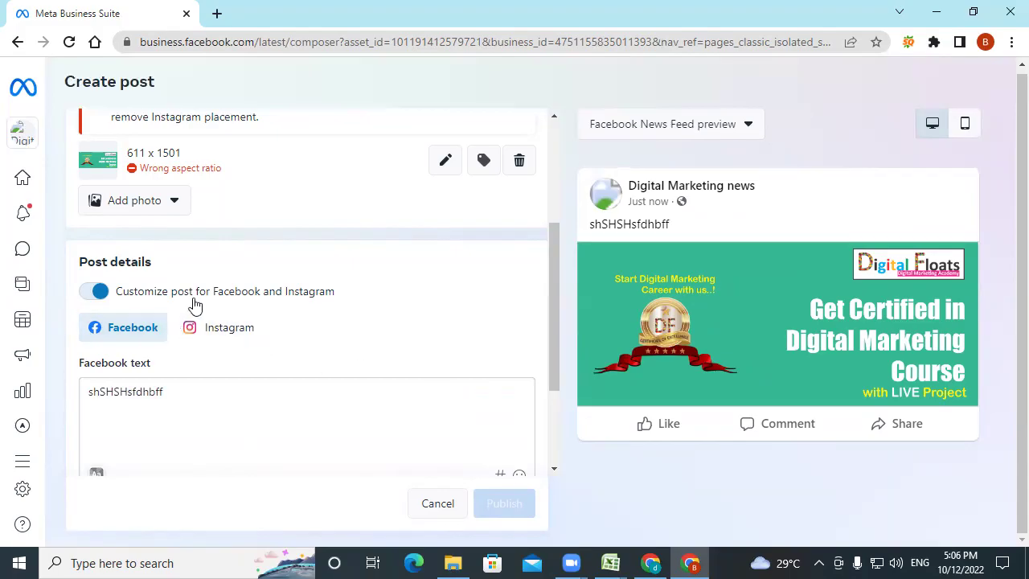
left_click(91, 293)
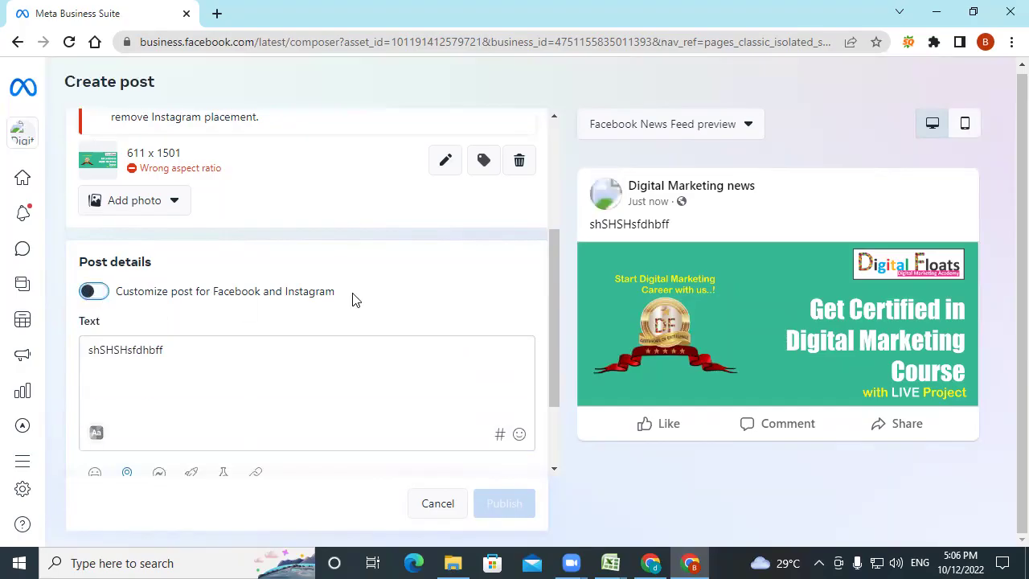
Step: Upload the "Digital Marketing Course in Hyderabad" image from the desktop again as a second photo
scroll(269, 266, "up", 2)
scroll(261, 241, "up", 1)
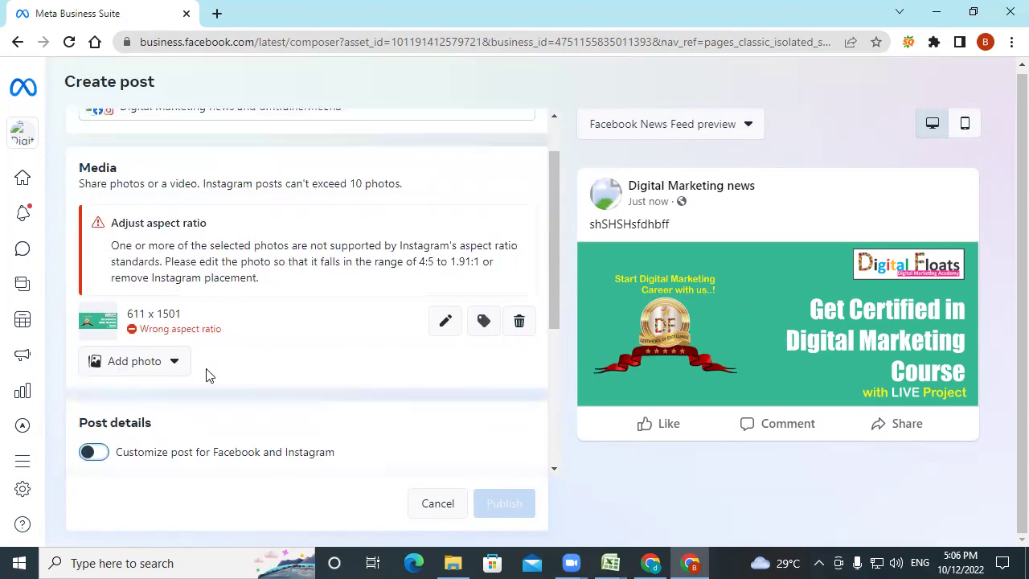
left_click(143, 369)
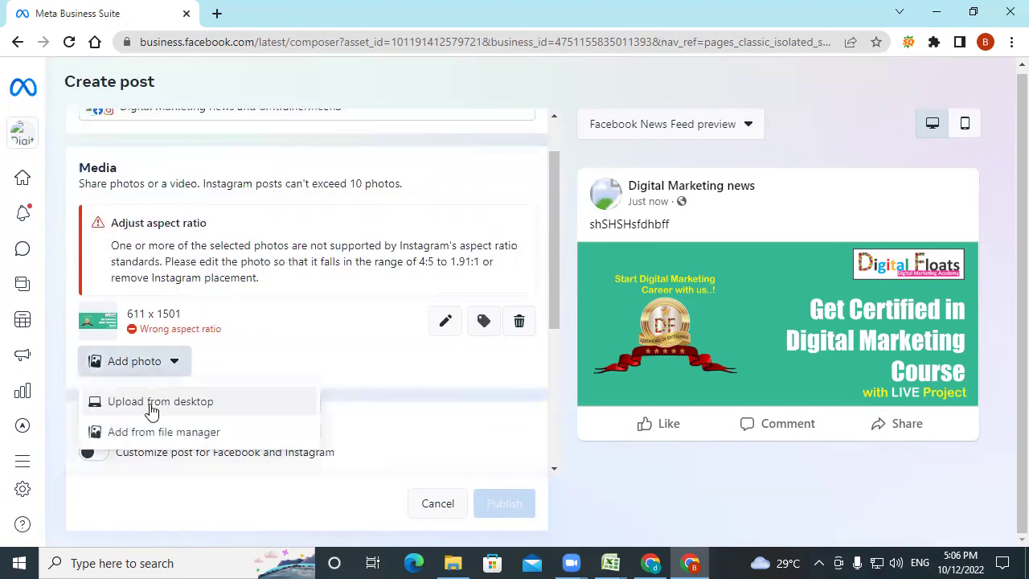
left_click(595, 435)
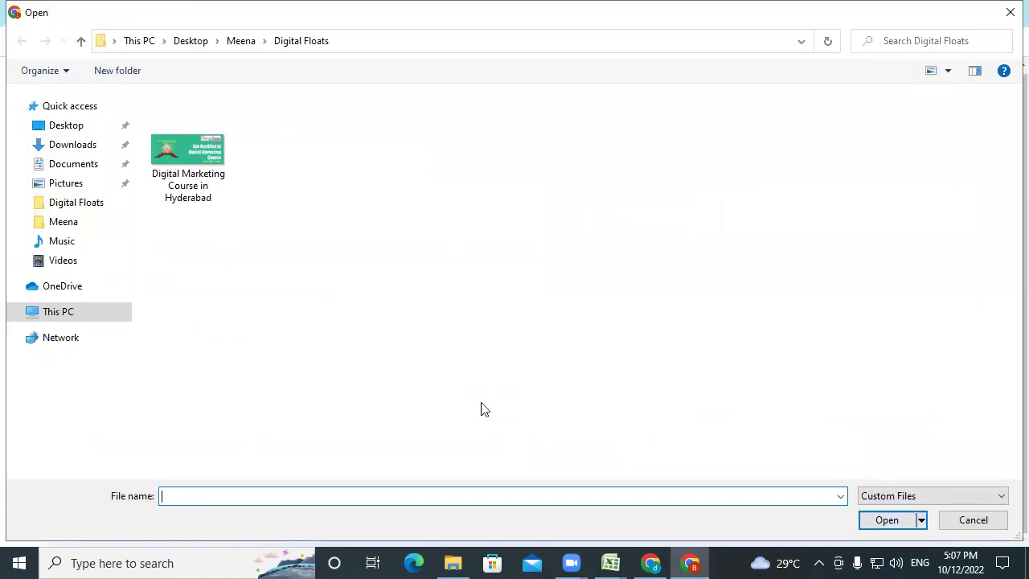
left_click(169, 178)
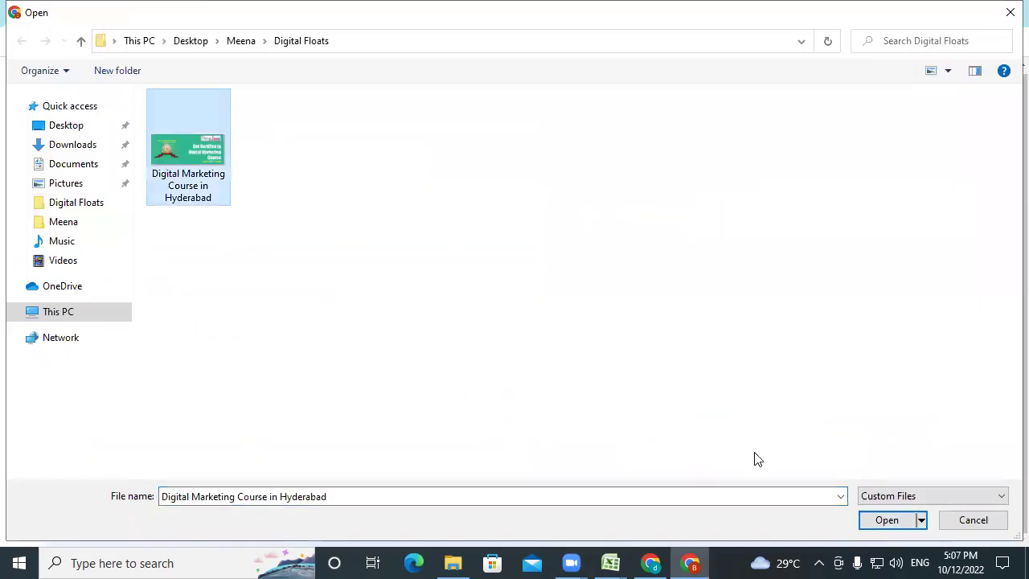
left_click(884, 520)
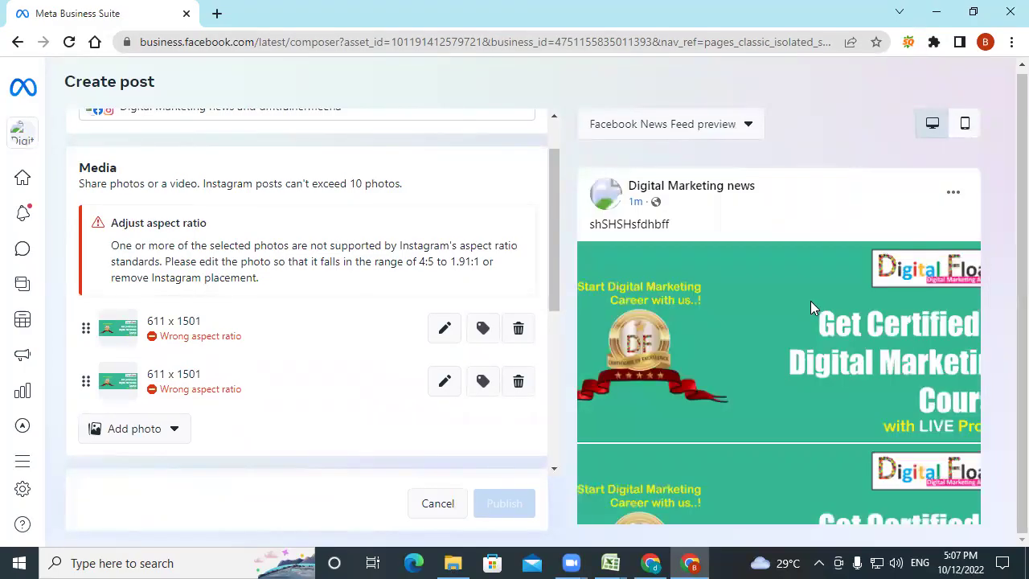
Step: Examine how the two photos appear in the Facebook News Feed preview and in the Instagram feed preview
scroll(811, 301, "down", 2)
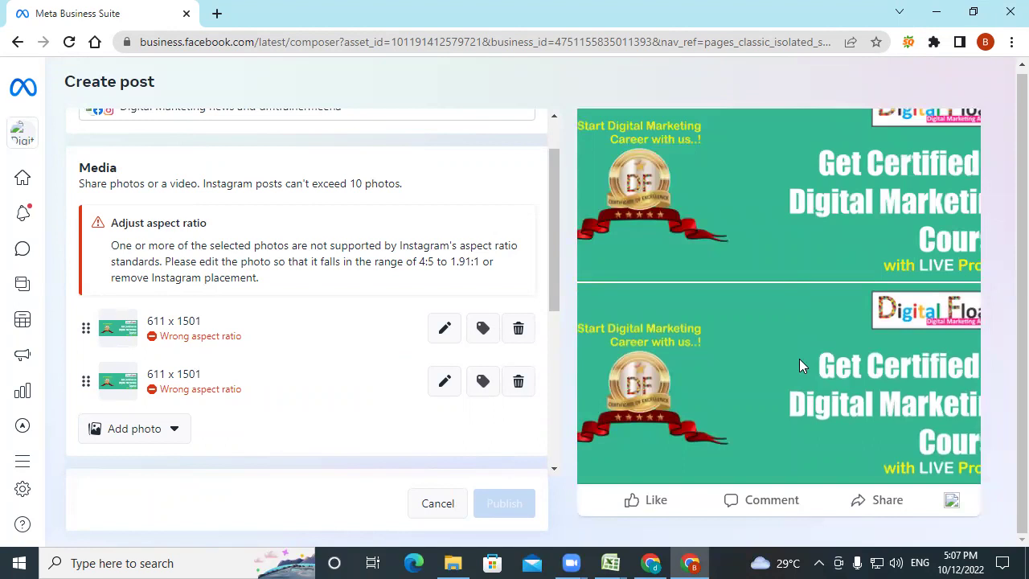
scroll(781, 225, "up", 2)
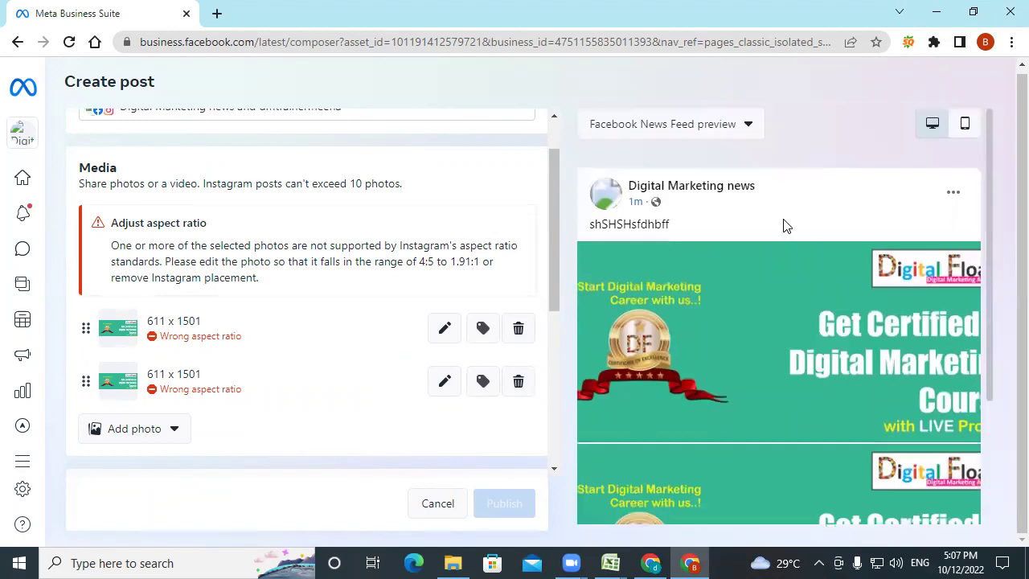
left_click(721, 133)
left_click(677, 210)
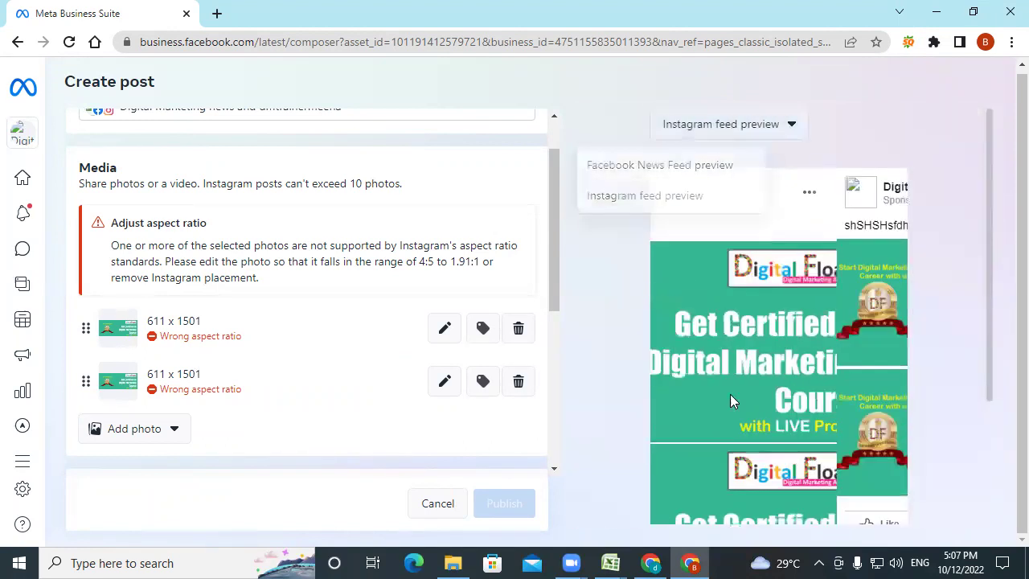
left_click(887, 363)
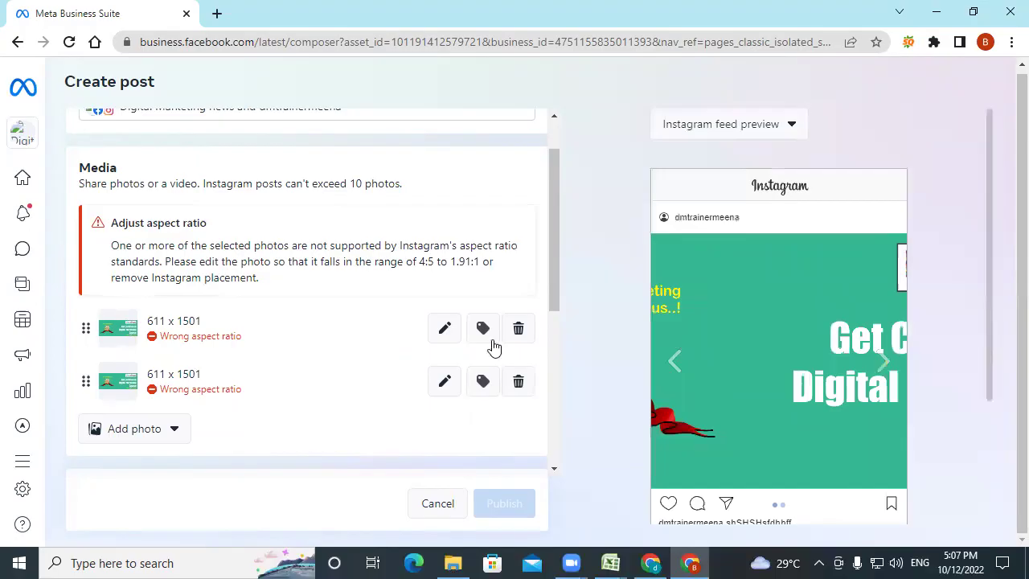
scroll(286, 264, "up", 2)
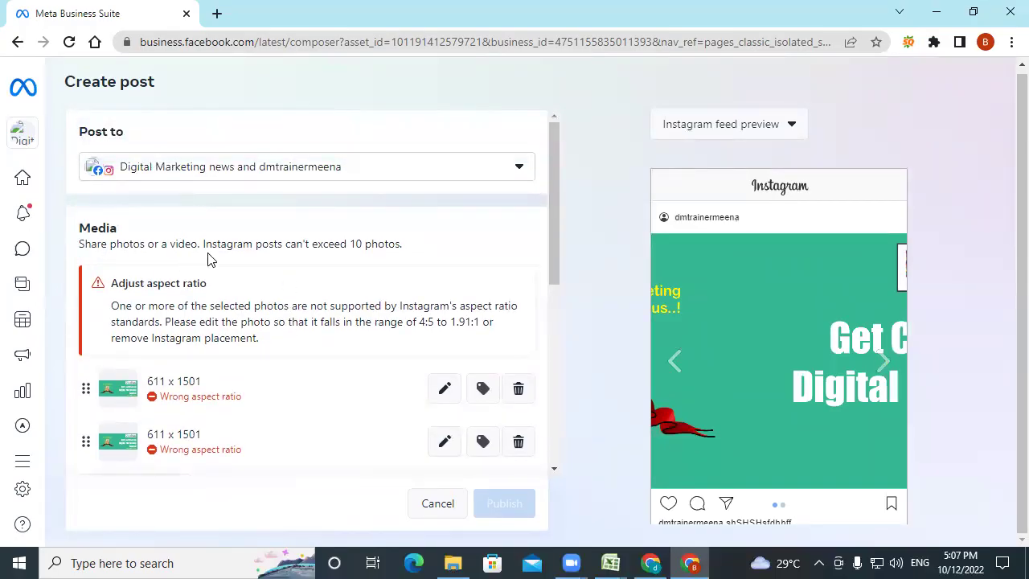
Step: Check the Instagram photo limit, switch the preview to Facebook News Feed in desktop view, and review the post text and scheduling options
left_click_drag(344, 243, 431, 242)
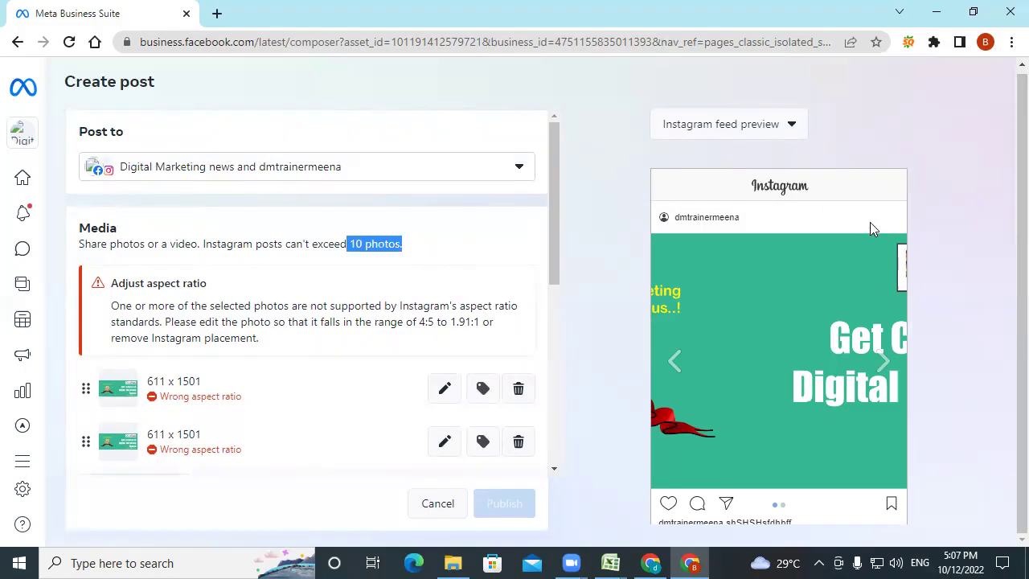
left_click(770, 130)
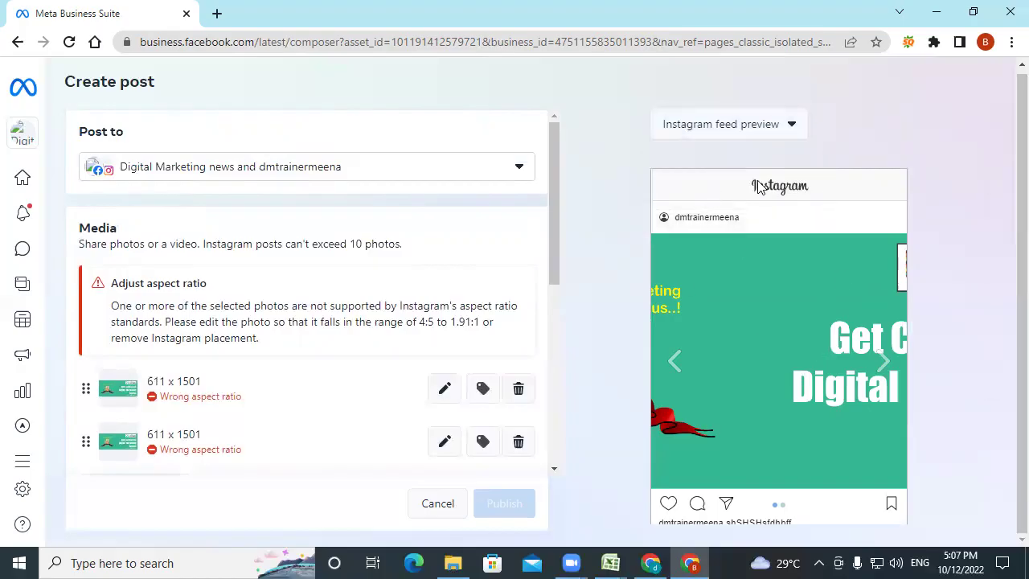
left_click(741, 124)
left_click(728, 165)
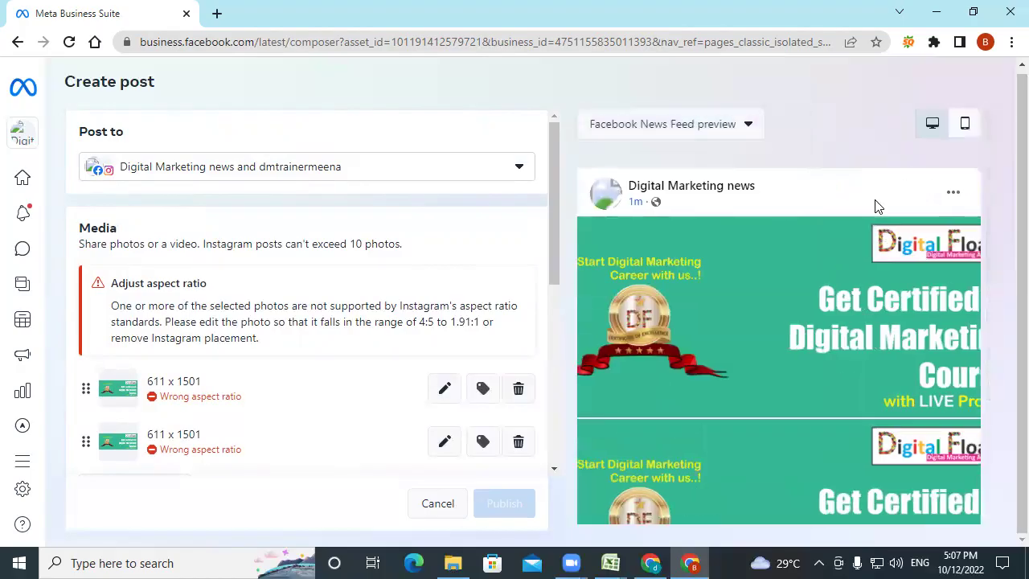
left_click(929, 128)
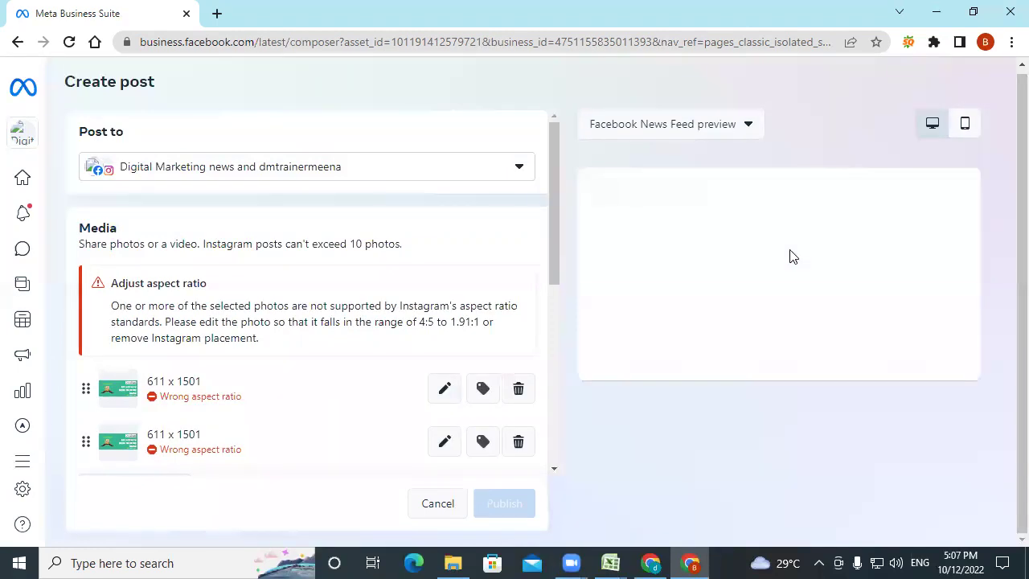
scroll(336, 431, "down", 5)
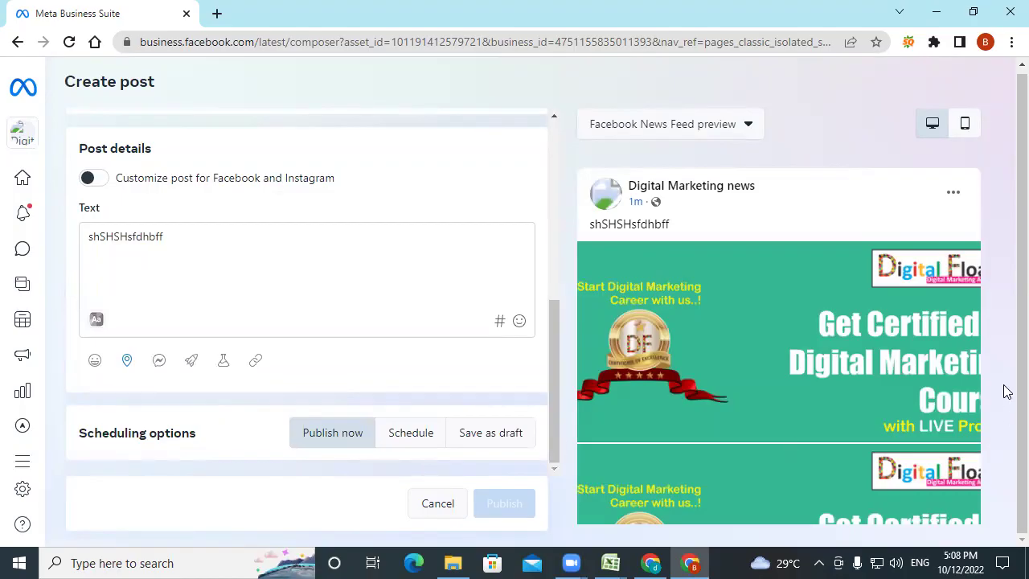
Step: Cancel the unpublished post and discard it to leave the composer
left_click(425, 509)
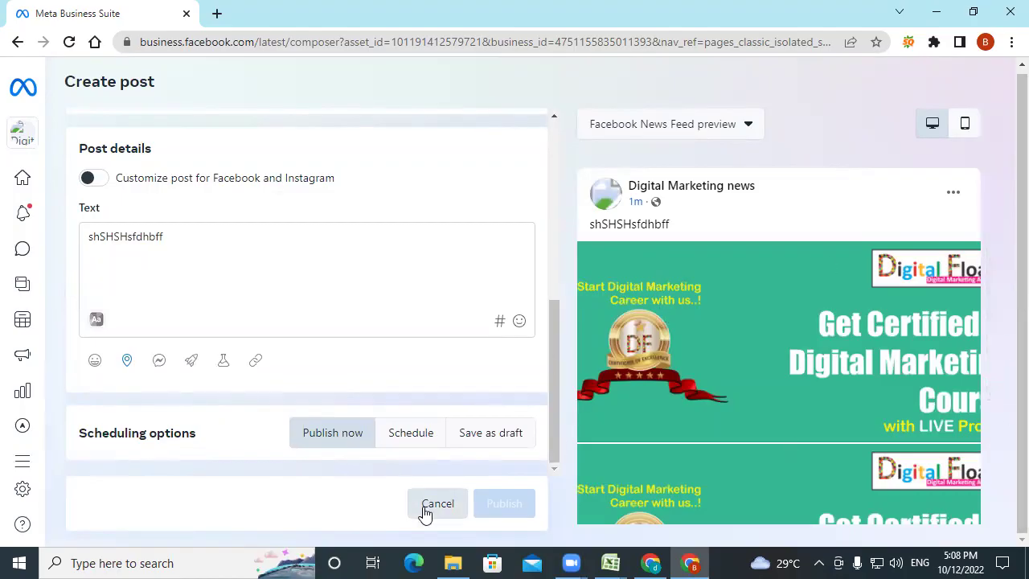
left_click(688, 288)
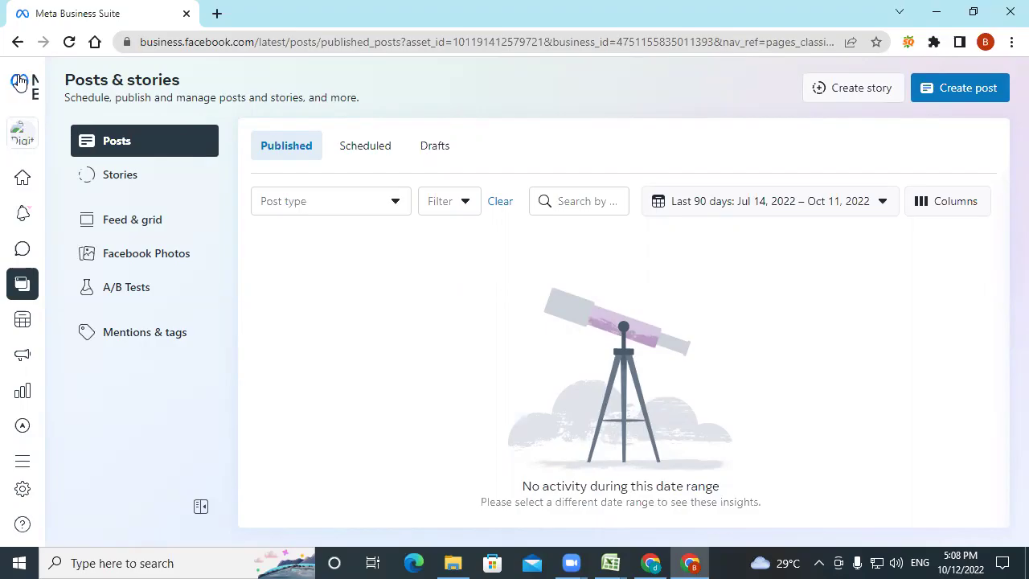
Step: Go to the Facebook home page and open Ads Manager from there
left_click(206, 46)
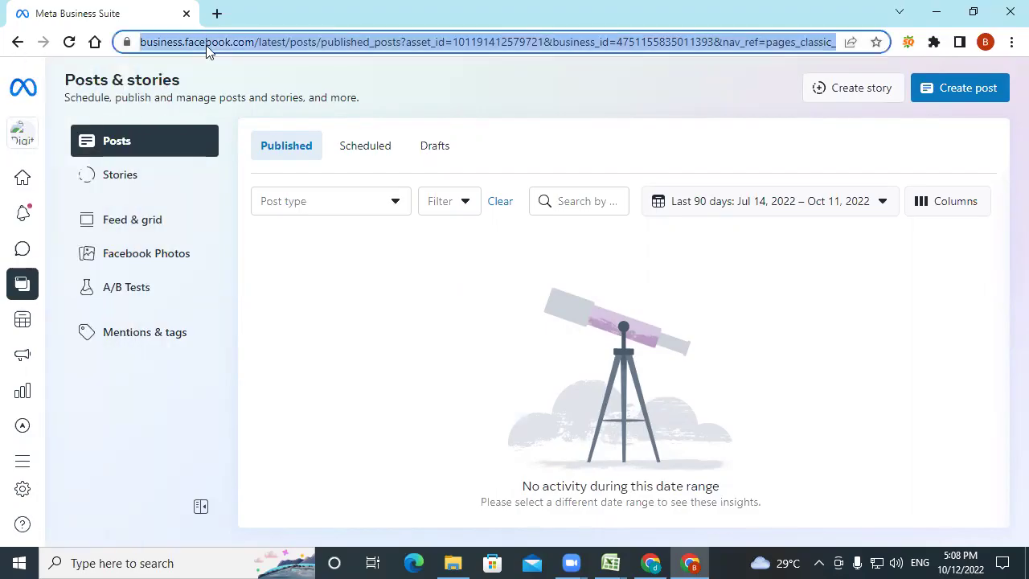
type("fa")
left_click(214, 74)
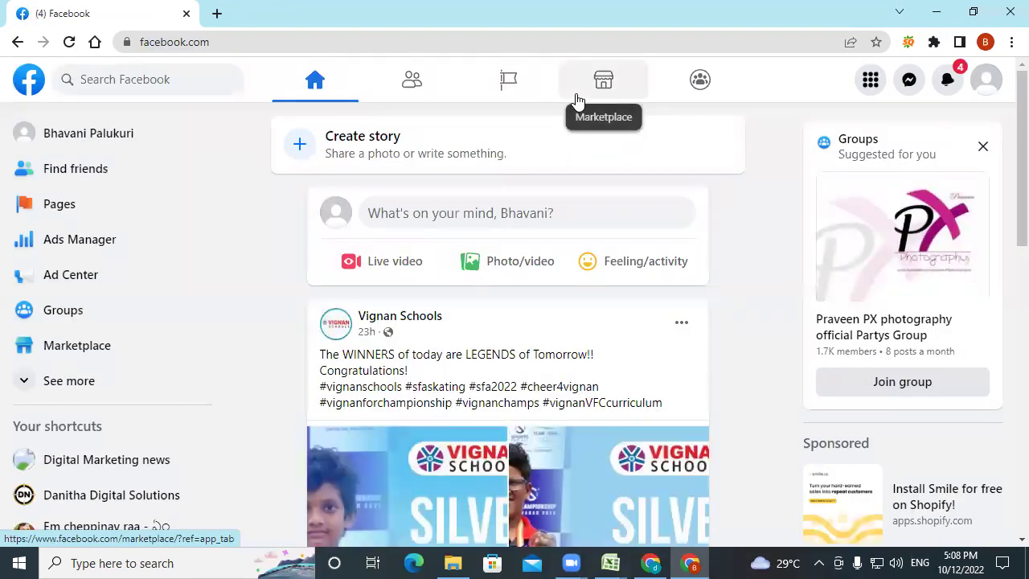
left_click(100, 246)
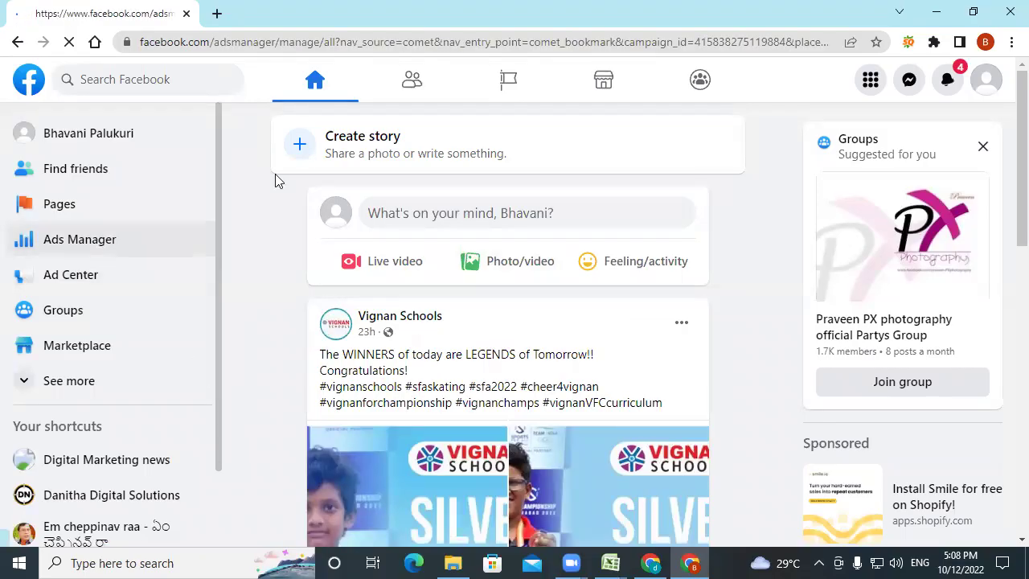
Step: Open the Facebook-PDF document, review its page on campaign objectives, and return to Ads Manager
scroll(265, 207, "up", 1)
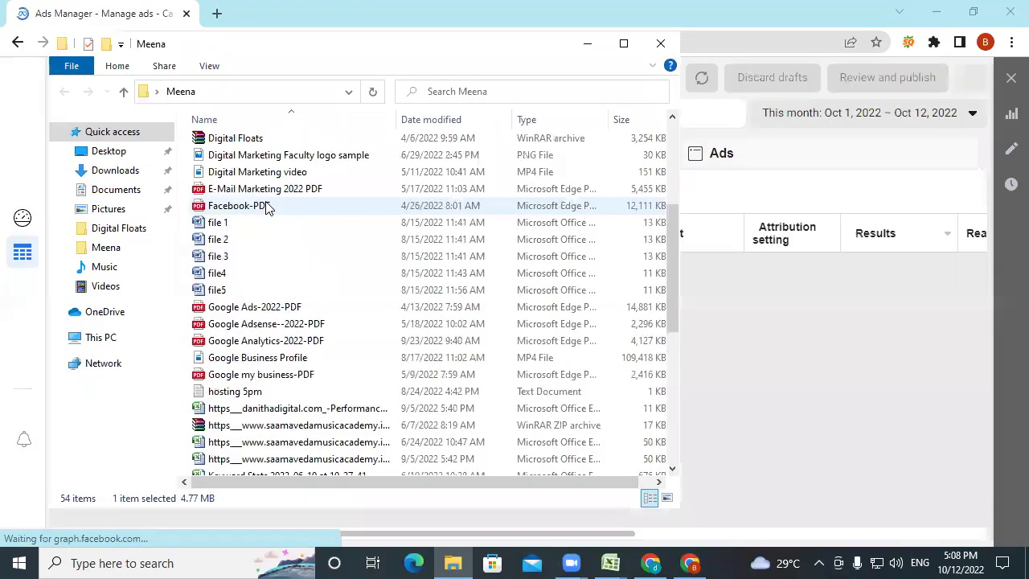
left_click(241, 205)
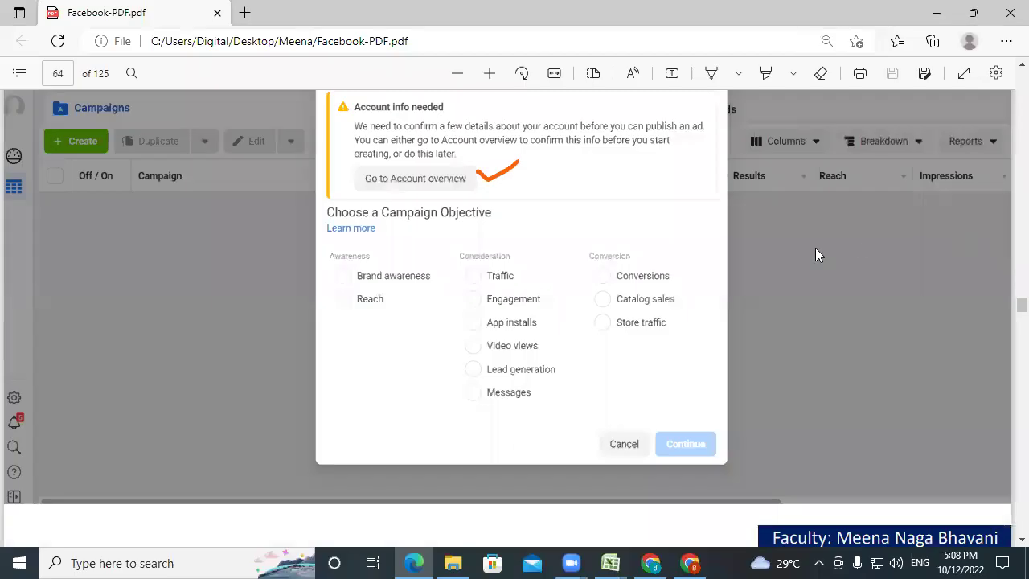
scroll(815, 248, "down", 3)
scroll(815, 248, "up", 3)
left_click(936, 13)
left_click(589, 43)
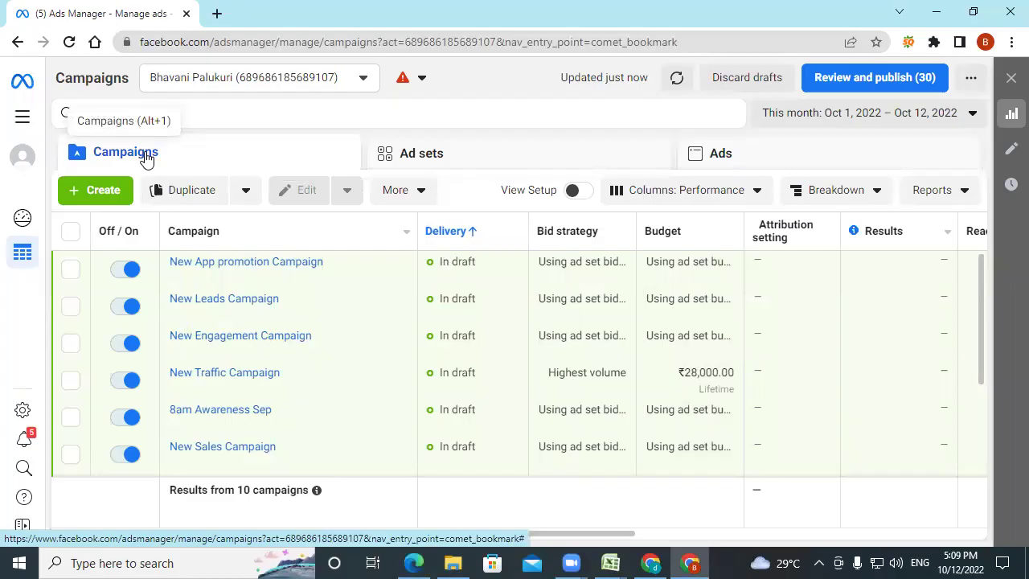
Step: Create a new campaign with the Awareness objective, leaving the optional campaign, ad set and ad names blank
left_click(95, 197)
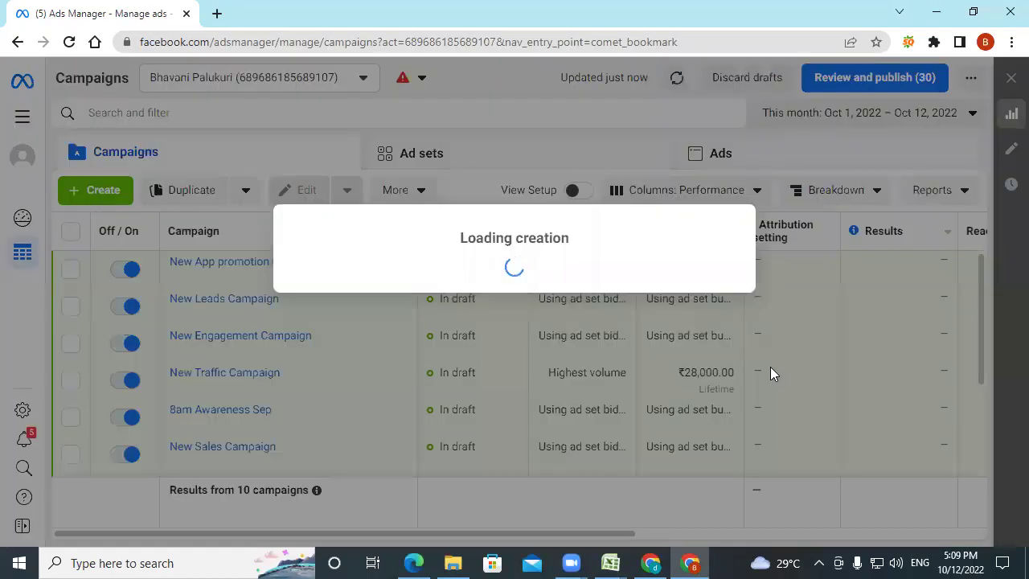
scroll(443, 400, "down", 3)
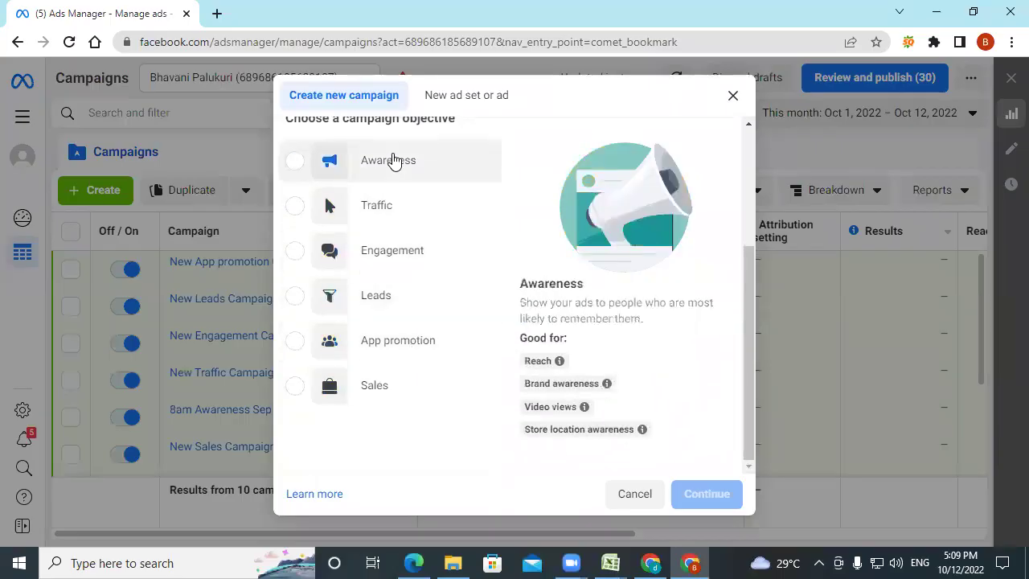
left_click(298, 166)
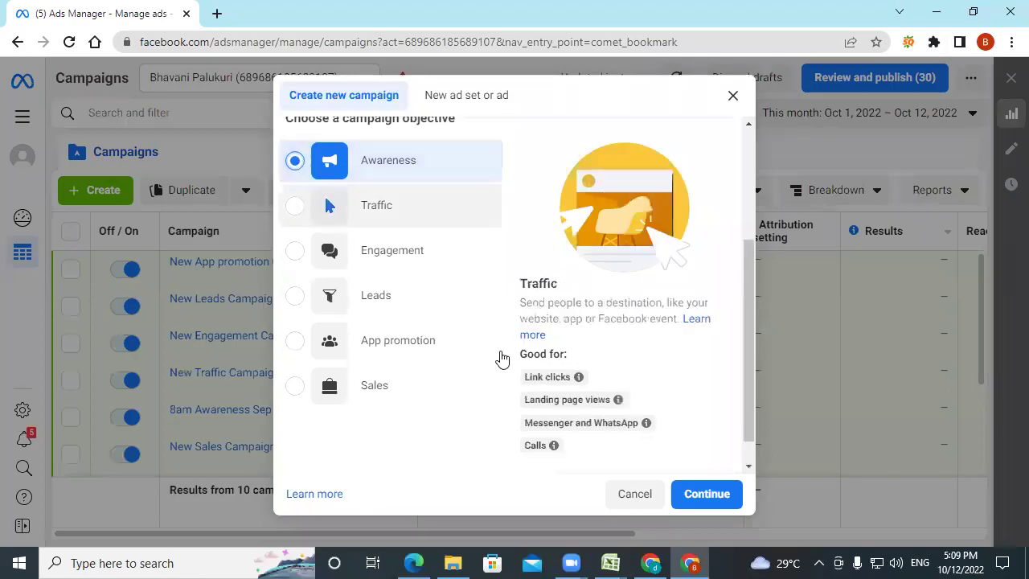
scroll(713, 418, "down", 1)
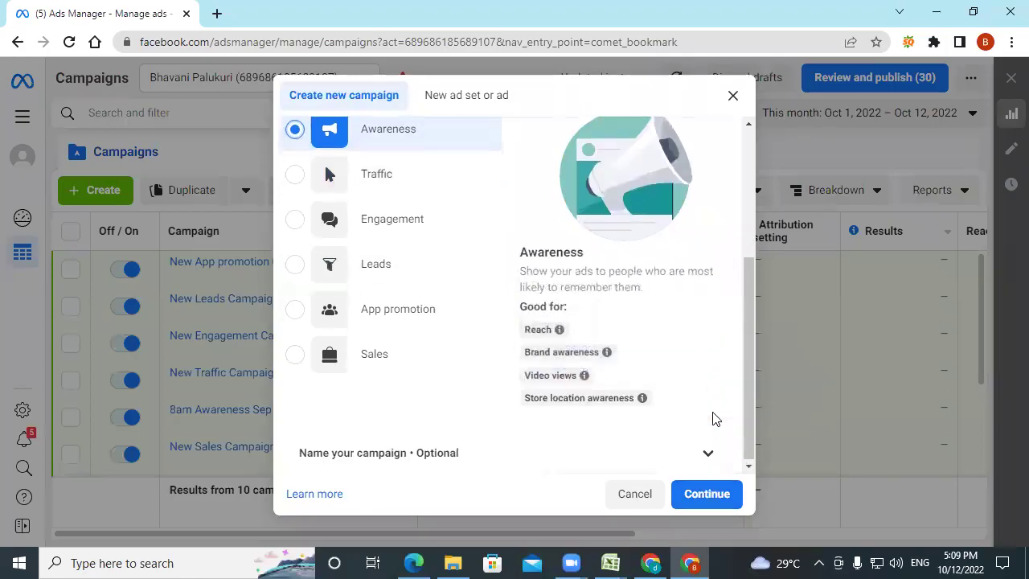
left_click(703, 452)
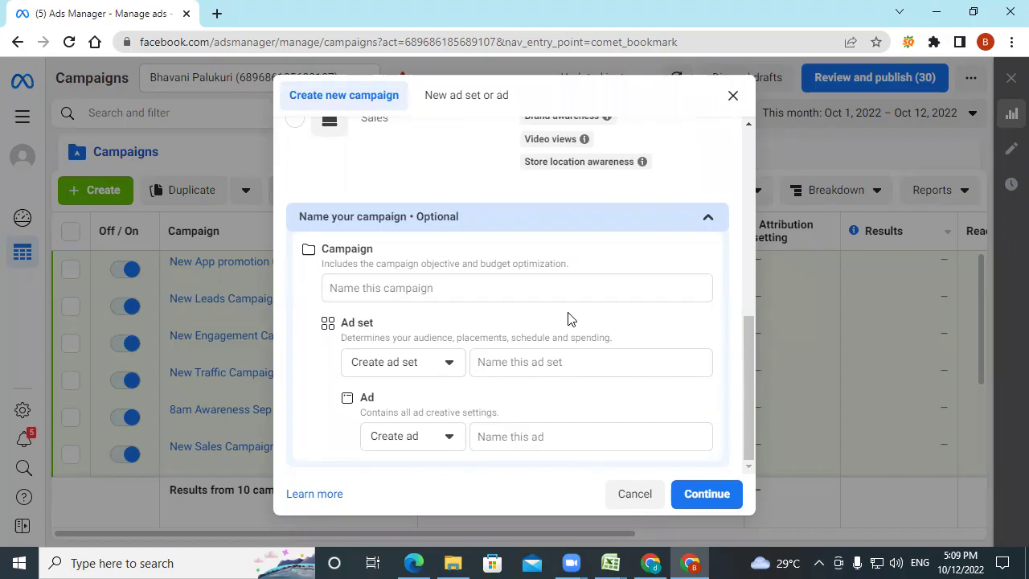
left_click(700, 495)
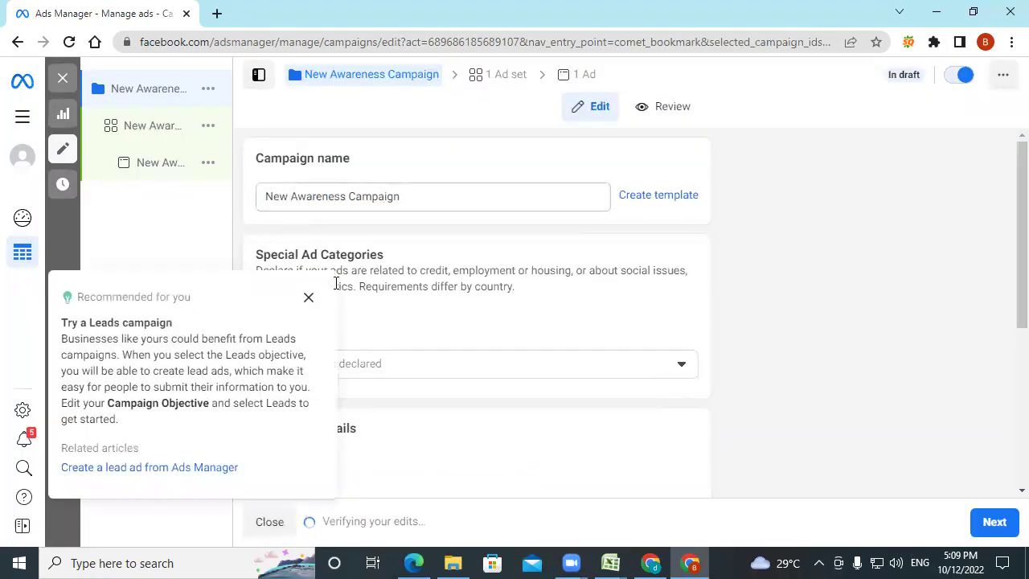
Step: Dismiss the Leads campaign recommendation and review the campaign name and the available Special Ad Categories
left_click(309, 300)
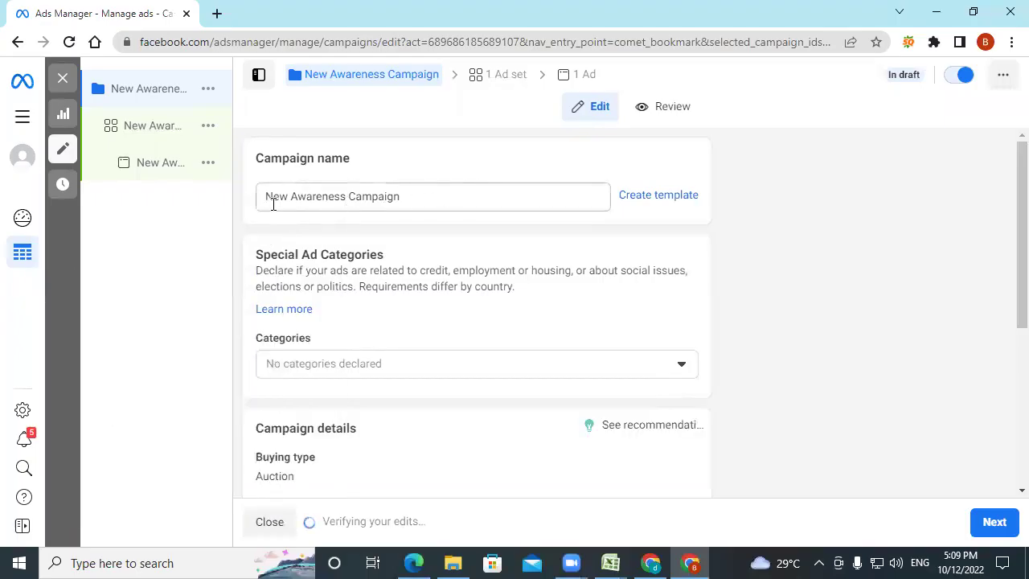
left_click(458, 203)
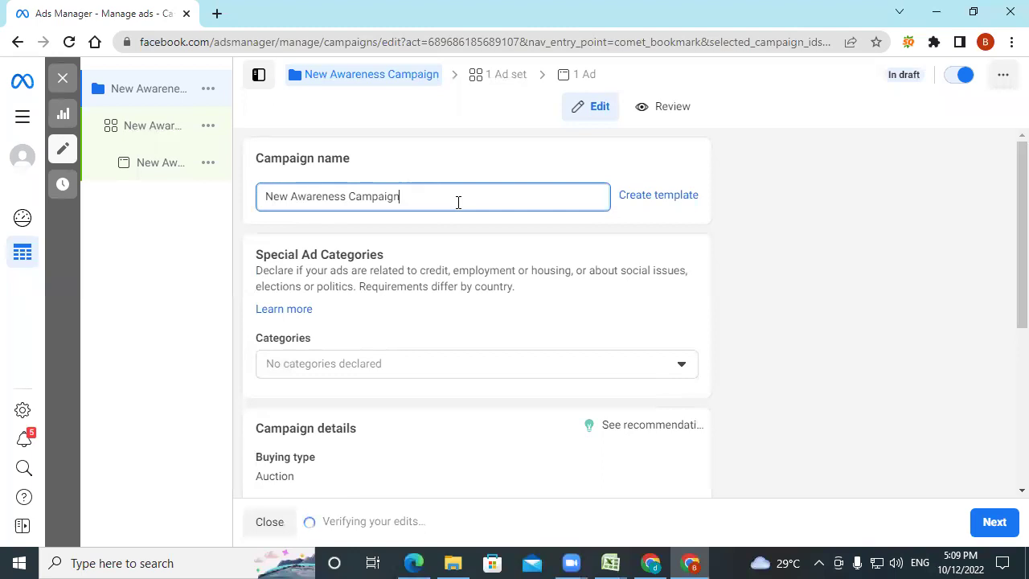
scroll(459, 239, "down", 1)
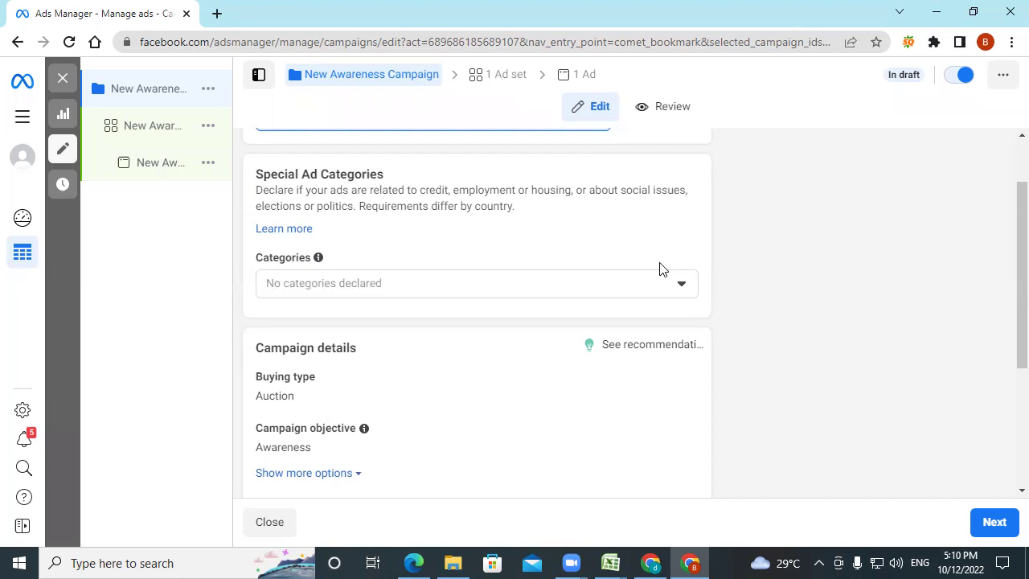
left_click(619, 285)
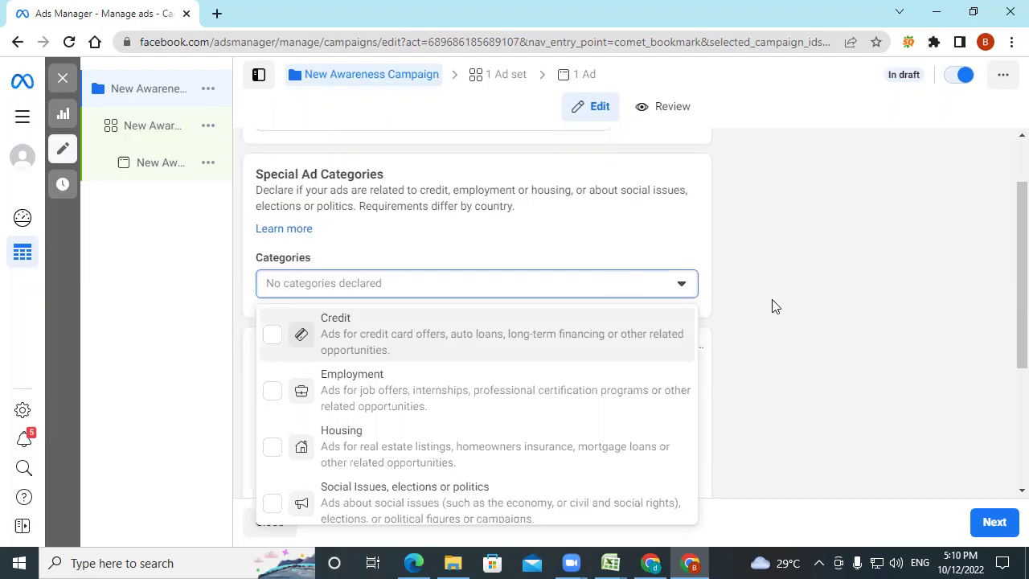
scroll(775, 306, "down", 1)
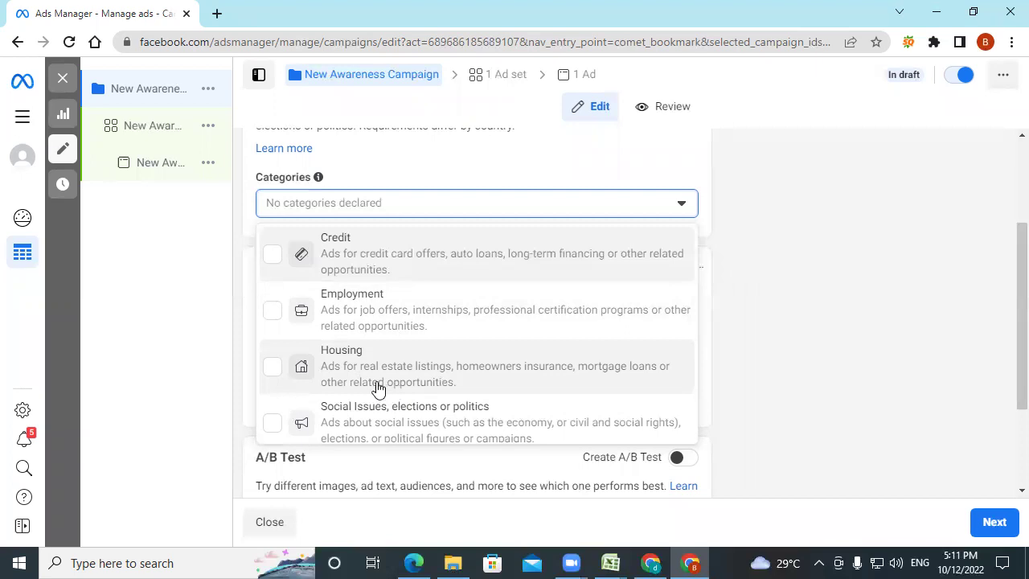
scroll(444, 435, "down", 1)
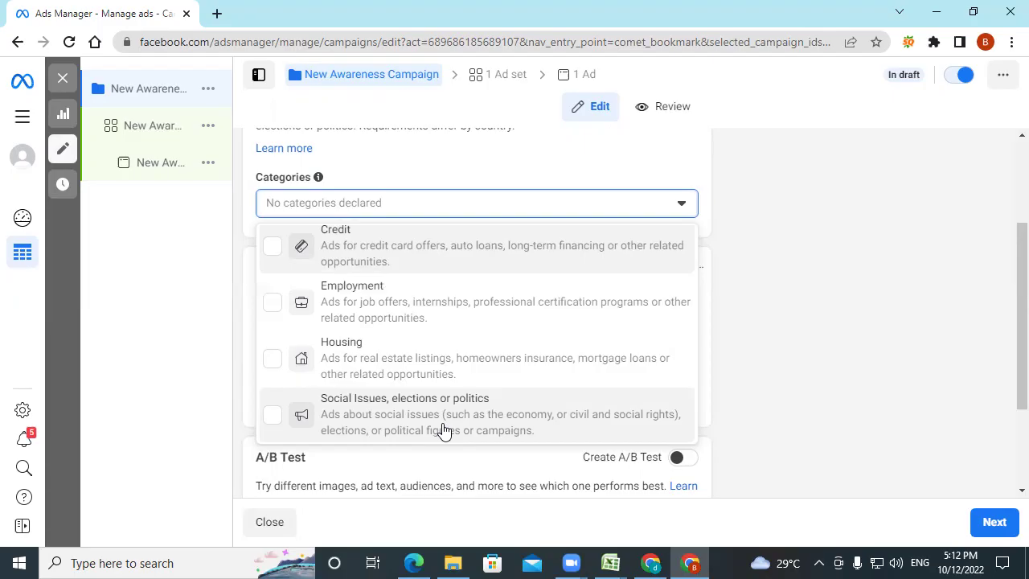
Step: Declare Social Issues, elections or politics as the special ad category and review its authorization requirements
left_click(273, 415)
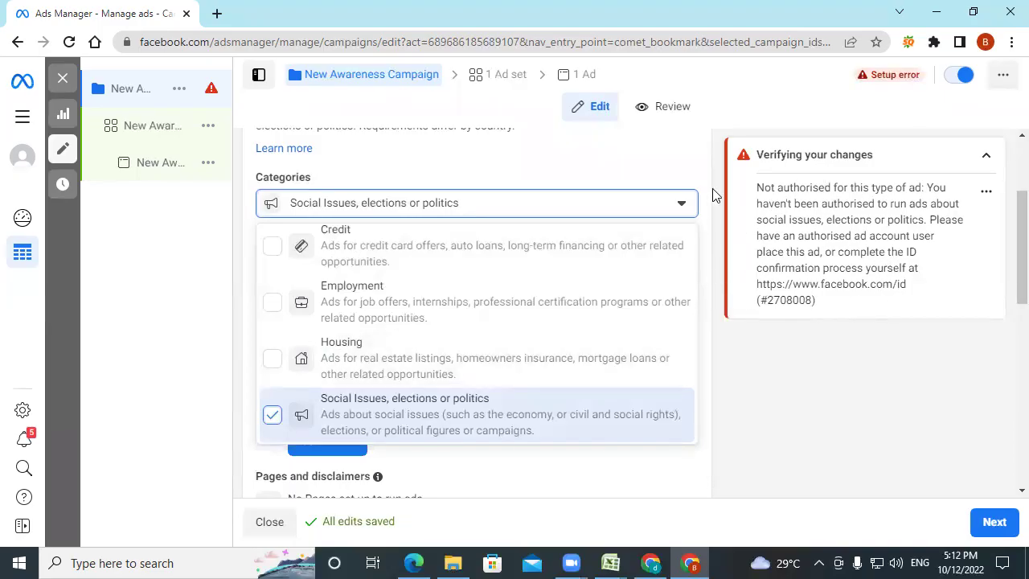
scroll(765, 367, "down", 3)
scroll(764, 367, "up", 1)
scroll(764, 367, "down", 1)
left_click(767, 368)
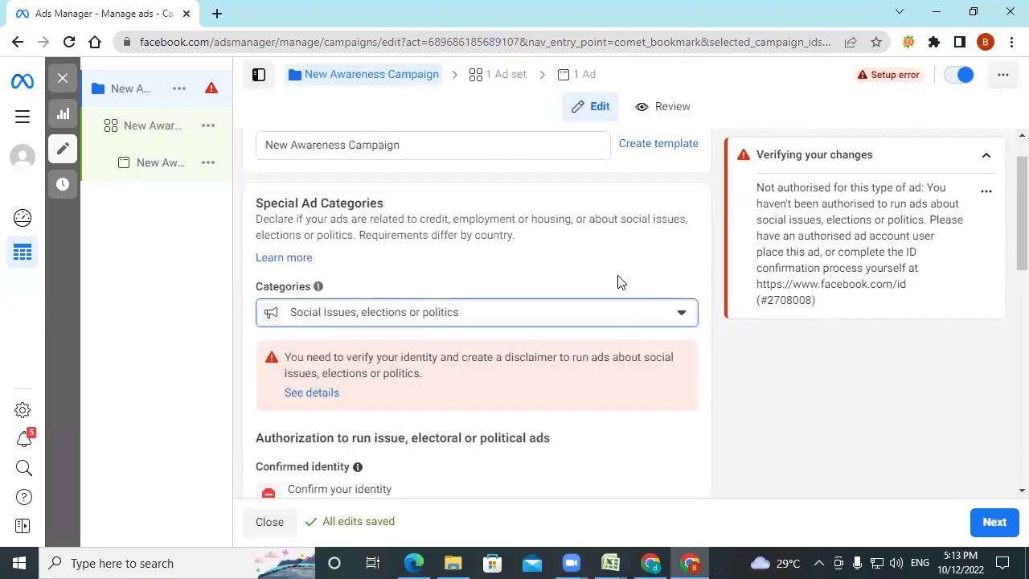
scroll(574, 333, "down", 2)
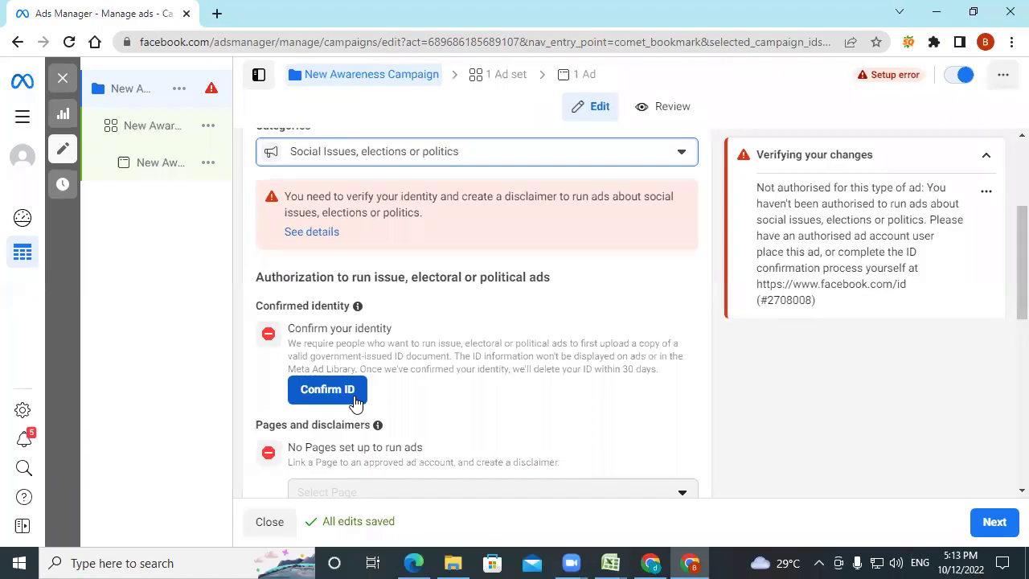
scroll(409, 368, "up", 2)
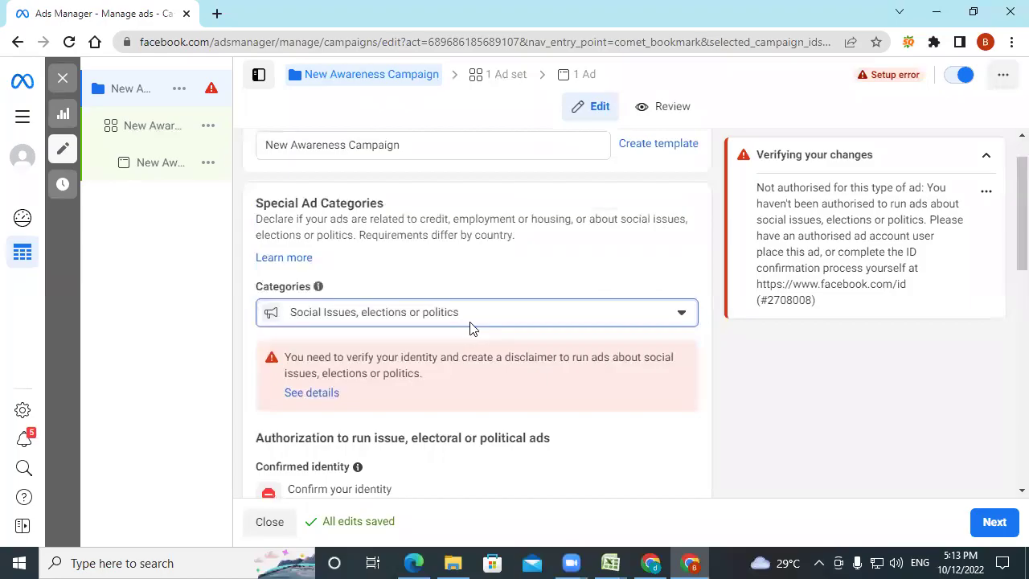
Step: Remove the Social Issues, elections or politics category so that the campaign declares no special ad category
left_click(470, 317)
left_click(273, 264)
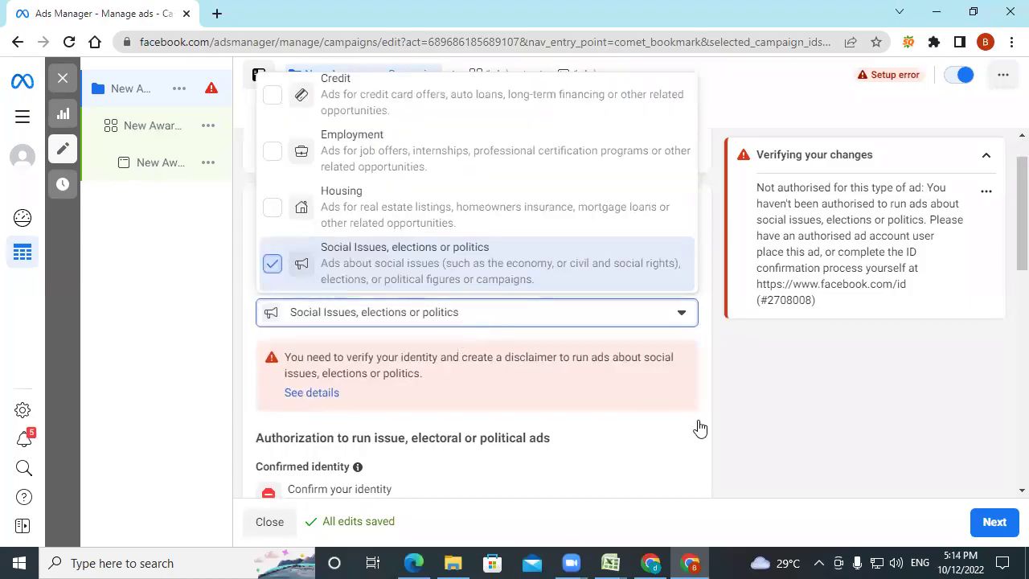
left_click(782, 299)
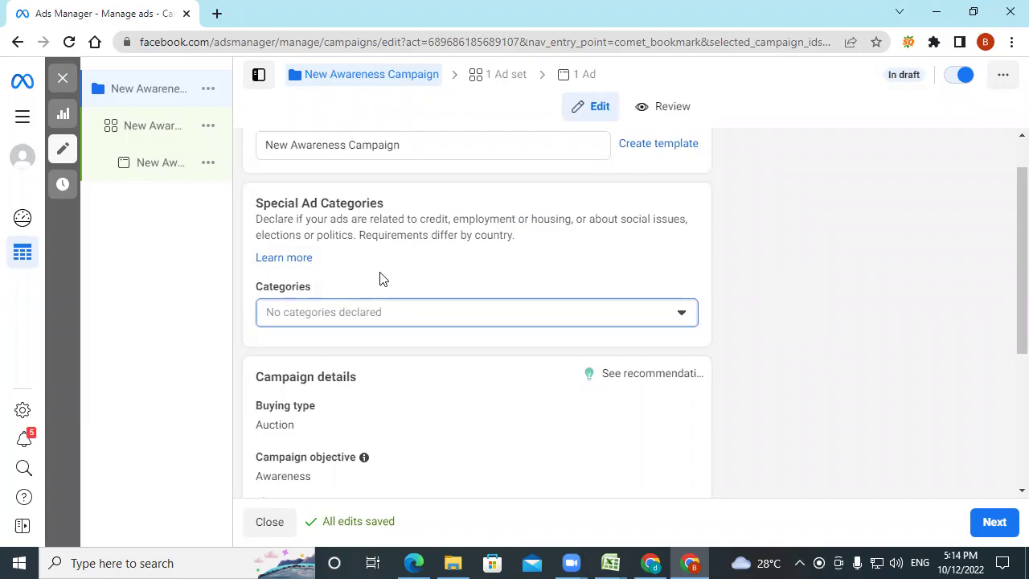
Step: Open the buying type and campaign objective for editing in the campaign details and review the options of each
scroll(482, 454, "down", 2)
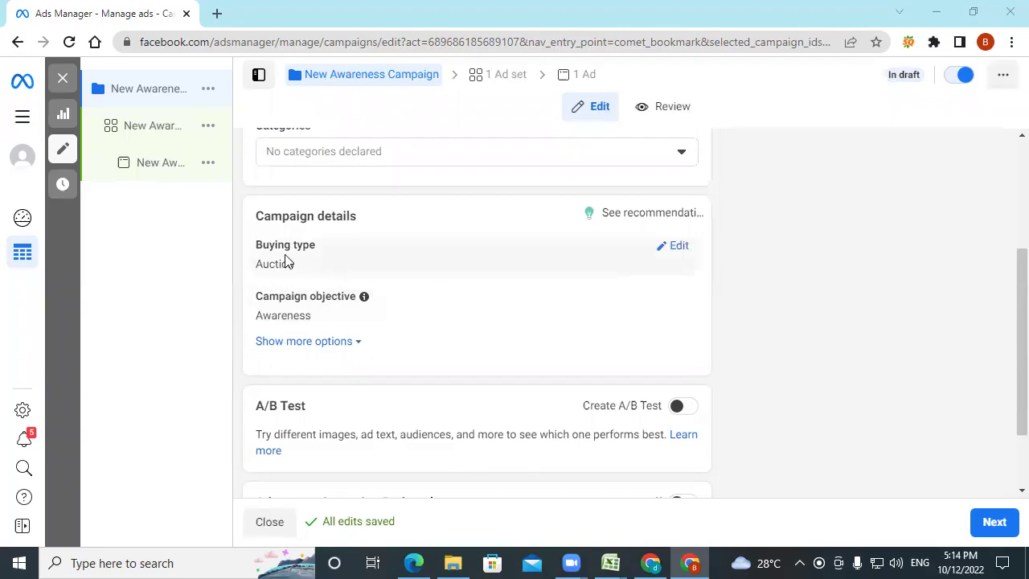
left_click(679, 248)
left_click(305, 276)
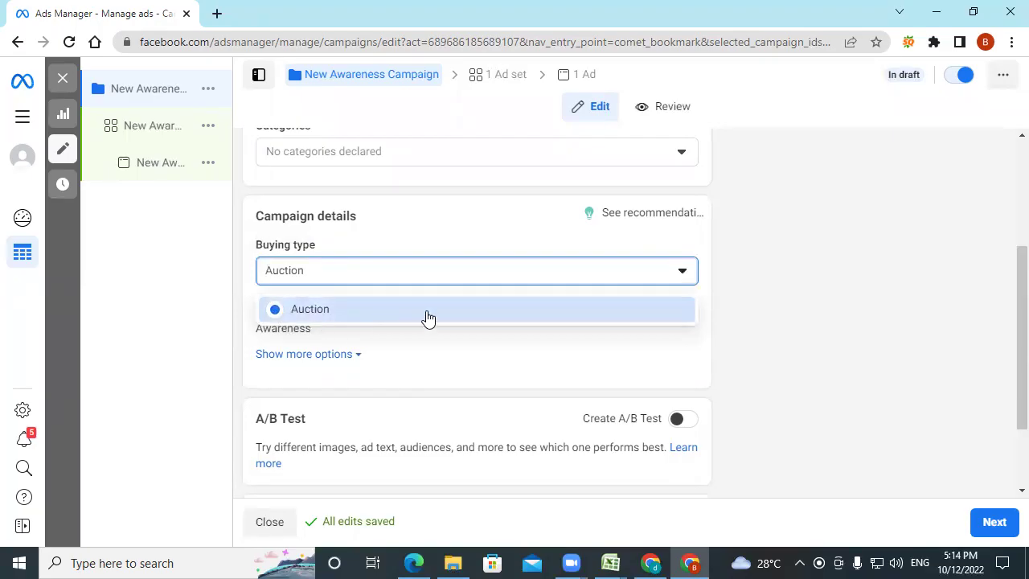
left_click(696, 277)
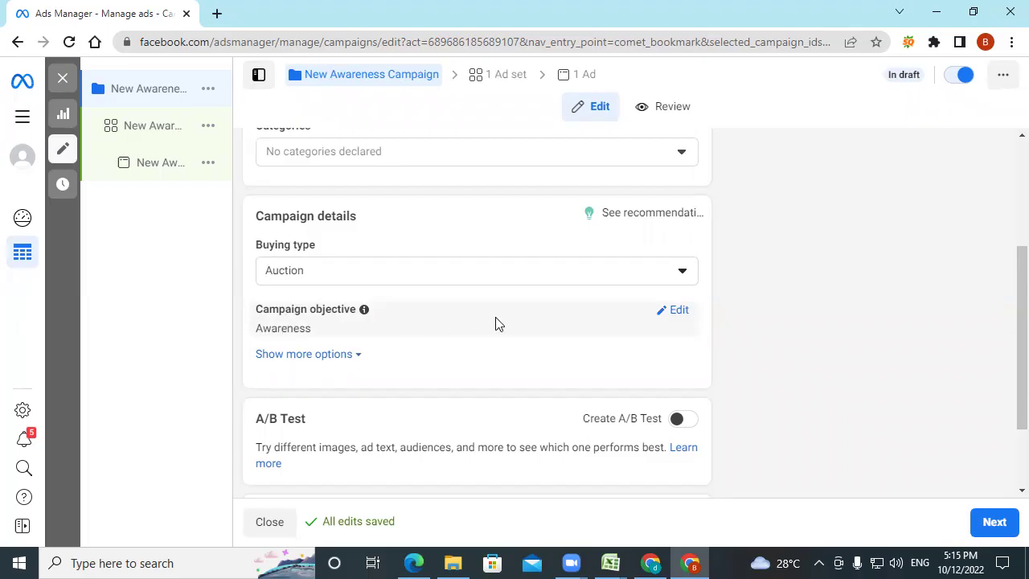
left_click(677, 310)
scroll(474, 422, "down", 2)
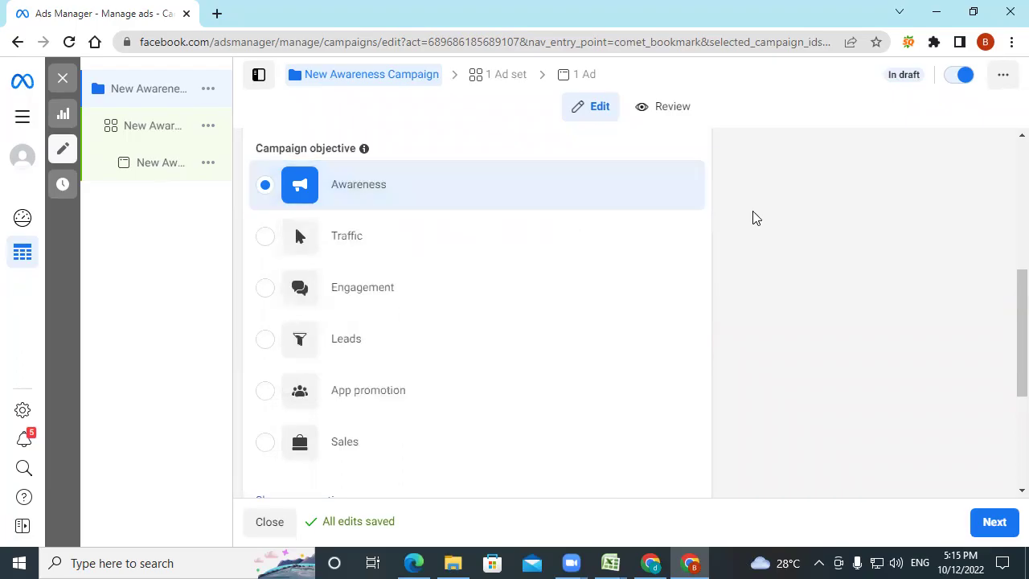
Step: Show the additional campaign options, try adding a campaign spending limit, and remove it again
scroll(585, 337, "down", 3)
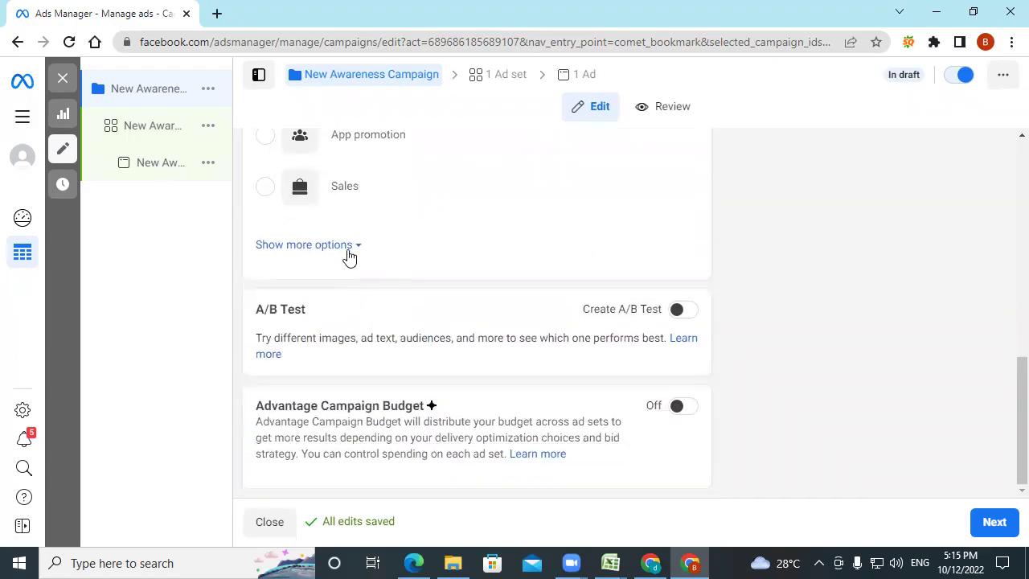
left_click(347, 246)
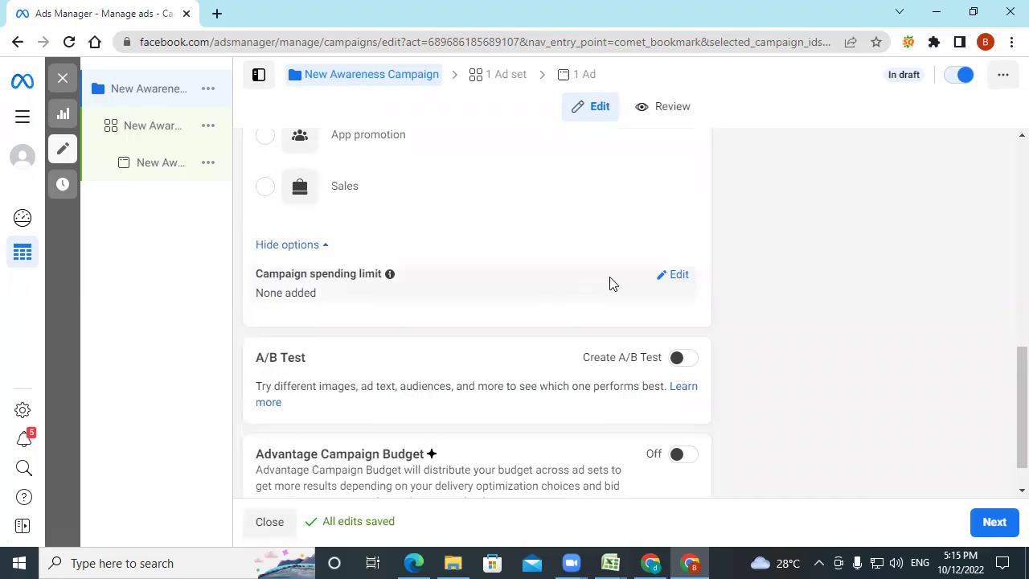
left_click(675, 275)
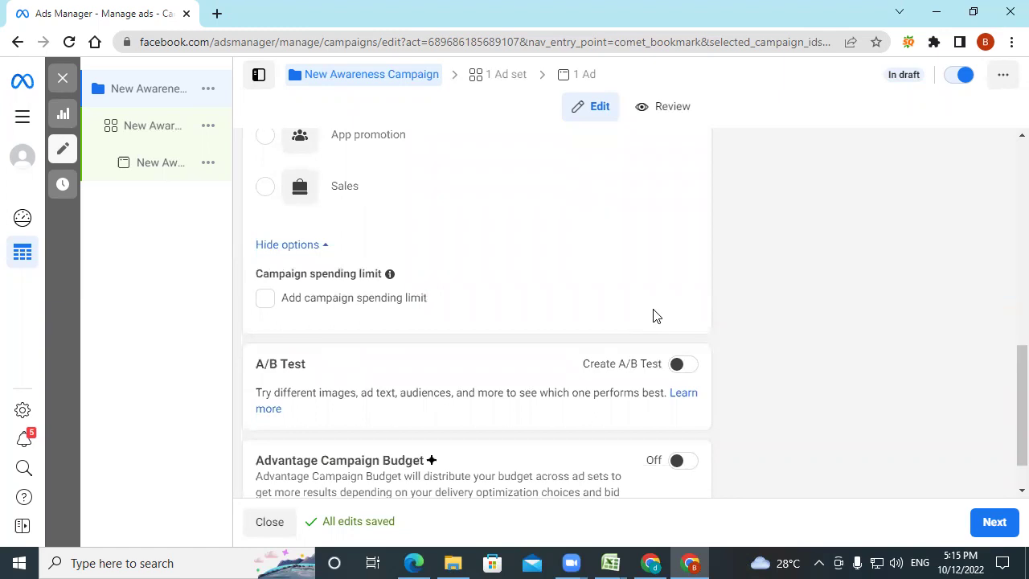
left_click(265, 298)
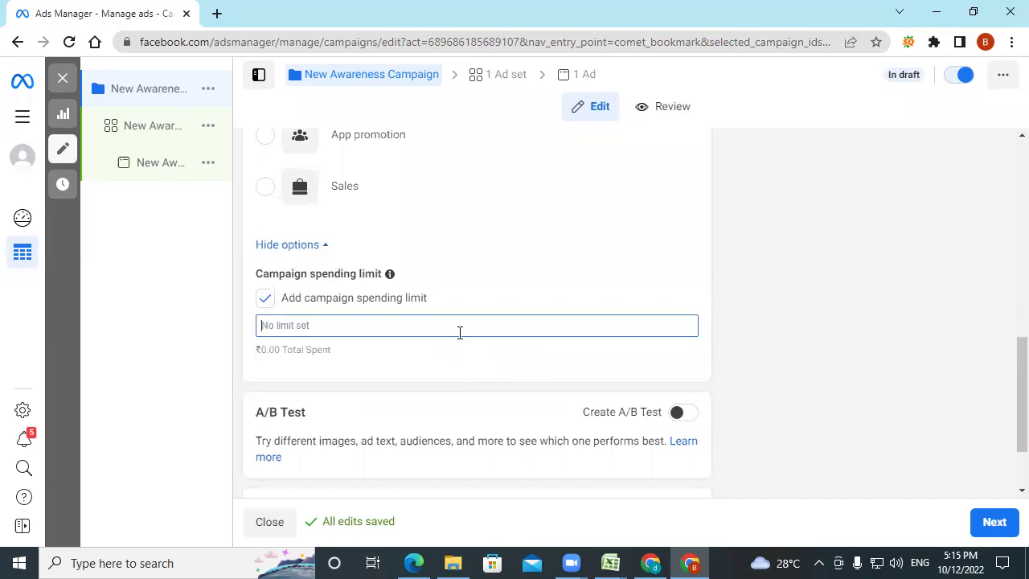
left_click(269, 303)
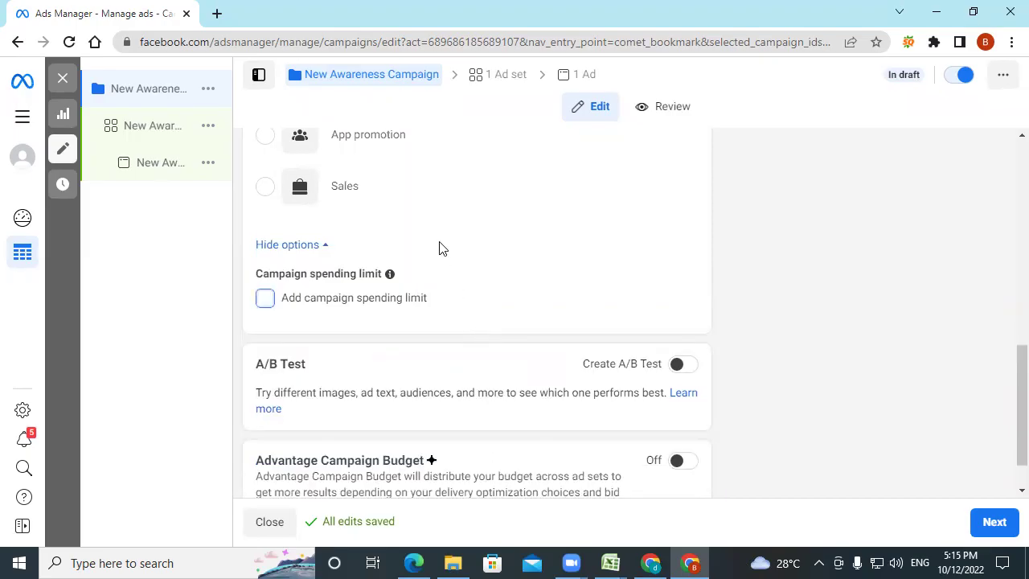
Step: Review the A/B Test and Advantage Campaign Budget sections and recheck the campaign settings from the name down
scroll(439, 247, "down", 1)
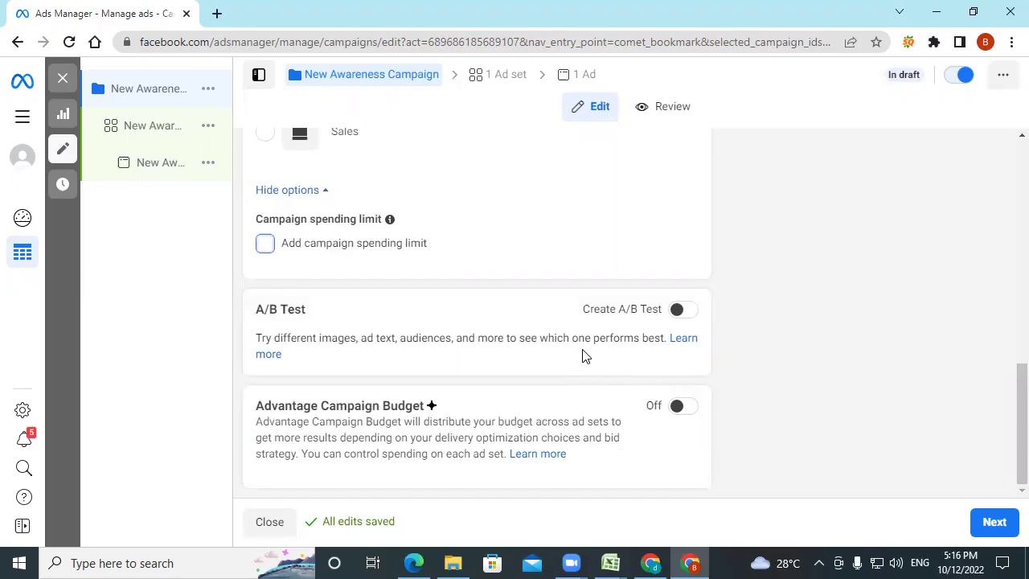
left_click(815, 428)
scroll(473, 268, "up", 10)
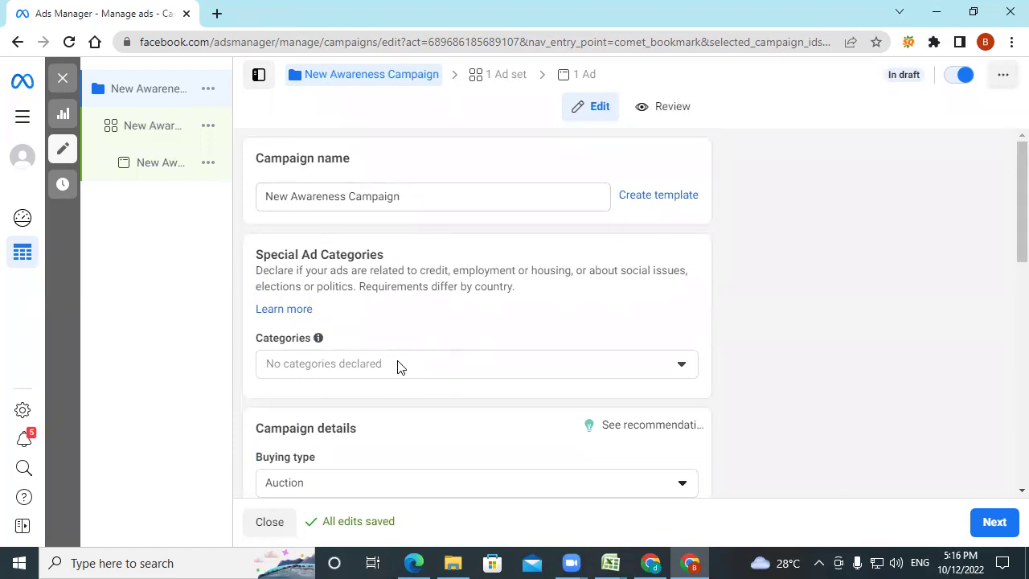
scroll(524, 366, "down", 3)
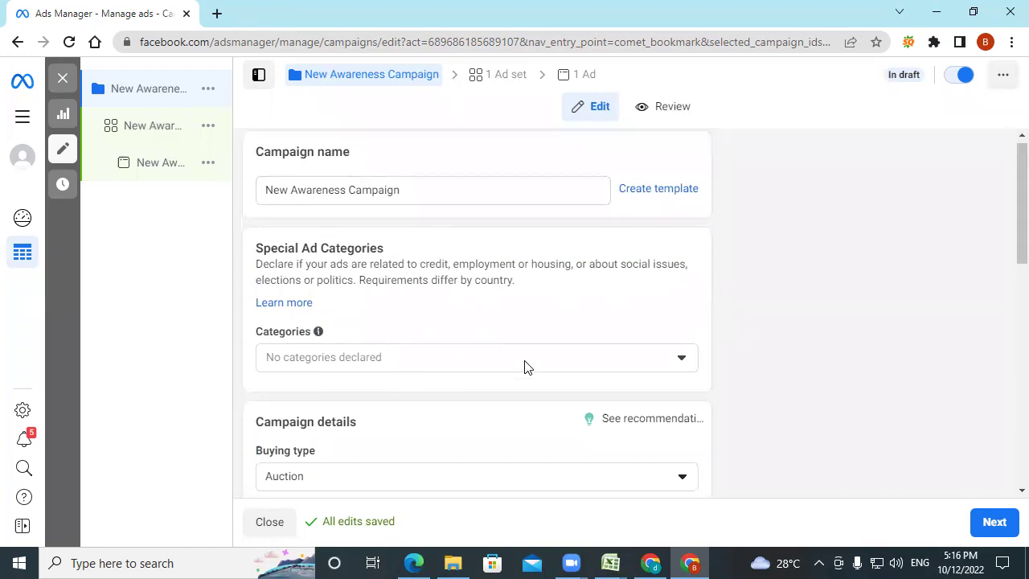
scroll(545, 330, "down", 3)
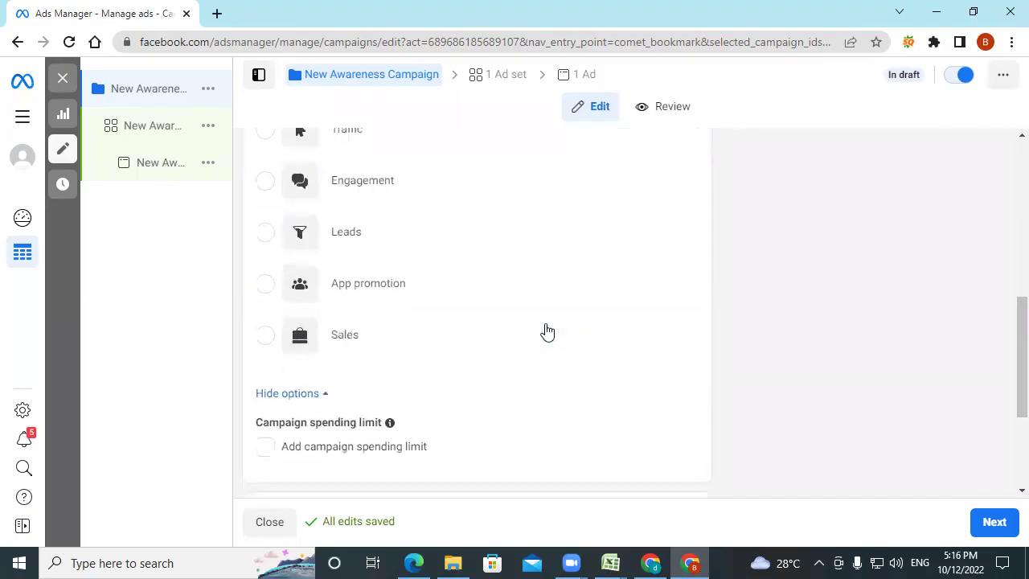
scroll(546, 331, "down", 3)
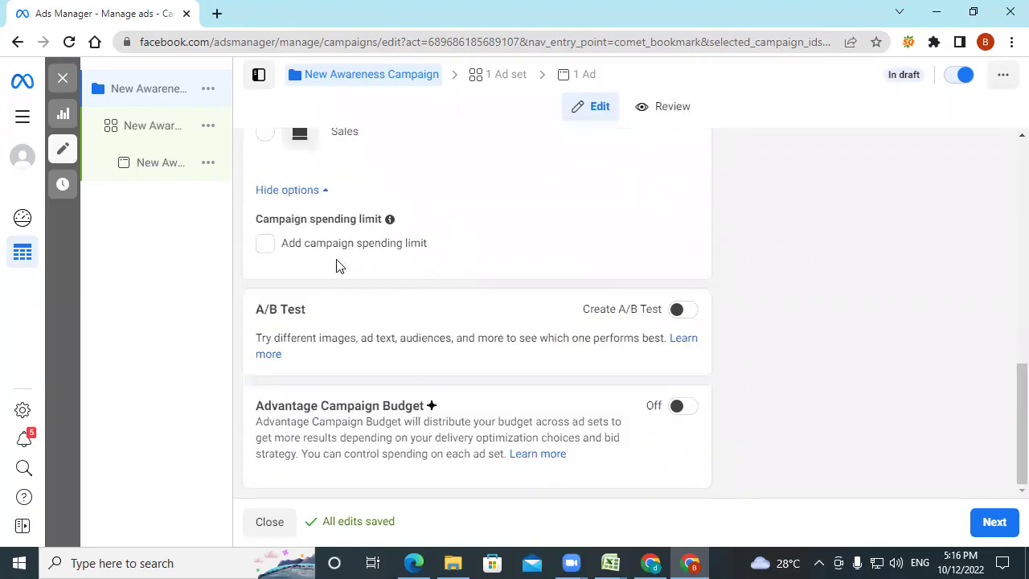
Step: Continue to the ad set settings and choose Digital Marketing news as the Facebook Page to promote
left_click(969, 511)
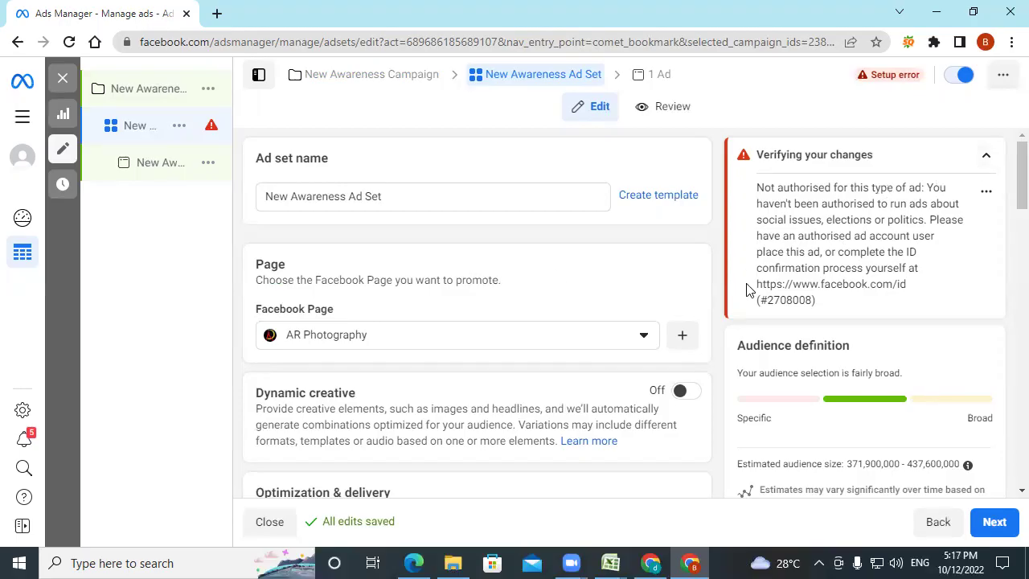
left_click(643, 337)
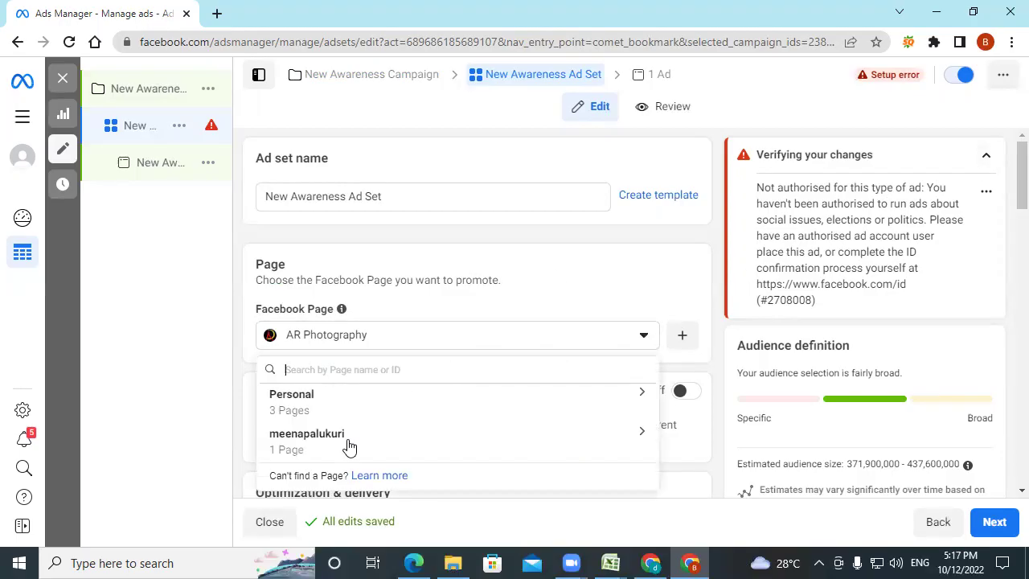
left_click(383, 442)
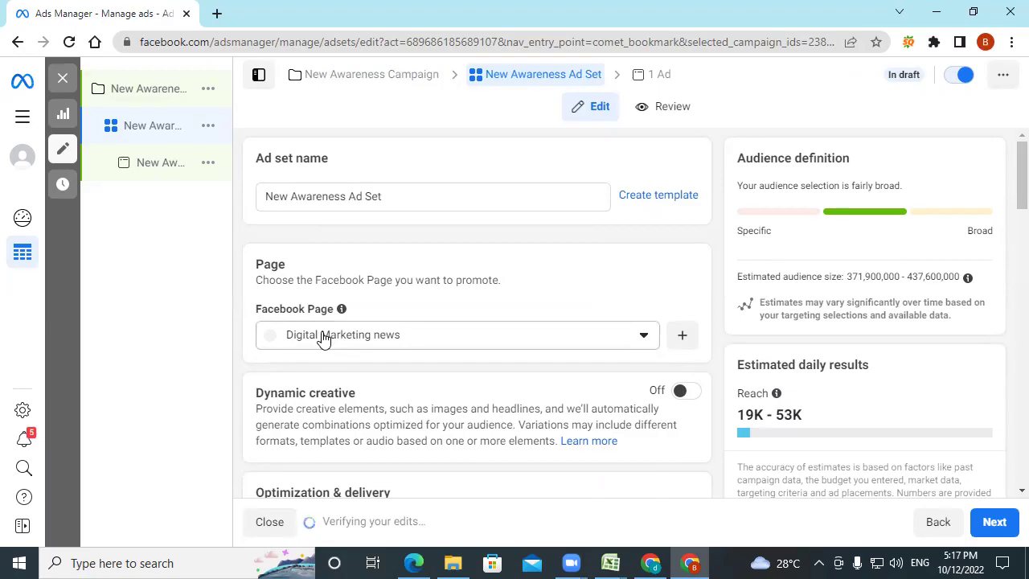
Step: Review the dynamic creative section, the available goals under Optimization for ad delivery, and the bid control field
scroll(416, 378, "down", 2)
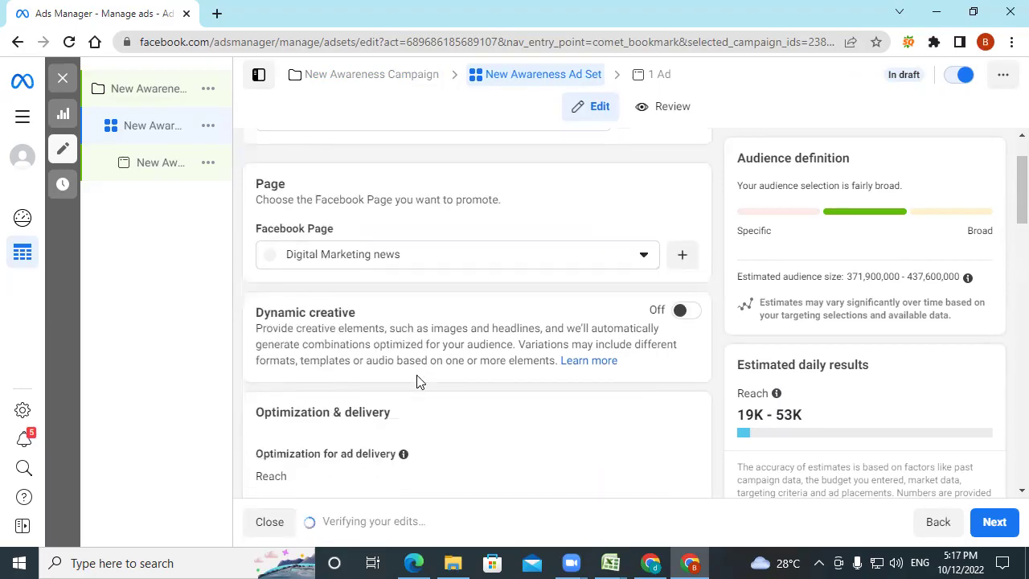
scroll(473, 335, "down", 1)
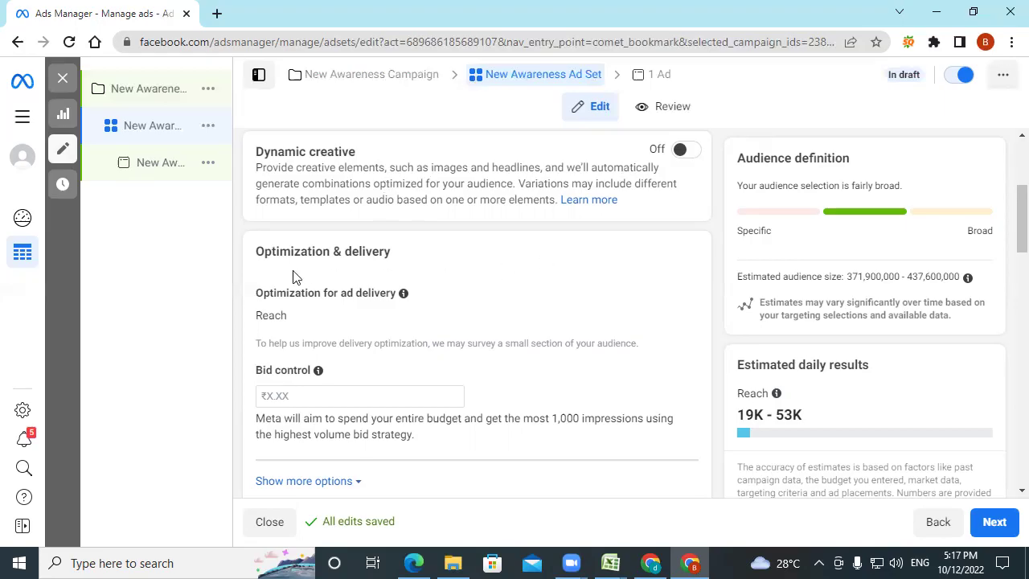
scroll(430, 293, "down", 1)
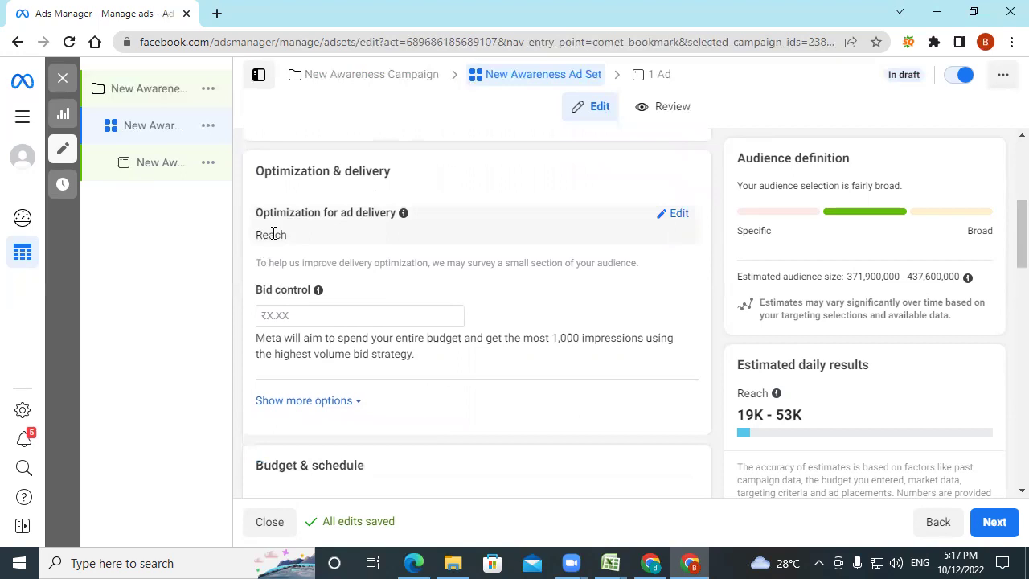
left_click(674, 216)
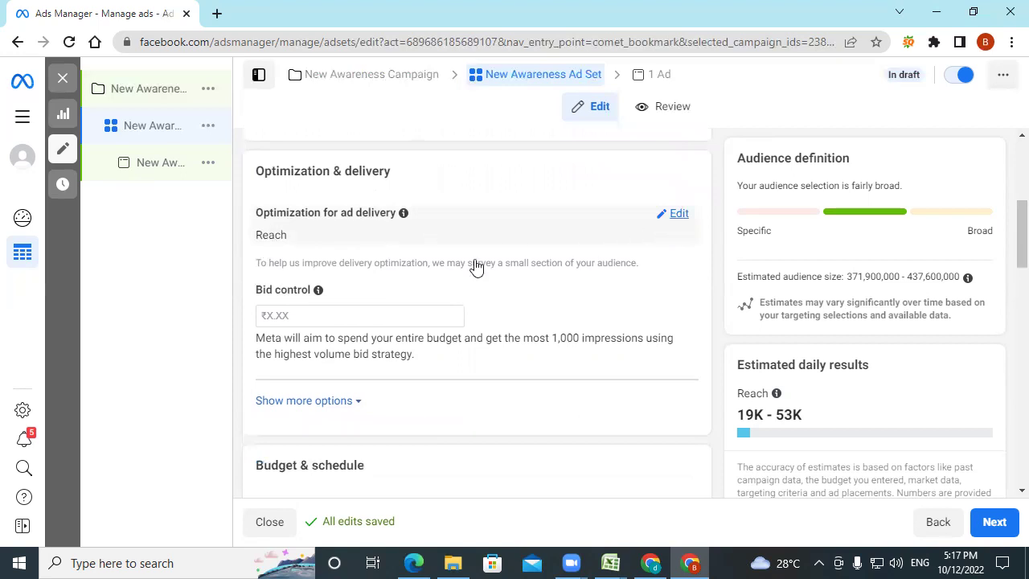
left_click(297, 241)
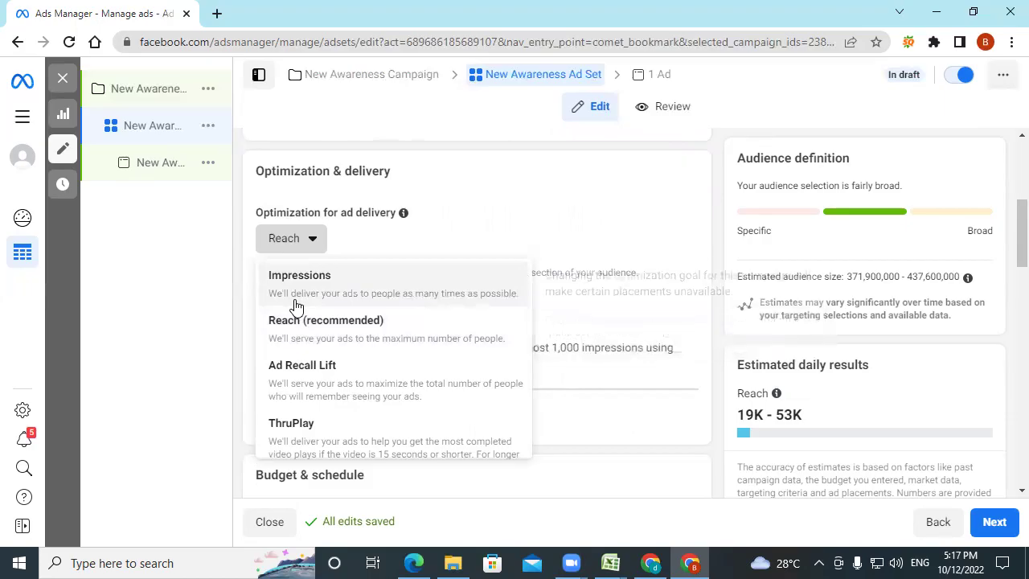
scroll(438, 377, "down", 2)
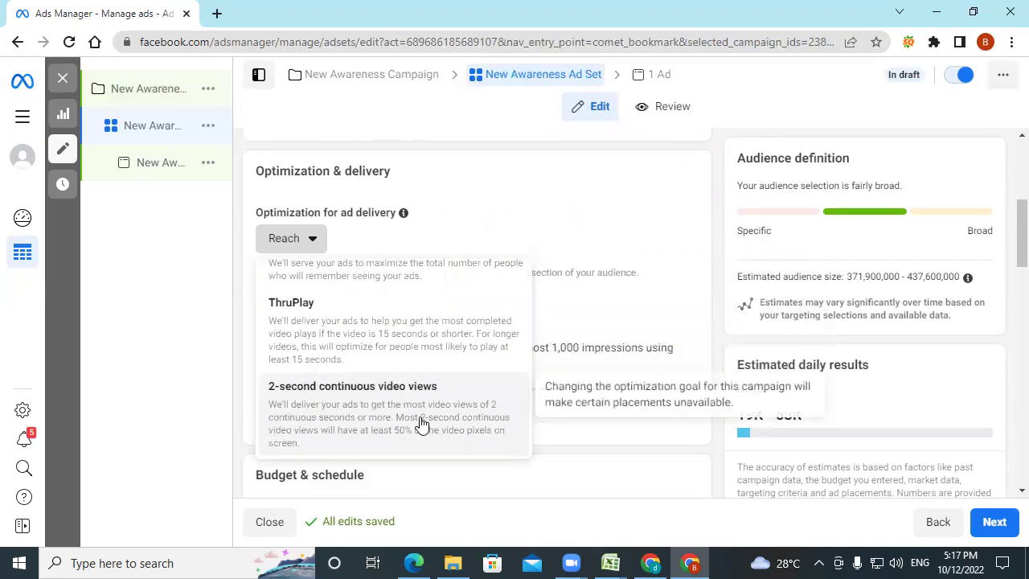
left_click(645, 254)
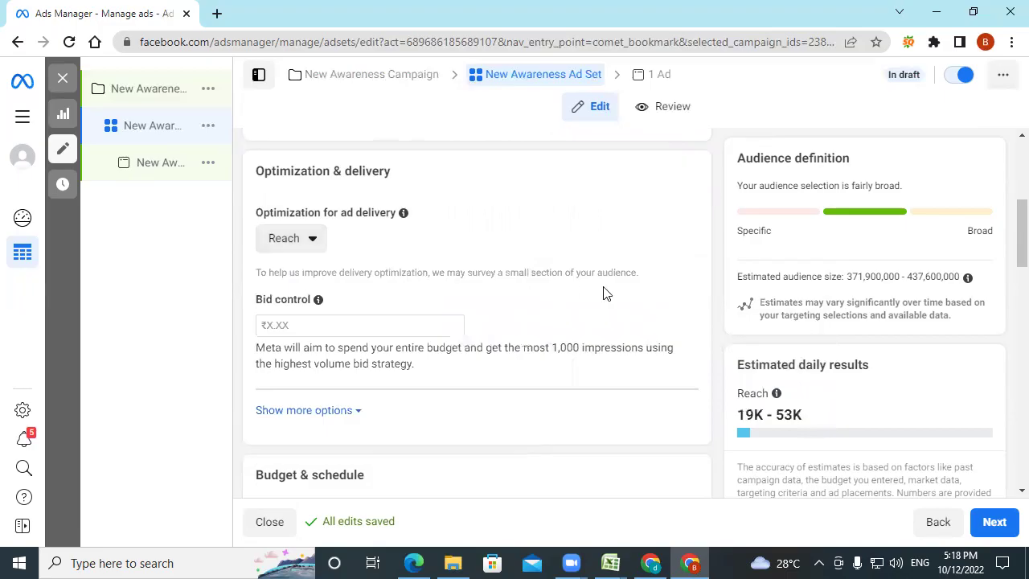
scroll(546, 302, "down", 1)
left_click(270, 243)
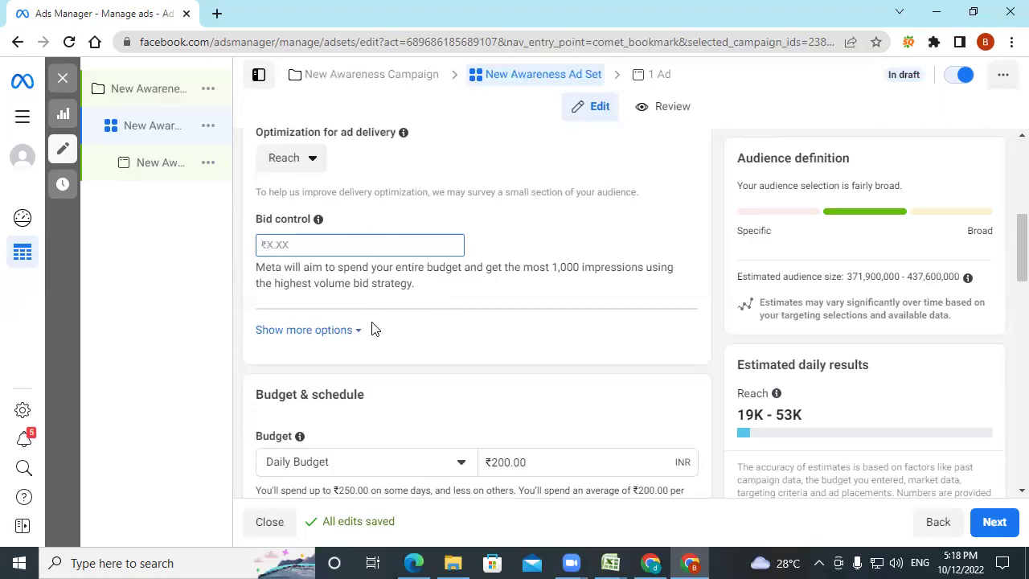
Step: Show the additional optimization and delivery options and set the frequency cap to 1 impression every 10 days
left_click(353, 333)
scroll(470, 351, "down", 1)
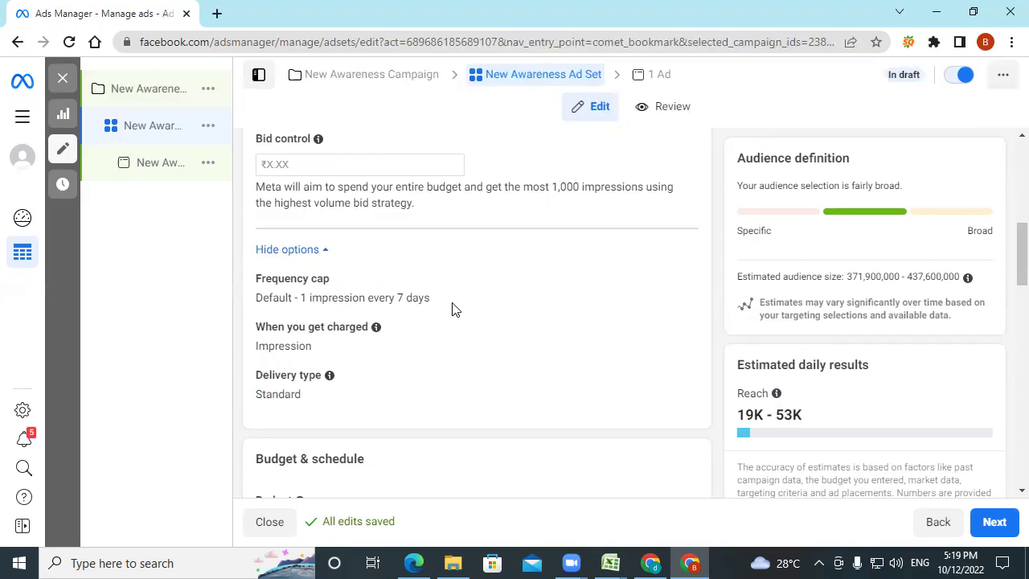
left_click(669, 282)
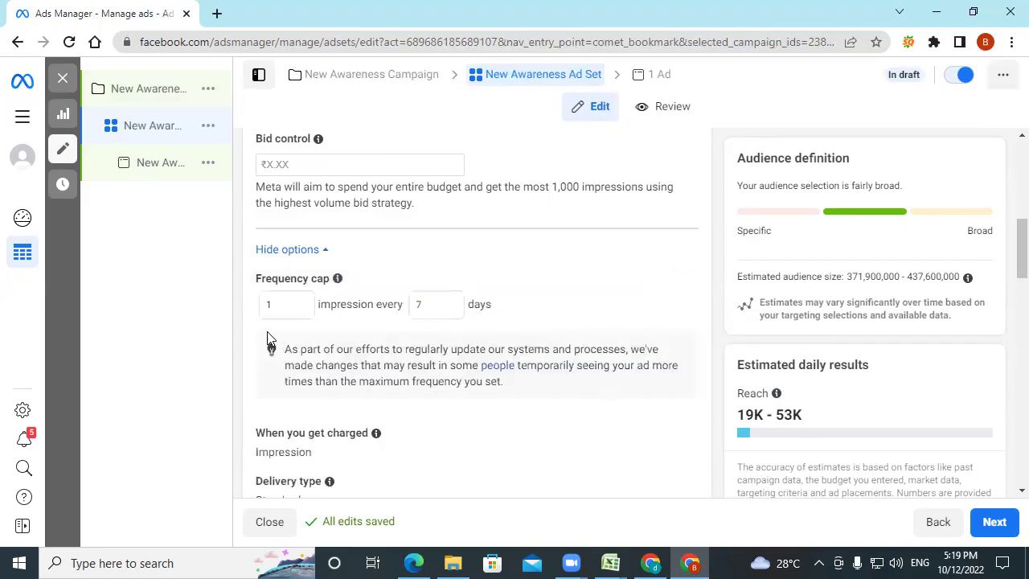
left_click(450, 303)
left_click(450, 303)
left_click(450, 303)
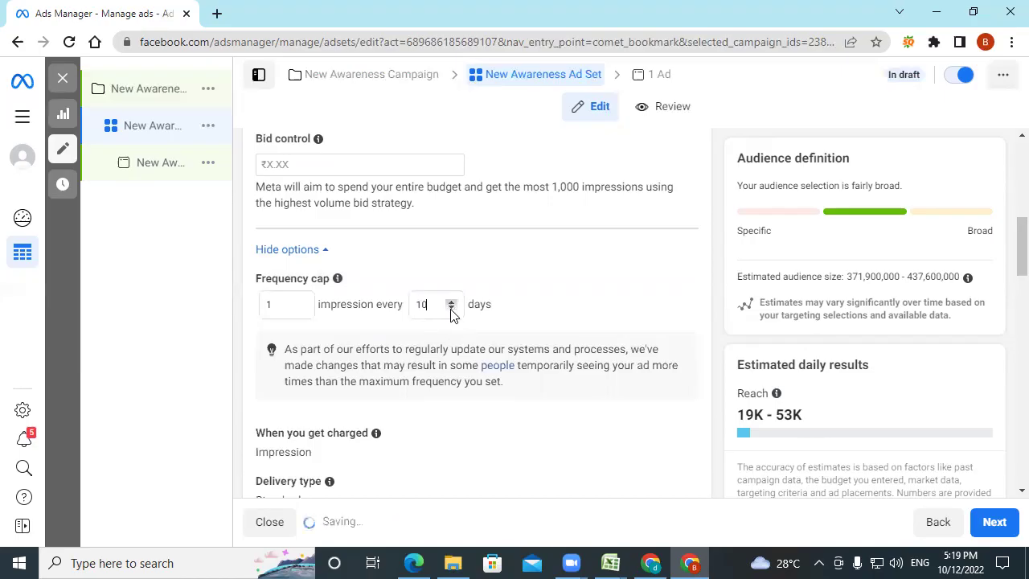
left_click(452, 308)
left_click(452, 308)
left_click(451, 308)
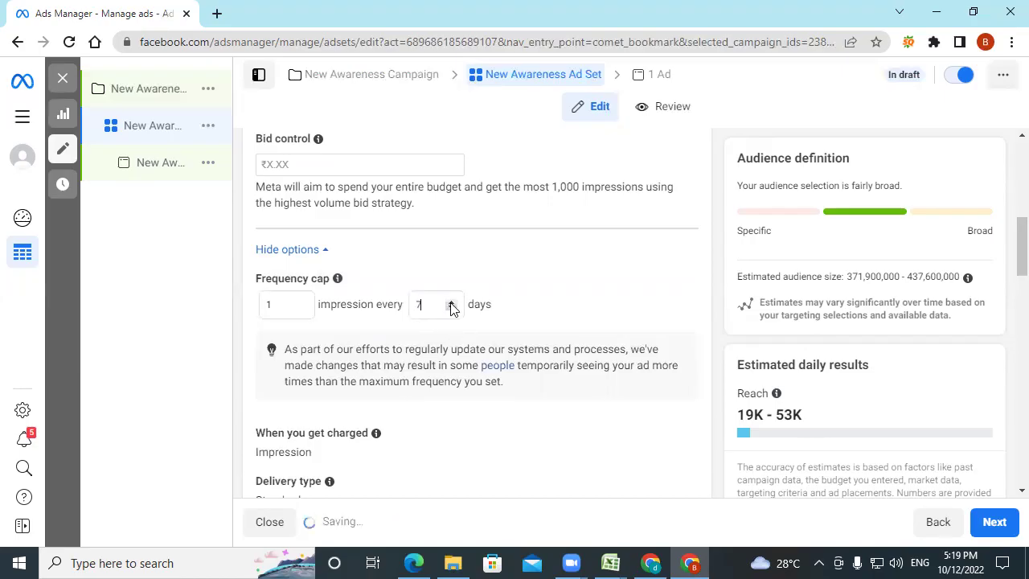
left_click(292, 304)
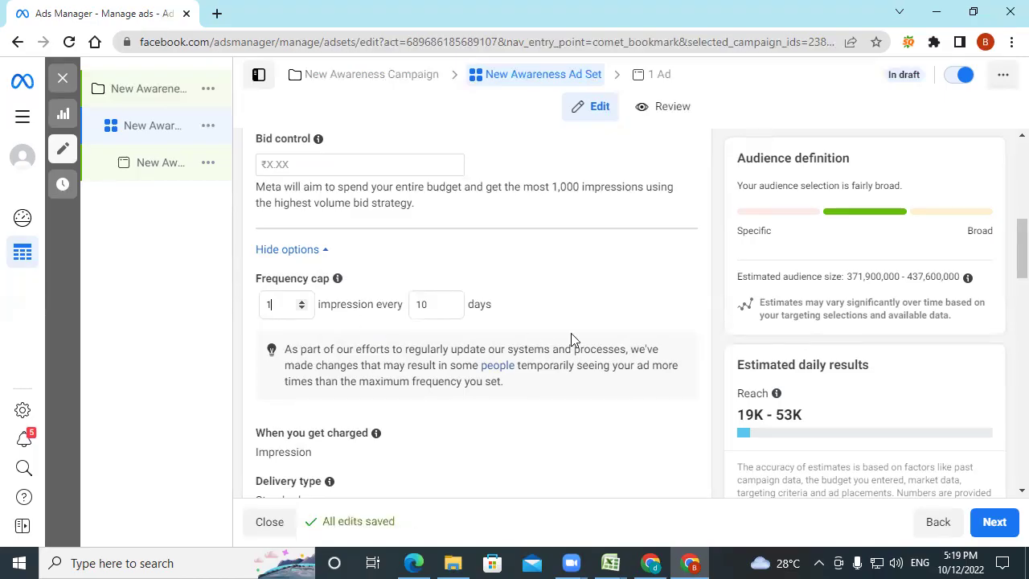
Step: Check whether the When you get charged and Delivery type settings of the ad set can be edited
scroll(572, 340, "down", 2)
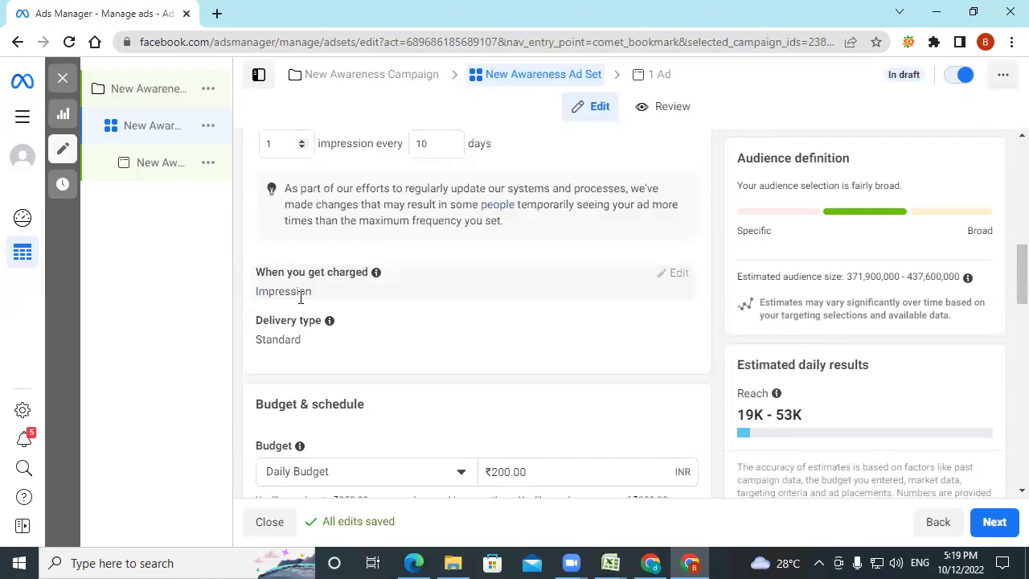
scroll(391, 298, "down", 1)
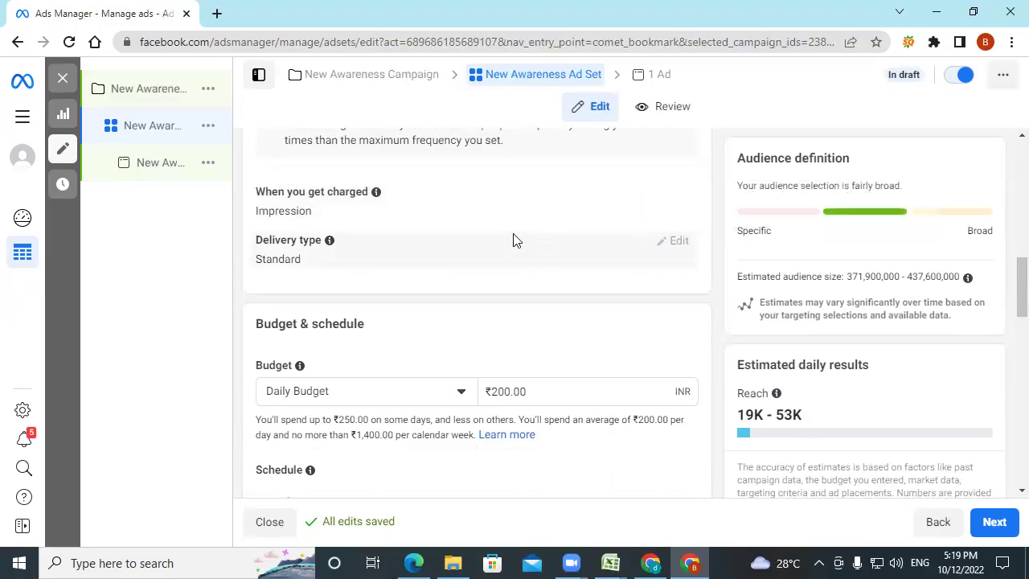
scroll(512, 240, "up", 1)
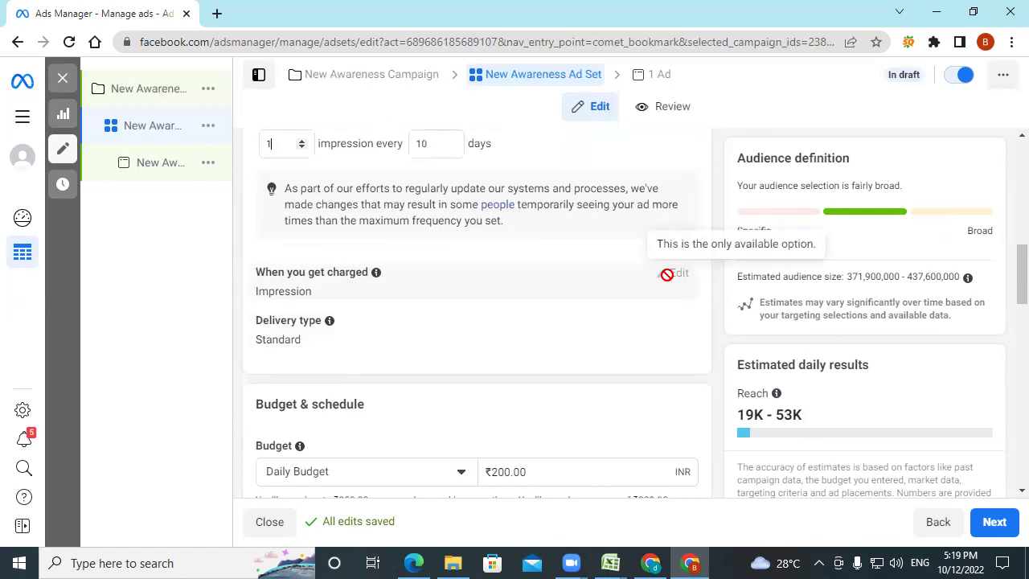
Step: Review the budget types, the schedule and the additional ad scheduling option under Budget & schedule
scroll(319, 401, "down", 3)
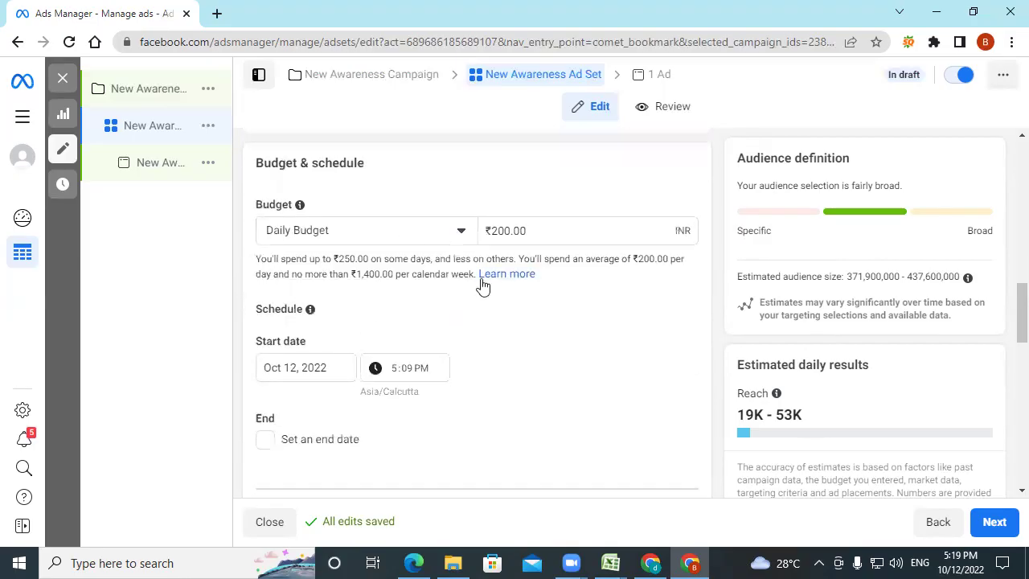
left_click(420, 244)
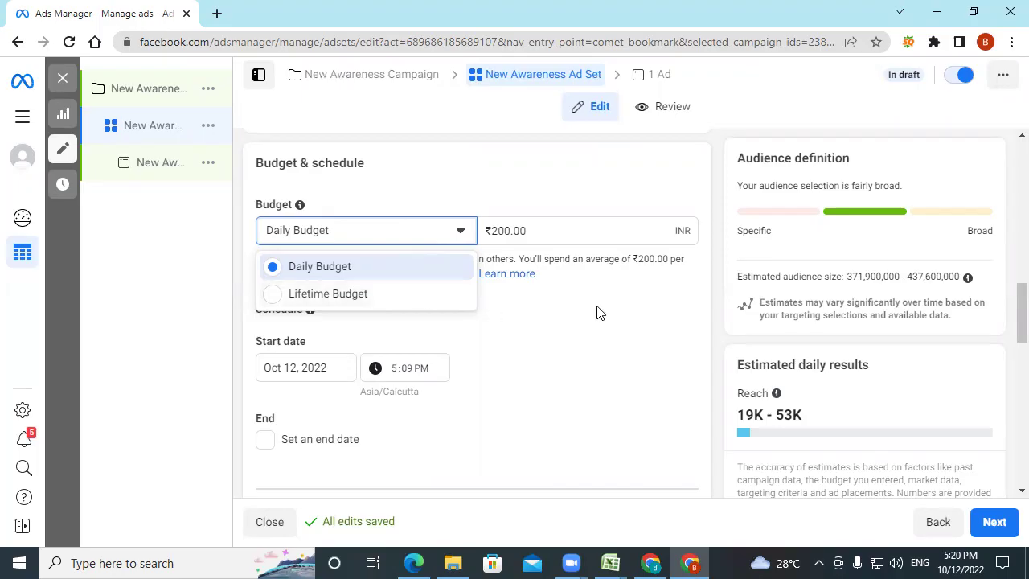
left_click(638, 315)
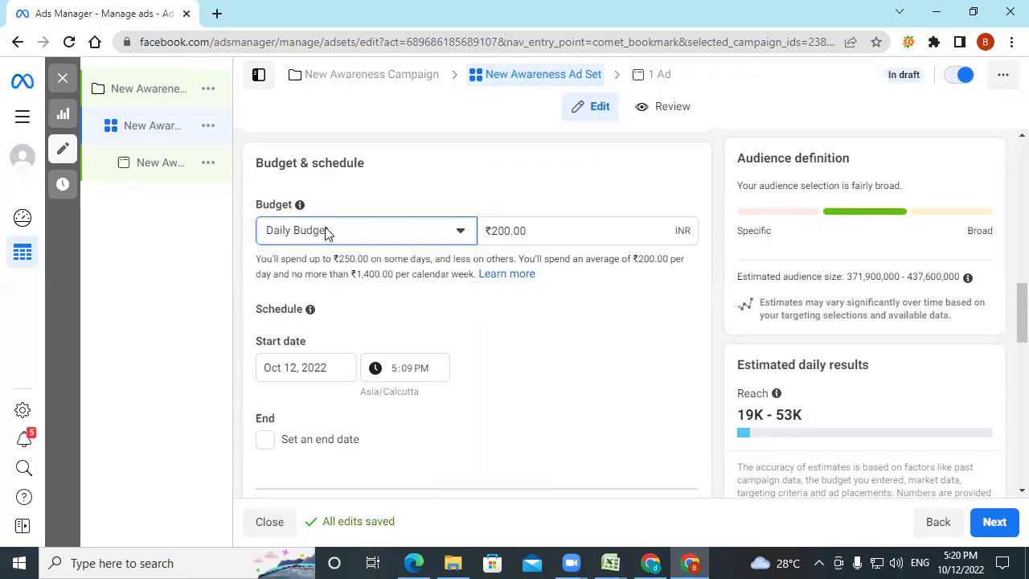
scroll(514, 332, "down", 3)
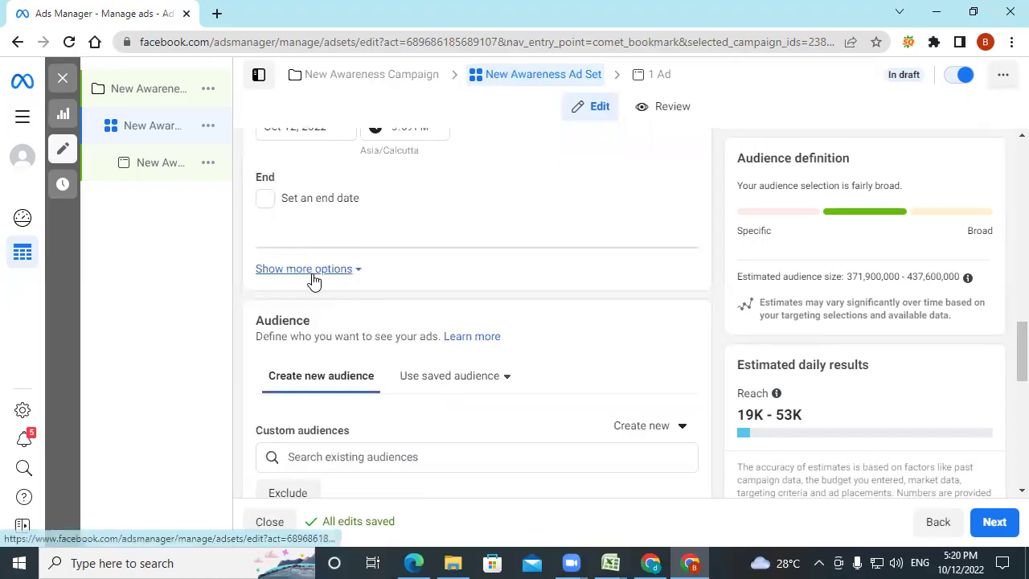
left_click(311, 271)
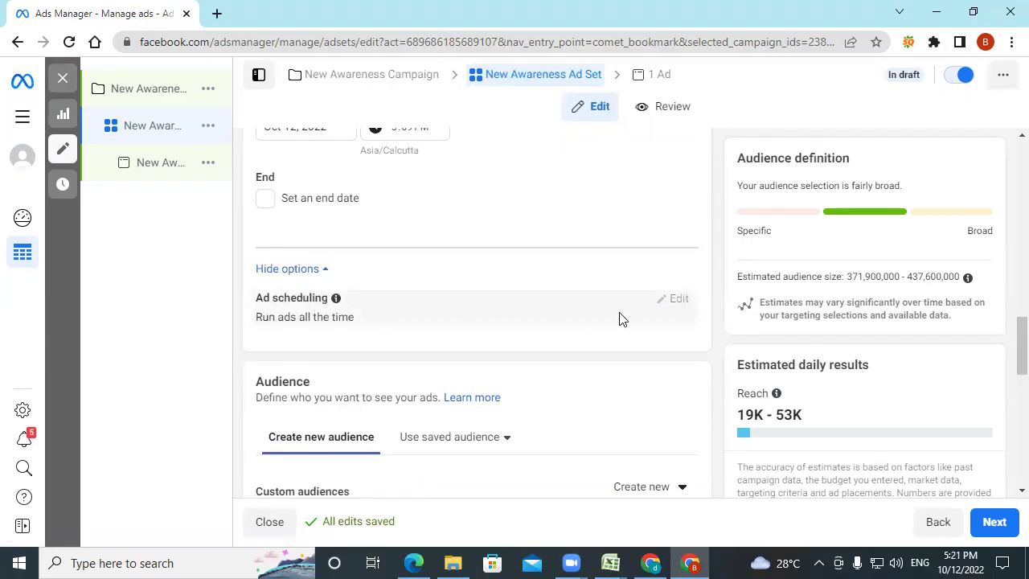
mouse_move(661, 300)
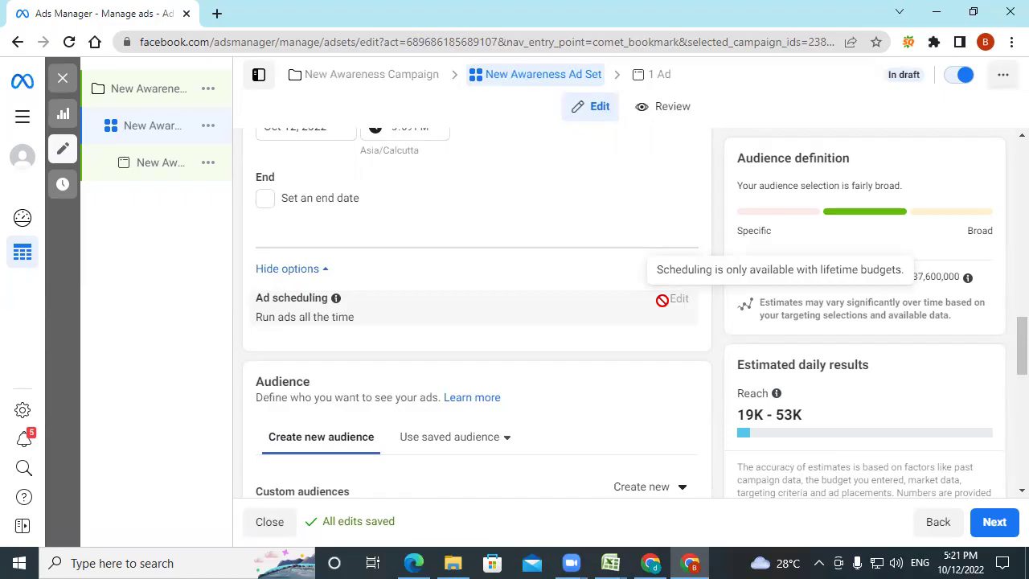
Step: Switch the ad set's budget type to Lifetime Budget
scroll(477, 220, "up", 5)
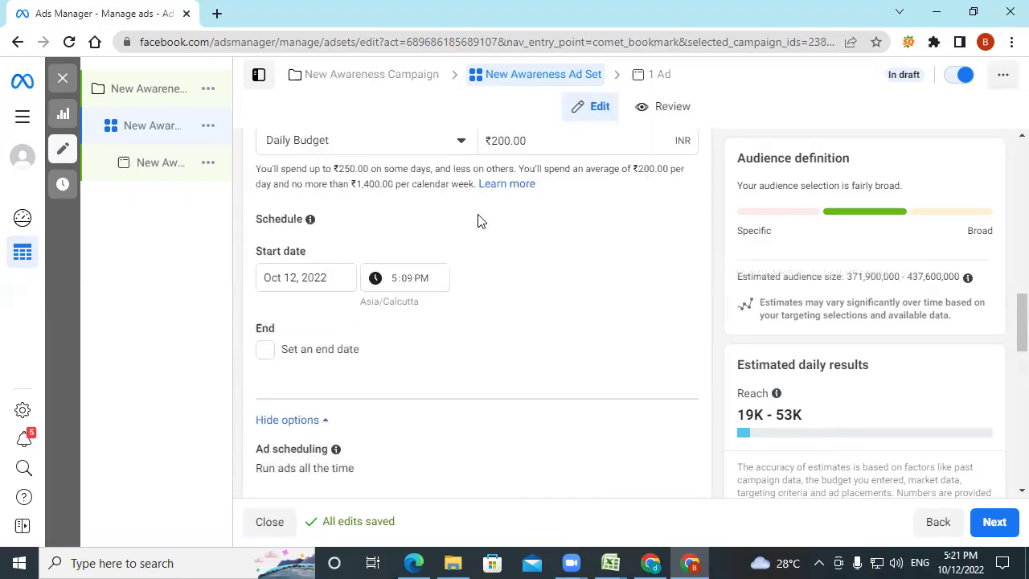
left_click(348, 401)
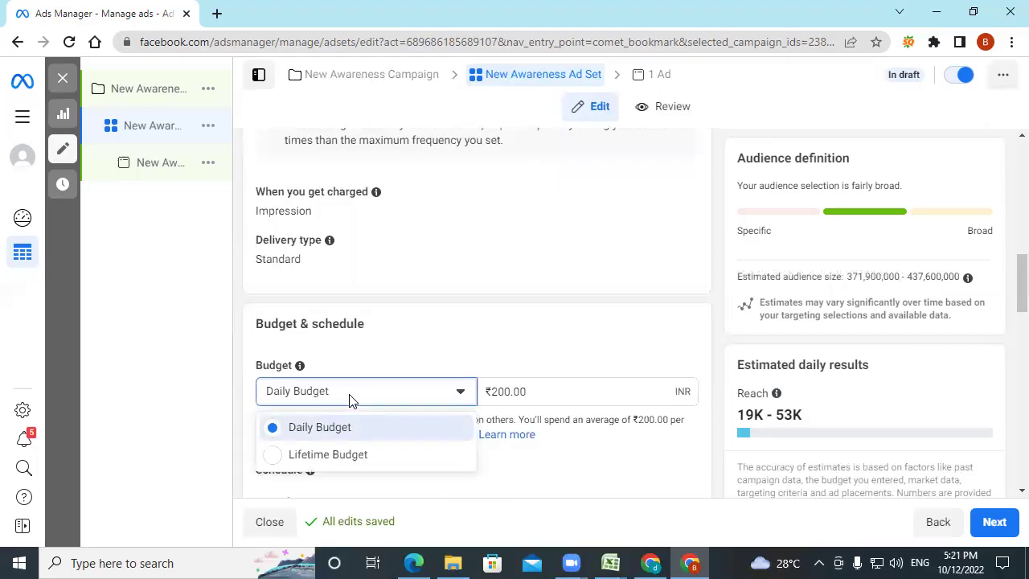
left_click(328, 455)
scroll(542, 381, "down", 1)
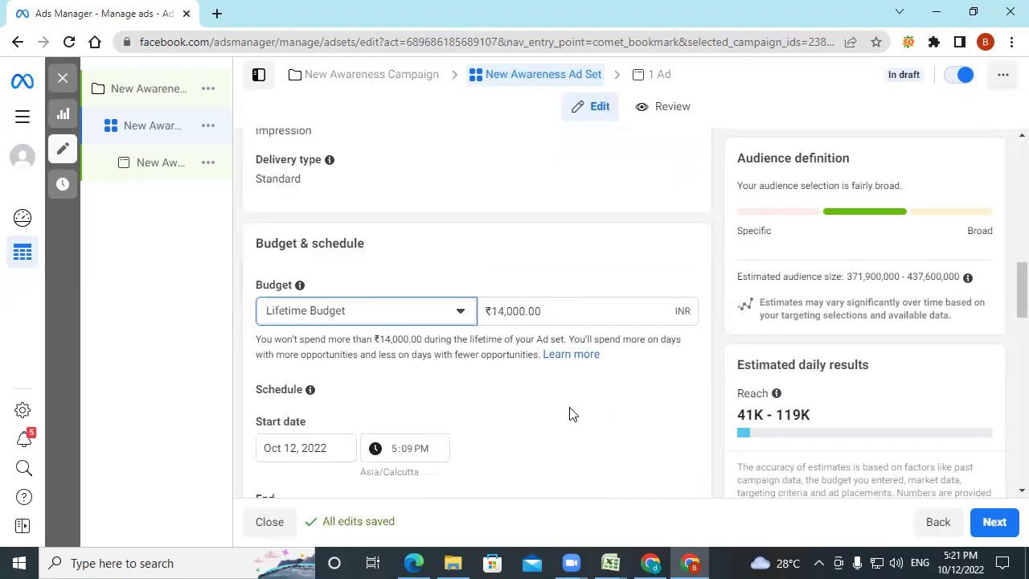
Step: Set the ad set's schedule to start on Oct 13, 2022 and end on Oct 27, 2022
scroll(569, 413, "down", 1)
scroll(571, 413, "down", 1)
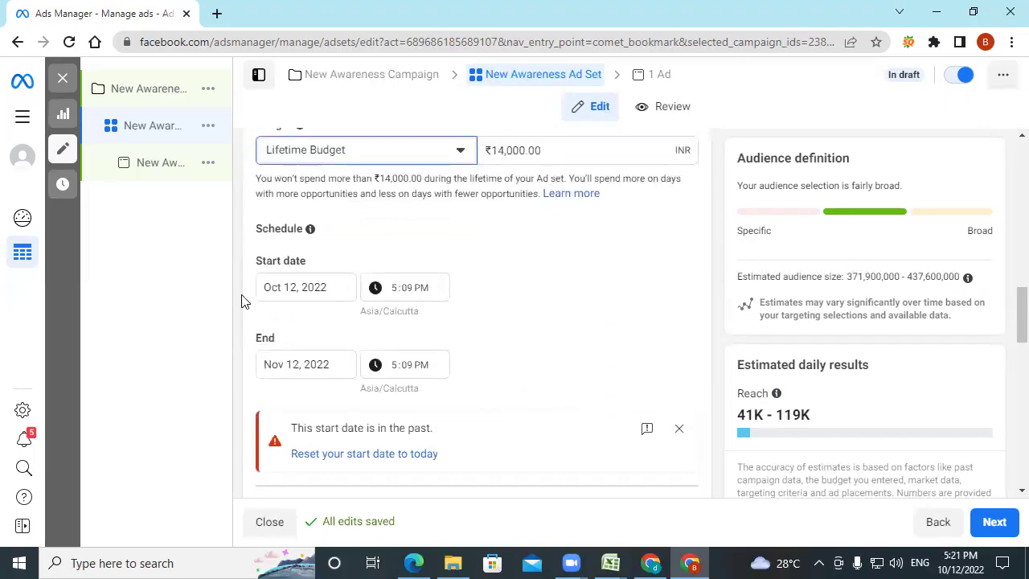
scroll(335, 362, "down", 1)
scroll(335, 362, "down", 1)
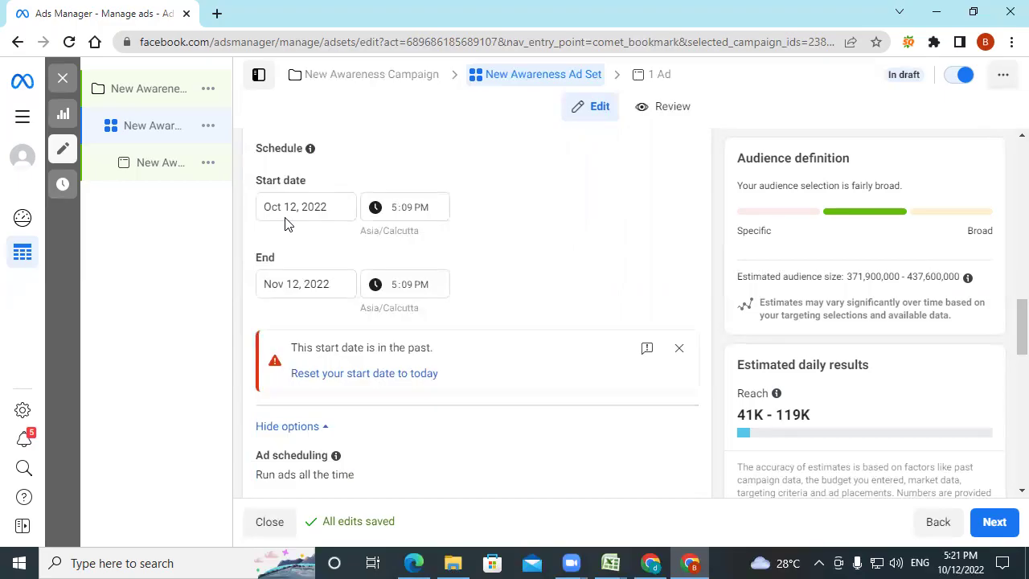
left_click(286, 217)
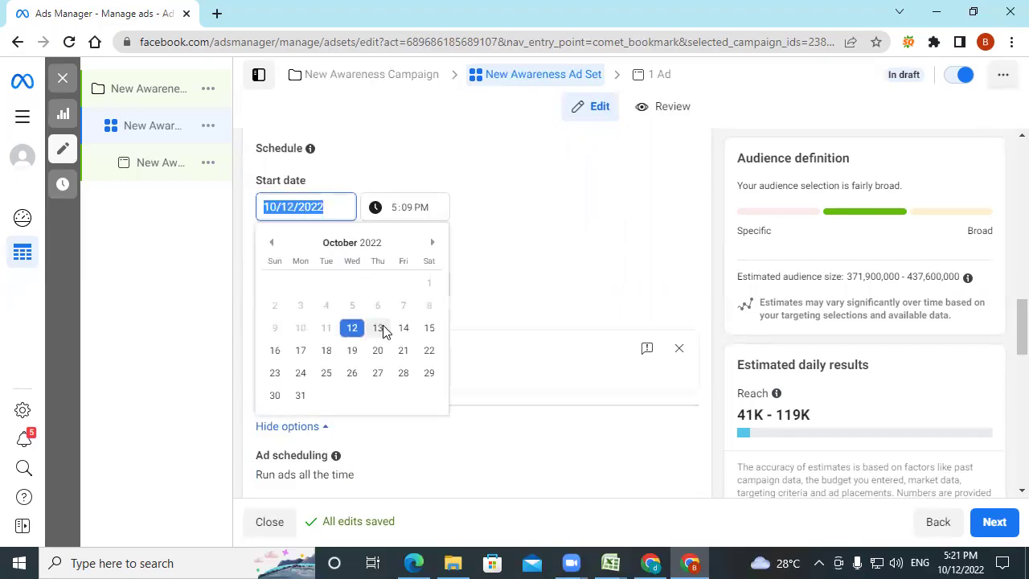
left_click(378, 328)
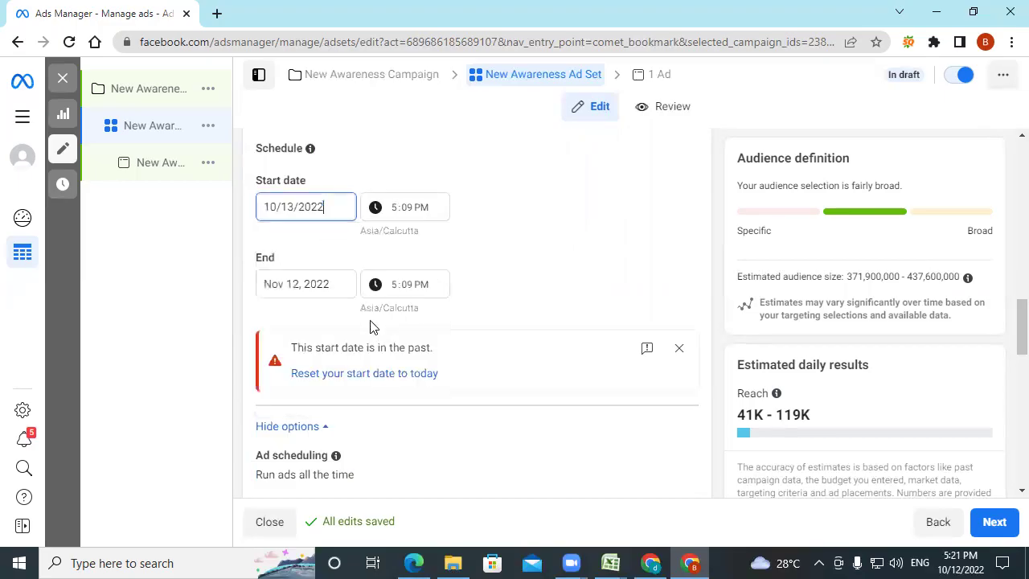
left_click(309, 286)
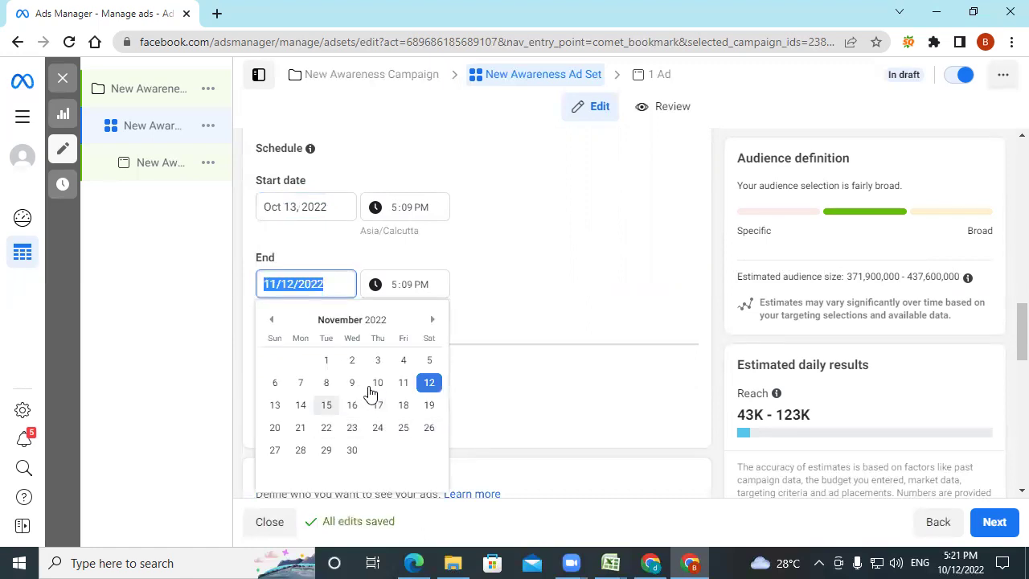
left_click(270, 320)
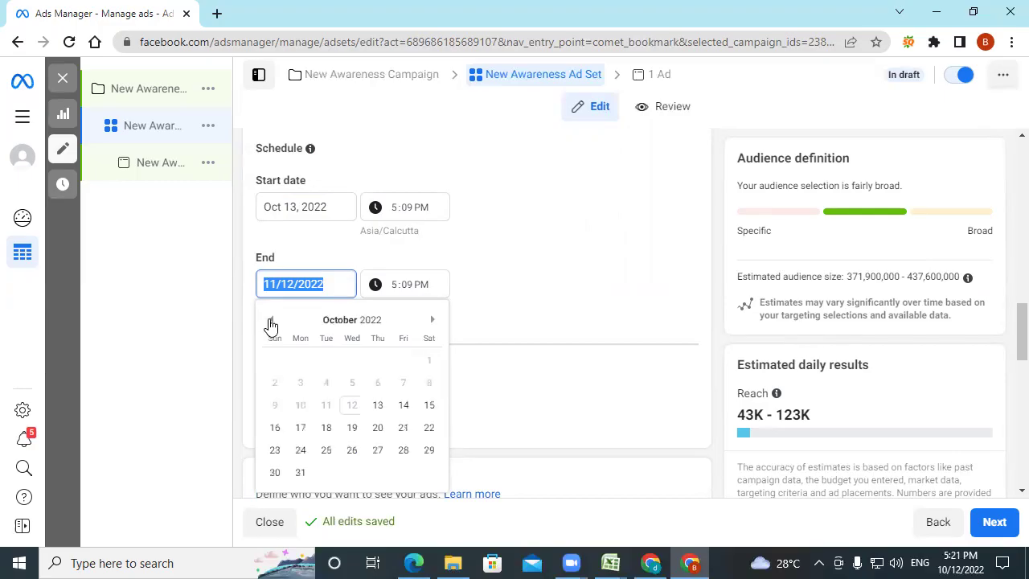
left_click(378, 450)
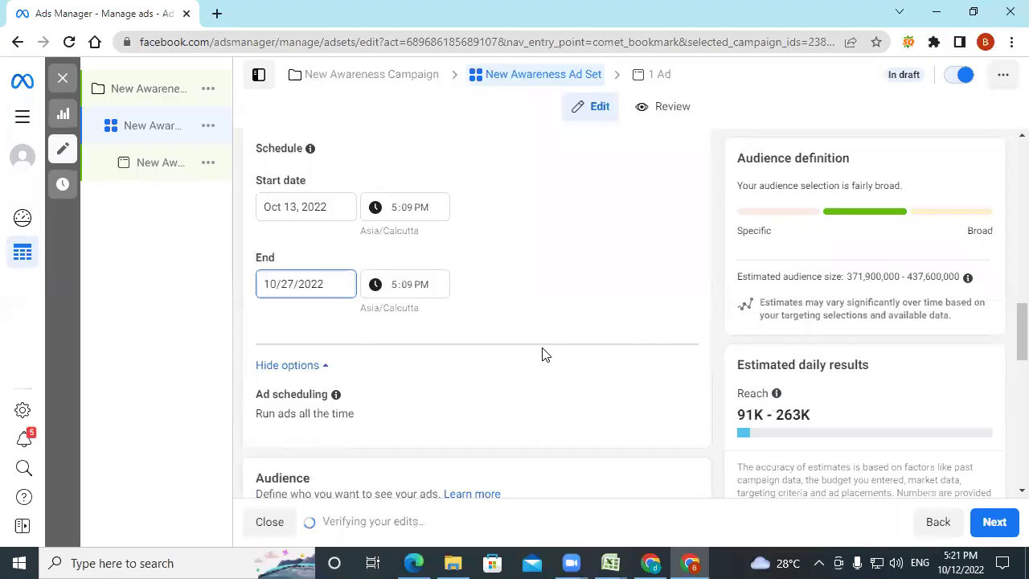
left_click(528, 290)
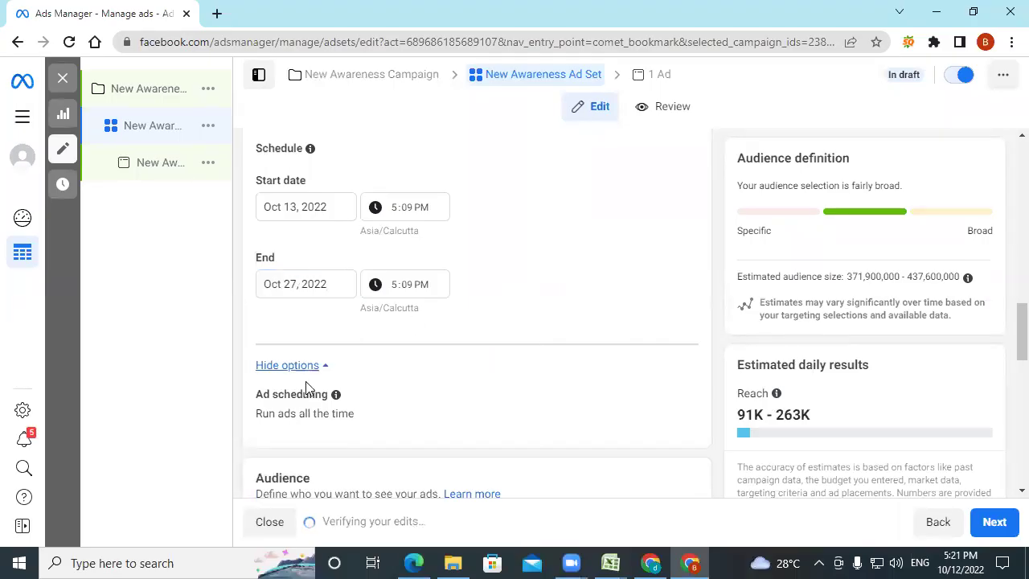
Step: Open the ad scheduling setting for editing and enable running ads on a schedule
scroll(482, 225, "up", 2)
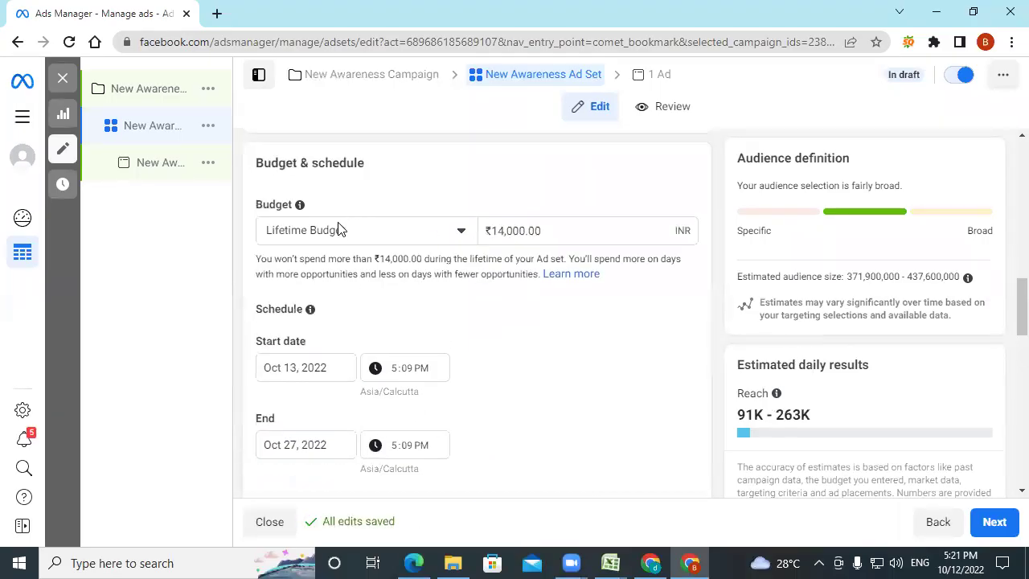
scroll(635, 418, "down", 4)
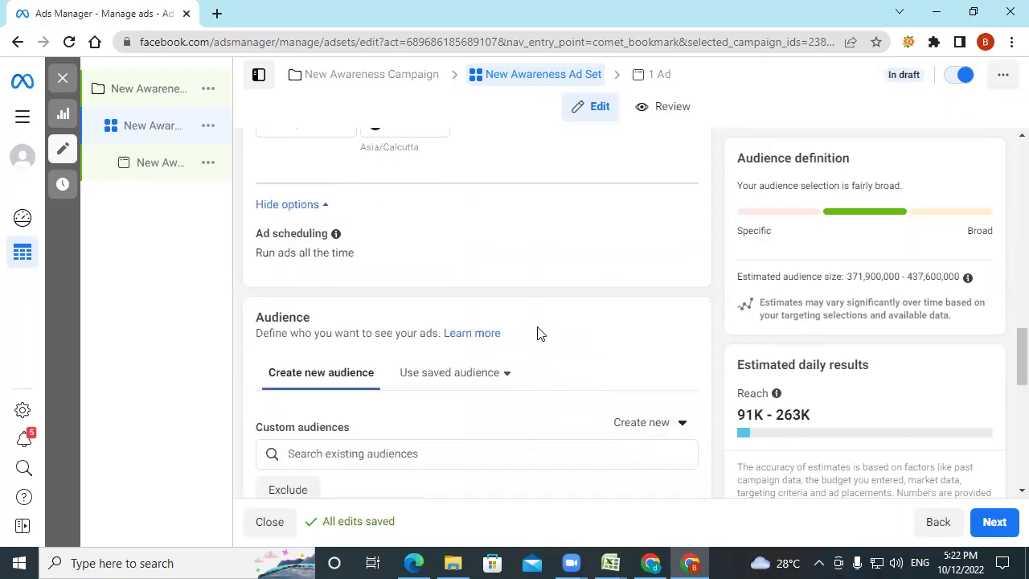
scroll(667, 354, "up", 1)
mouse_move(673, 337)
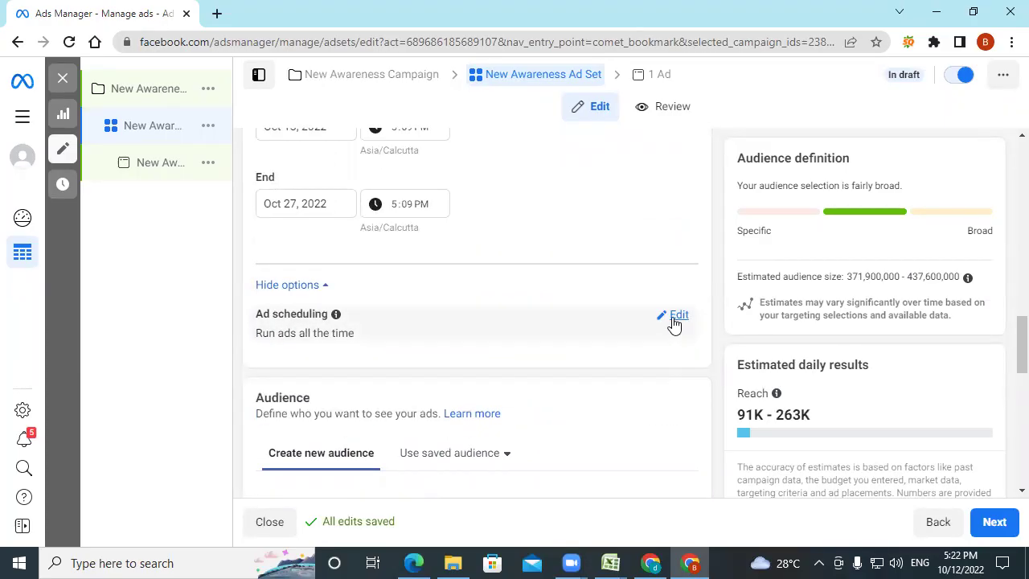
left_click(675, 319)
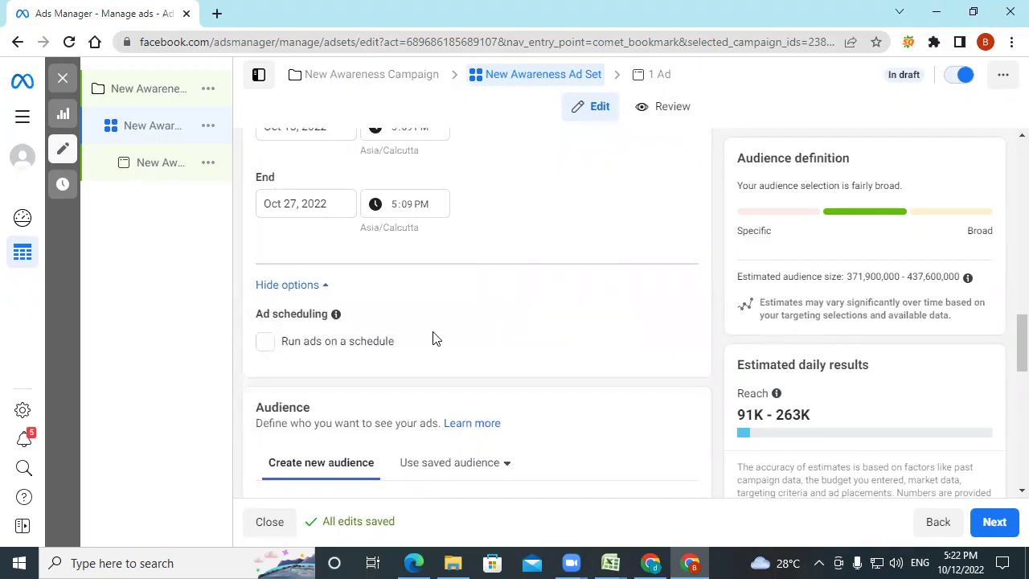
left_click(412, 340)
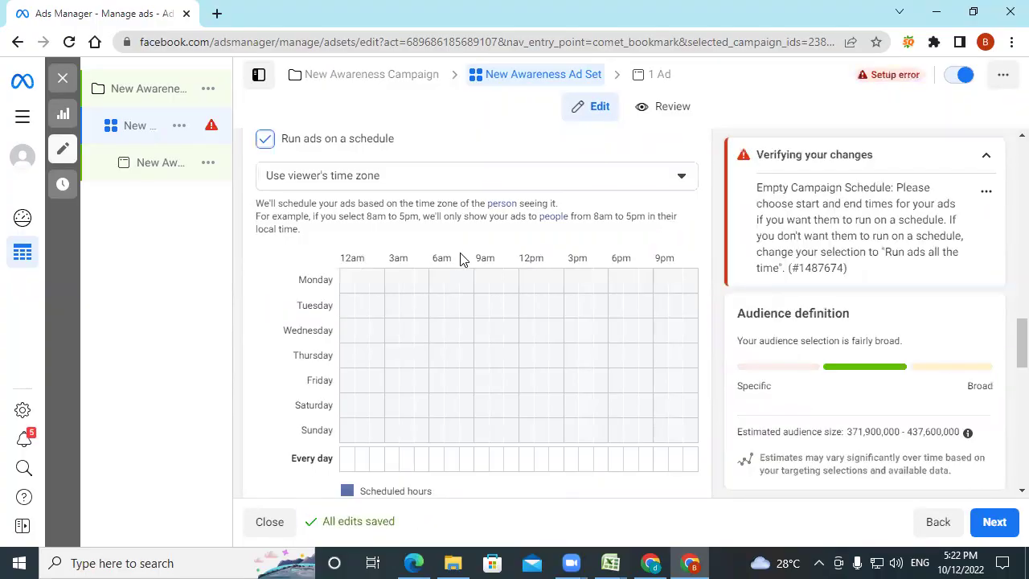
Step: Schedule the ads from 9am to 11am on Monday, and extend those hours to every day of the week
scroll(471, 386, "down", 1)
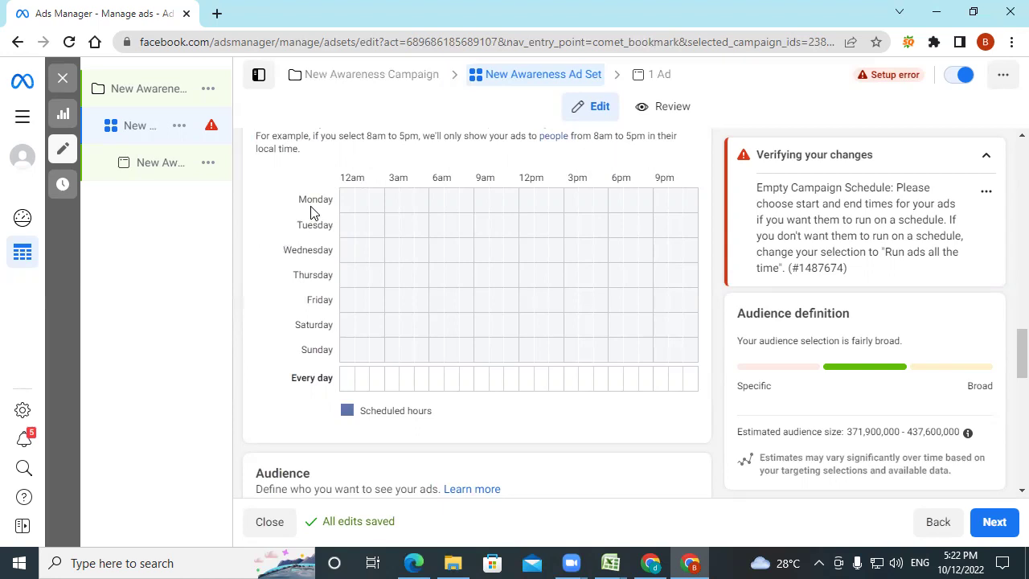
left_click(482, 203)
left_click(494, 207)
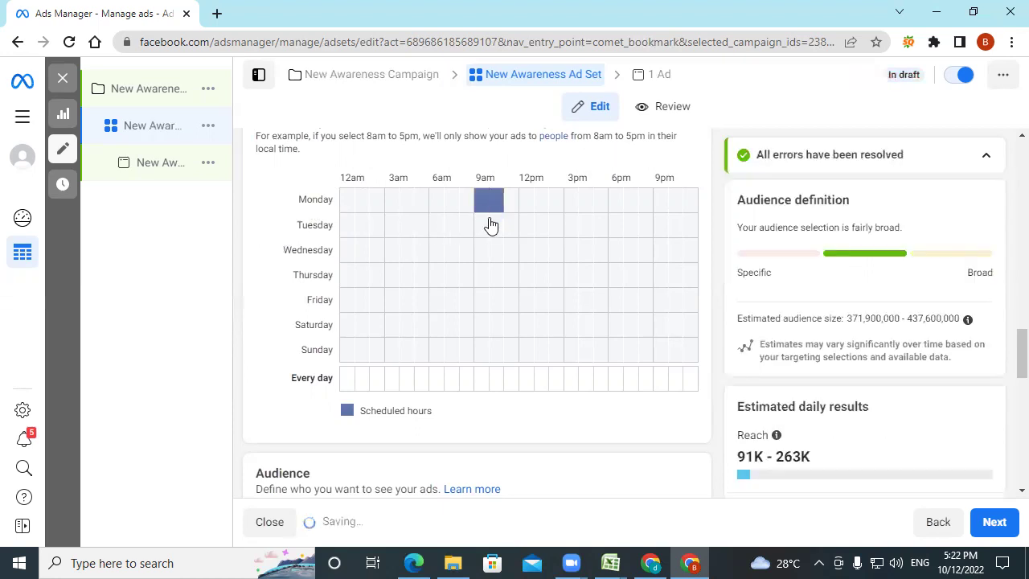
left_click(482, 381)
left_click(495, 382)
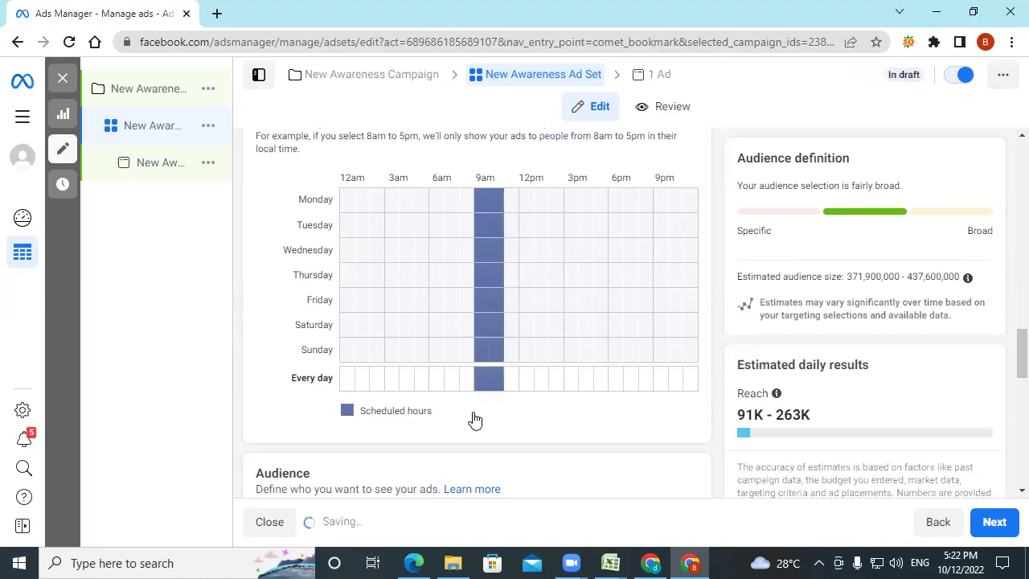
Step: Remove the 9am to 11am hours from Saturday and Sunday in the ad schedule
left_click(481, 333)
left_click(495, 331)
left_click(482, 352)
left_click(496, 352)
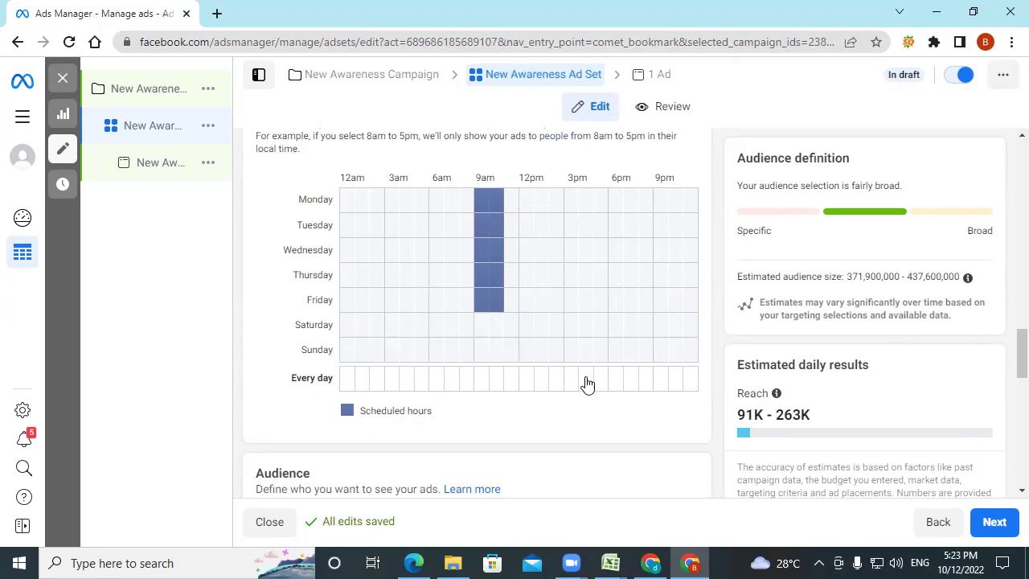
Step: Schedule the ads from 7pm to 9pm on Saturday and Sunday, and add the 9pm hour for every day
left_click(640, 342)
left_click(638, 353)
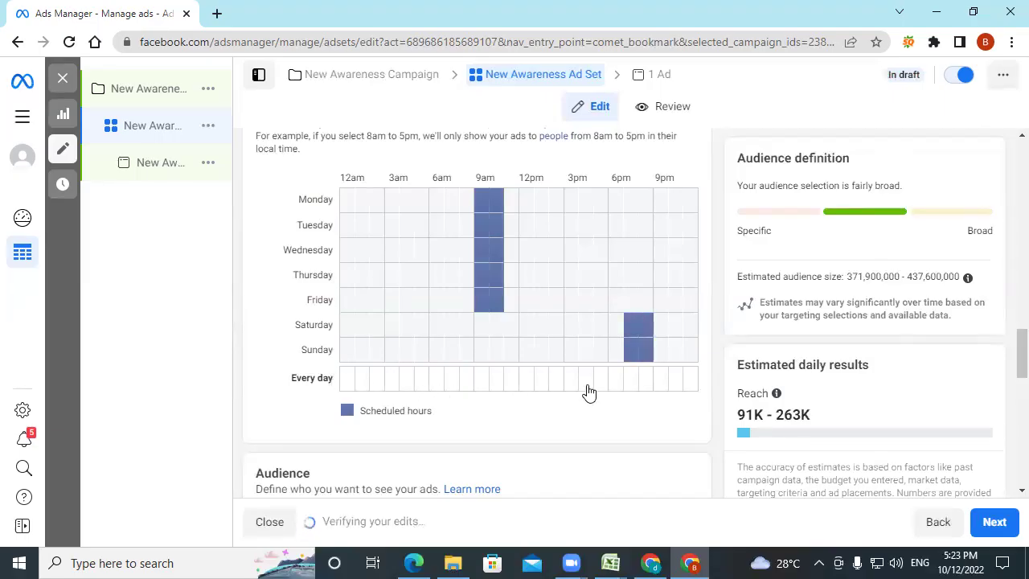
left_click(662, 384)
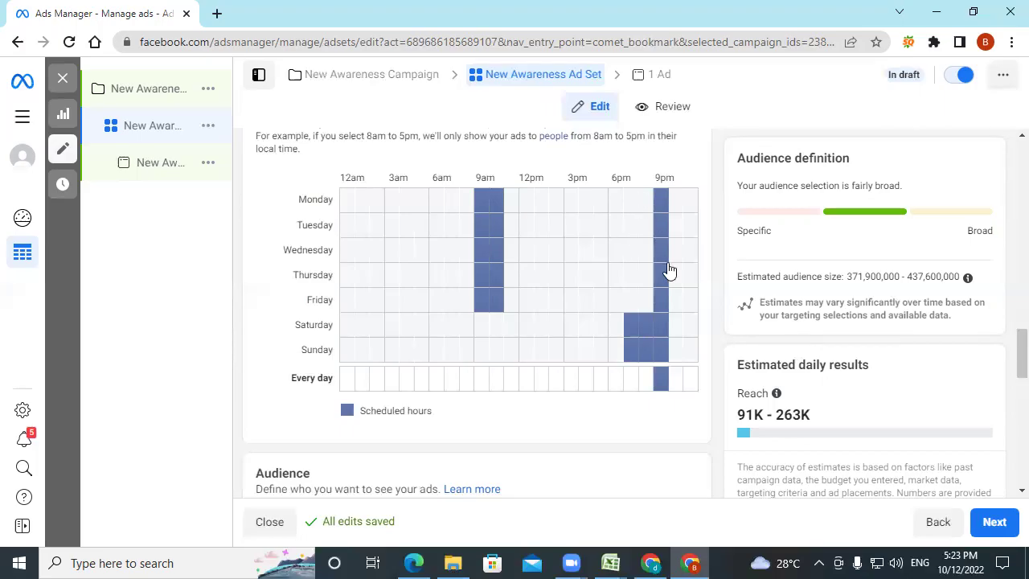
scroll(669, 270, "up", 2)
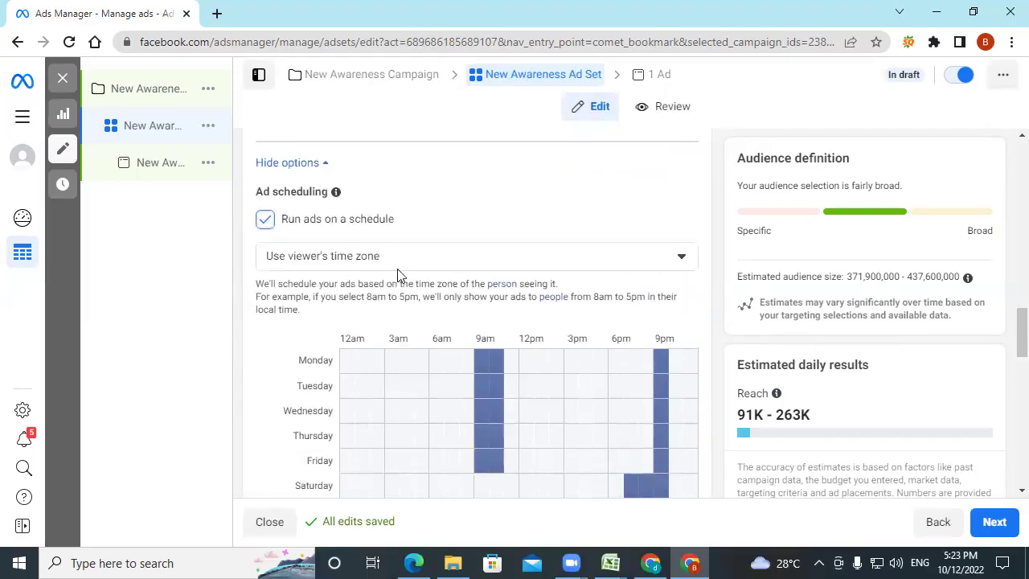
Step: Edit the audience locations and target the state of Telangana, India
scroll(441, 326, "down", 5)
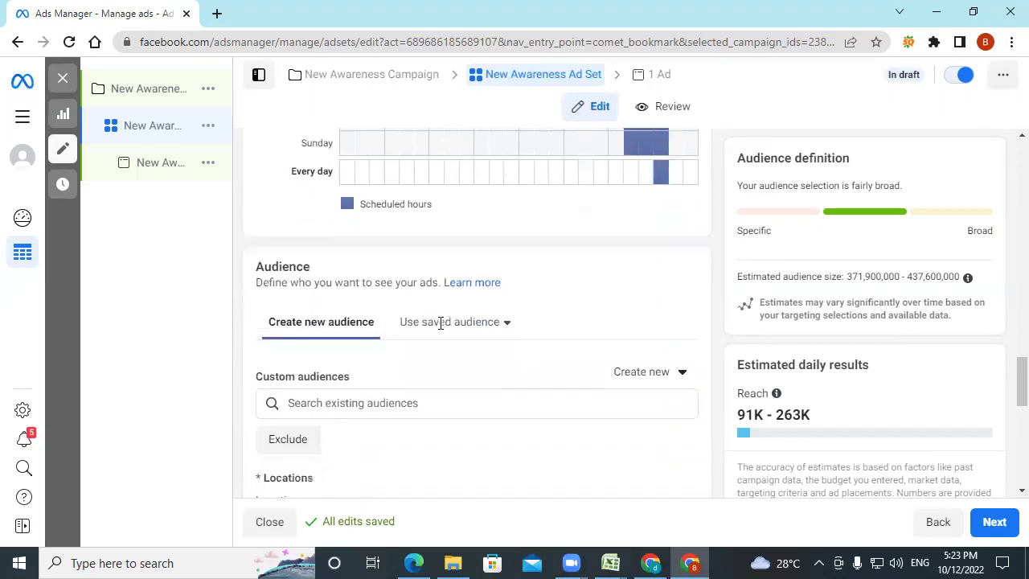
scroll(440, 322, "down", 2)
scroll(464, 365, "down", 2)
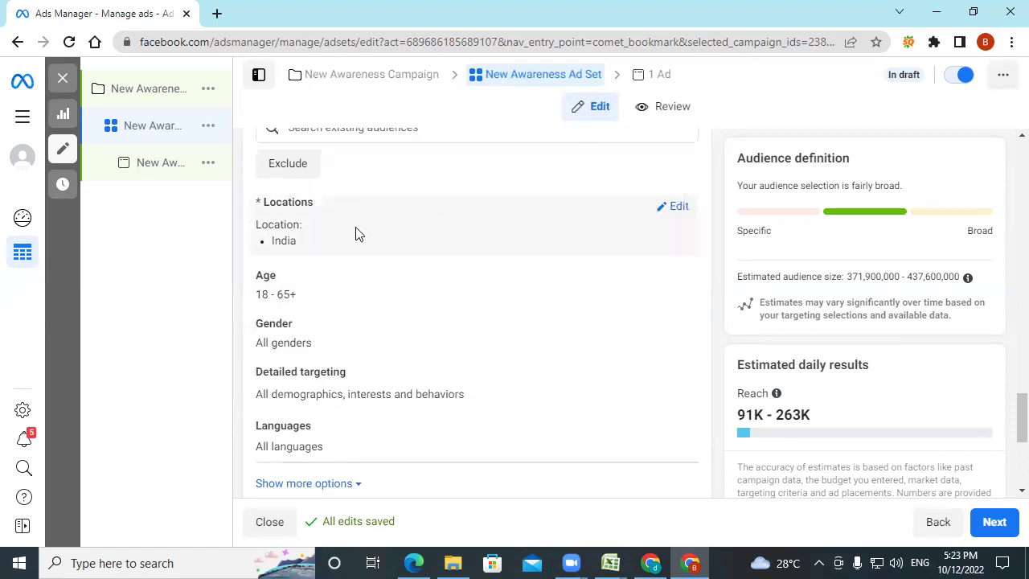
left_click(683, 211)
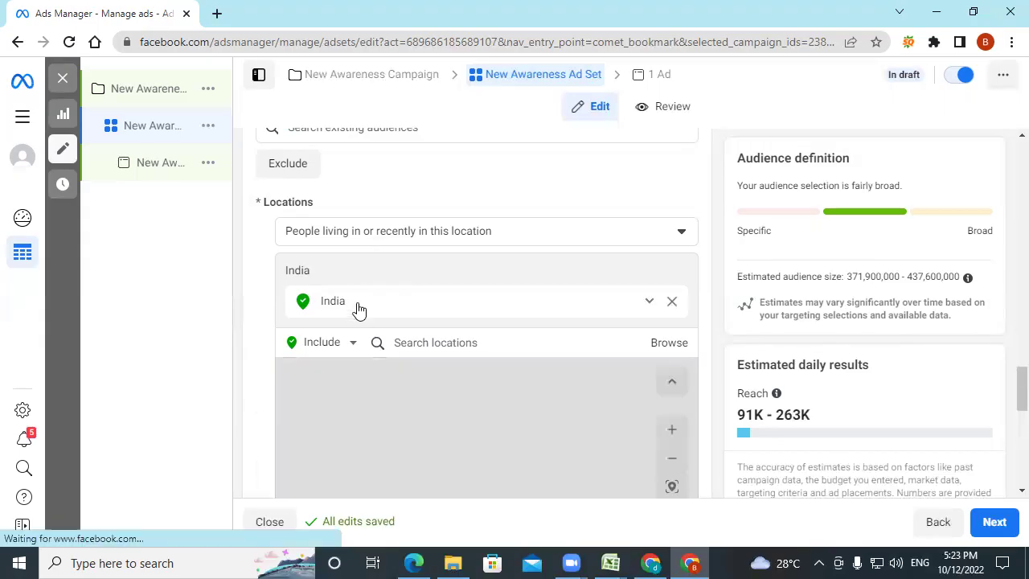
left_click(569, 345)
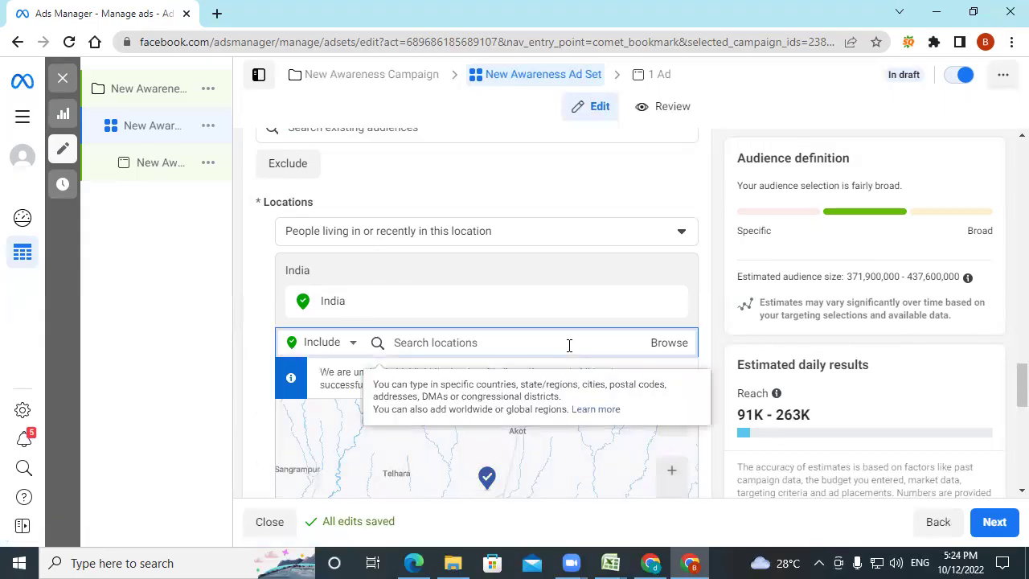
type("telang")
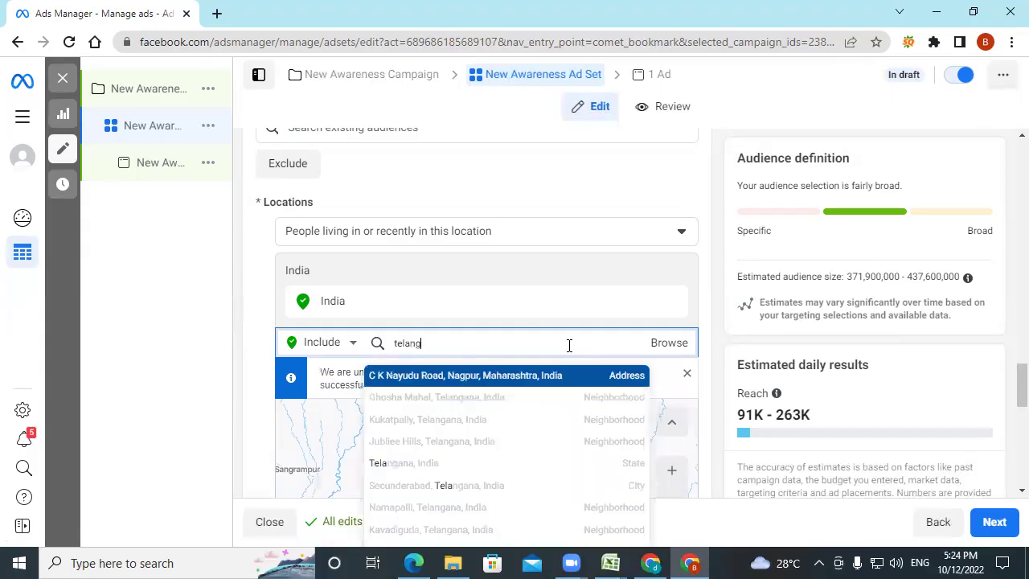
scroll(569, 345, "down", 1)
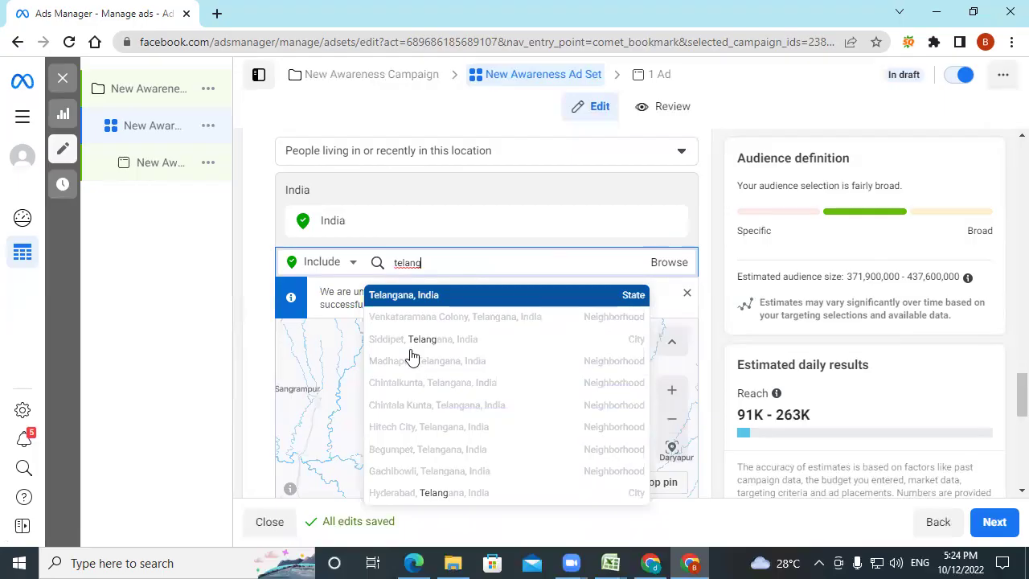
key("Return")
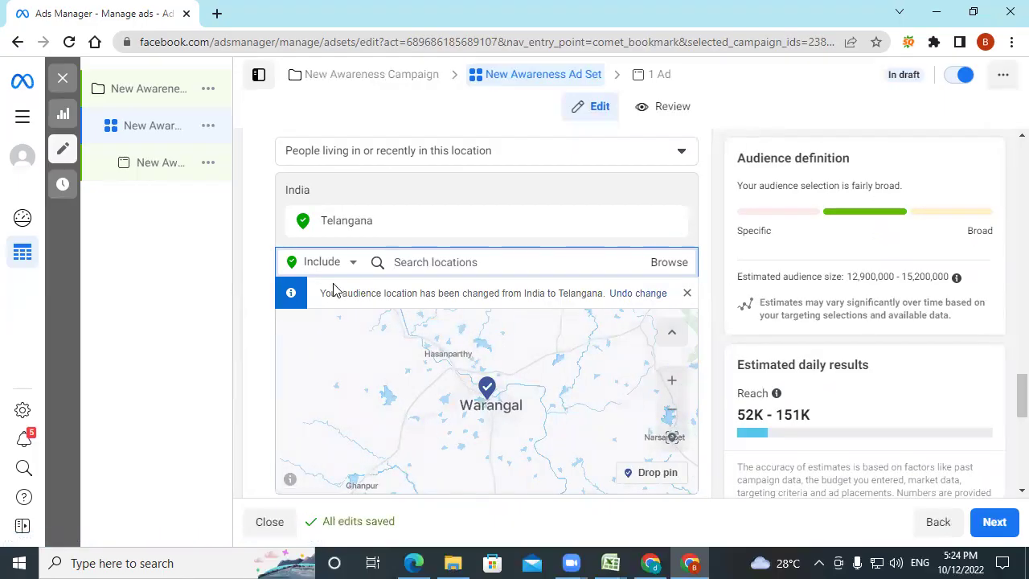
Step: Check the Include and Exclude choices available for audience locations
left_click(352, 265)
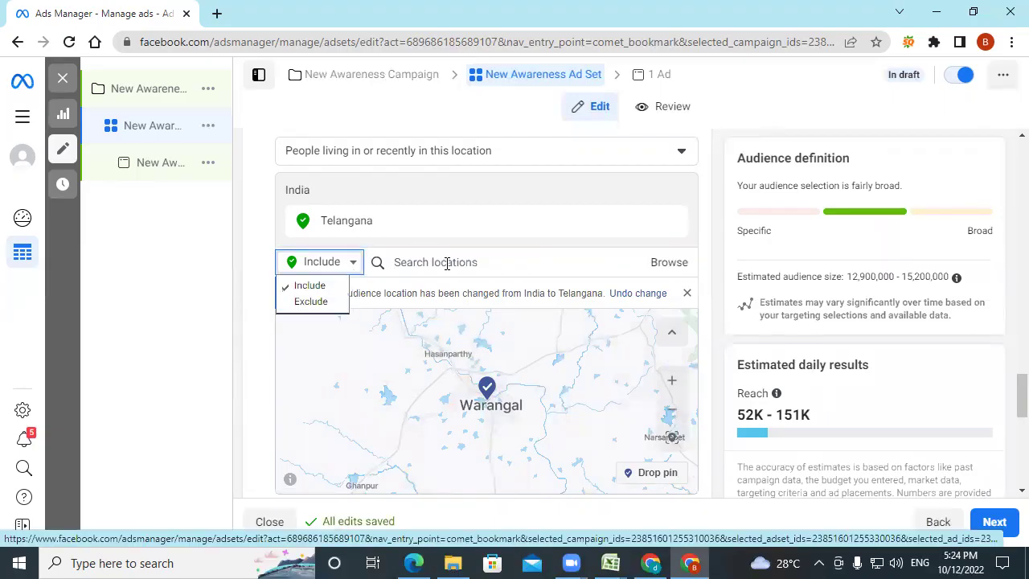
left_click(561, 252)
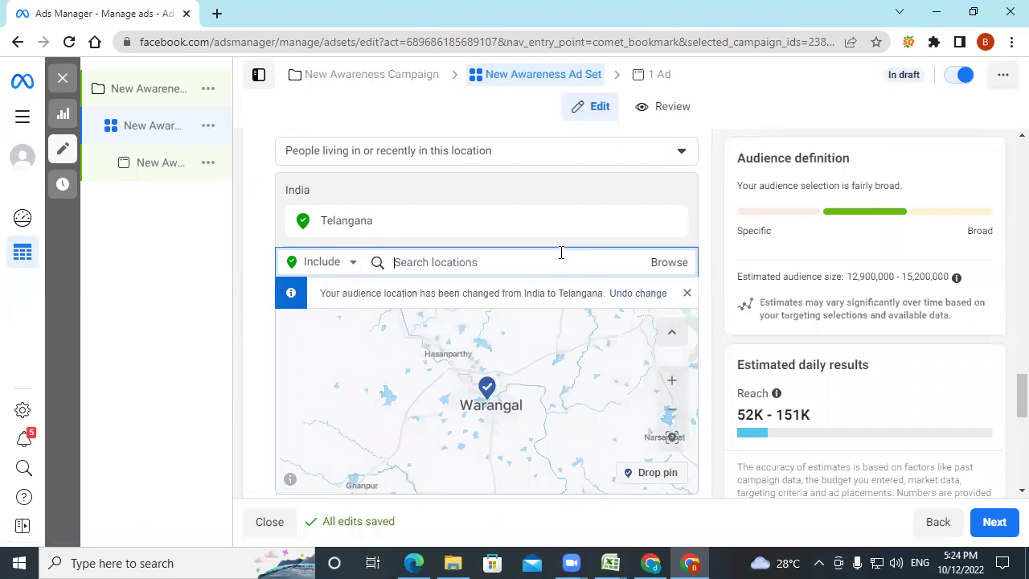
Step: Drop a pin on the location map just south of Mathwada, at about (17.9350, 79.6004), to replace the Telangana targeting
scroll(561, 273, "down", 2)
scroll(424, 303, "up", 2)
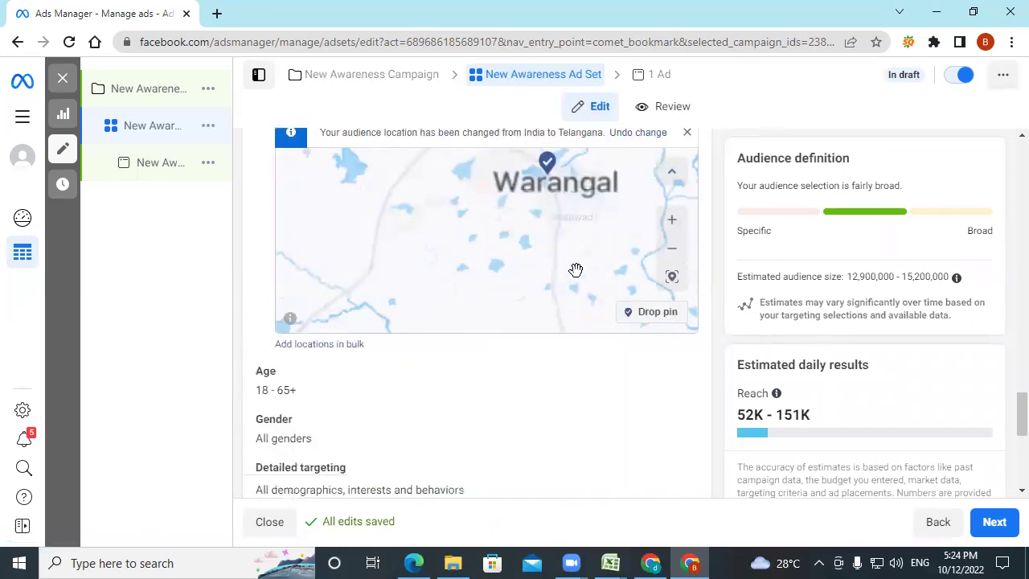
scroll(576, 271, "up", 2)
scroll(623, 410, "up", 1)
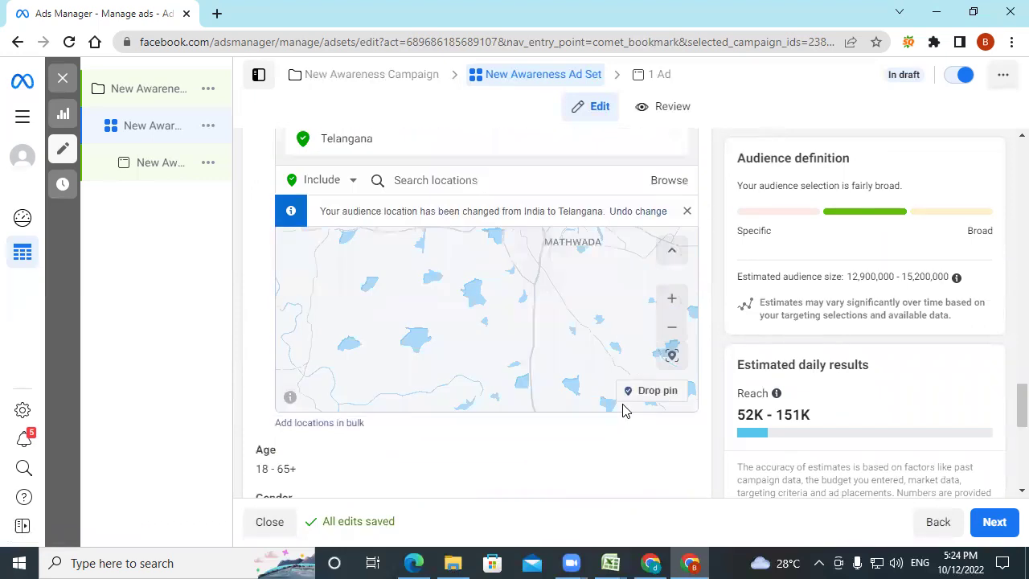
left_click(645, 395)
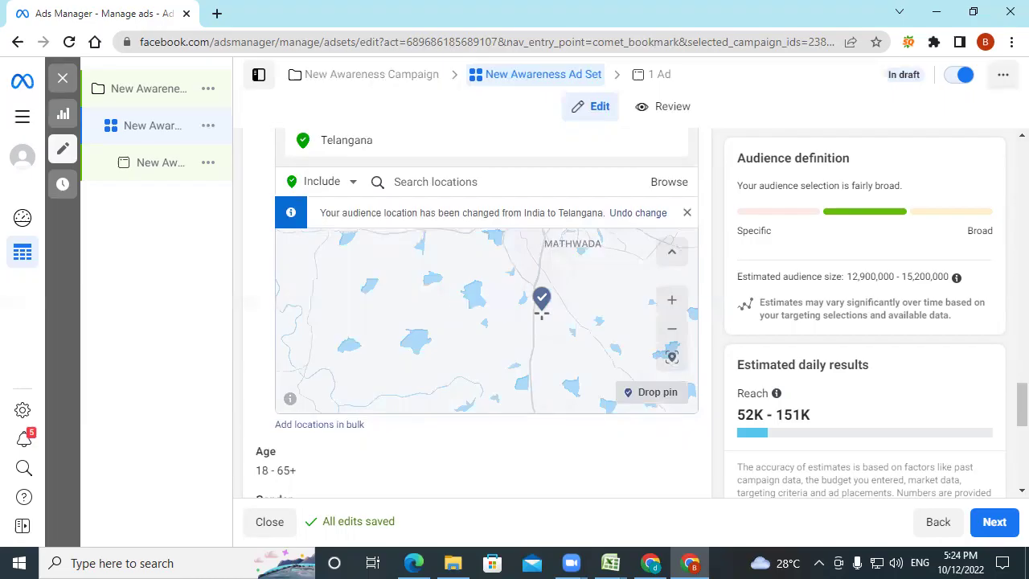
left_click(542, 296)
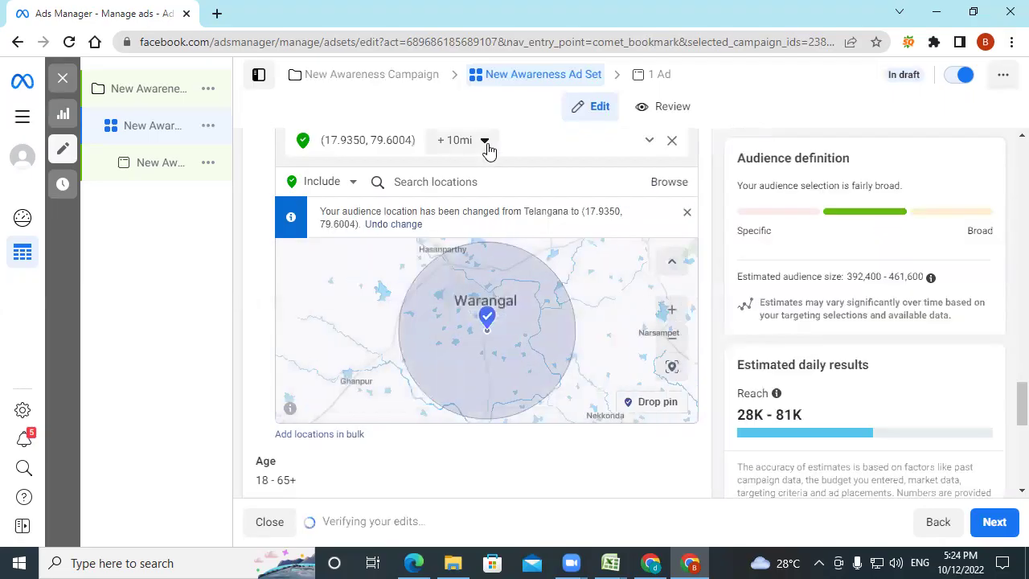
Step: Set the radius around the pinned audience location to 1 mile and dismiss the location change notice
left_click(485, 144)
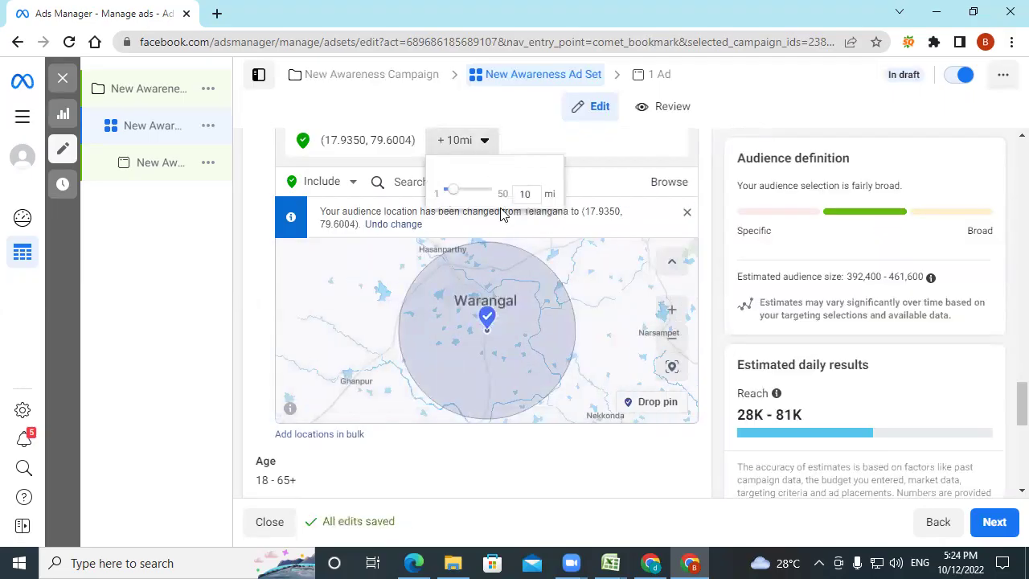
left_click_drag(453, 189, 523, 194)
double_click(523, 194)
type("1")
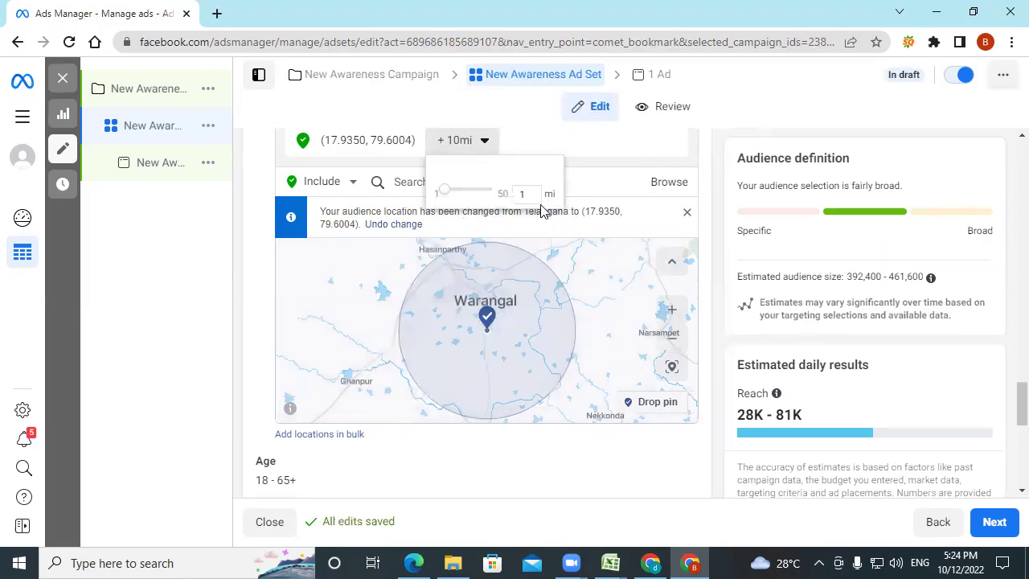
left_click(543, 210)
left_click(480, 145)
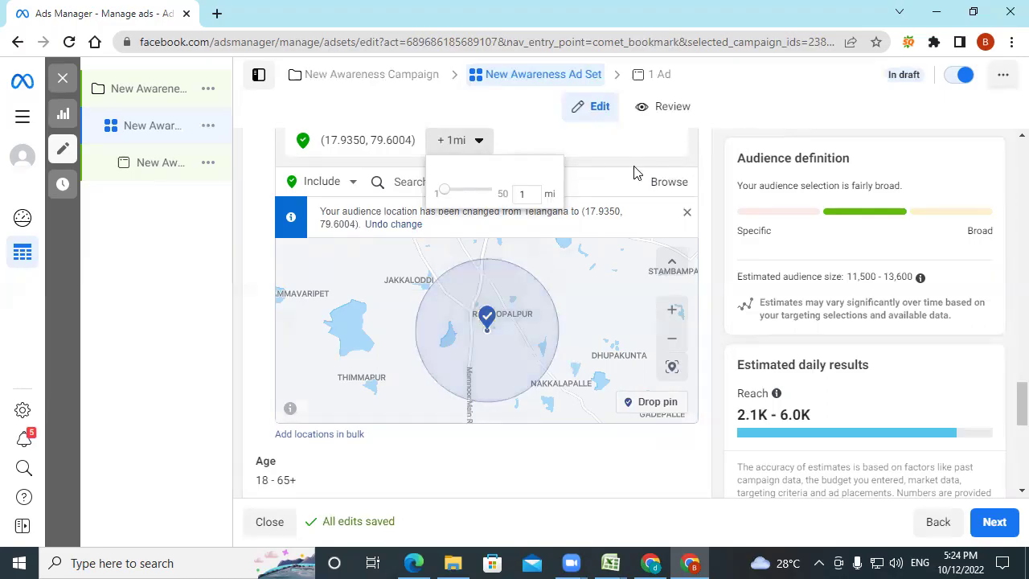
left_click(686, 213)
scroll(530, 222, "up", 2)
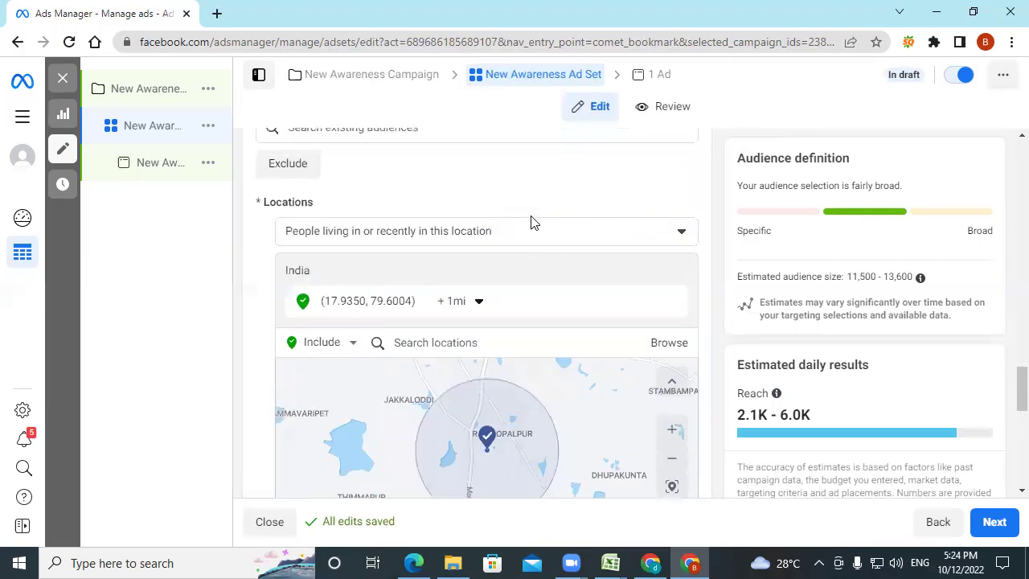
Step: Remove the pinned location from the audience locations
mouse_move(496, 309)
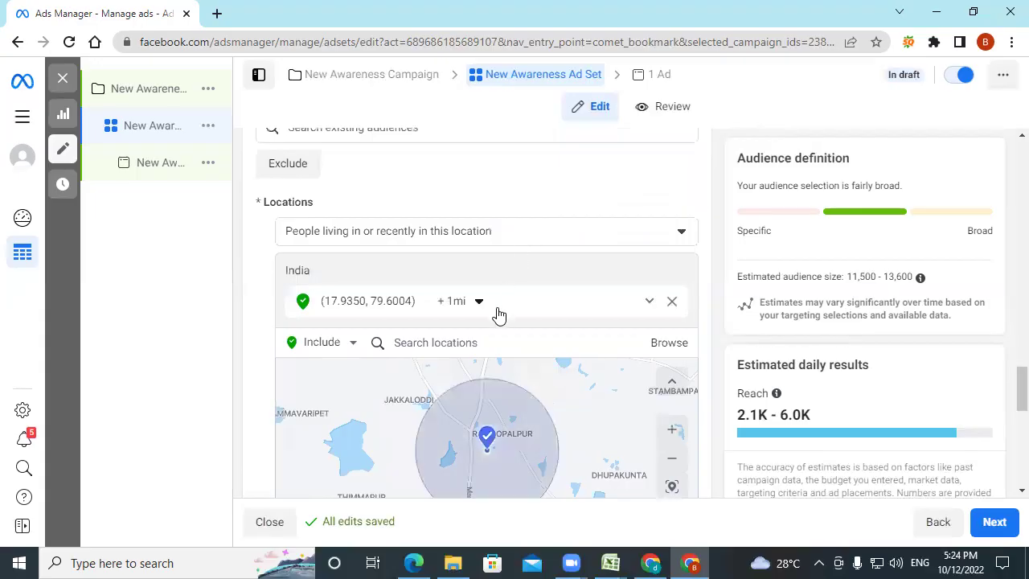
left_click(671, 303)
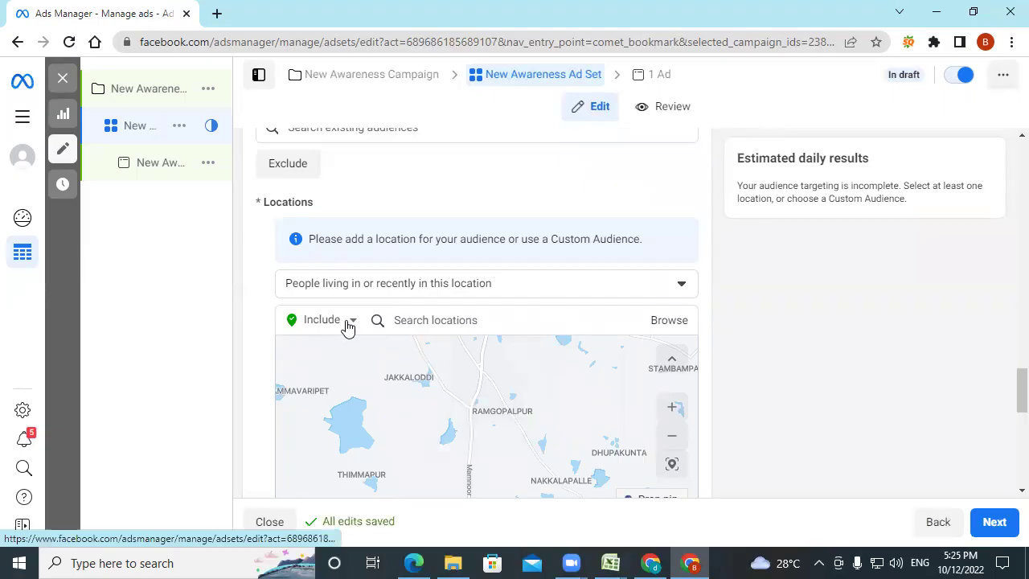
scroll(541, 307, "up", 1)
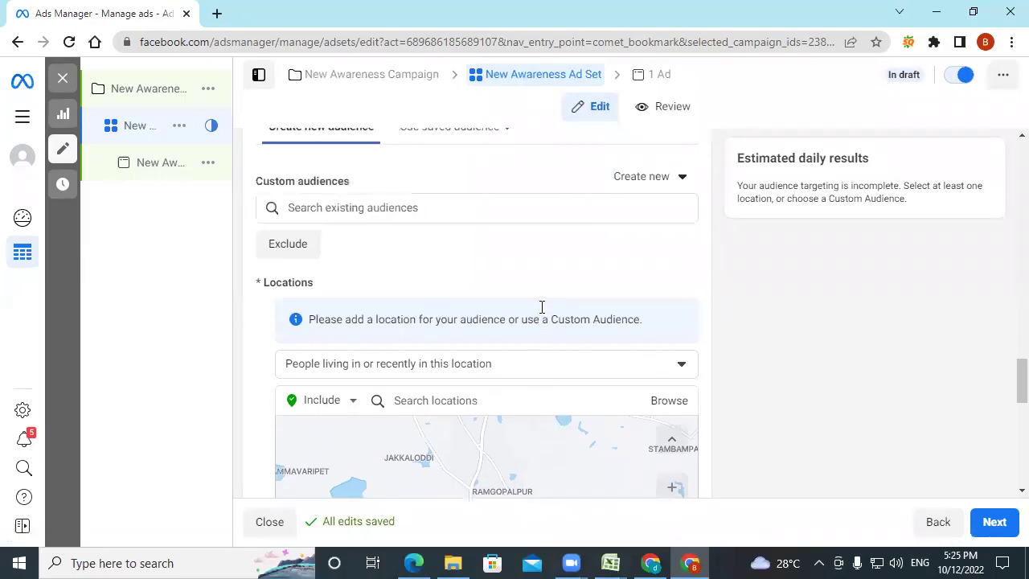
Step: Set the audience's maximum age to 50 and open the gender selection for editing
scroll(542, 309, "down", 4)
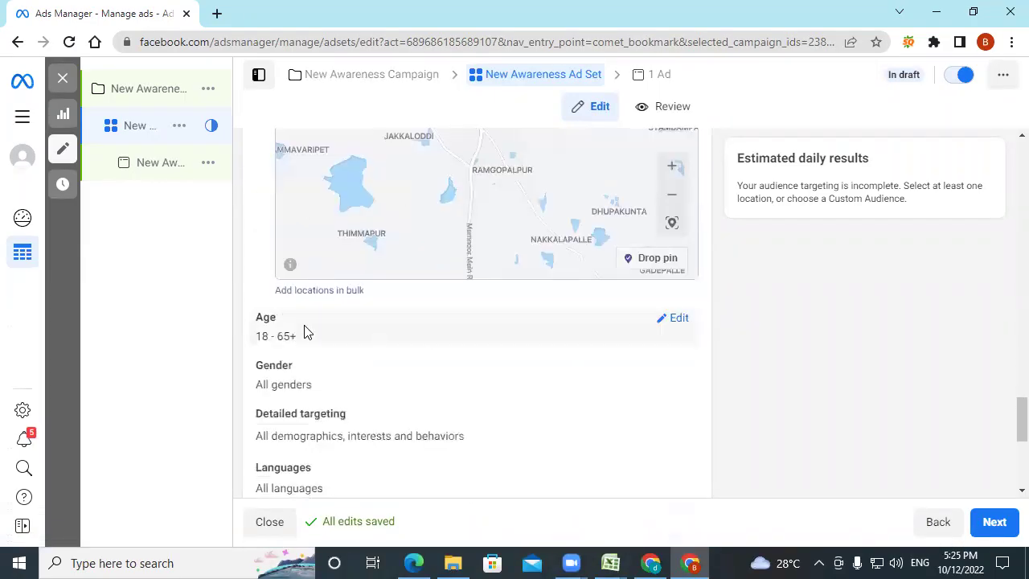
left_click(664, 321)
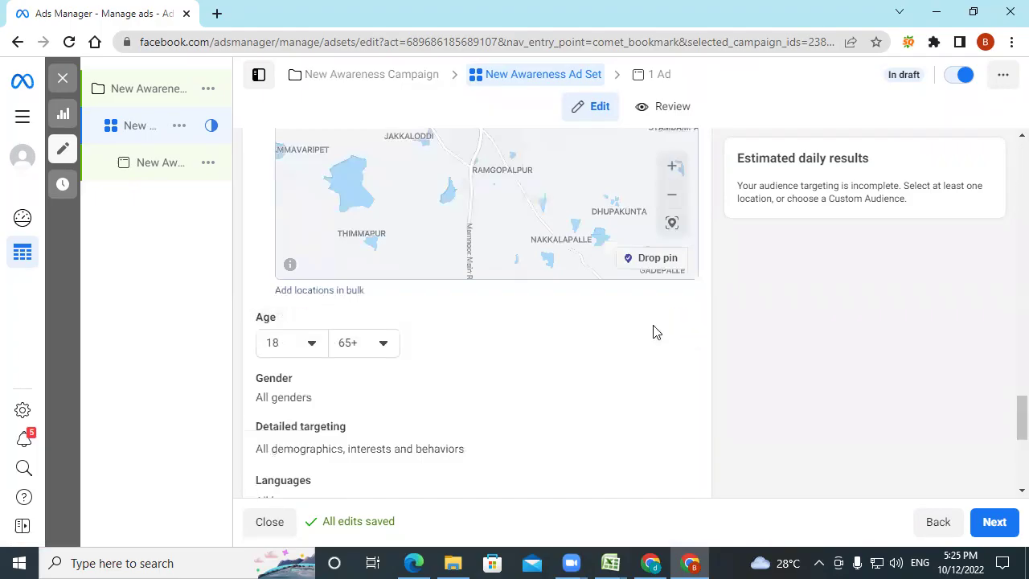
left_click(309, 352)
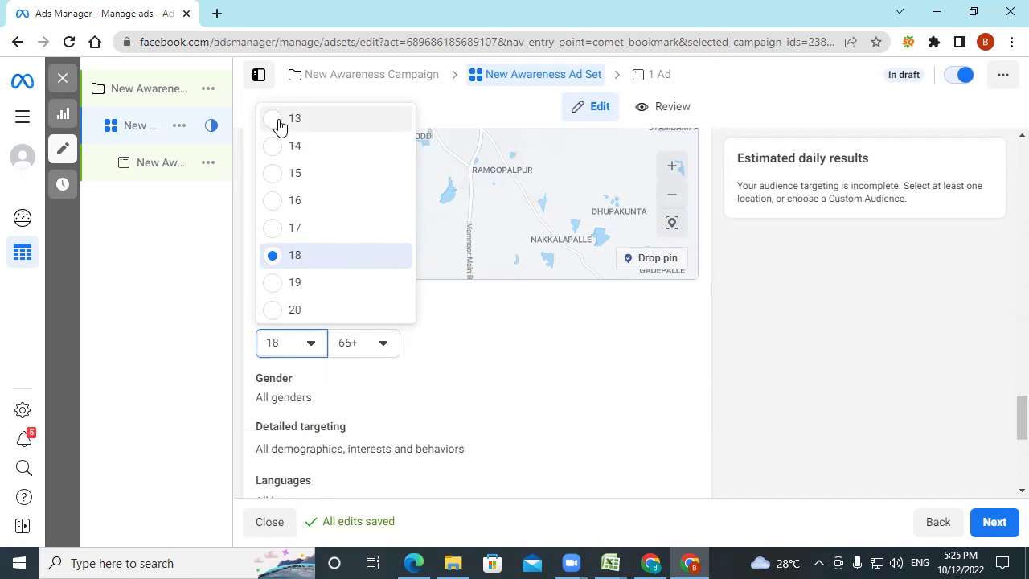
left_click(359, 345)
scroll(386, 197, "up", 3)
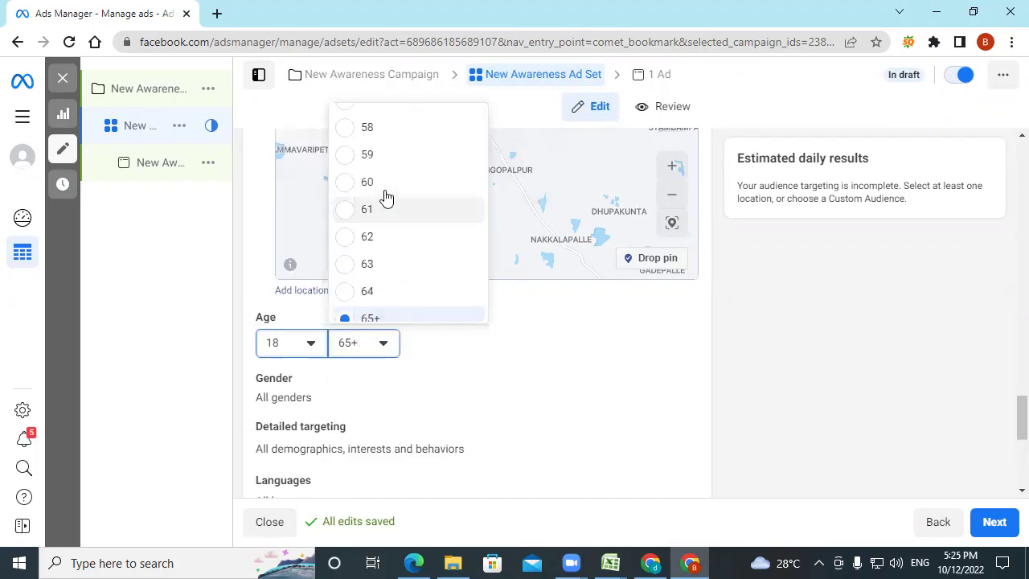
scroll(386, 198, "up", 1)
left_click(346, 143)
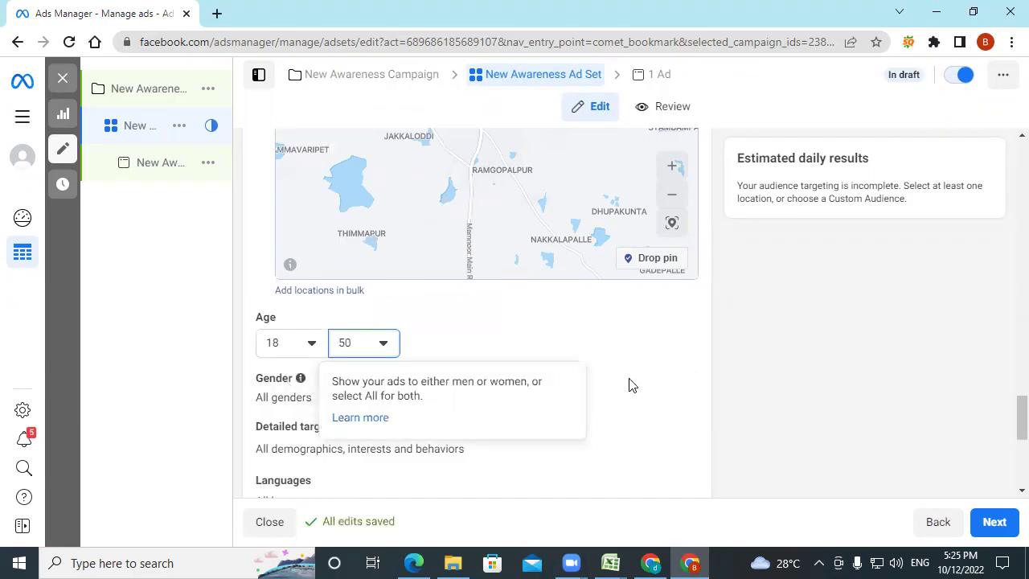
left_click(675, 380)
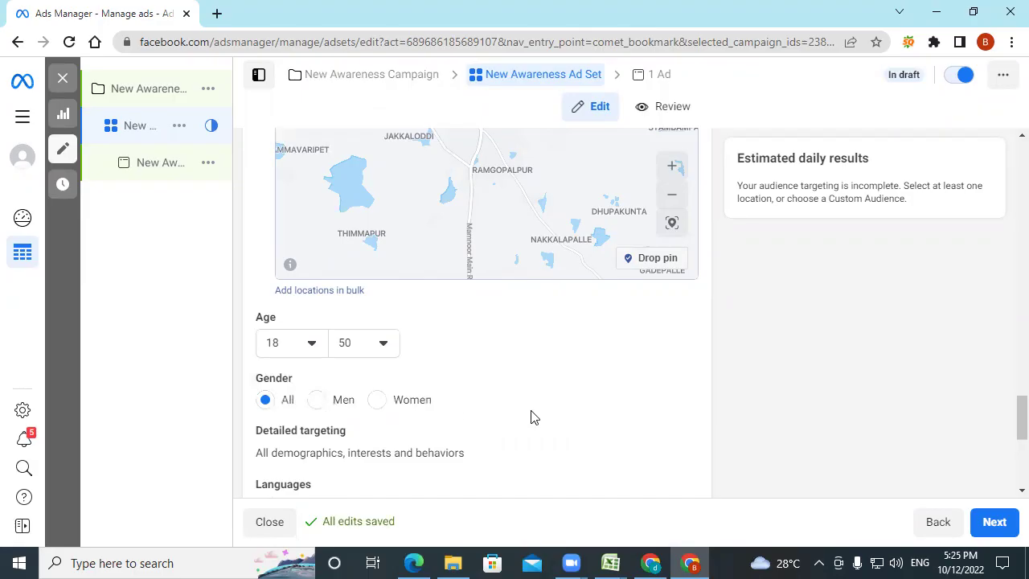
Step: Open the audience's detailed targeting for editing and browse its targeting categories
scroll(530, 416, "down", 2)
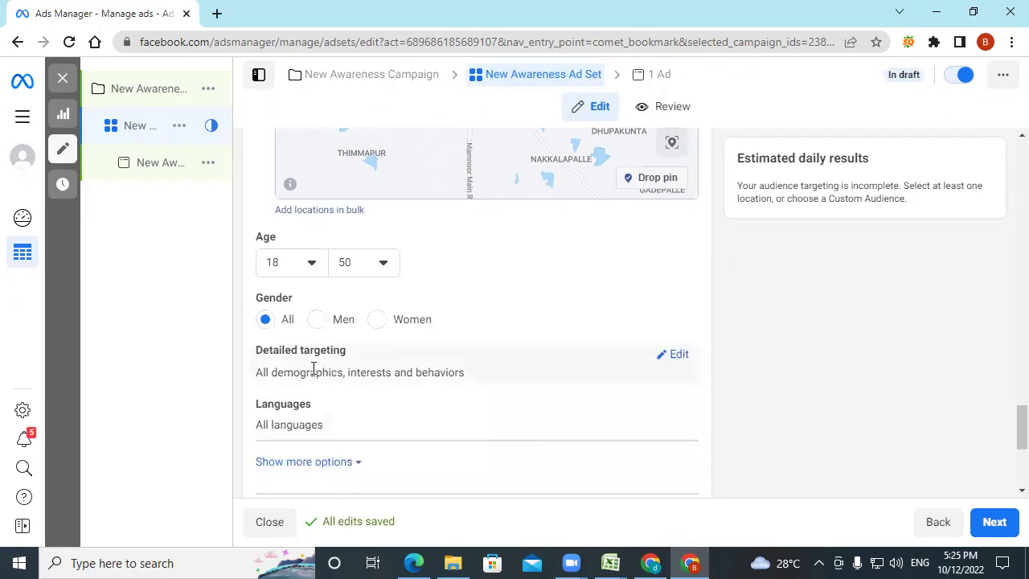
left_click(676, 358)
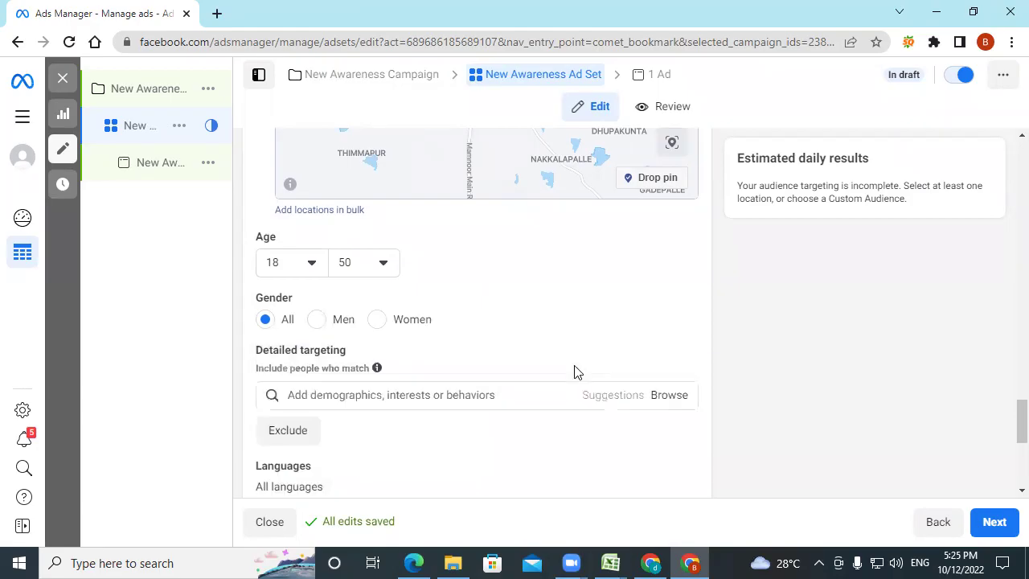
scroll(574, 372, "down", 2)
left_click(441, 234)
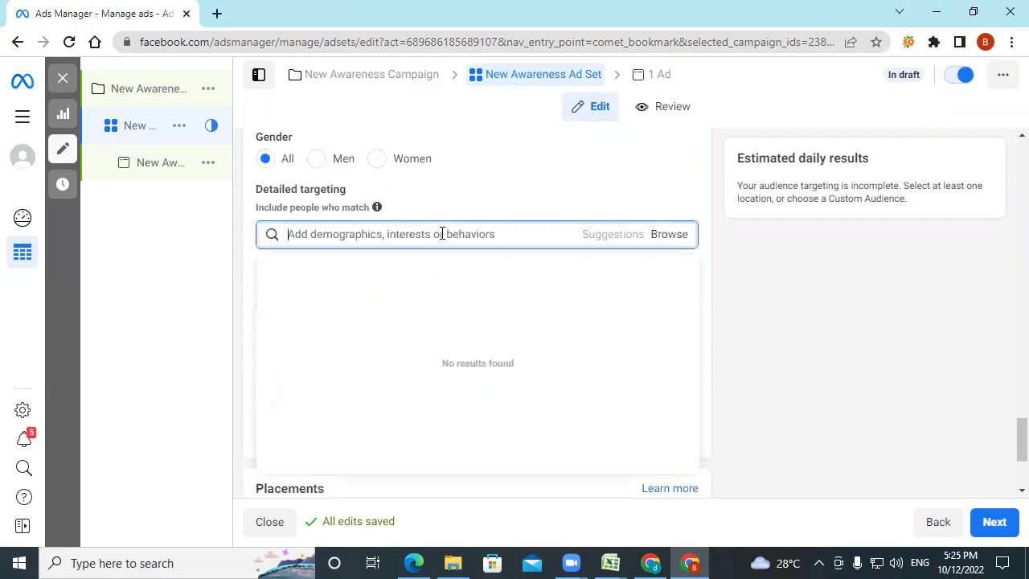
left_click(667, 238)
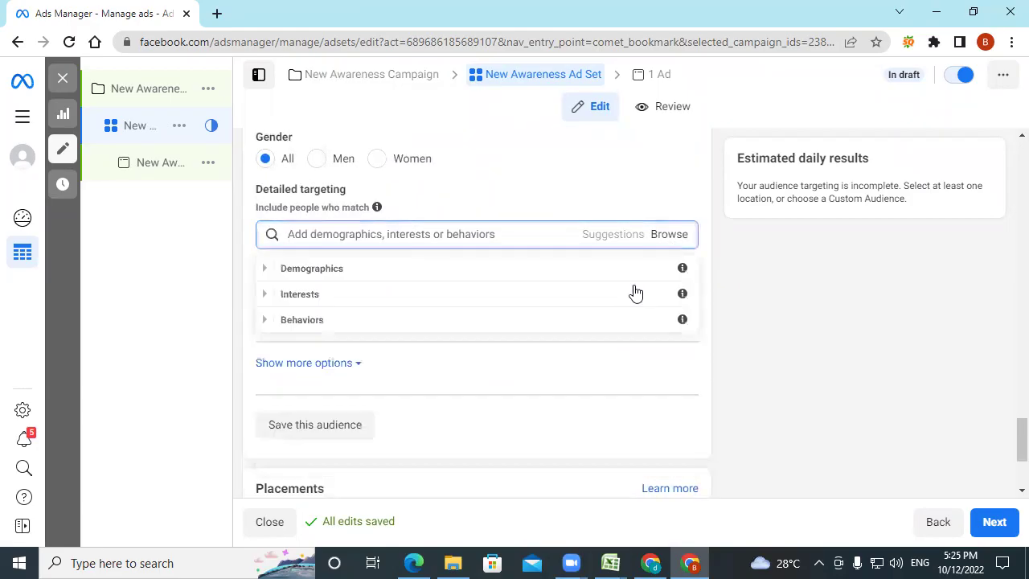
Step: Examine the education level options within the Education demographics of the detailed targeting
left_click(368, 274)
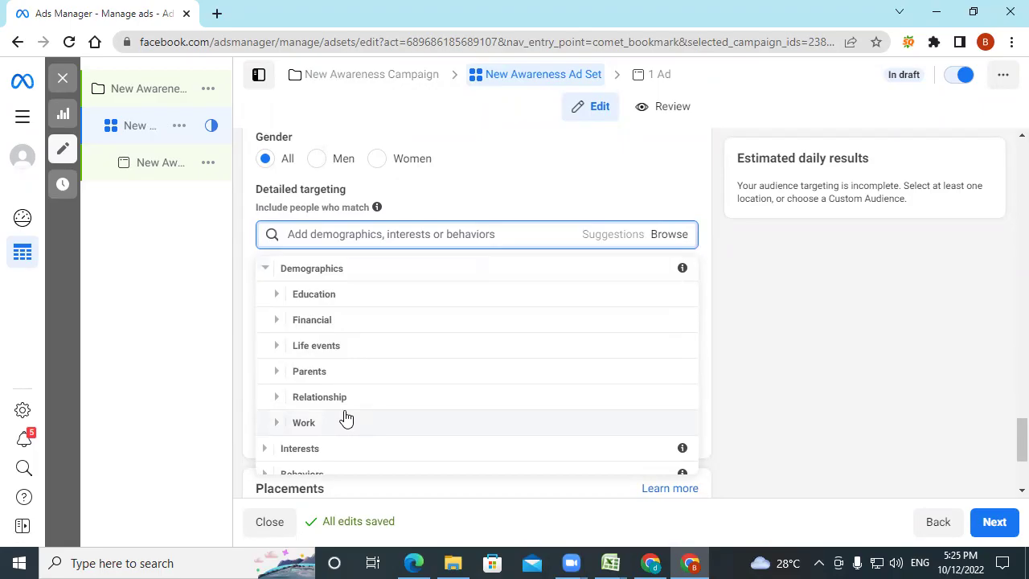
left_click(326, 295)
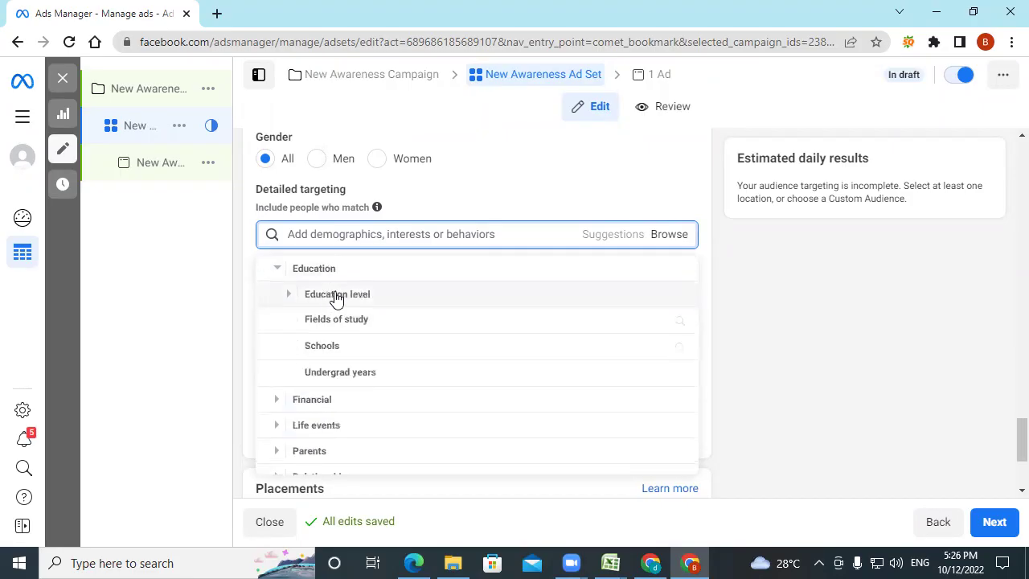
left_click(335, 295)
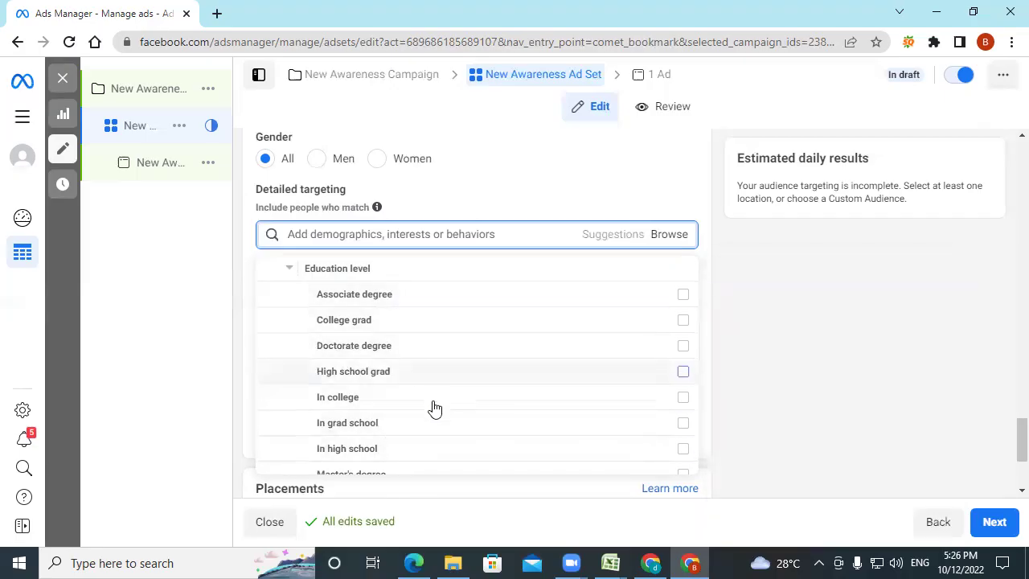
left_click(298, 271)
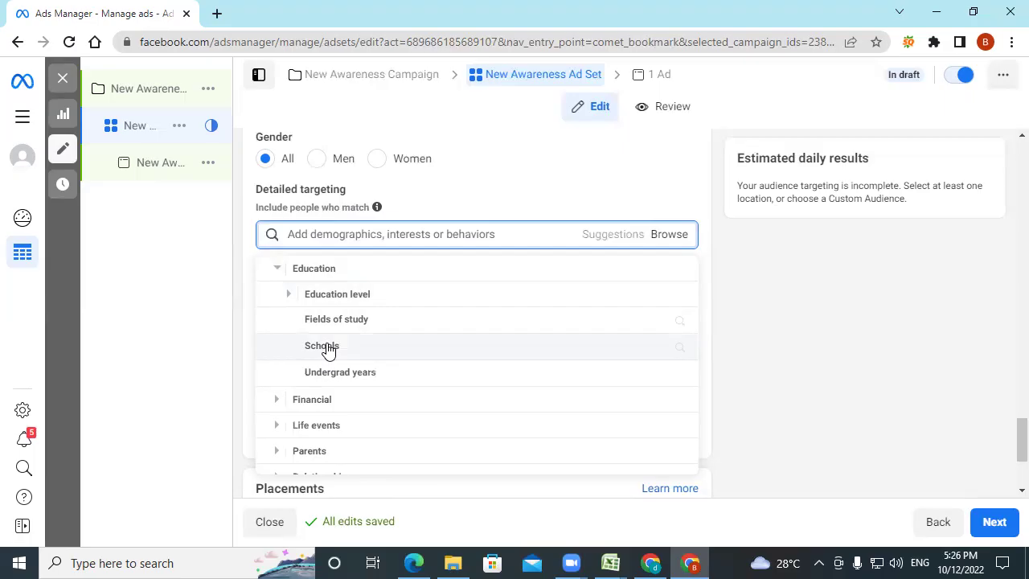
Step: Search the schools in the Education demographics for "chaita", check the match's details, clear the search and return to the category list
left_click(328, 351)
left_click(342, 271)
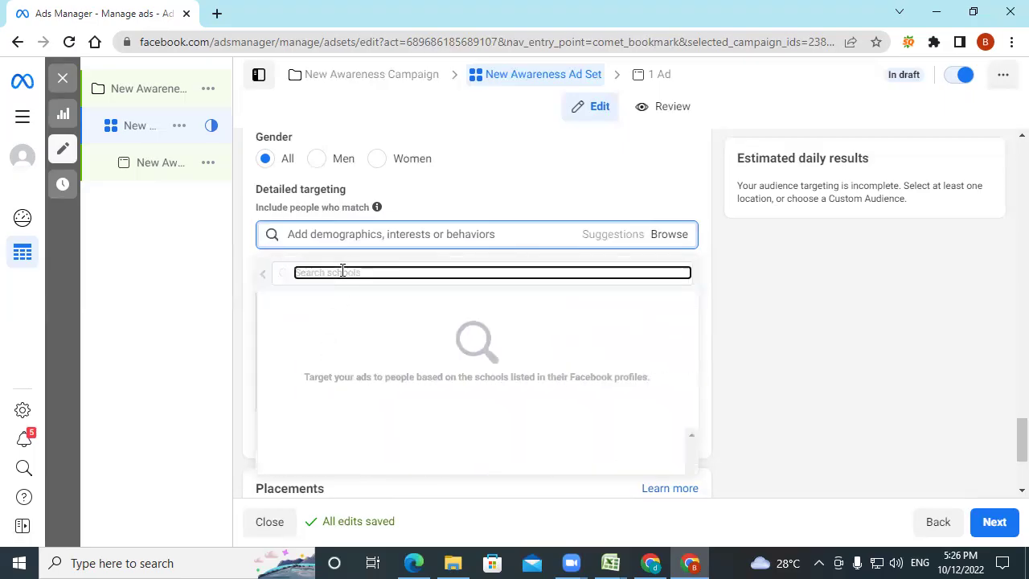
type("cha")
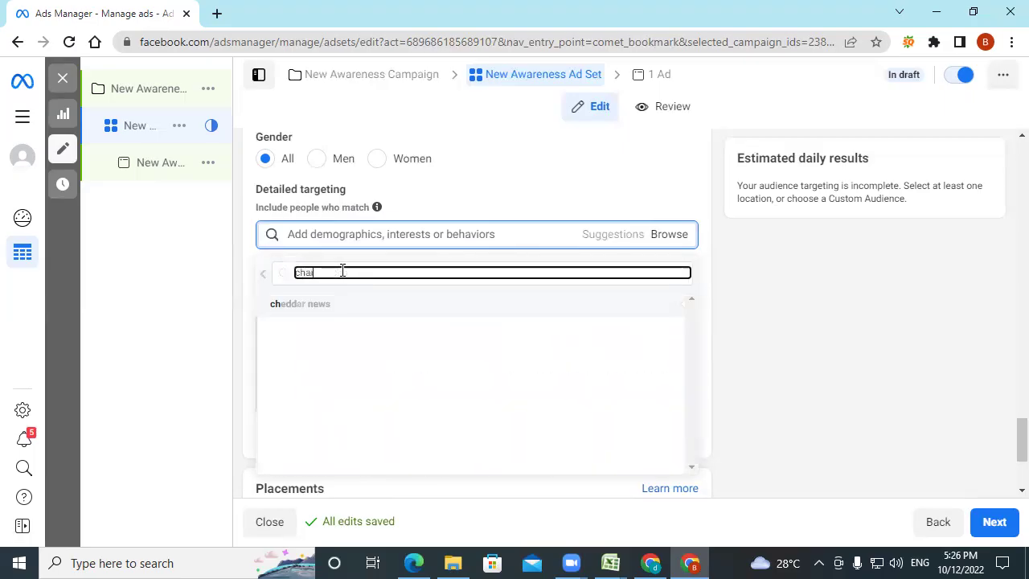
type("ita")
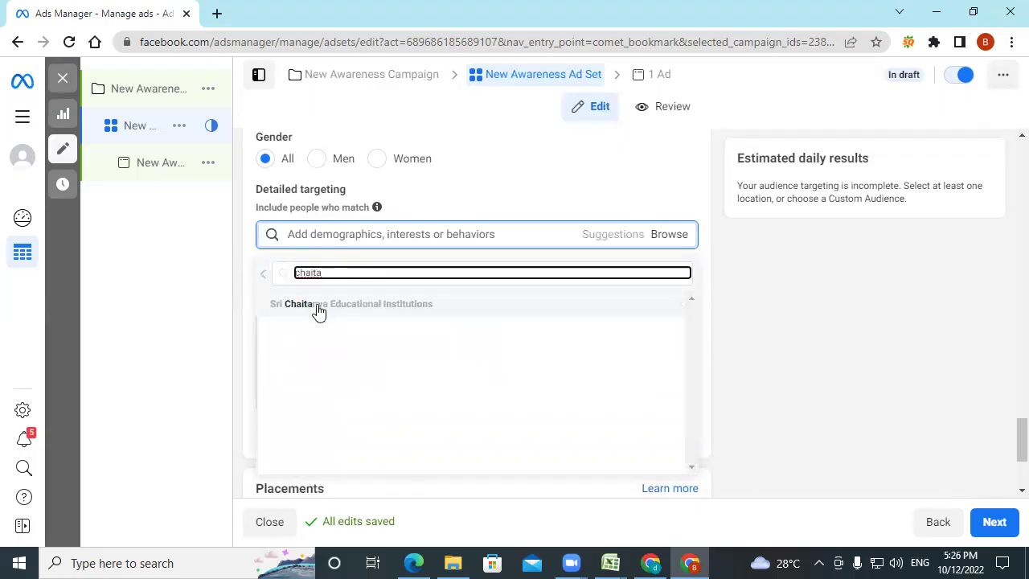
mouse_move(319, 311)
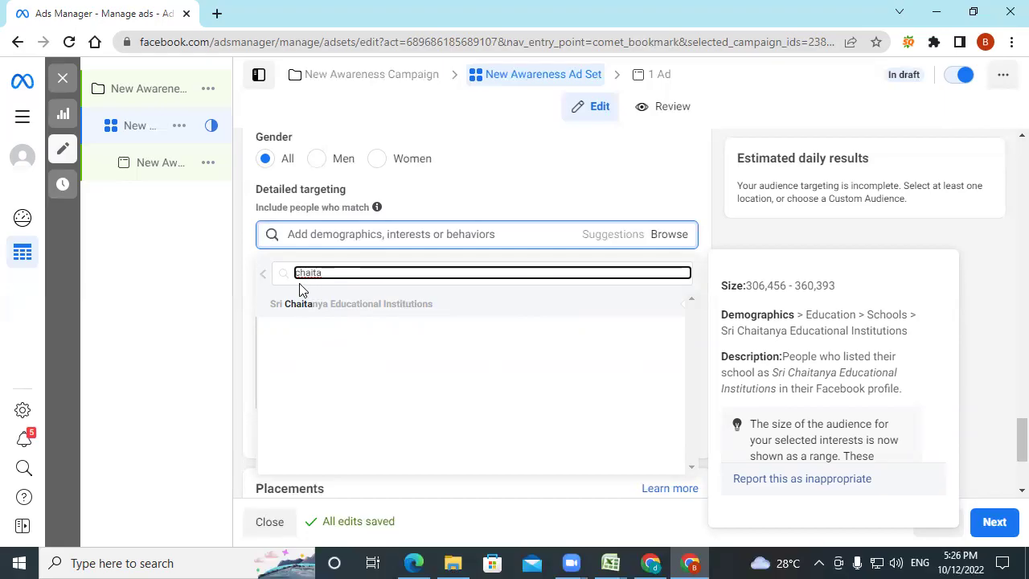
key("ctrl+a")
key("BackSpace")
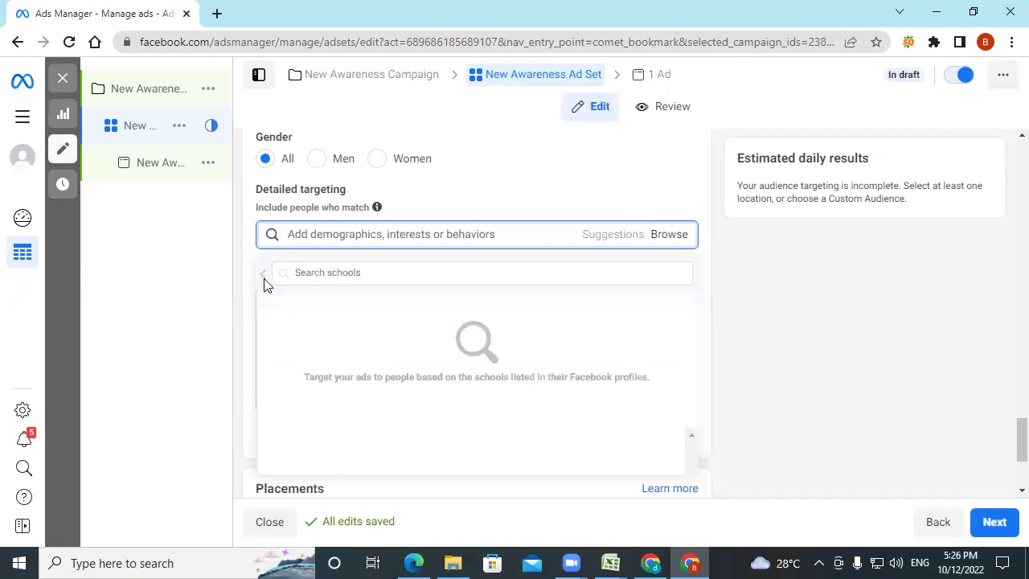
left_click(265, 277)
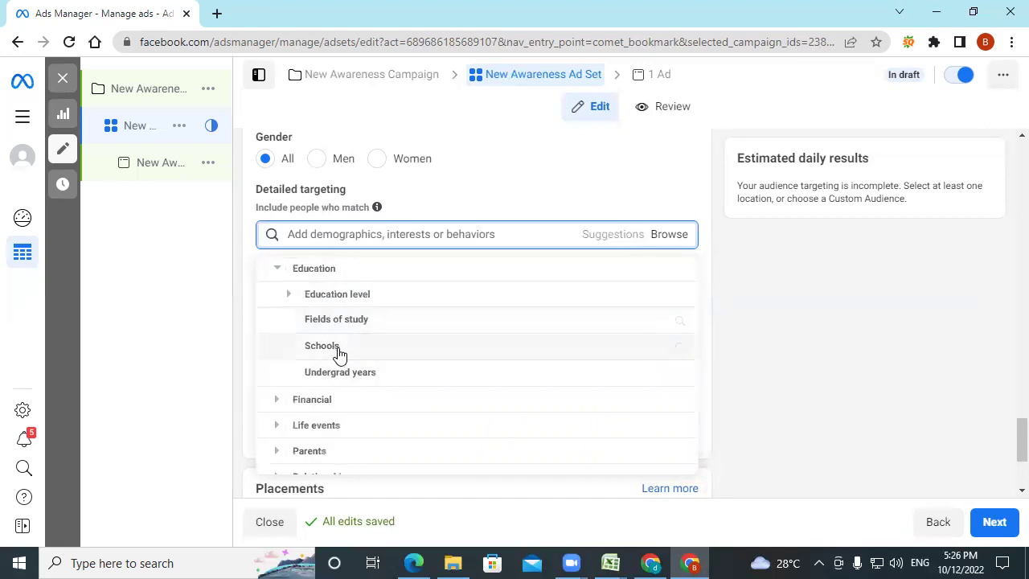
Step: Recheck the education levels and examine the Life events demographics, including the Anniversary options
left_click(313, 294)
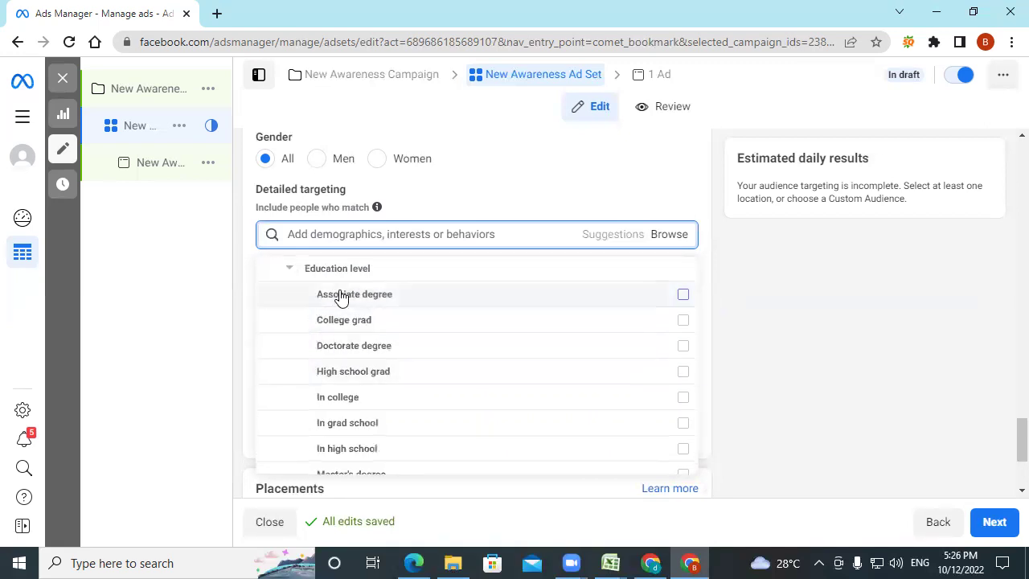
left_click(289, 271)
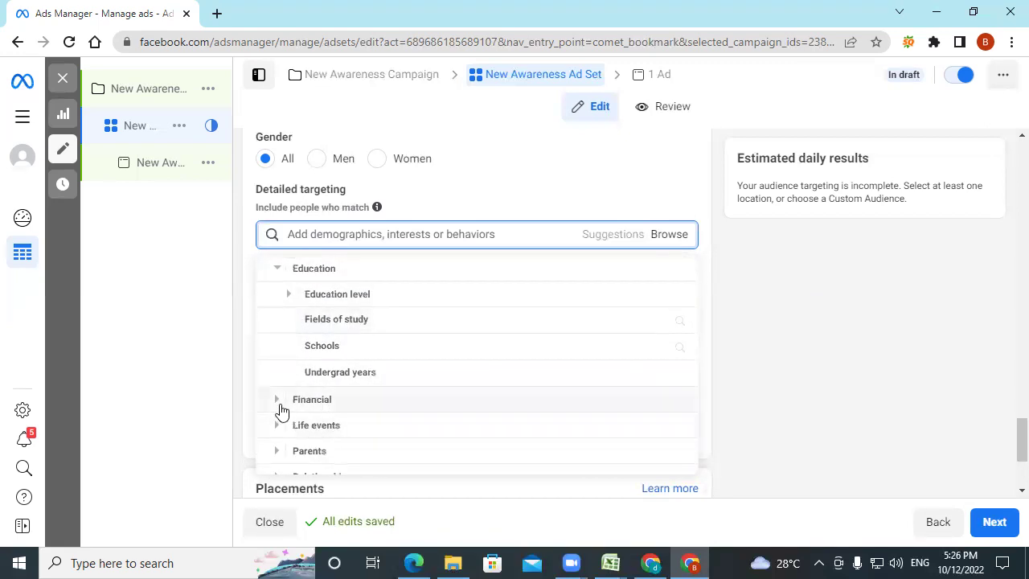
left_click(277, 424)
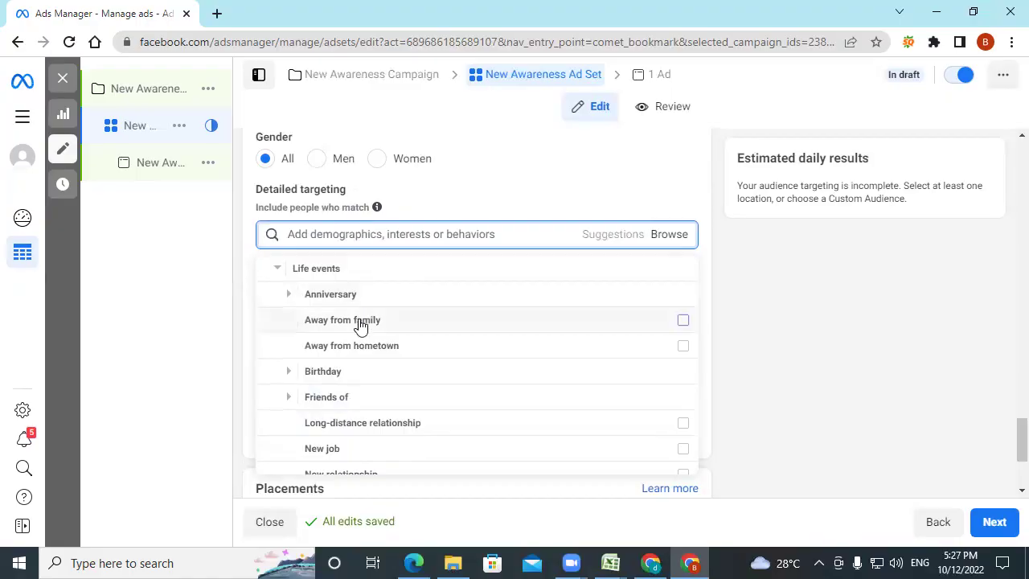
left_click(373, 296)
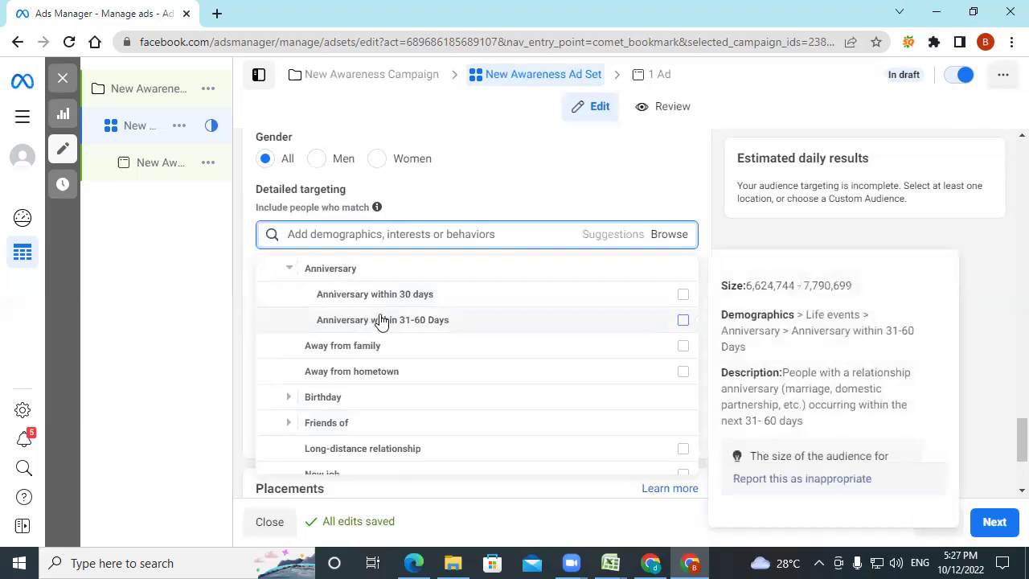
Step: Review the remaining Life events demographics, including the Birthday options and the relationship, newly engaged, newlywed and recently moved entries
left_click(322, 272)
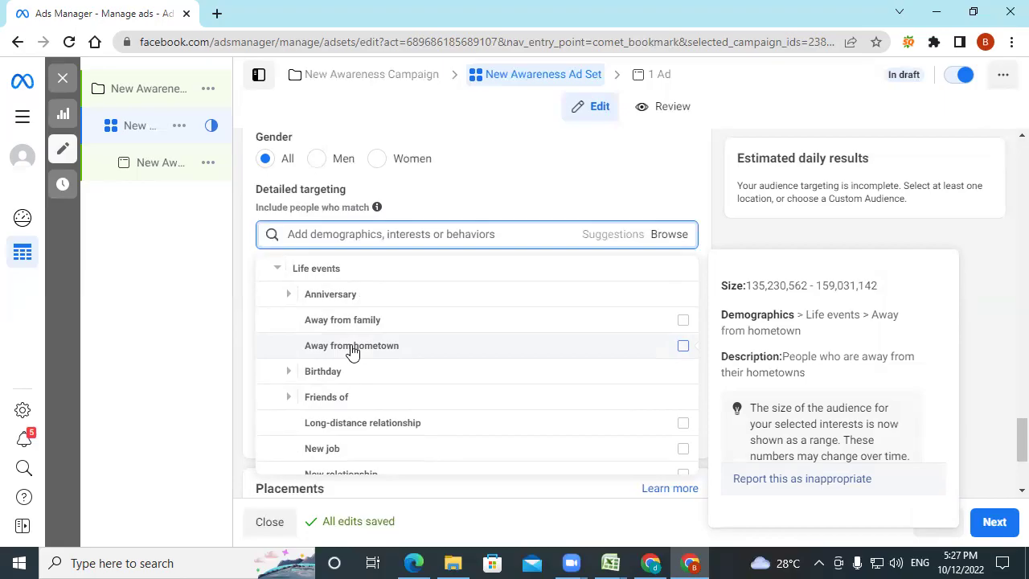
left_click(300, 374)
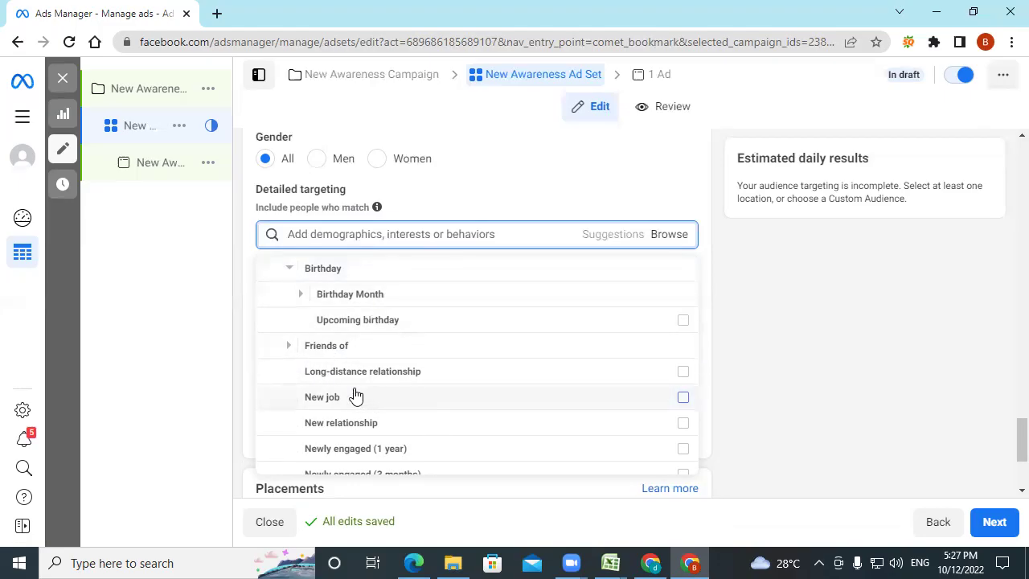
mouse_move(356, 396)
scroll(477, 393, "down", 2)
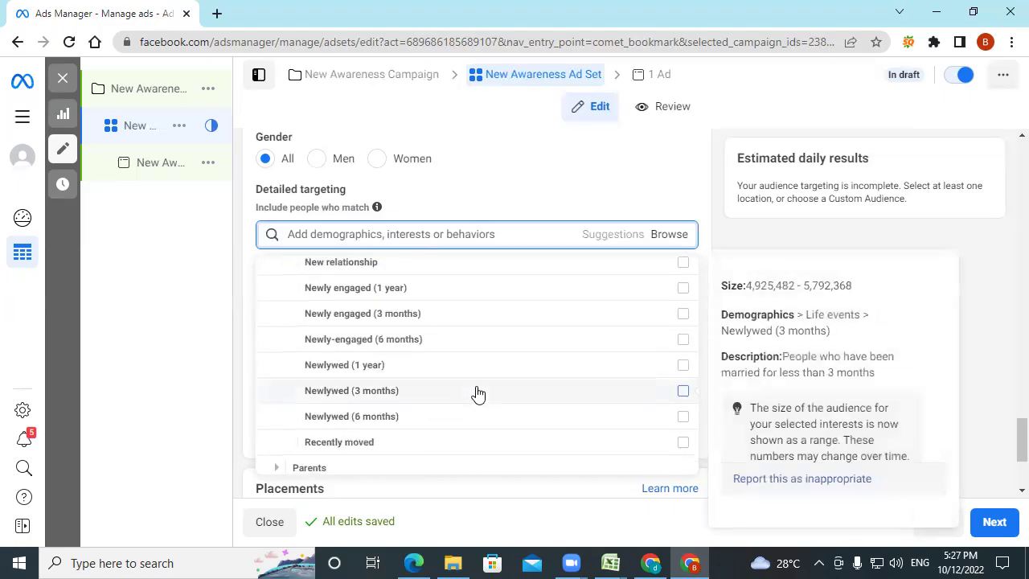
scroll(484, 372, "down", 1)
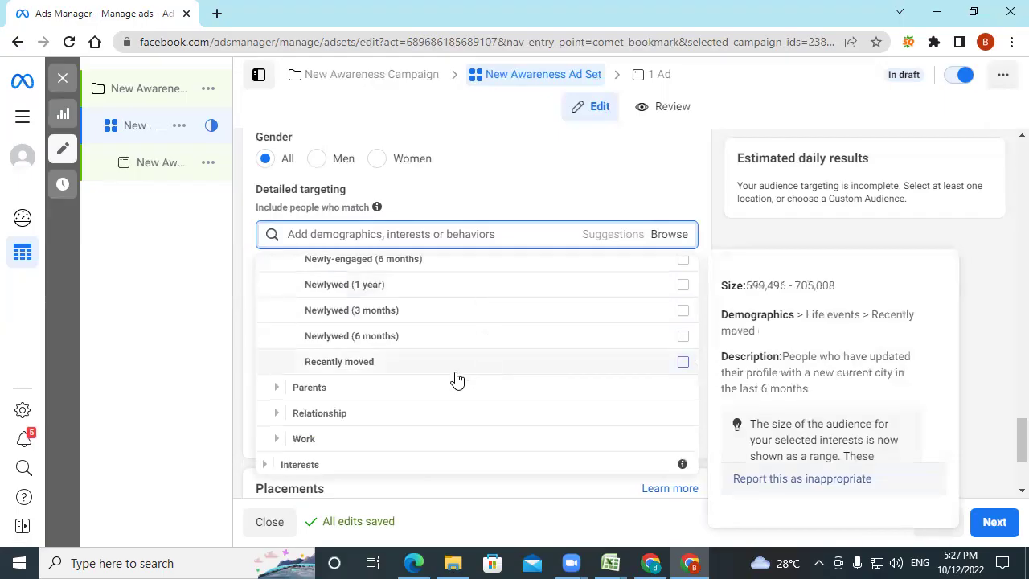
Step: Examine the All parents options under Parents and the Relationship status options under Relationship in the demographics
left_click(277, 388)
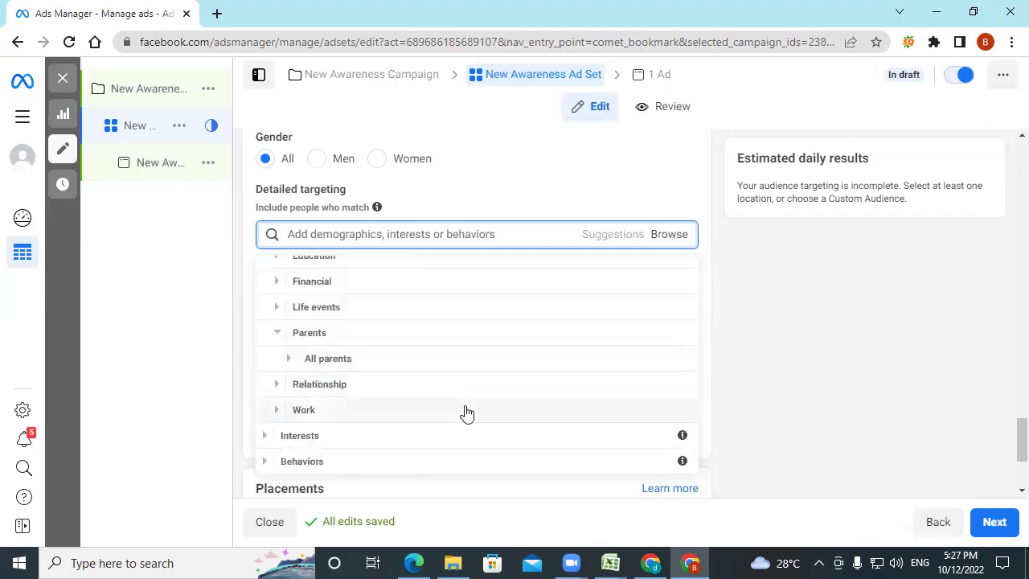
left_click(346, 361)
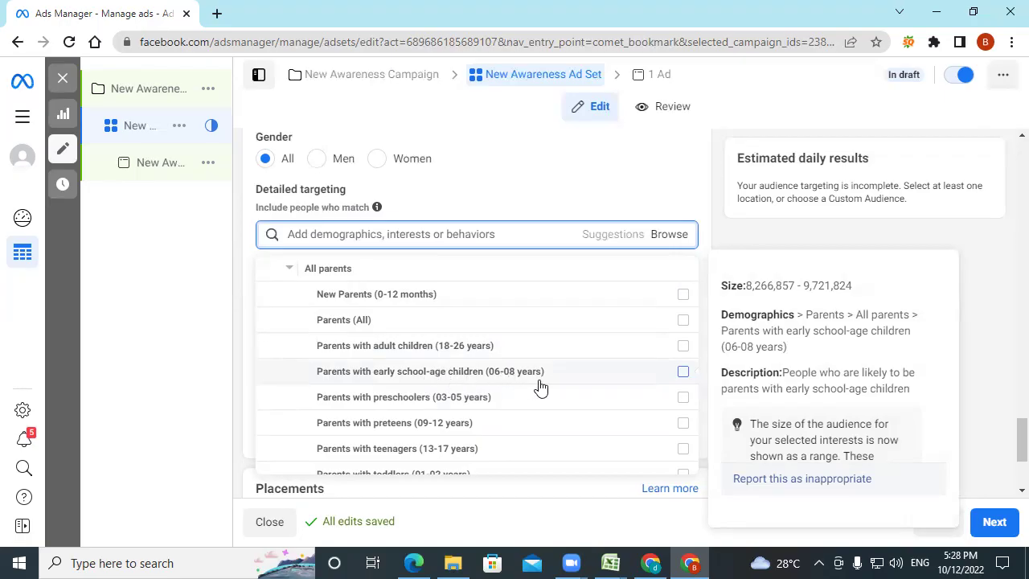
scroll(540, 387, "down", 2)
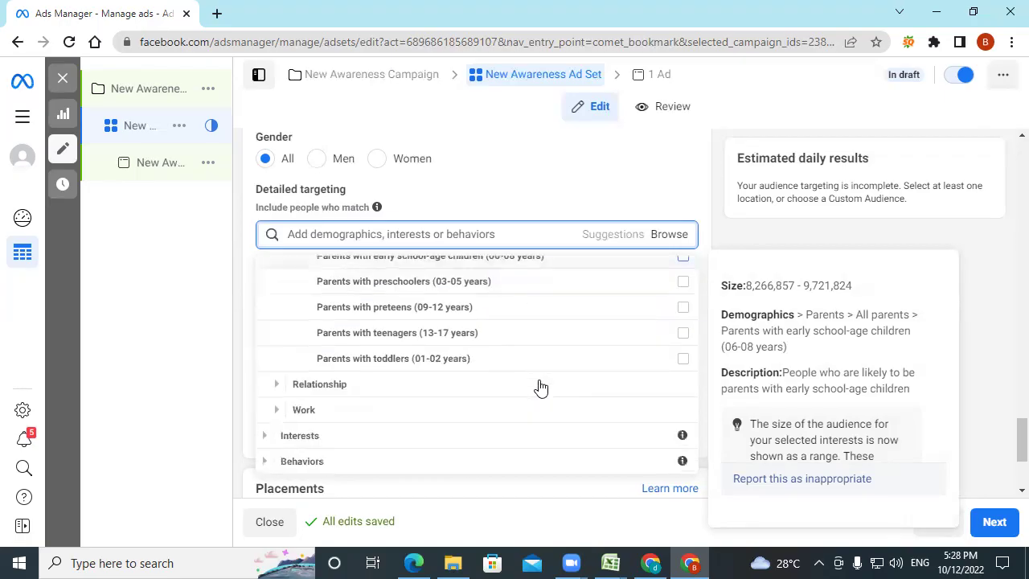
left_click(322, 386)
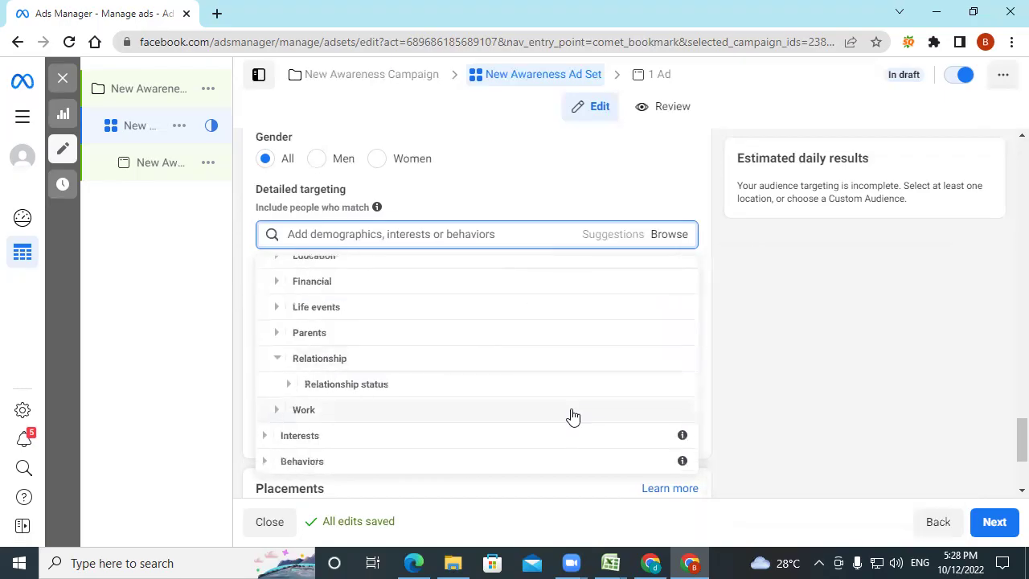
left_click(344, 386)
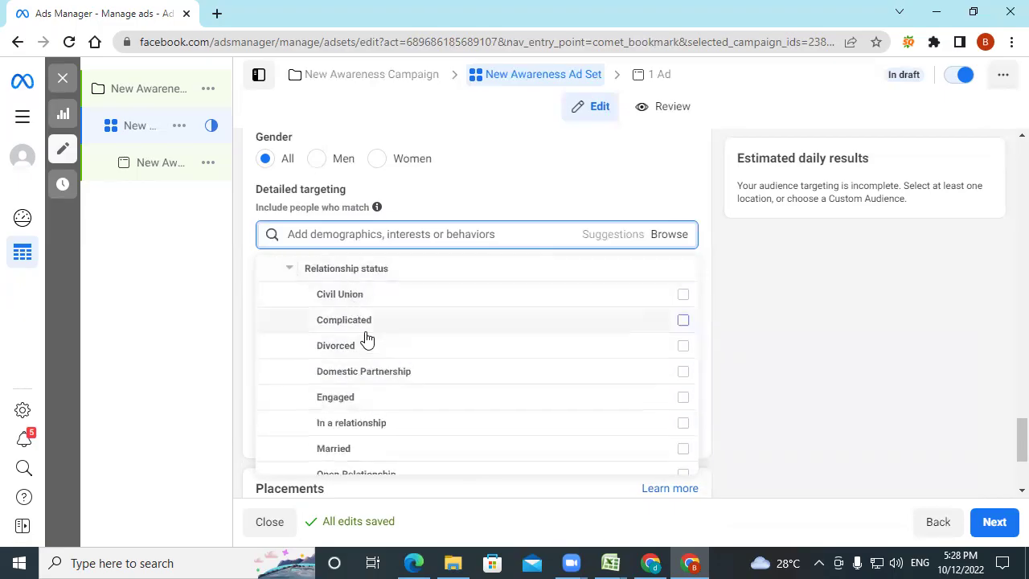
left_click(291, 271)
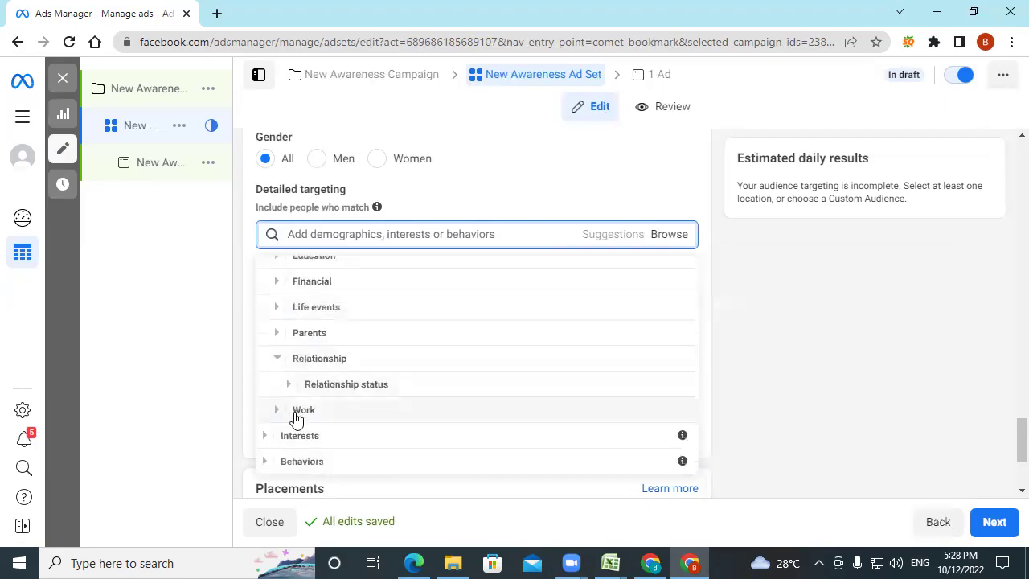
Step: Examine the Work demographics, reading through the Industries options, and collapse the Demographics category
left_click(356, 414)
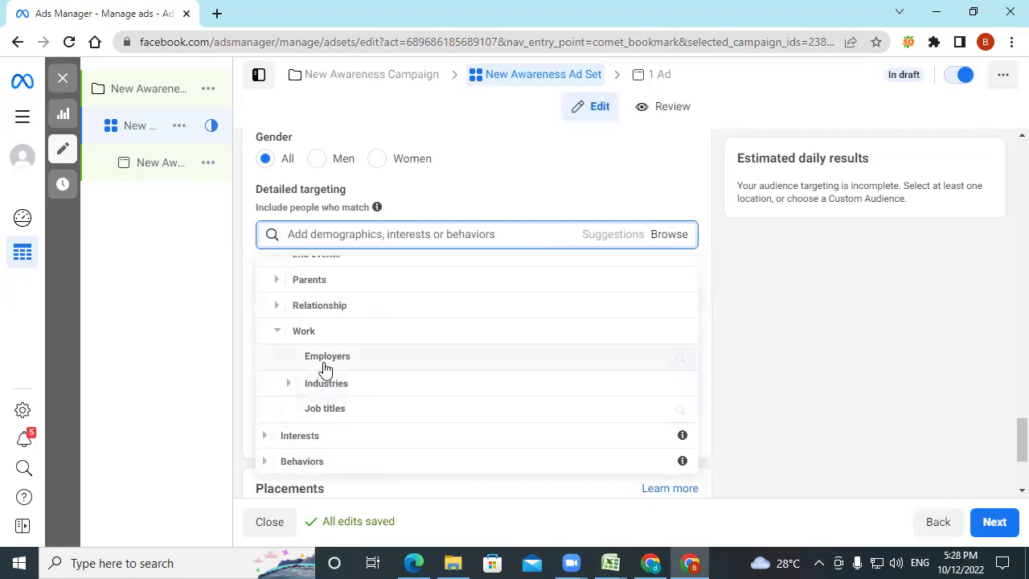
left_click(331, 385)
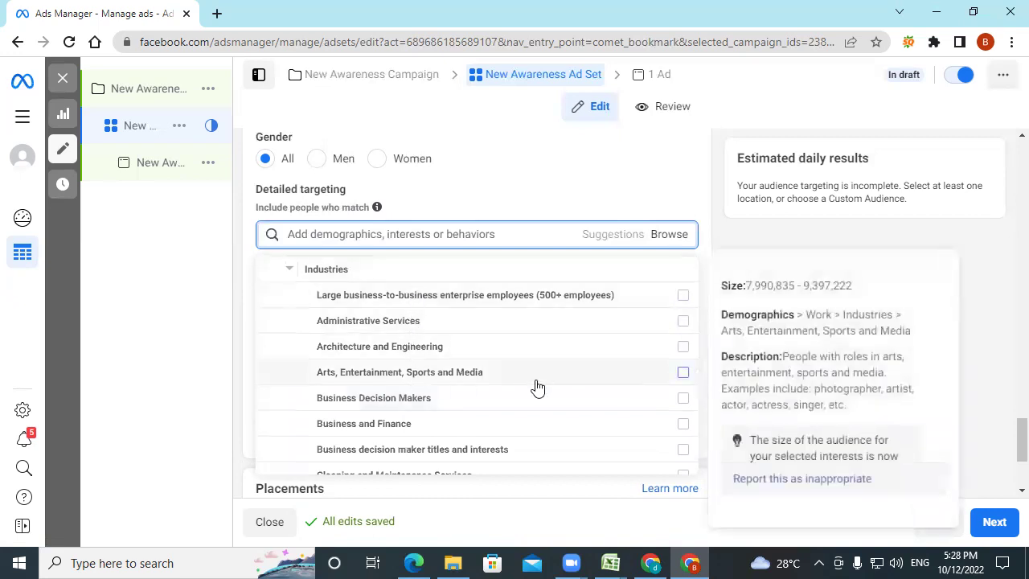
scroll(540, 384, "down", 3)
scroll(540, 384, "down", 3)
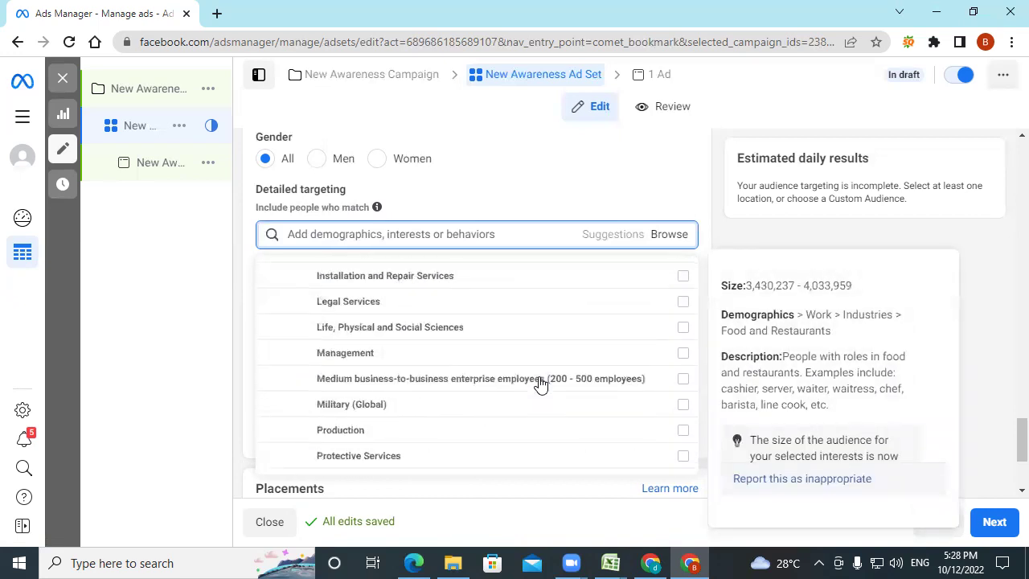
scroll(540, 384, "down", 3)
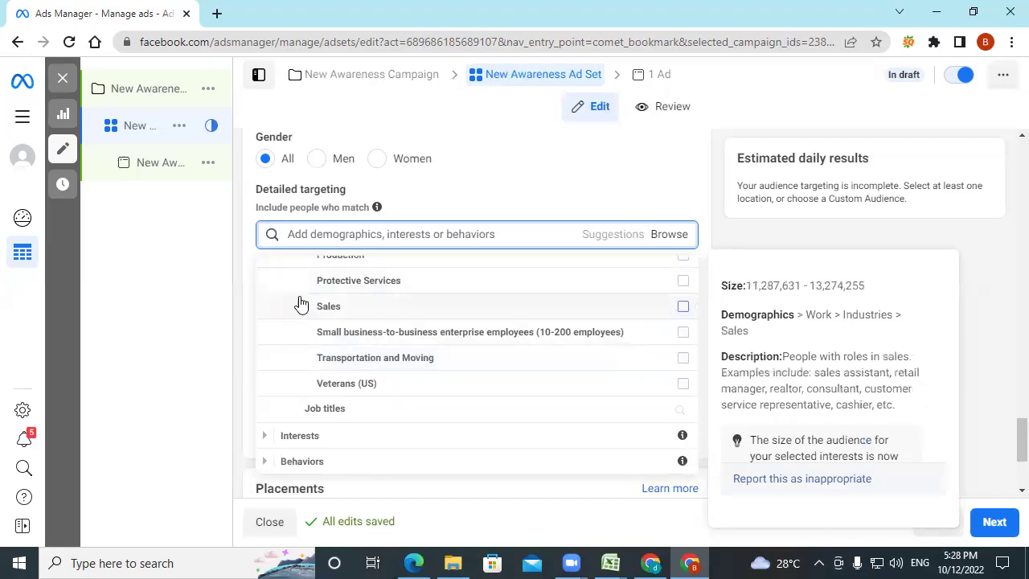
scroll(380, 351, "up", 6)
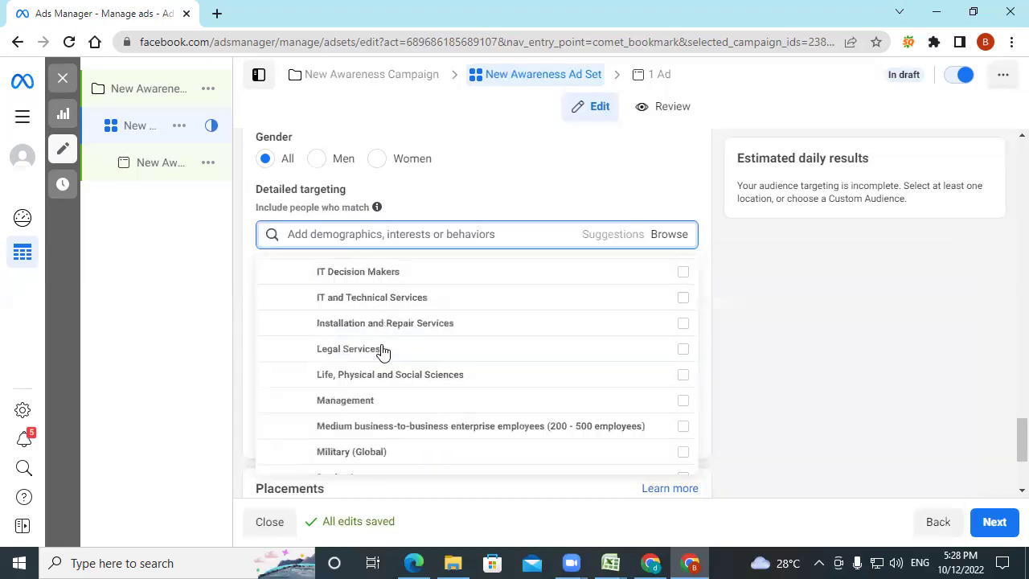
scroll(383, 351, "up", 5)
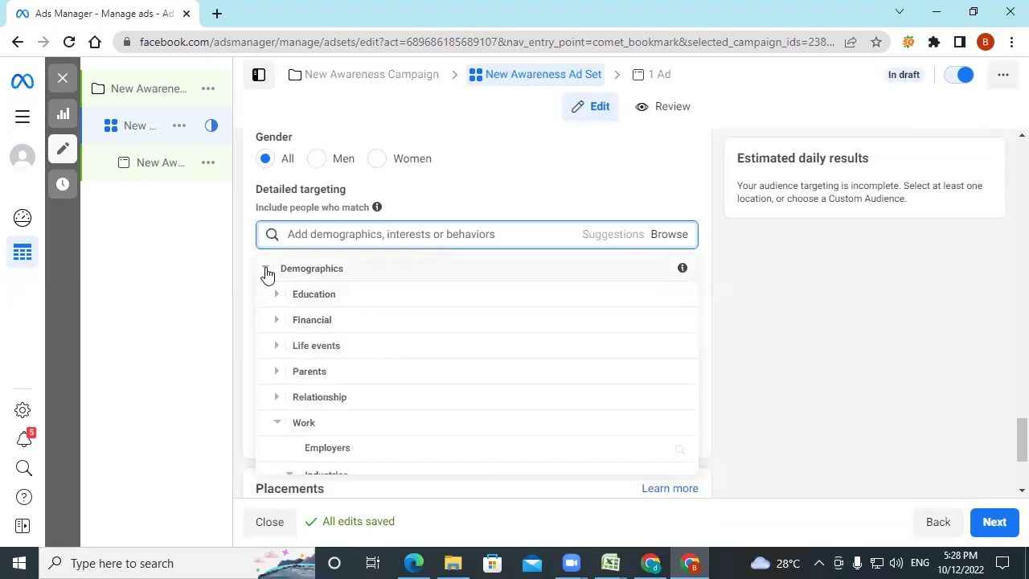
left_click(265, 270)
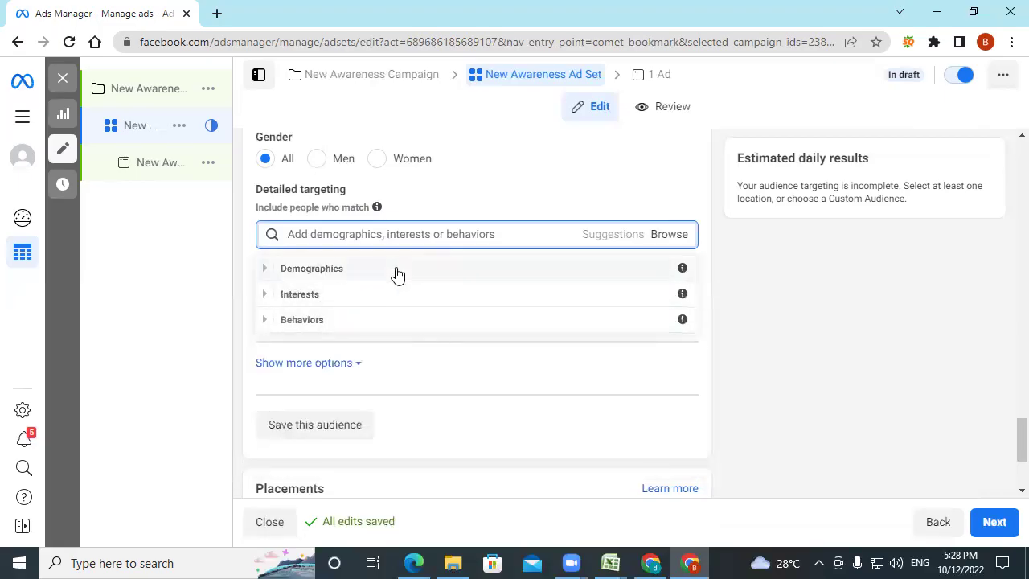
Step: Examine the Interests category, including the movie genres under Entertainment (leisure), and collapse it again
left_click(318, 295)
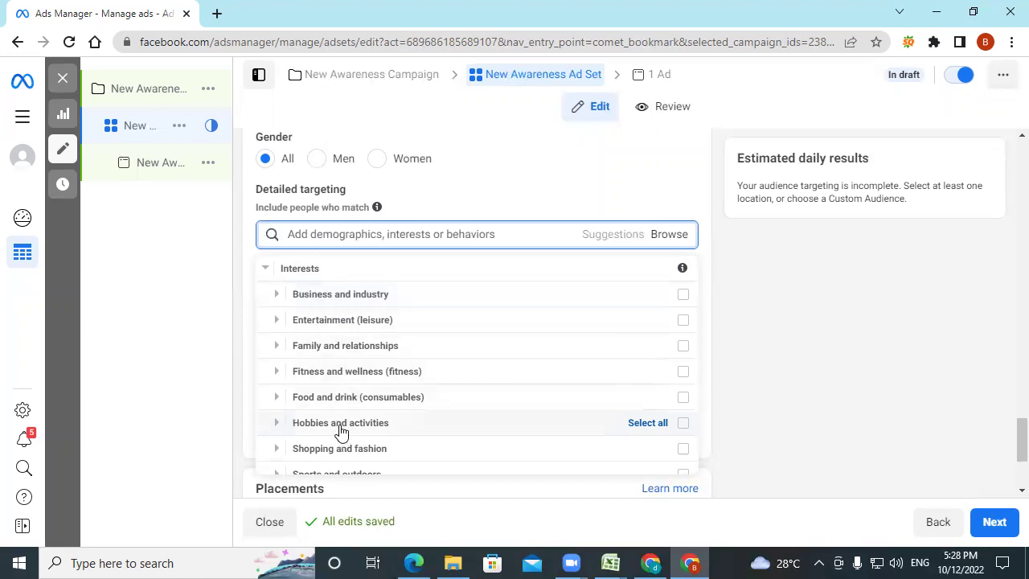
left_click(367, 320)
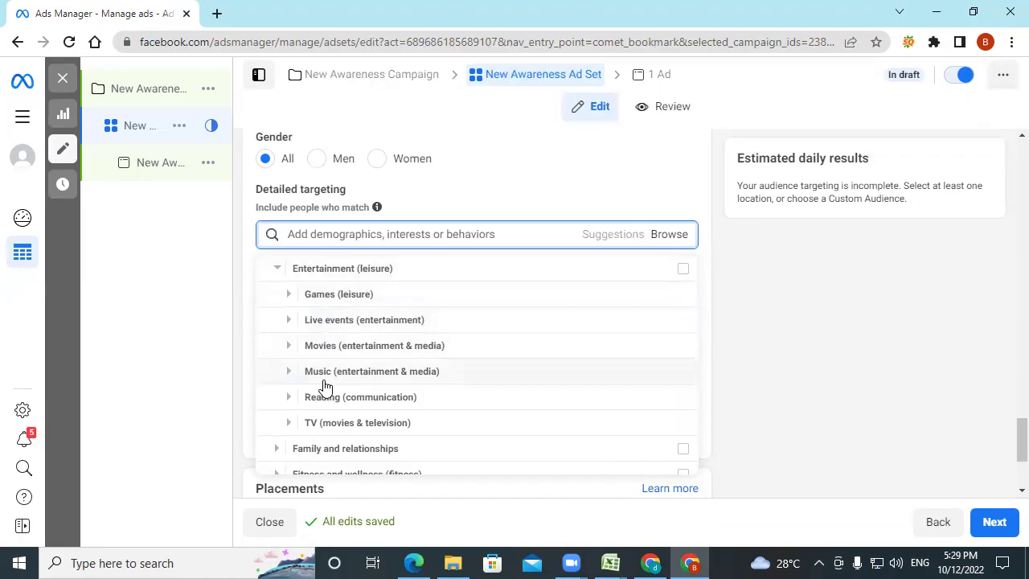
left_click(334, 352)
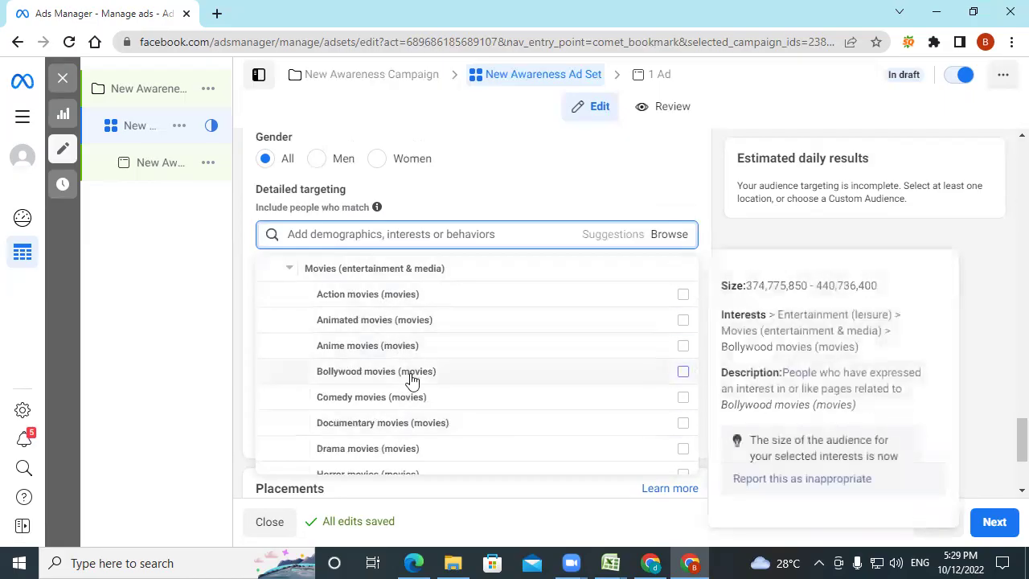
scroll(411, 378, "down", 1)
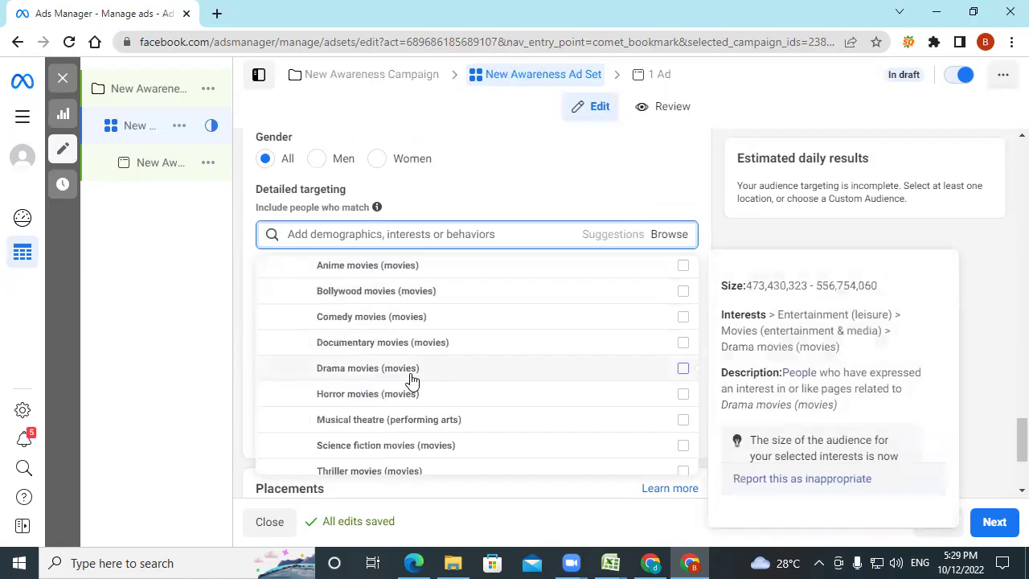
scroll(412, 378, "up", 5)
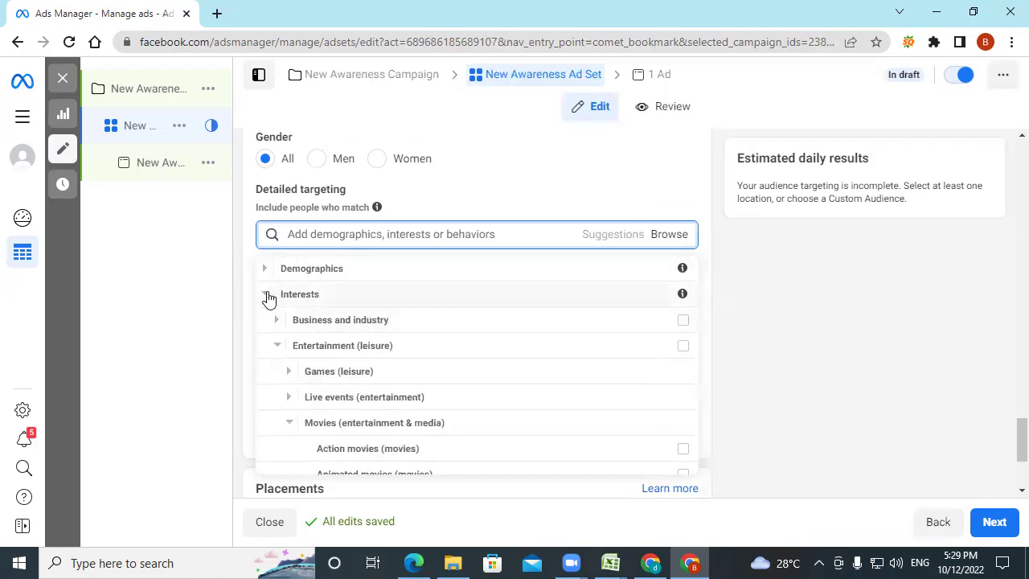
left_click(266, 294)
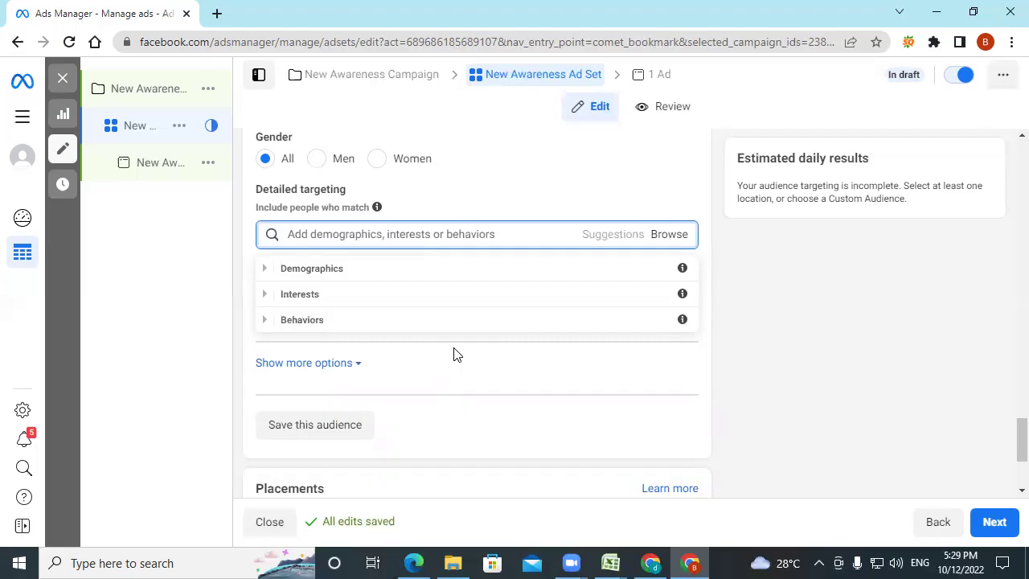
Step: Examine the Anniversary behaviors and the Consumer Classification options for India, including their audience details, within the Behaviors category
left_click(323, 321)
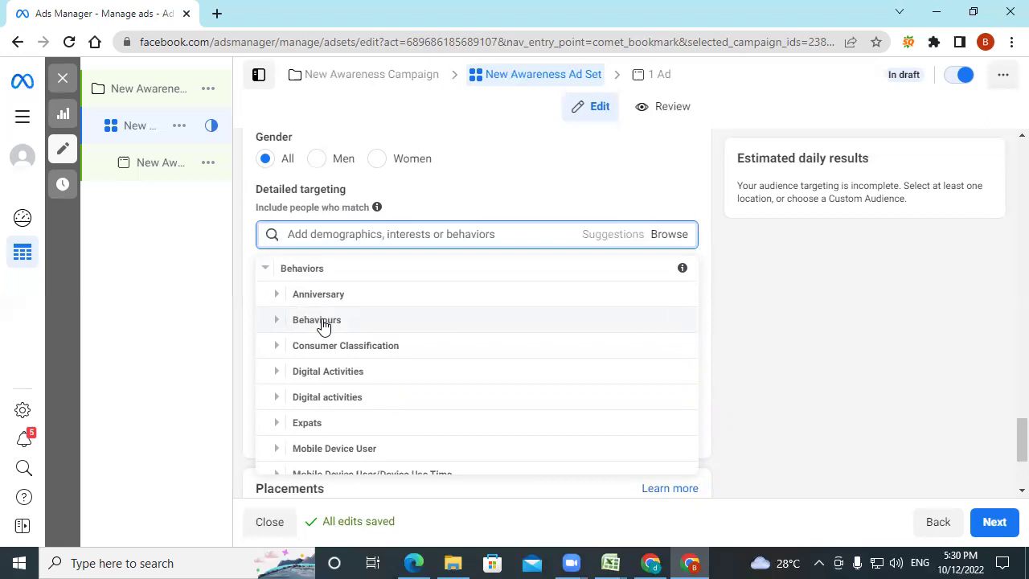
left_click(340, 293)
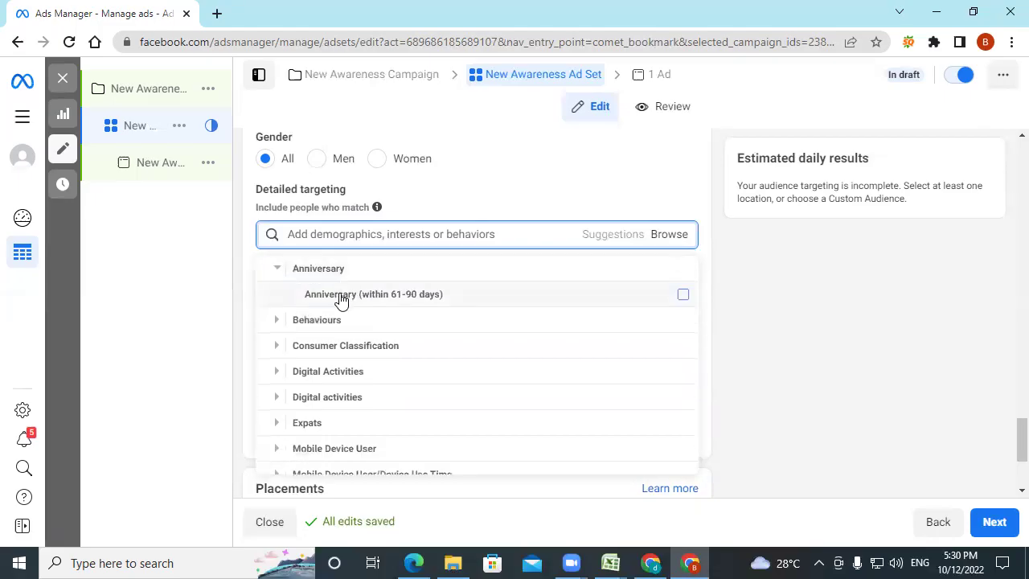
left_click(331, 271)
left_click(348, 354)
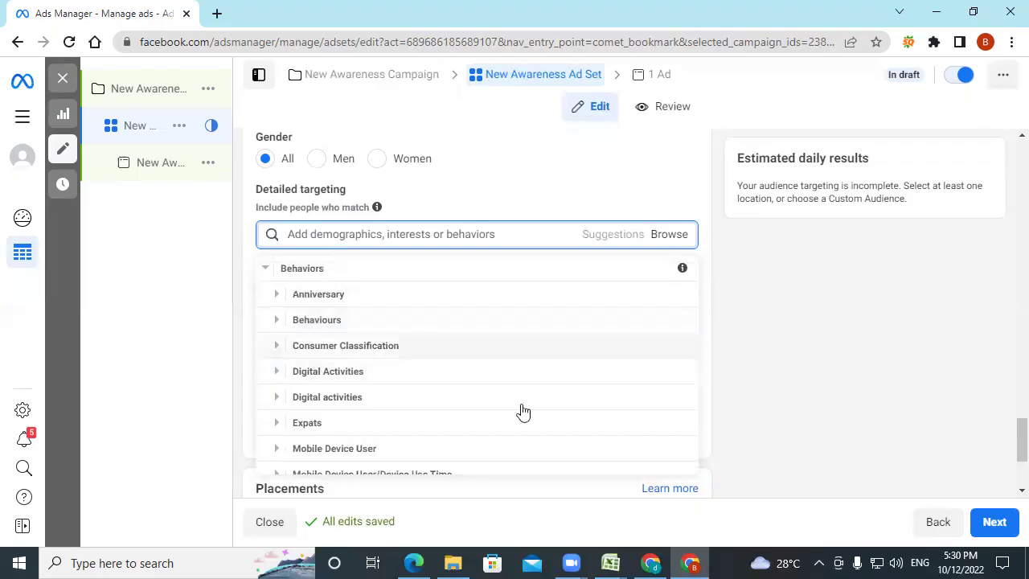
left_click(374, 372)
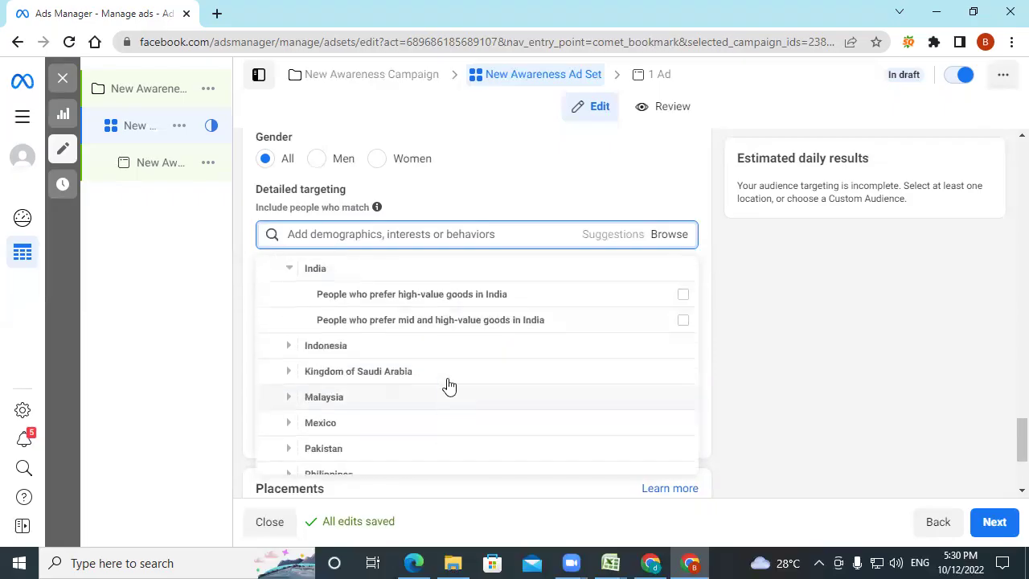
mouse_move(447, 306)
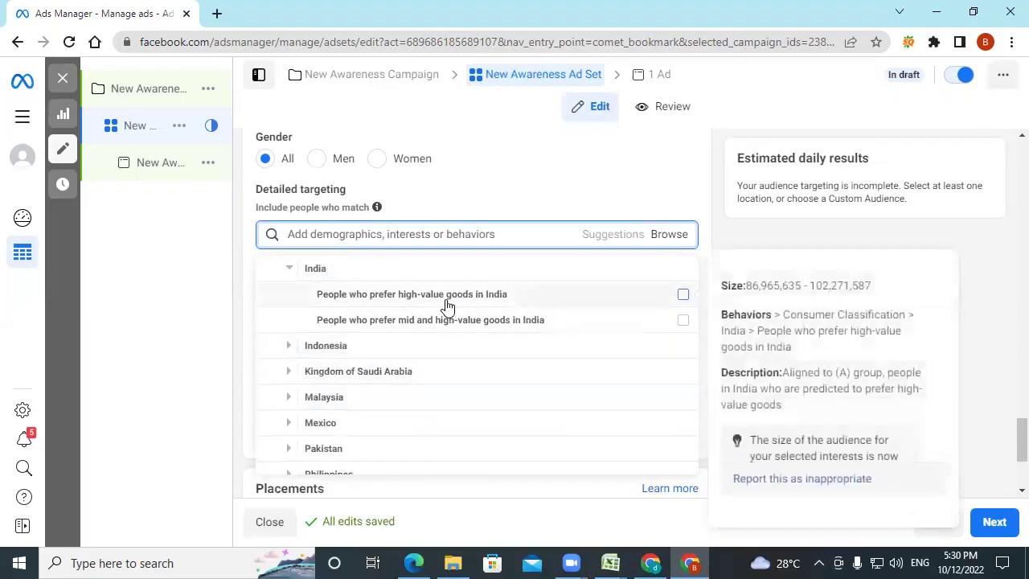
mouse_move(452, 326)
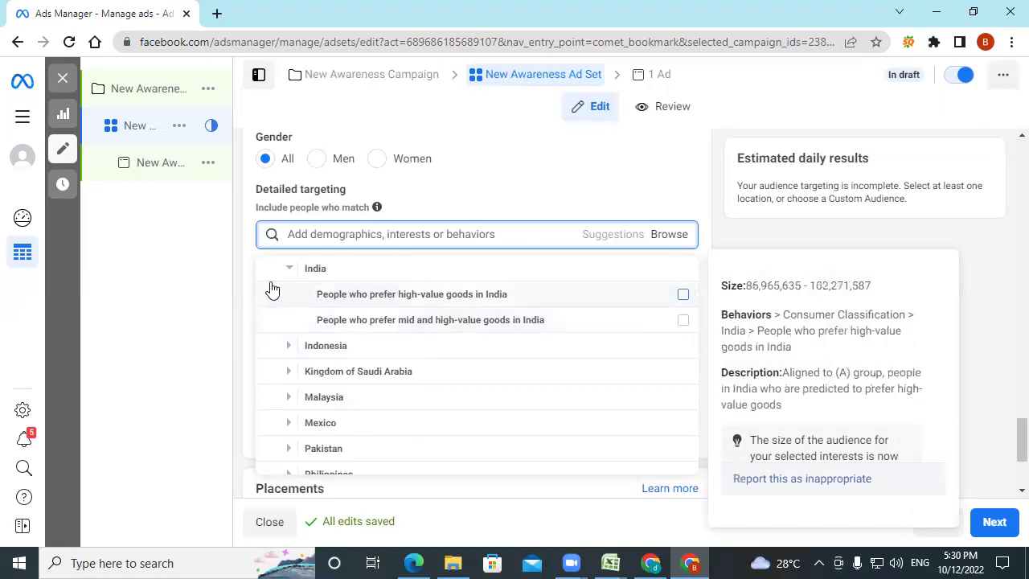
left_click(292, 269)
left_click(281, 269)
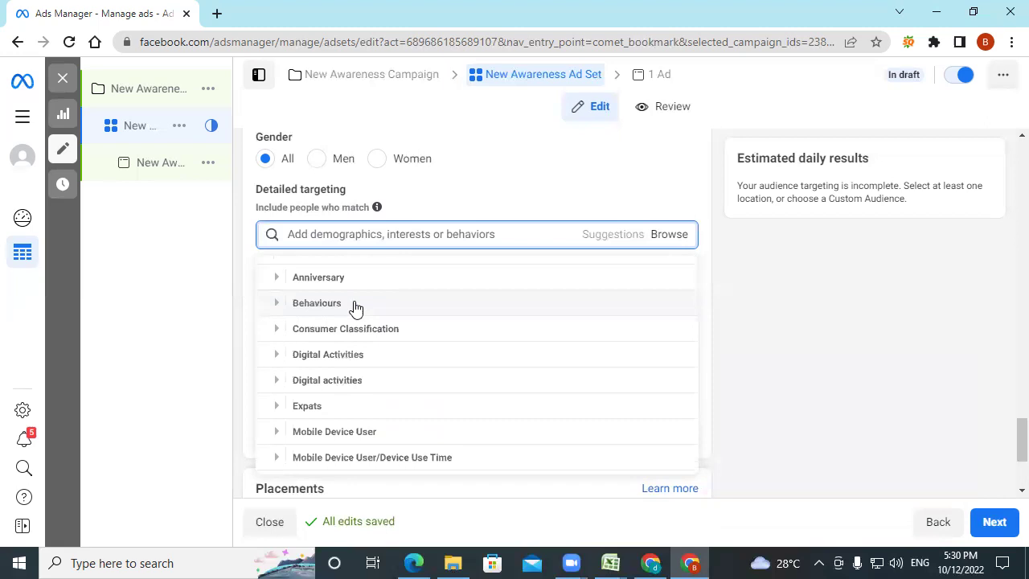
Step: Review the remaining Behaviors groups, check the Travel options including "Returned from travels 2 weeks ago", and collapse the category
scroll(334, 354, "down", 1)
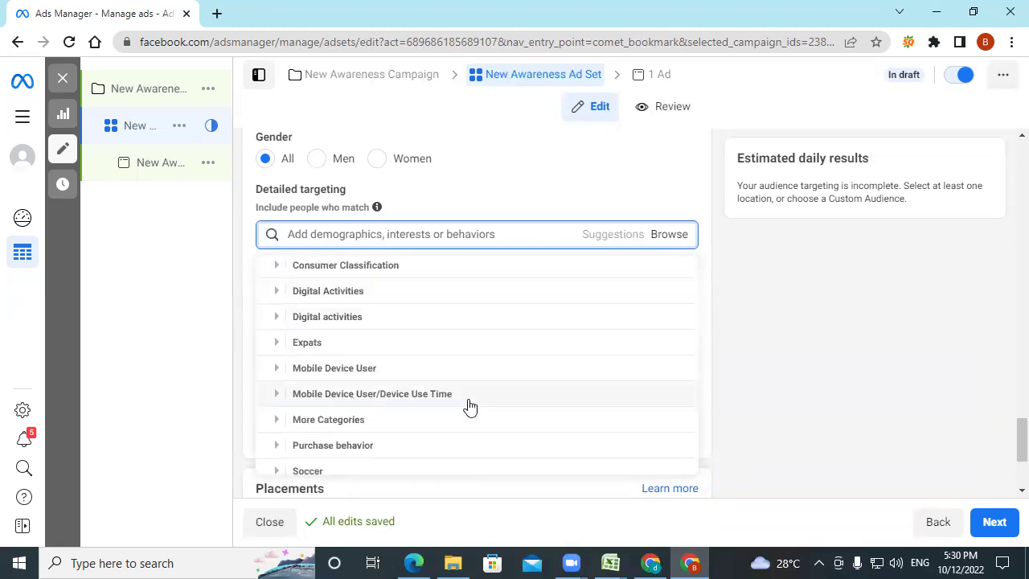
scroll(470, 408, "down", 1)
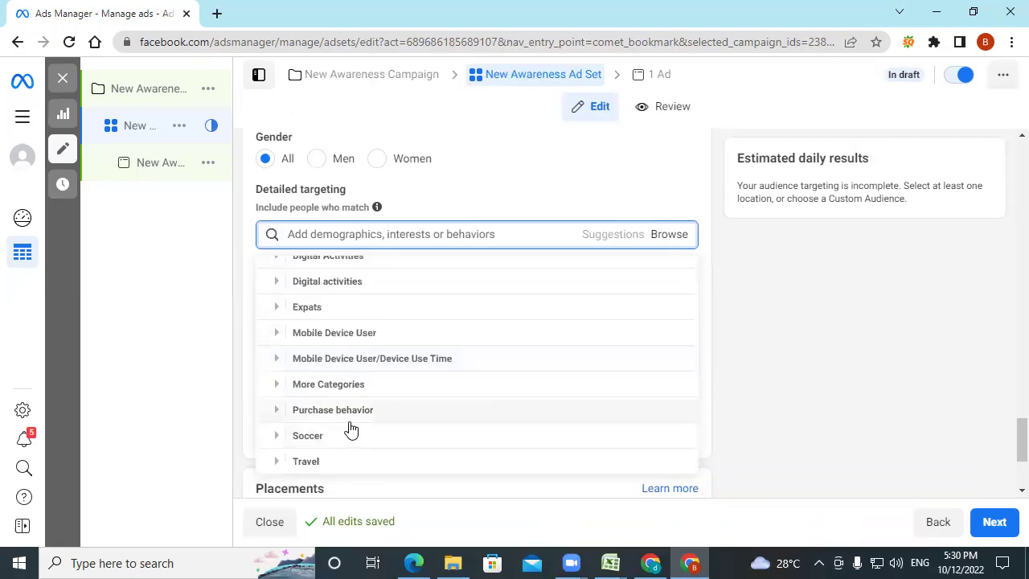
left_click(406, 464)
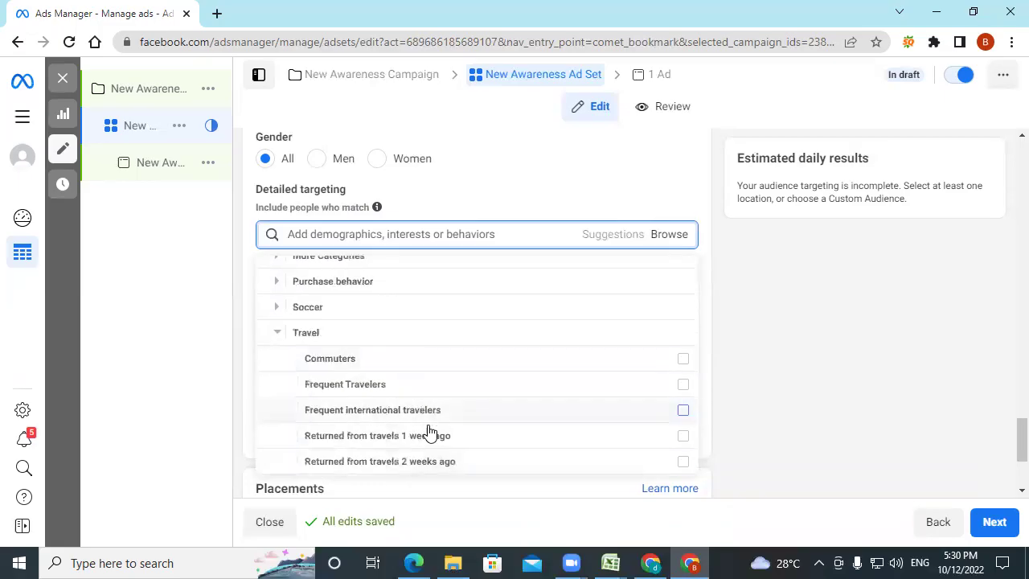
mouse_move(436, 468)
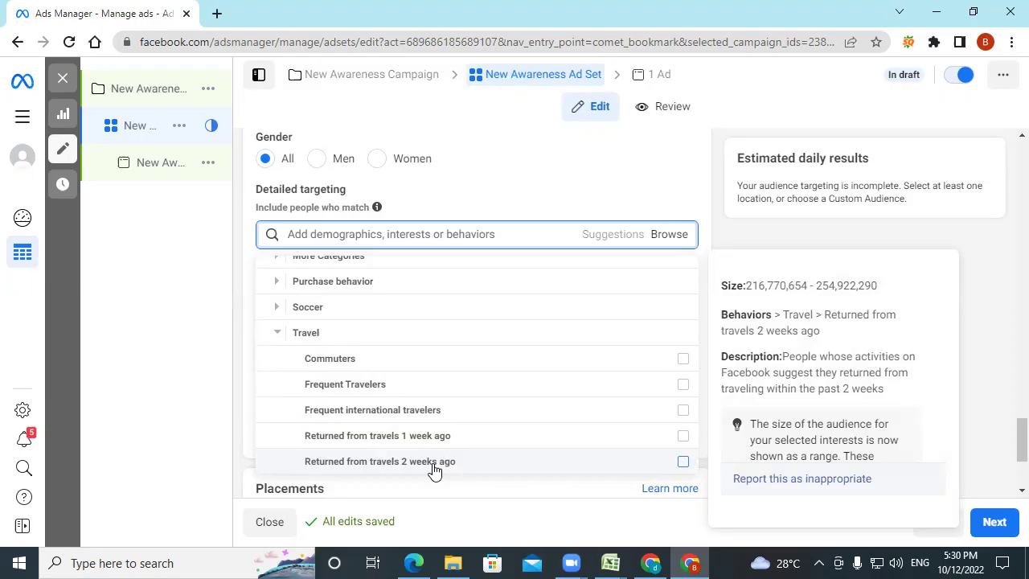
left_click(278, 334)
scroll(391, 362, "up", 2)
left_click(265, 268)
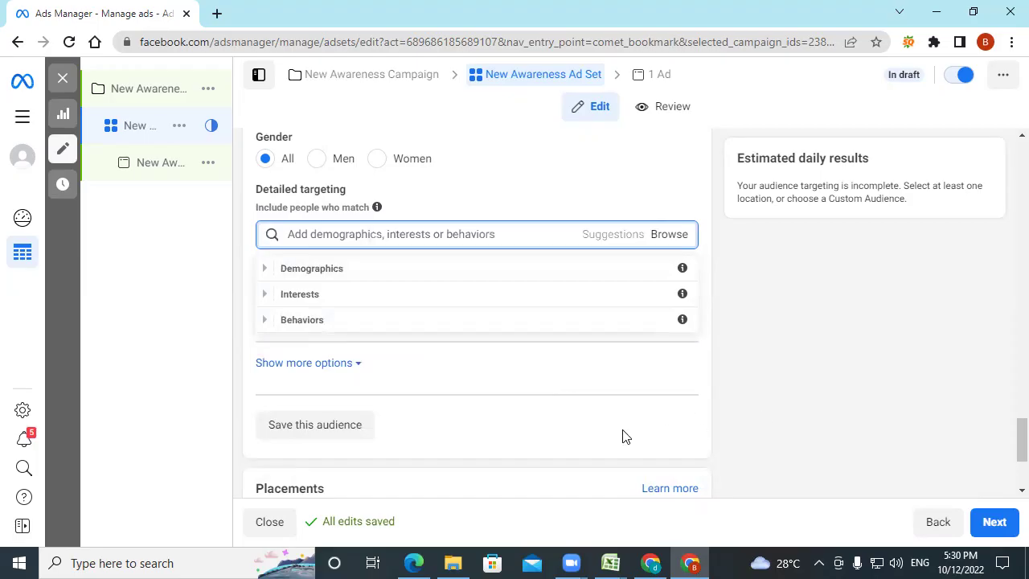
Step: Expand the additional audience options and examine the Page and app connection types available under Connections
left_click(350, 366)
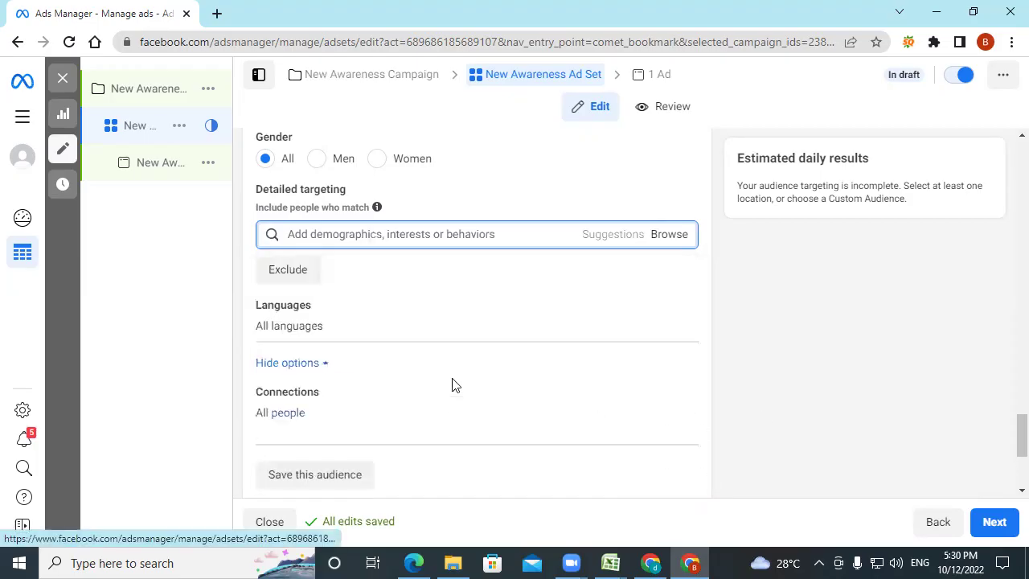
scroll(452, 385, "down", 1)
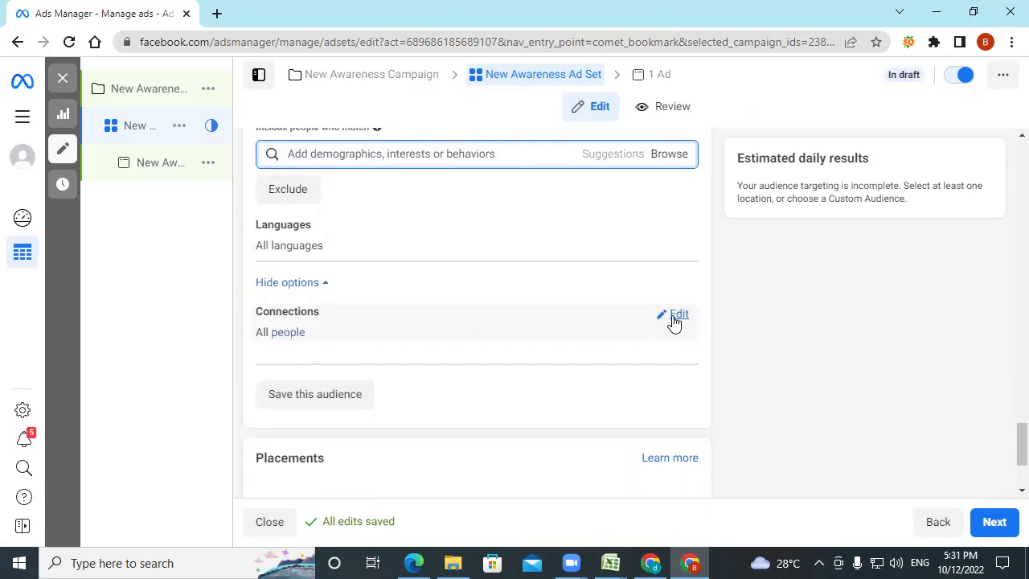
left_click(672, 319)
left_click(308, 349)
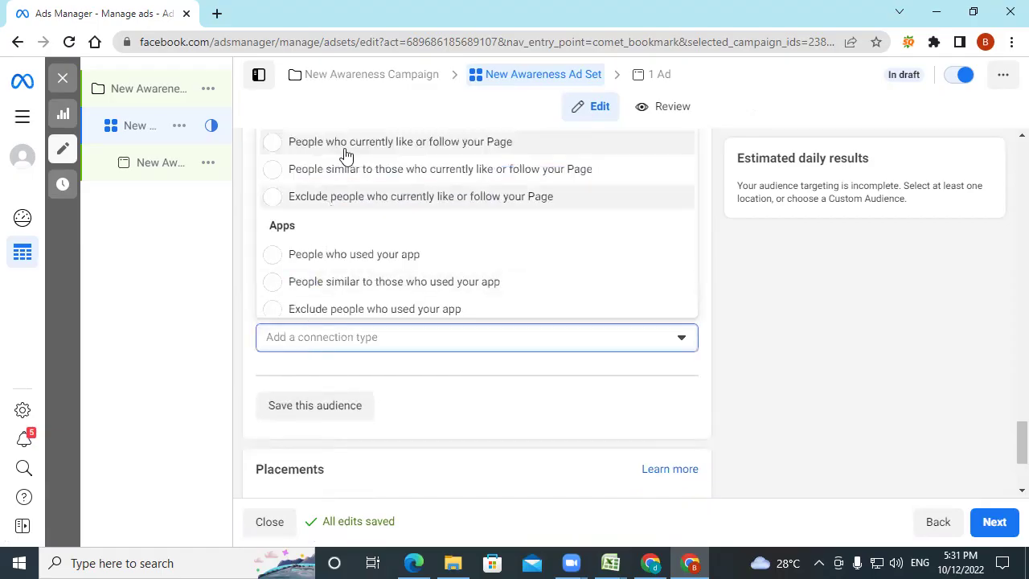
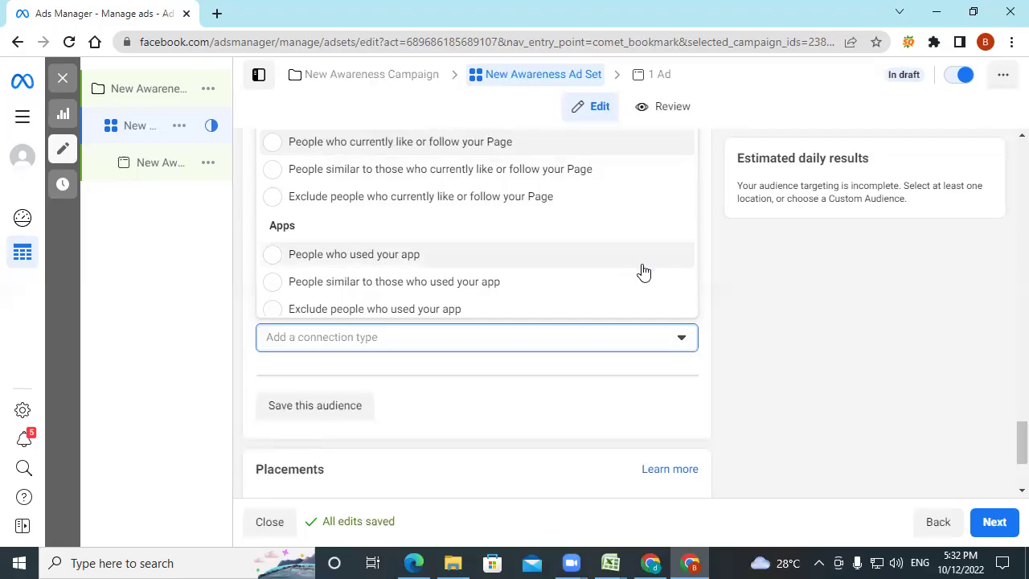
left_click(679, 343)
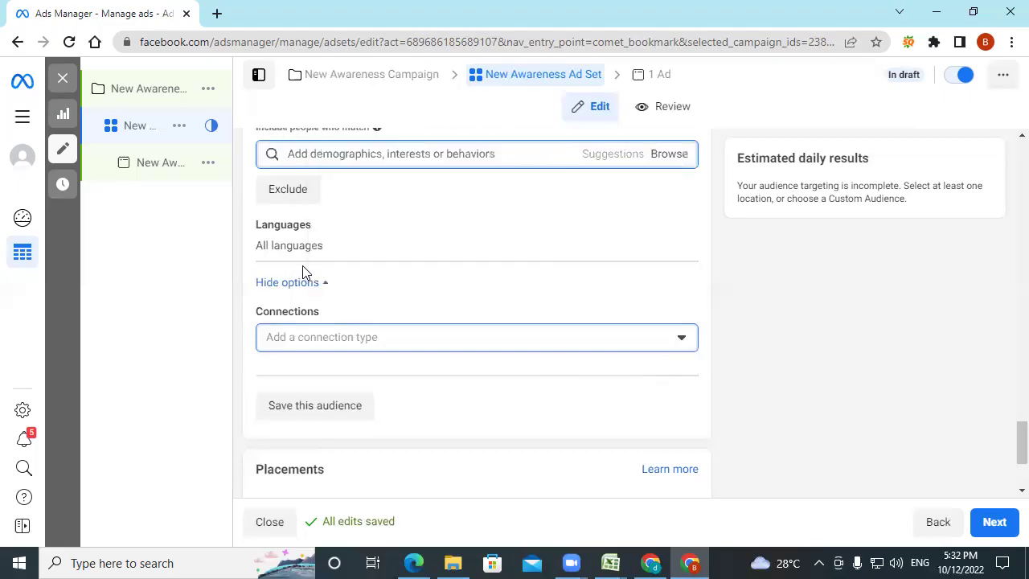
Step: Switch the ad set's placements from Advantage+ placements to Manual placements
scroll(302, 271, "down", 1)
scroll(506, 273, "up", 2)
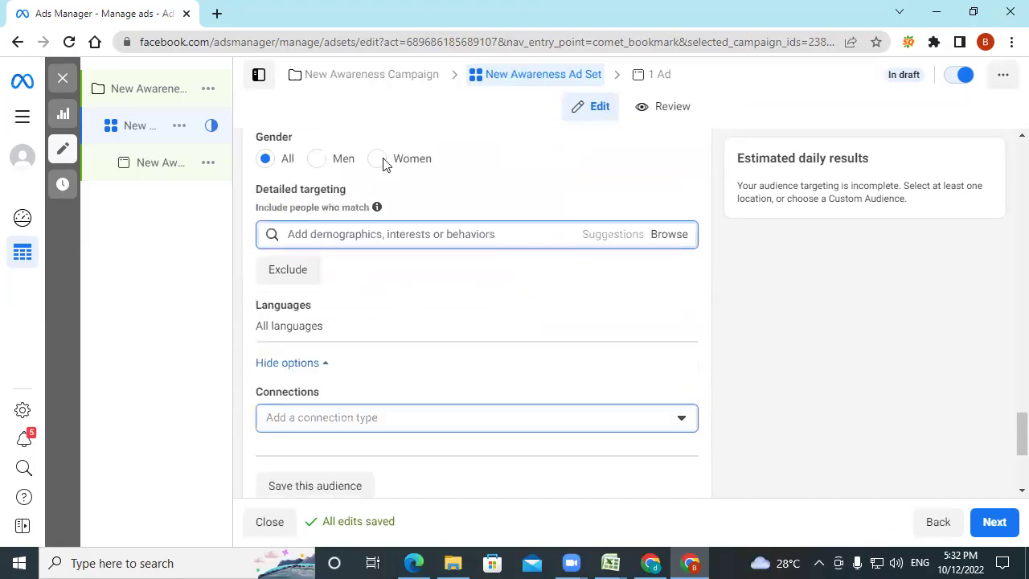
scroll(600, 389, "down", 2)
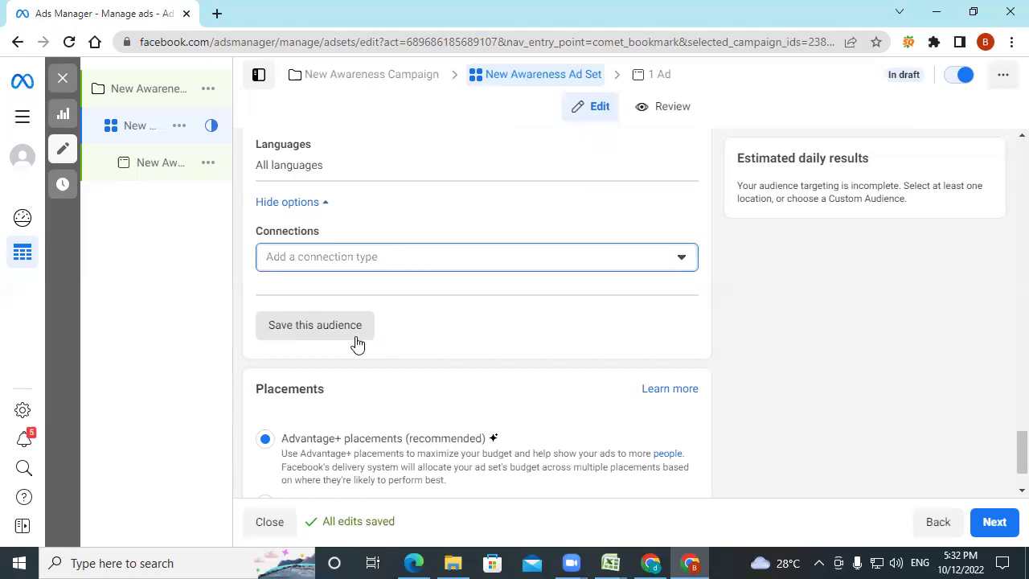
scroll(358, 344, "down", 2)
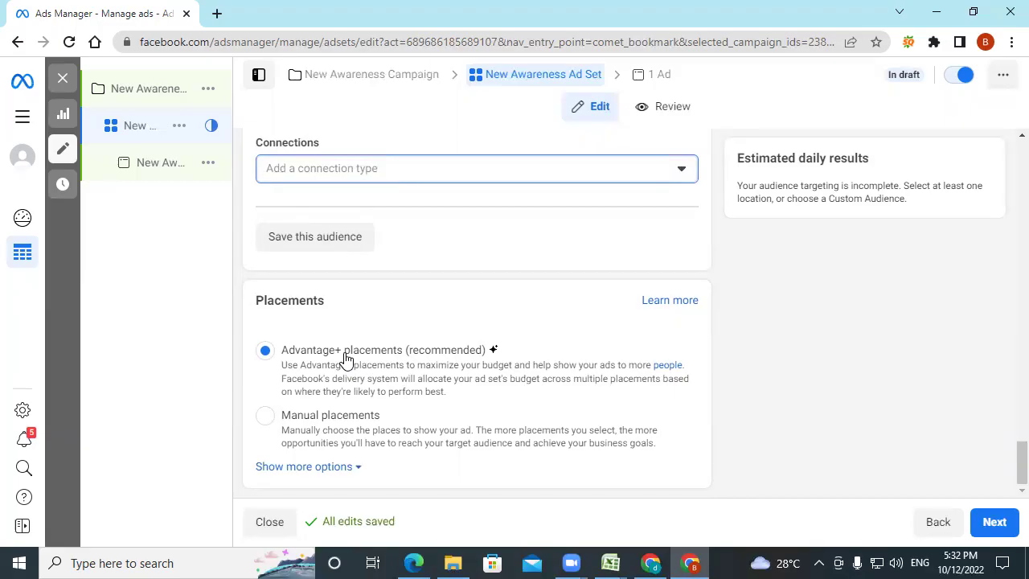
left_click(266, 418)
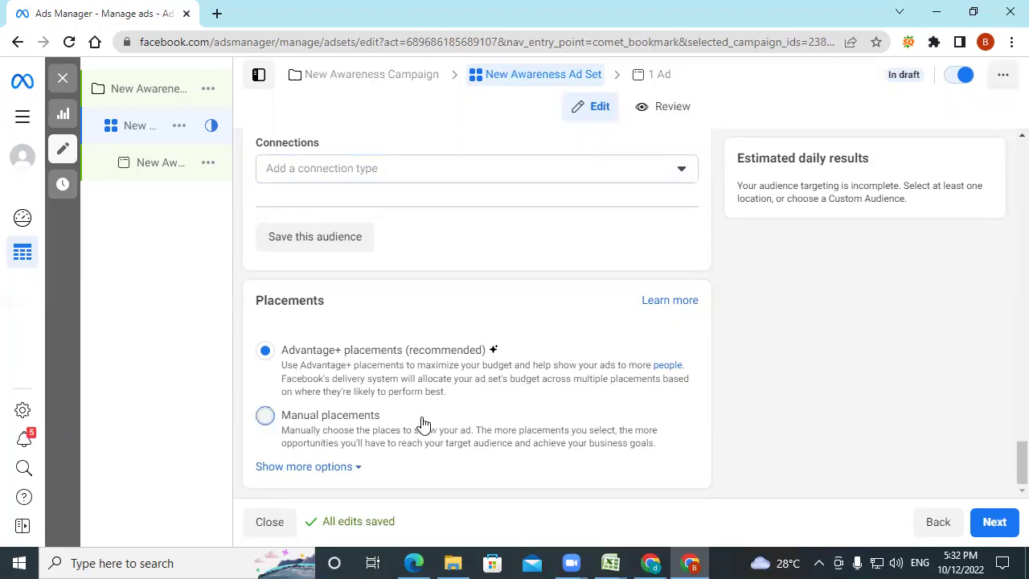
left_click(516, 424)
Step: Check the device choices for the manual placements, leaving both Mobile and Desktop selected
scroll(516, 424, "down", 4)
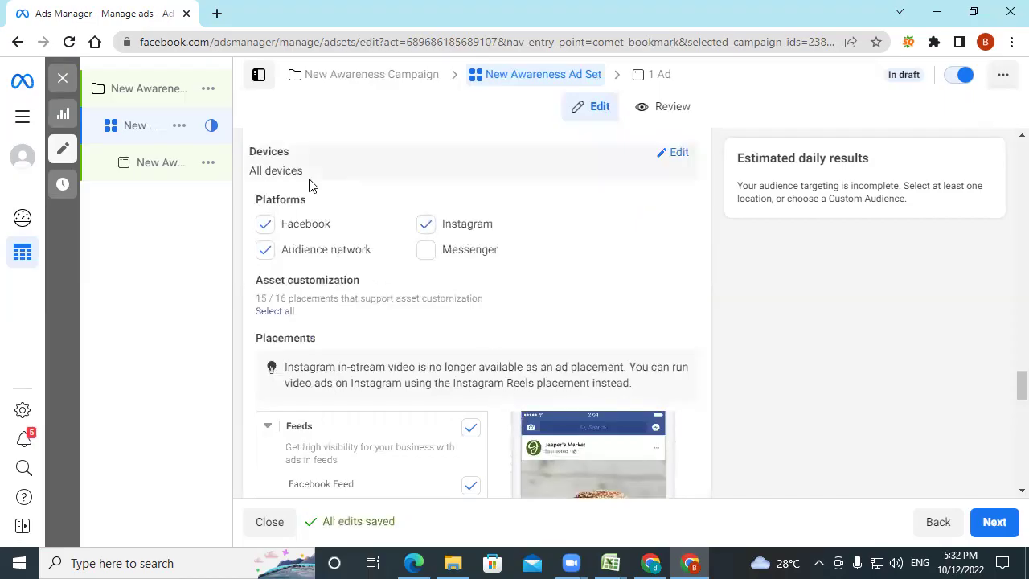
left_click(675, 154)
left_click(628, 187)
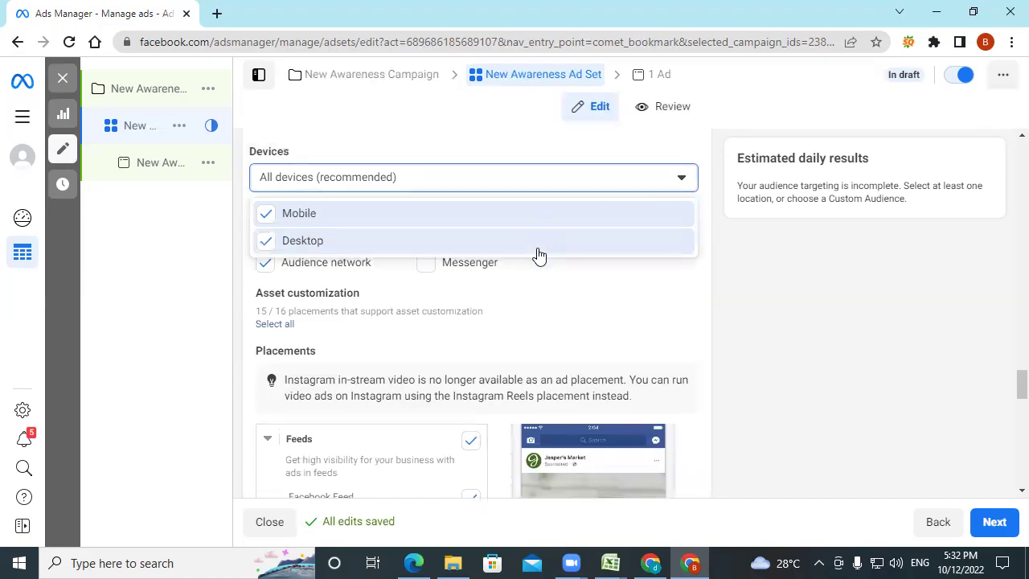
left_click(611, 299)
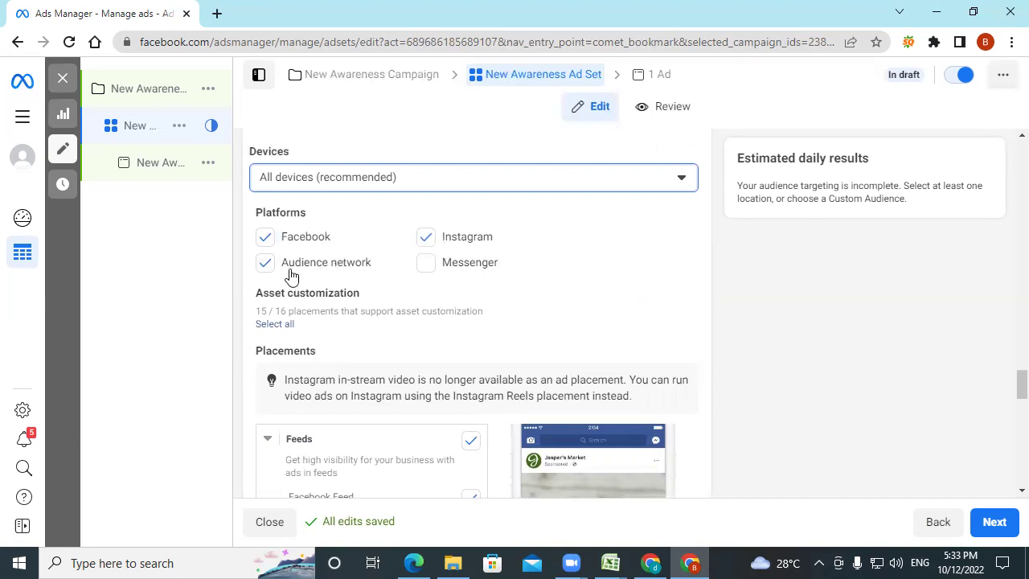
Step: Exclude Audience network from the placement platforms and review the individual placements under Feeds
left_click(326, 258)
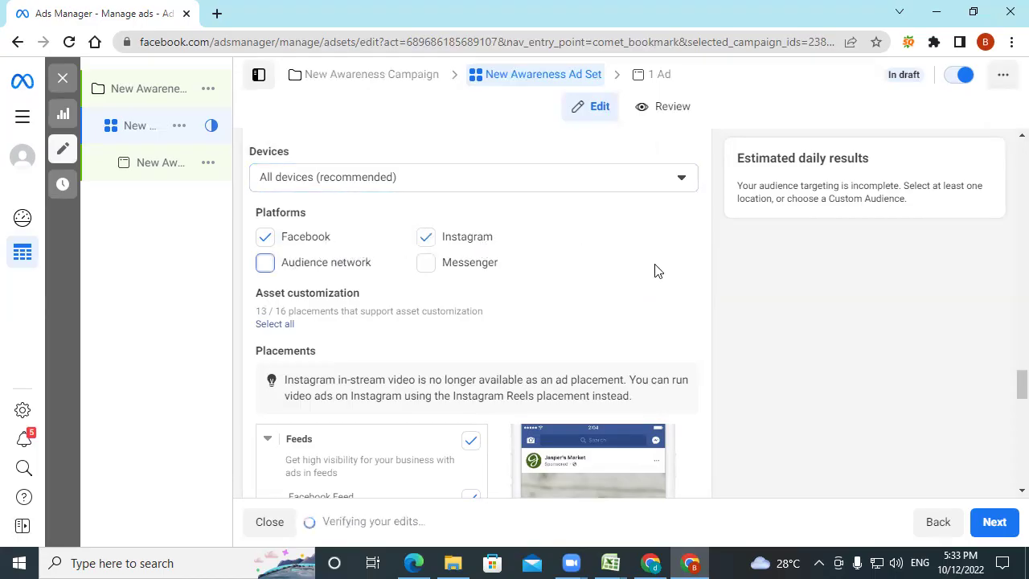
scroll(686, 311, "down", 3)
scroll(525, 299, "up", 3)
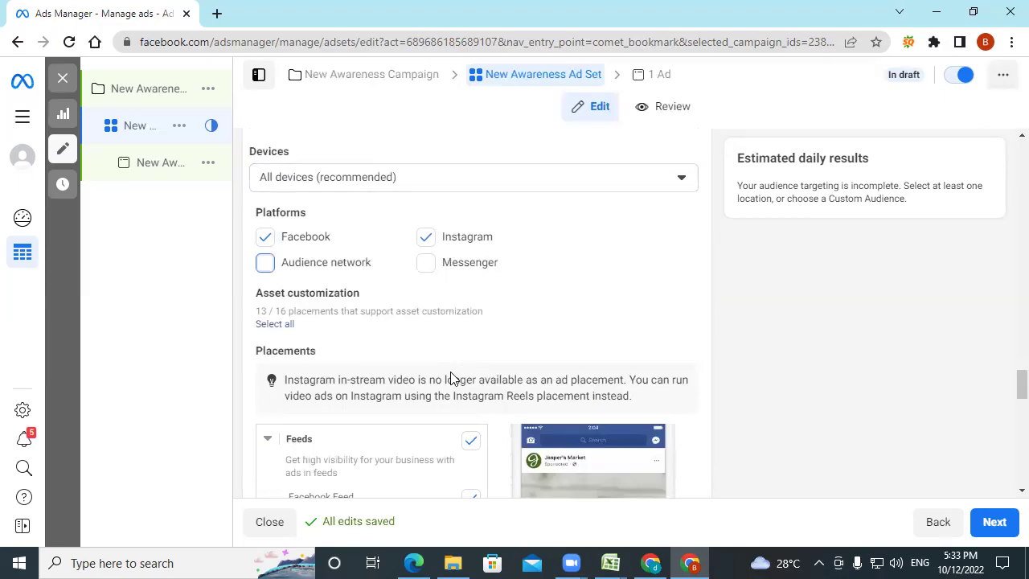
scroll(450, 378, "down", 3)
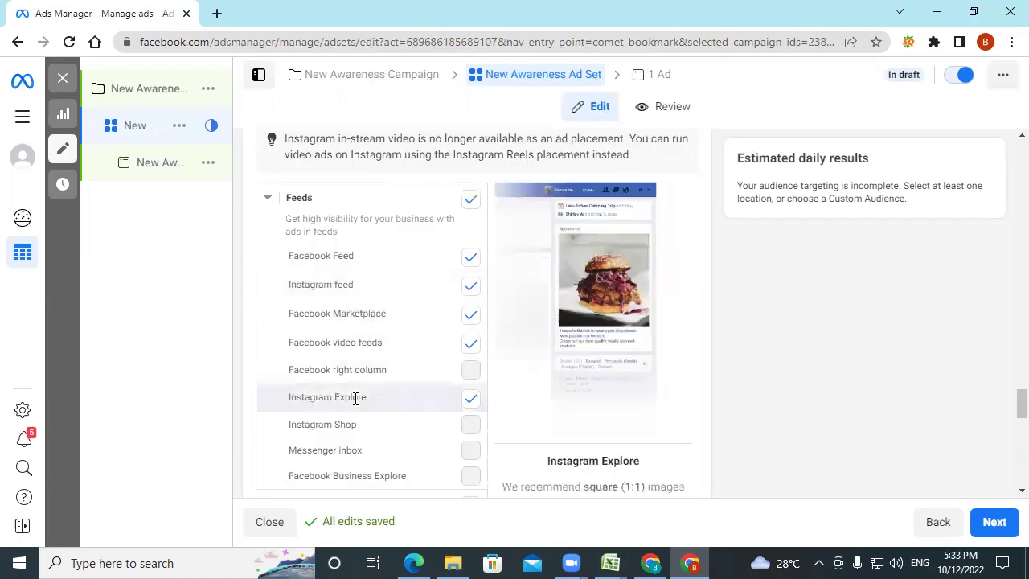
Step: Examine the ad set's placements from Feeds to Apps and sites, and show the additional placement options
scroll(355, 397, "down", 3)
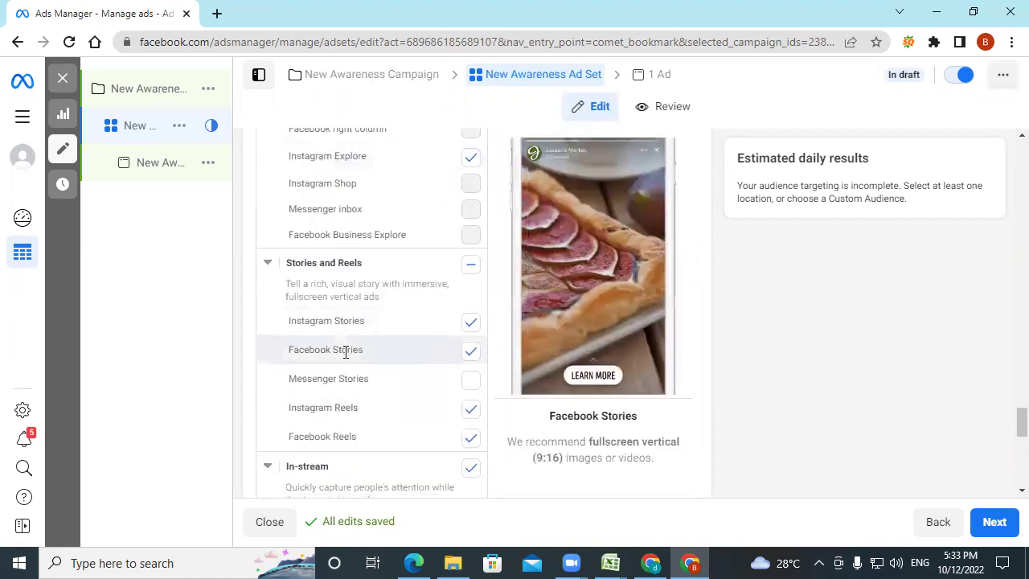
scroll(345, 374, "down", 4)
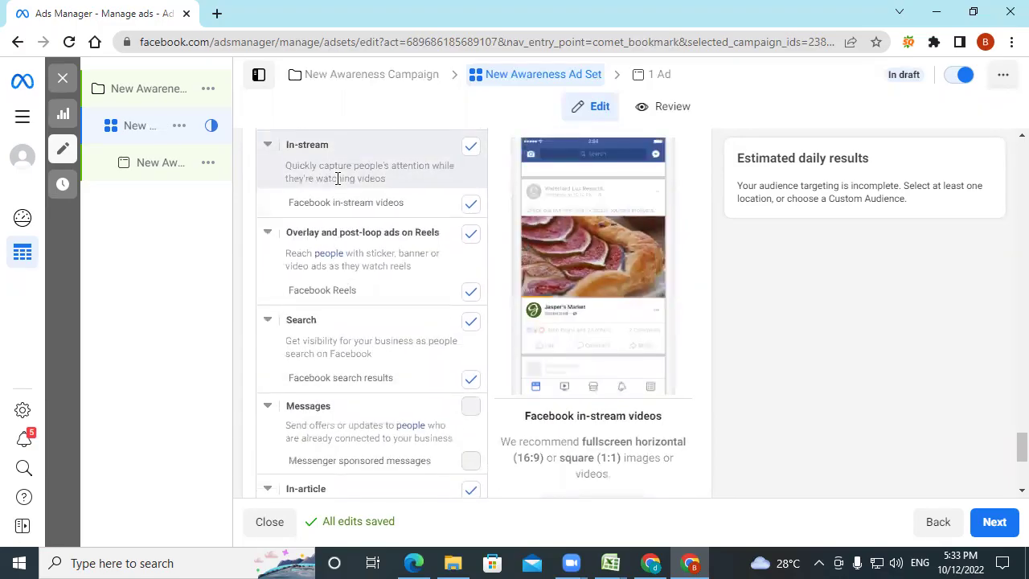
scroll(356, 313, "down", 2)
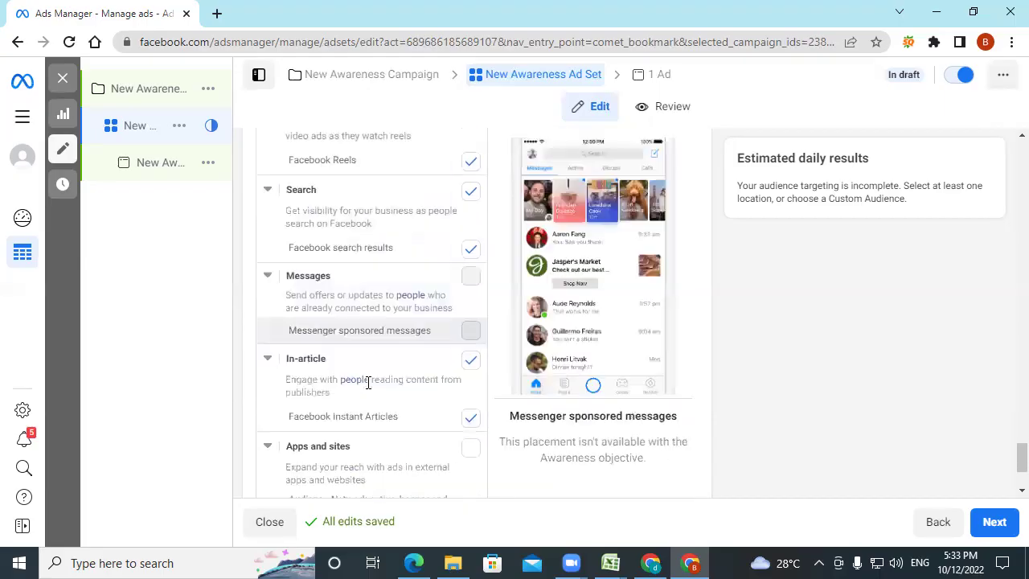
scroll(368, 383, "down", 2)
scroll(383, 360, "down", 1)
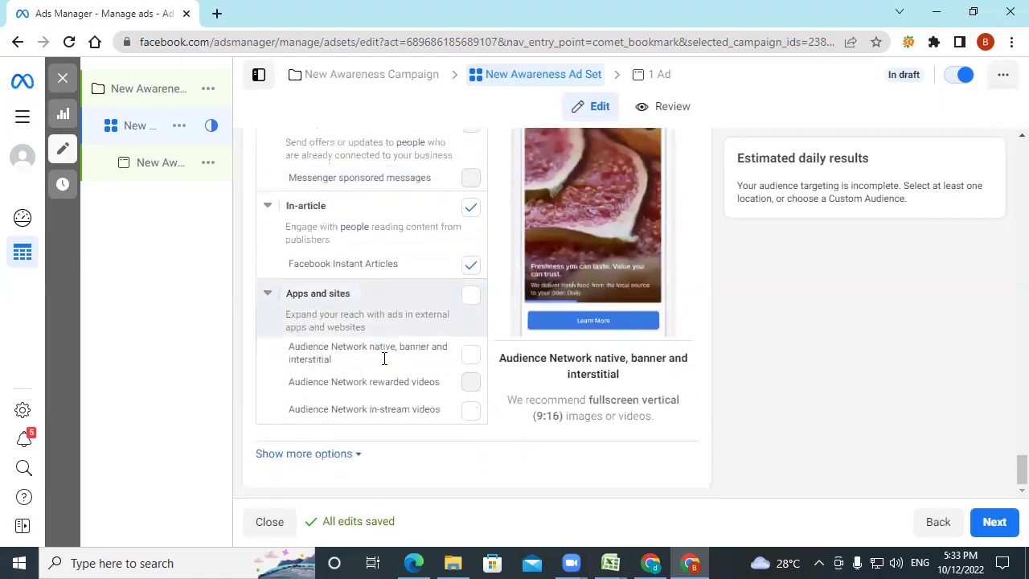
left_click(331, 454)
scroll(394, 440, "down", 2)
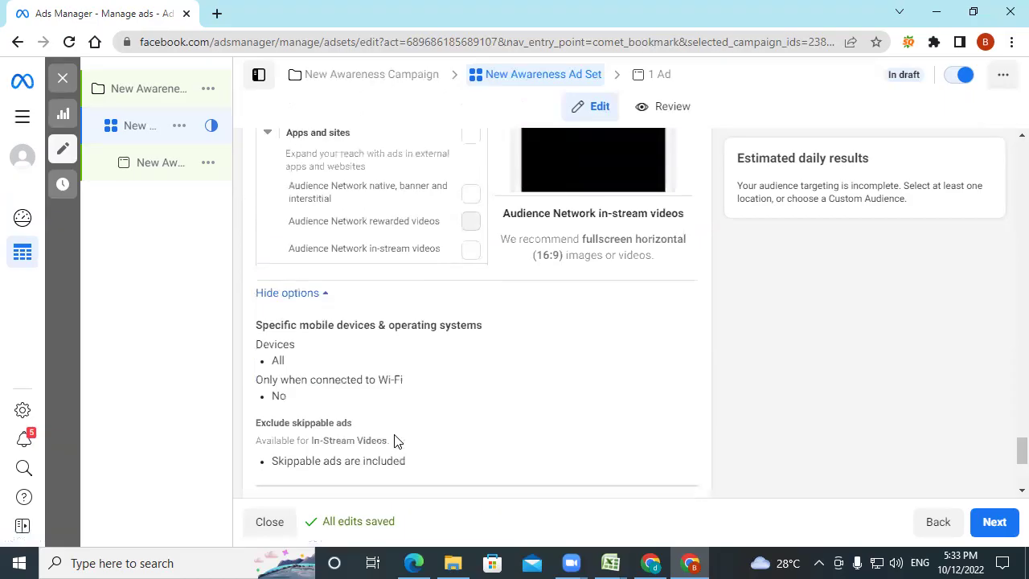
scroll(393, 440, "down", 1)
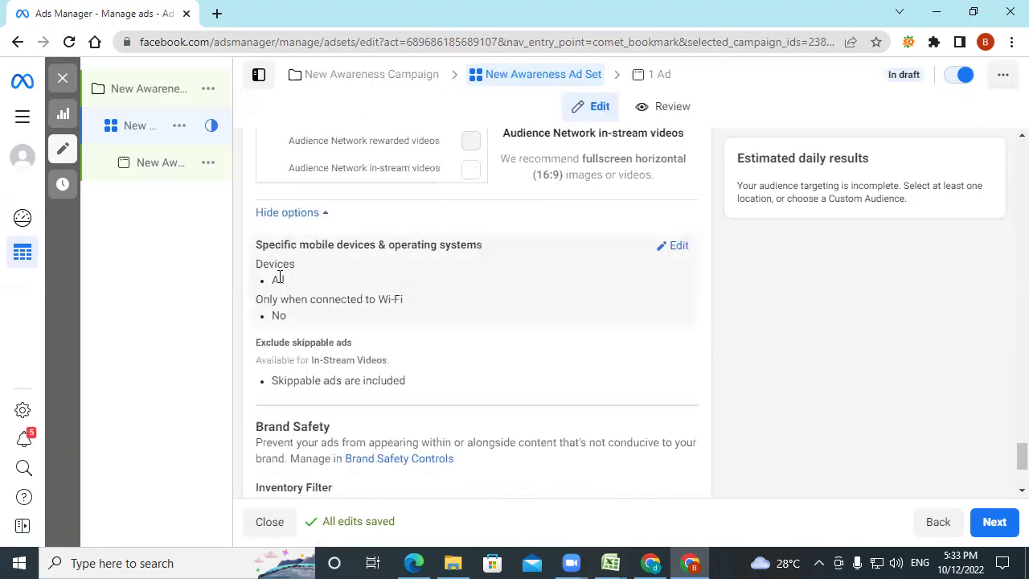
Step: Open the specific mobile devices and operating systems setting and check its device choices without changing the selection
left_click(680, 255)
left_click(607, 273)
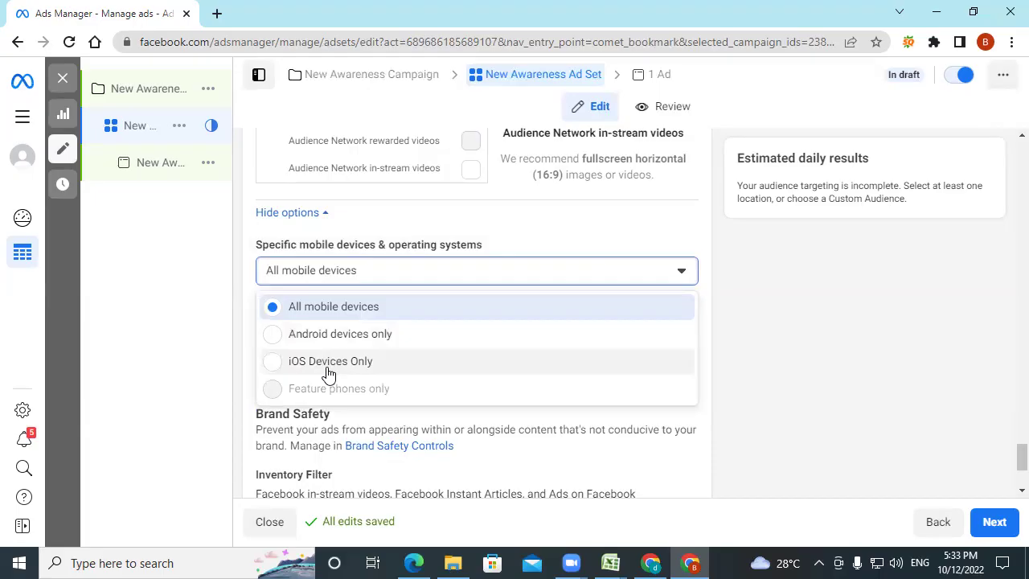
left_click(756, 321)
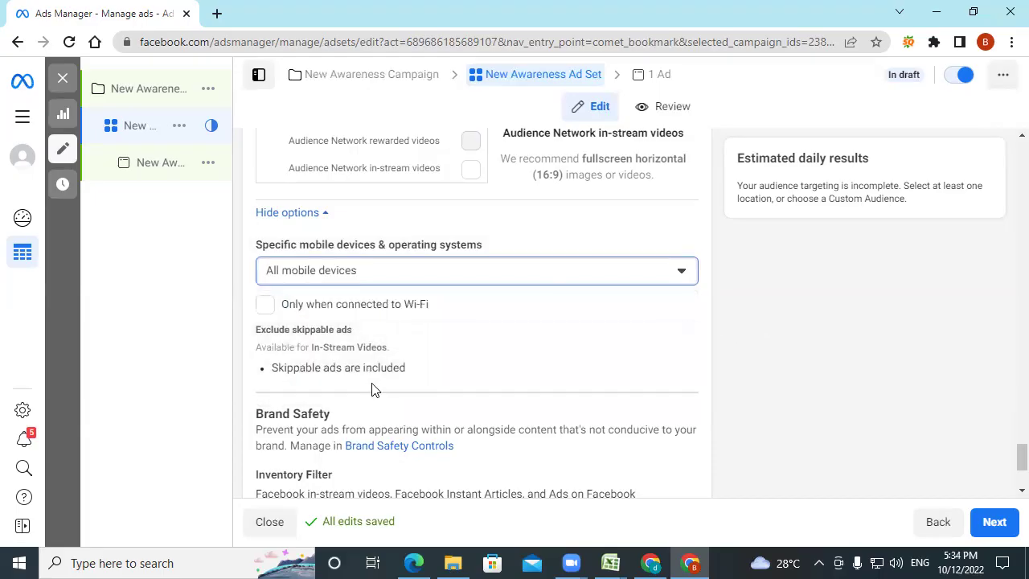
Step: Examine the Brand Safety inventory filter levels, and open the content type exclusions for editing
scroll(372, 391, "down", 1)
scroll(342, 303, "down", 1)
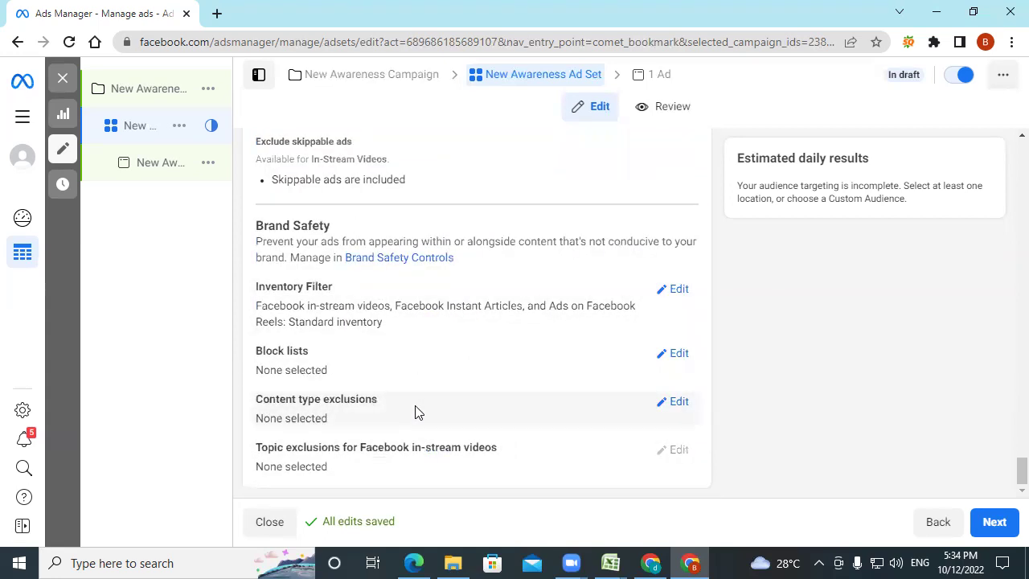
left_click(679, 291)
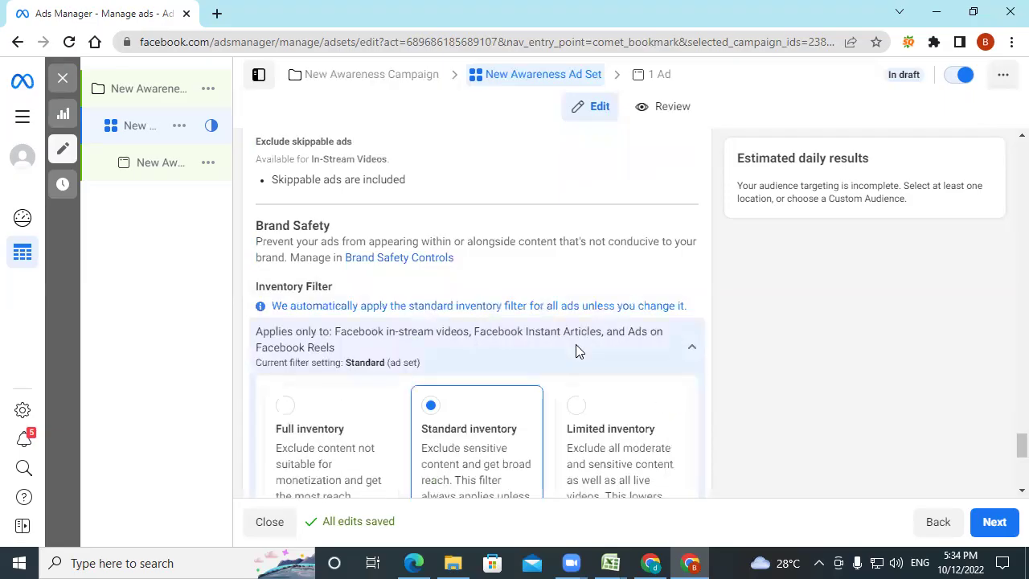
scroll(576, 351, "down", 2)
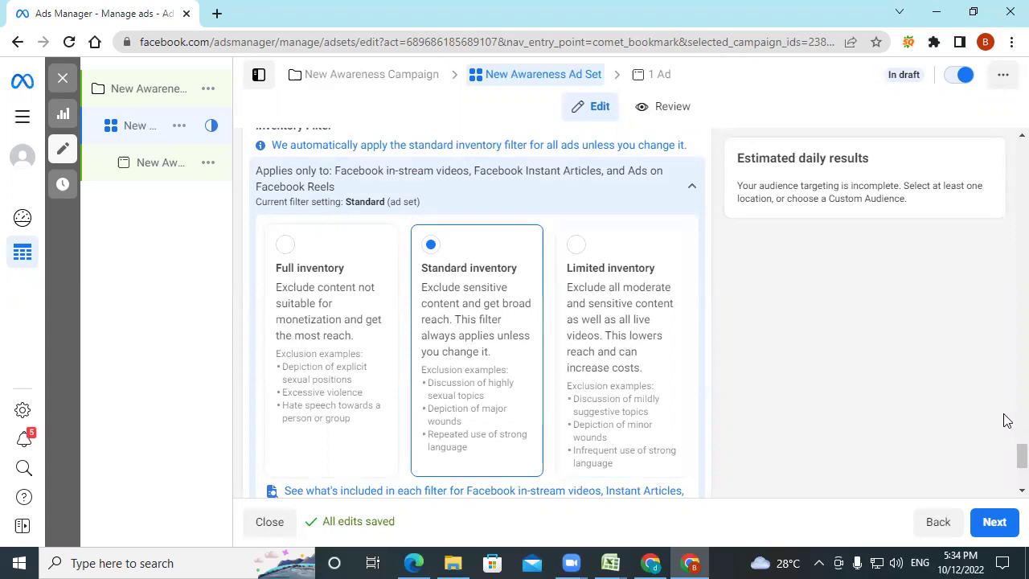
left_click(691, 187)
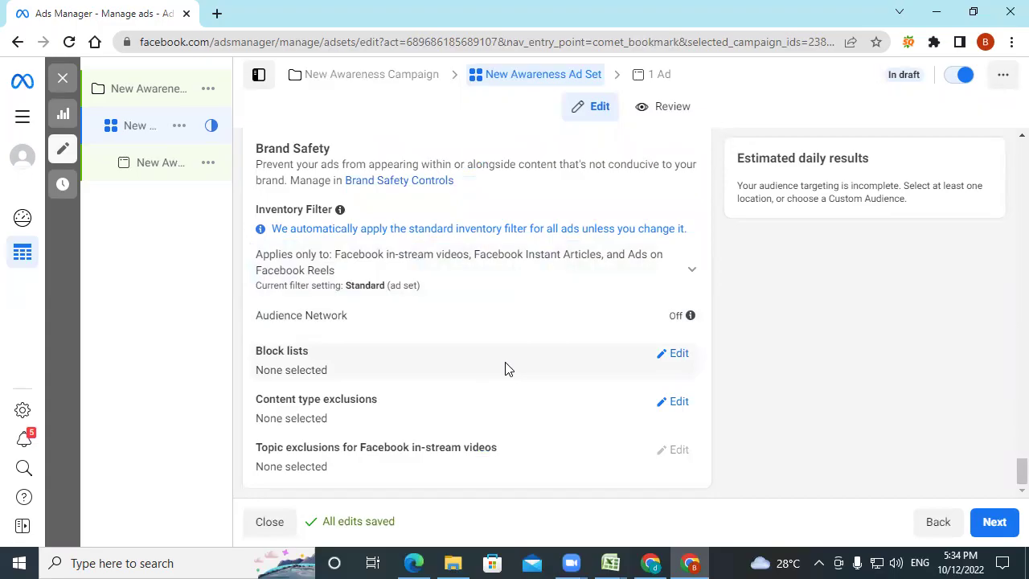
left_click(673, 403)
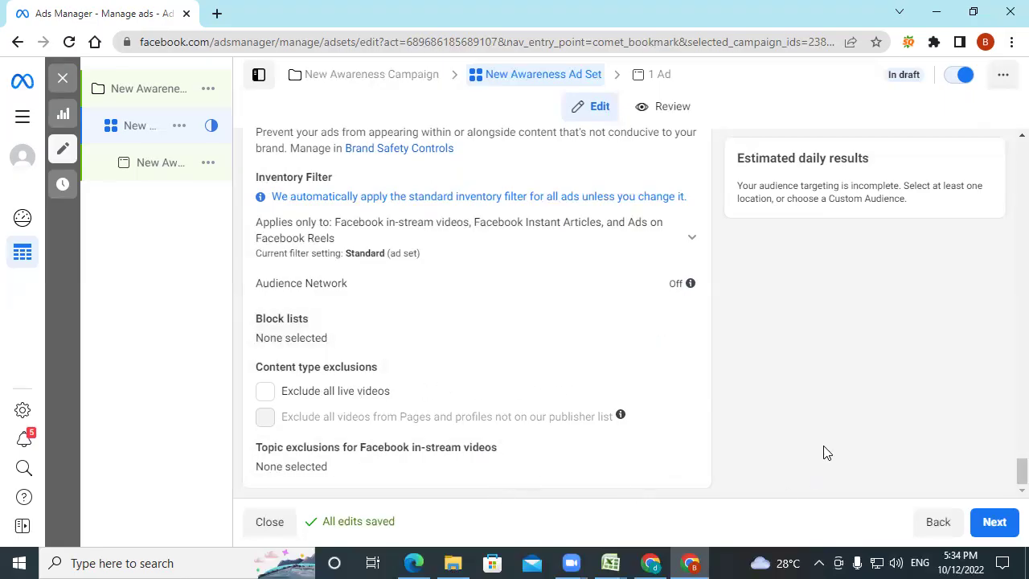
Step: Continue to the New Awareness Ad and check which Instagram accounts can be selected under Identity
left_click(974, 518)
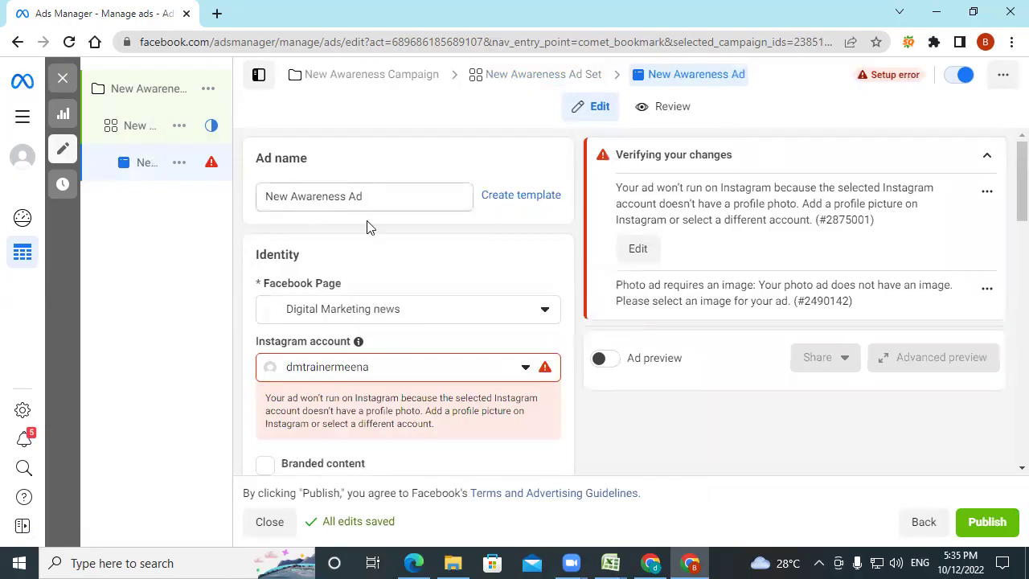
left_click(381, 377)
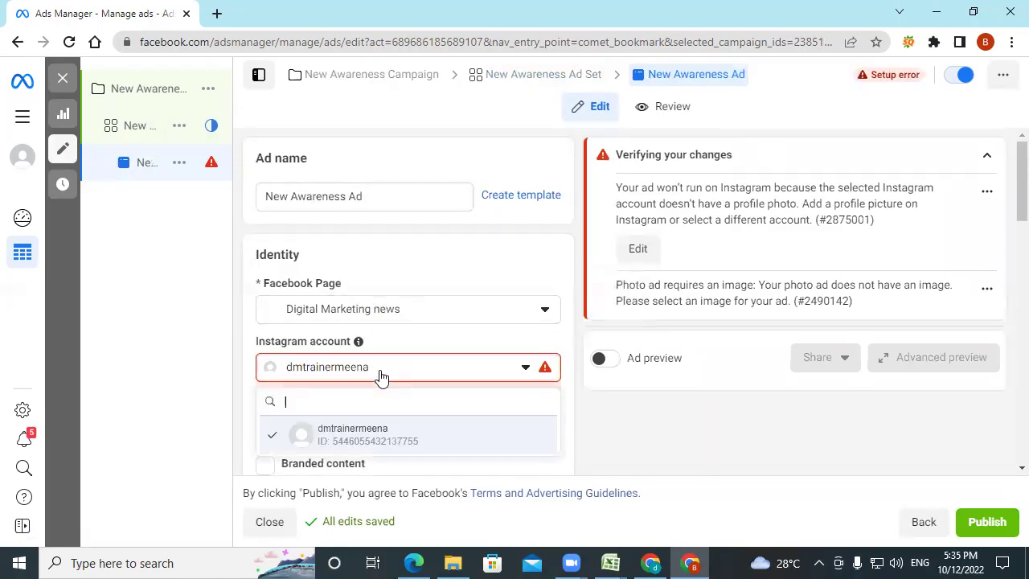
left_click(381, 378)
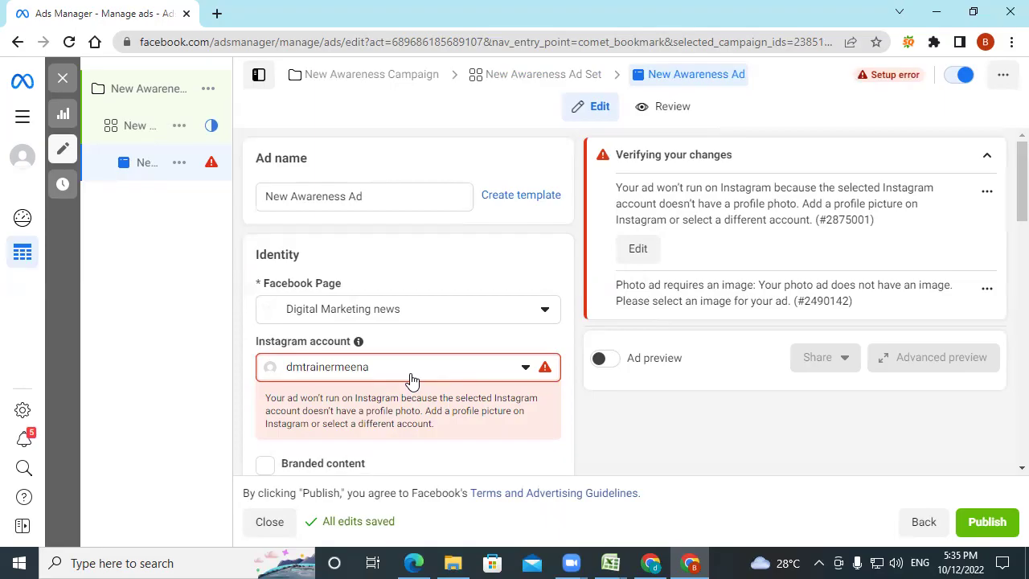
scroll(414, 377, "down", 1)
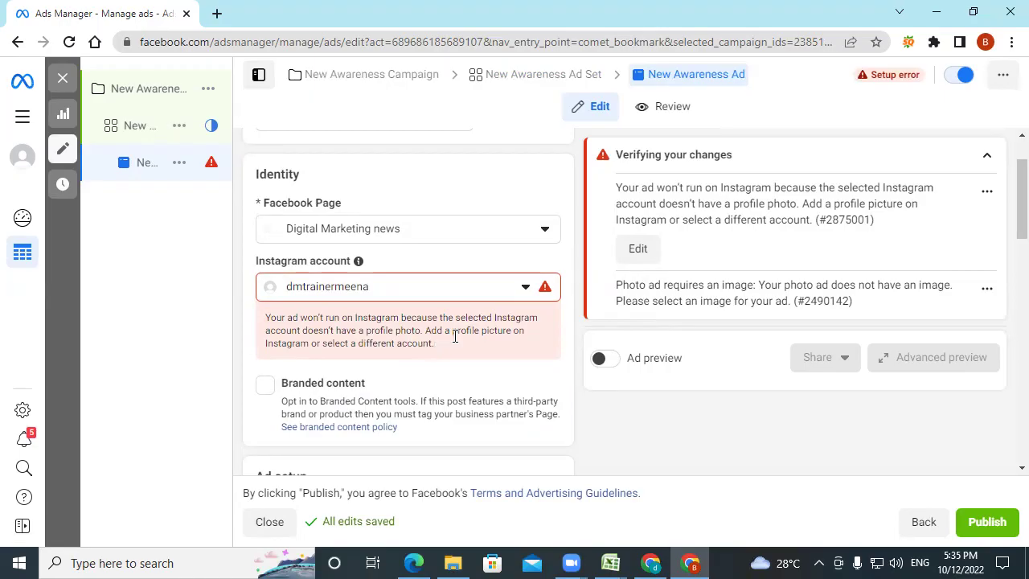
left_click(527, 289)
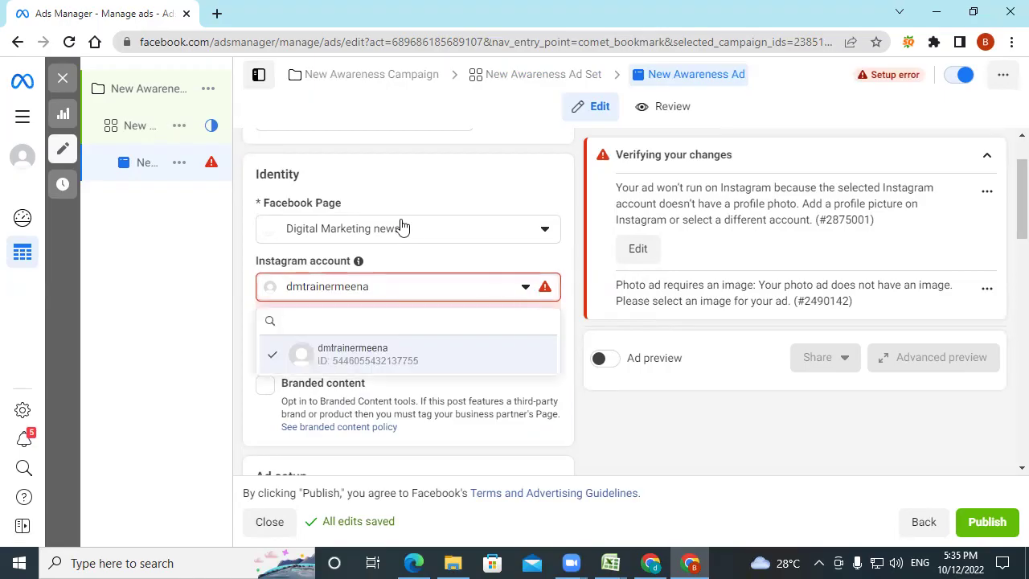
Step: Return to the ad set, remove Instagram from the placement platforms, and continue to the ad
left_click(124, 137)
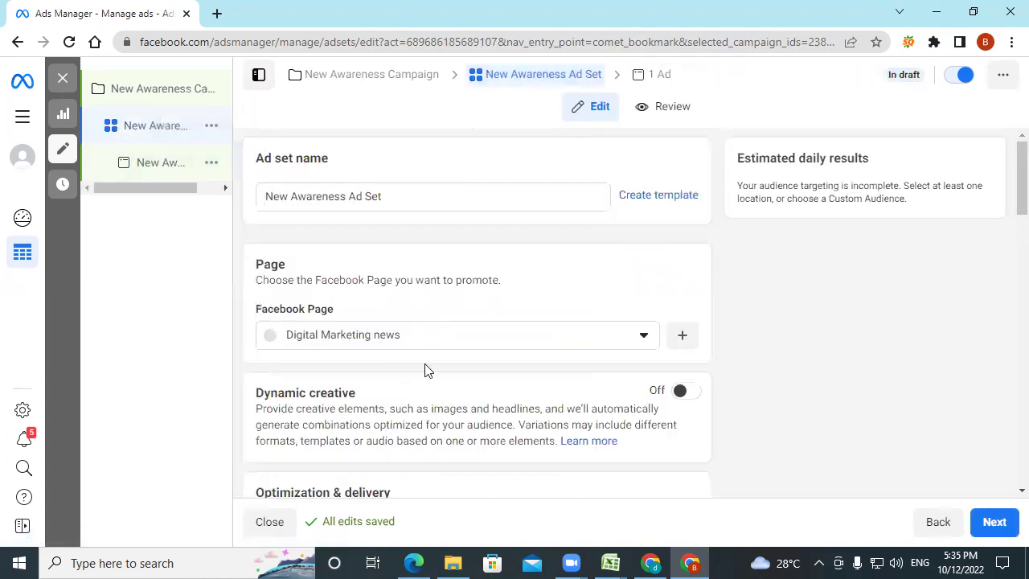
scroll(426, 369, "down", 3)
scroll(426, 370, "down", 13)
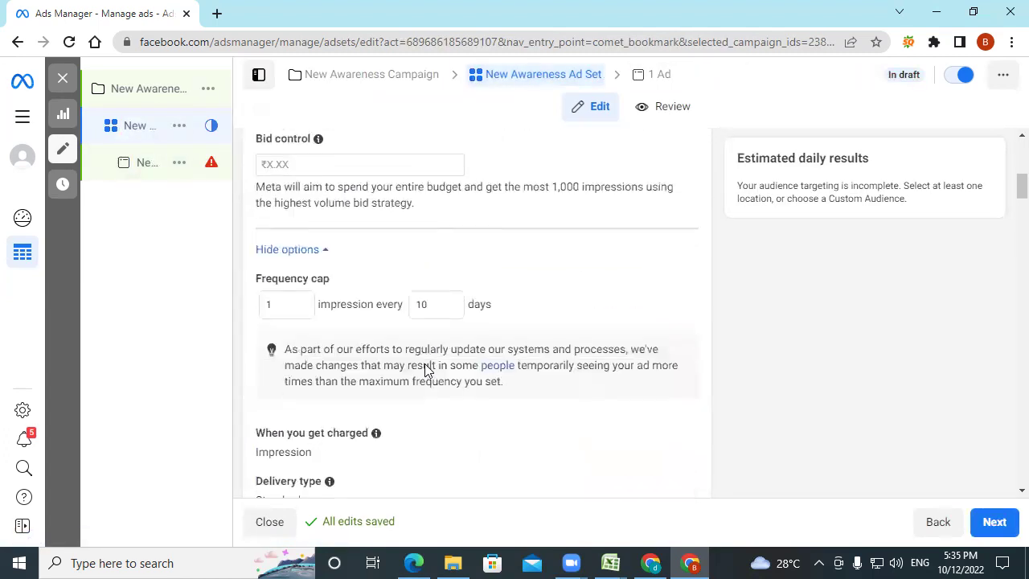
scroll(426, 370, "down", 12)
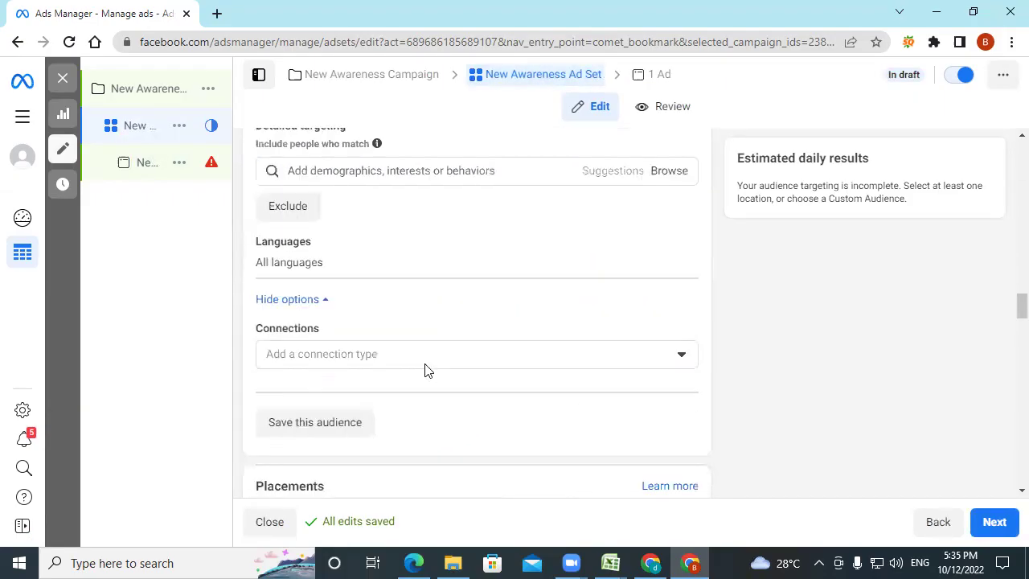
scroll(426, 370, "down", 6)
left_click(421, 271)
left_click(993, 522)
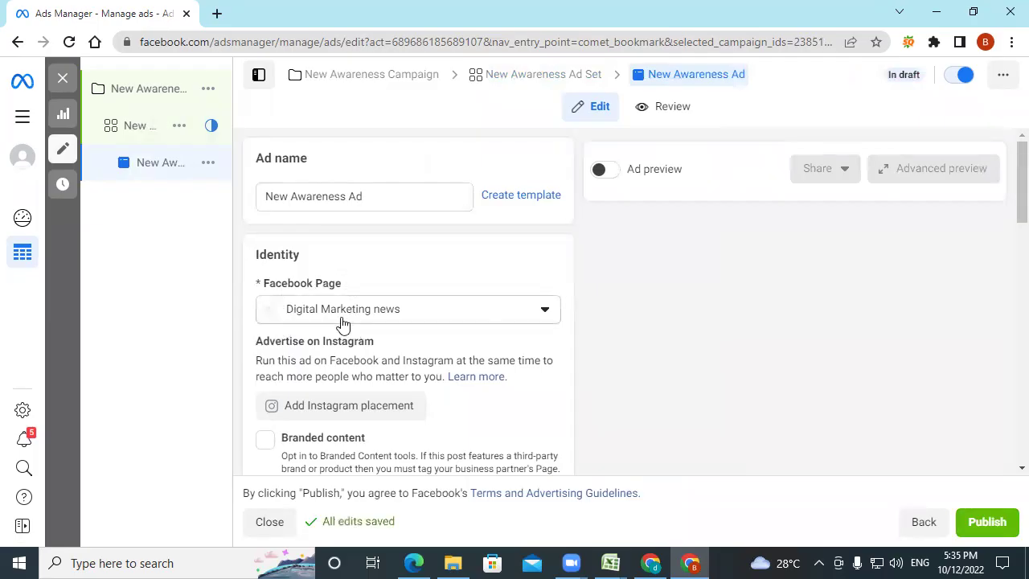
Step: Add the 1920 × 1024 "Importance-o..." account image to the single-image ad, keeping the recommended crops for all placements
scroll(425, 360, "down", 2)
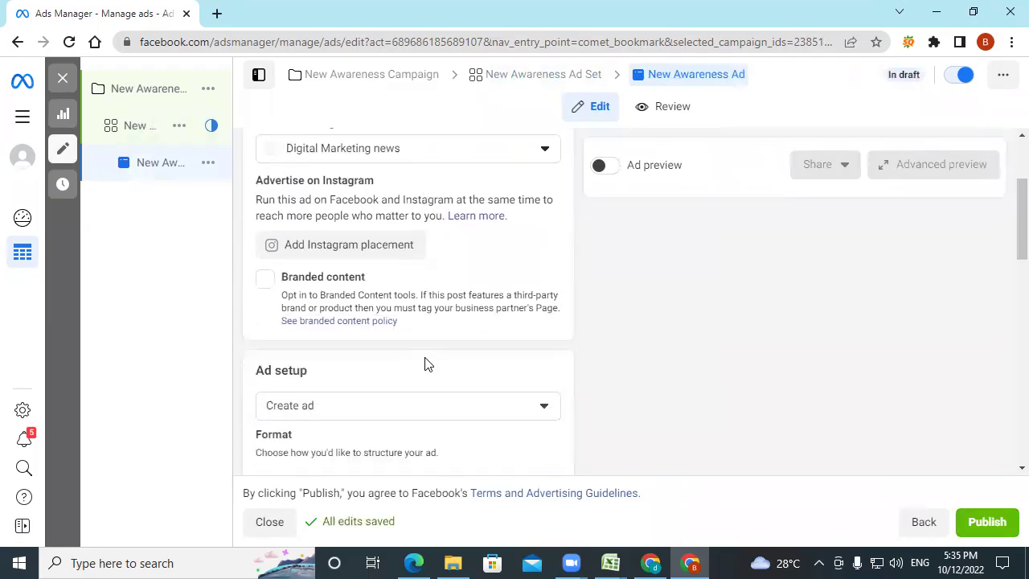
scroll(426, 364, "down", 1)
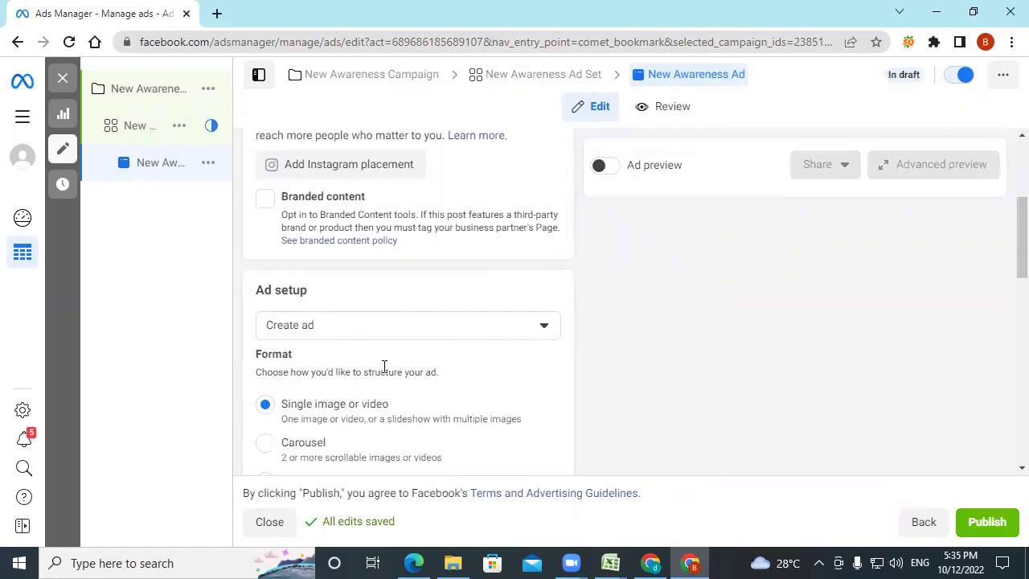
scroll(384, 366, "down", 1)
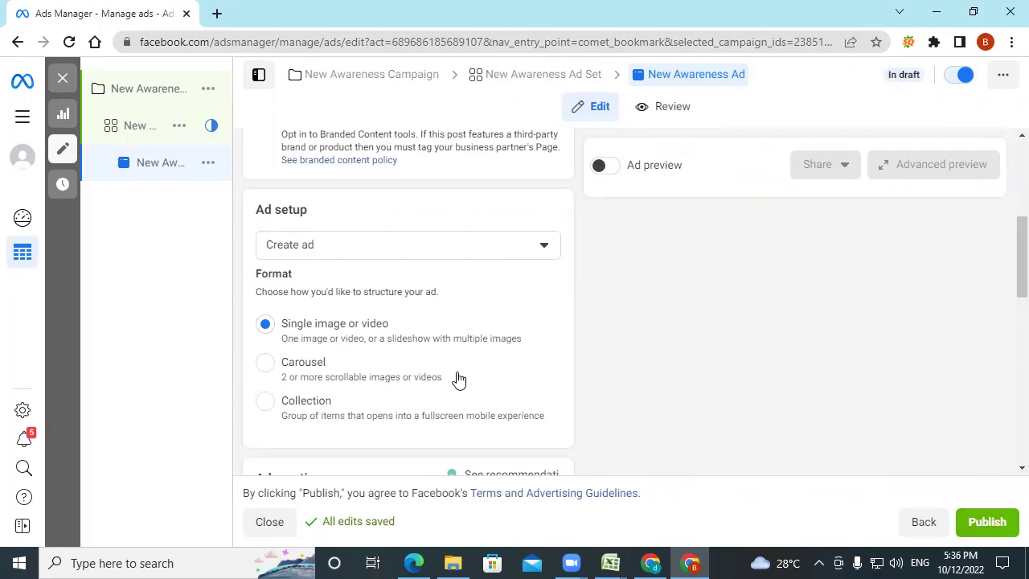
scroll(327, 334, "down", 2)
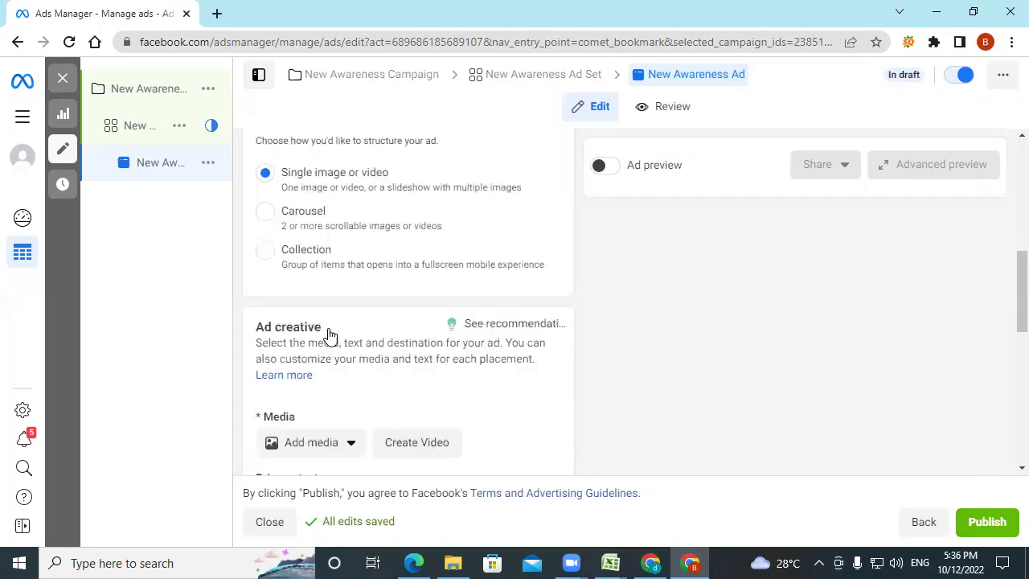
left_click(296, 432)
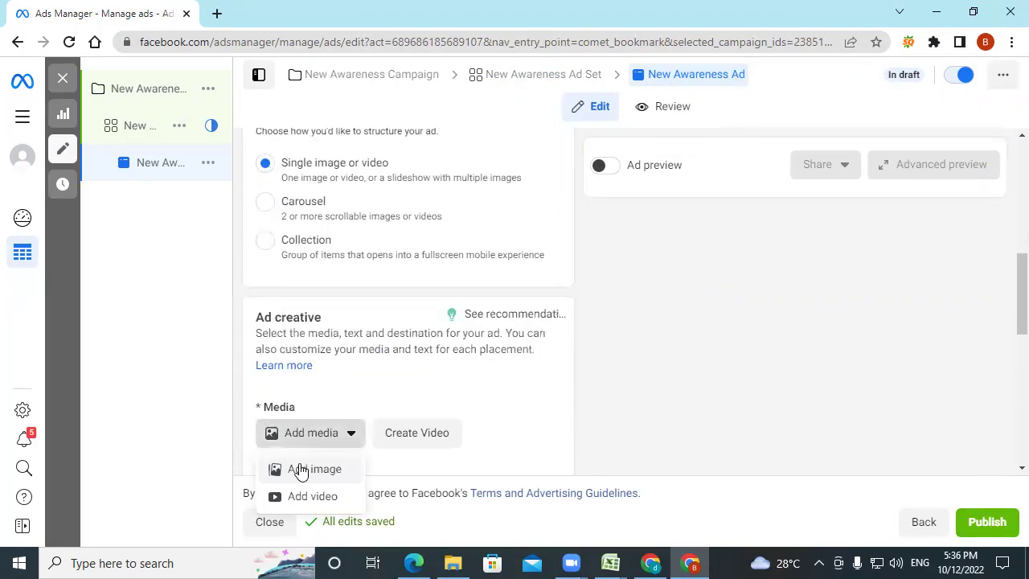
left_click(299, 466)
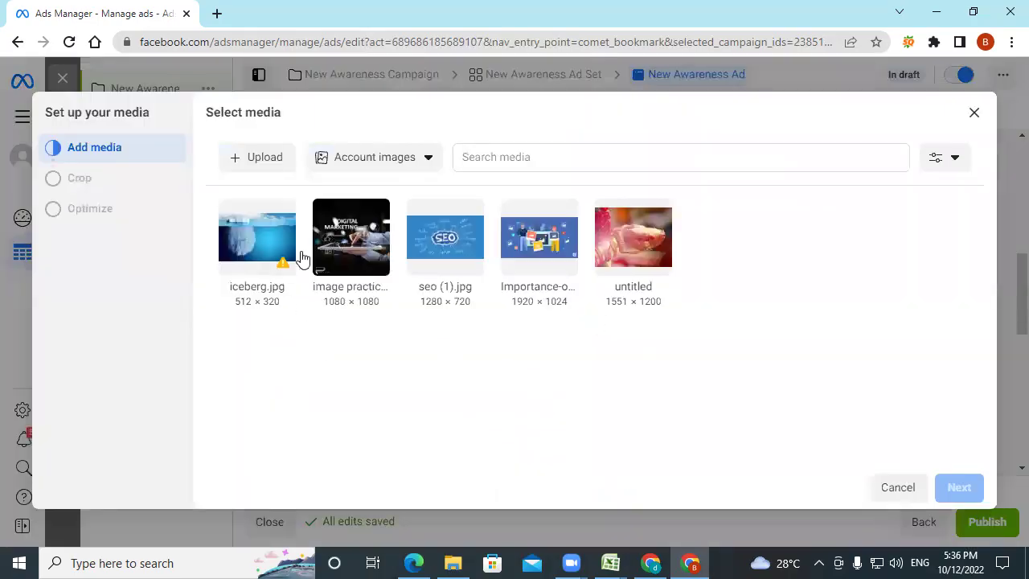
left_click(536, 256)
left_click(960, 488)
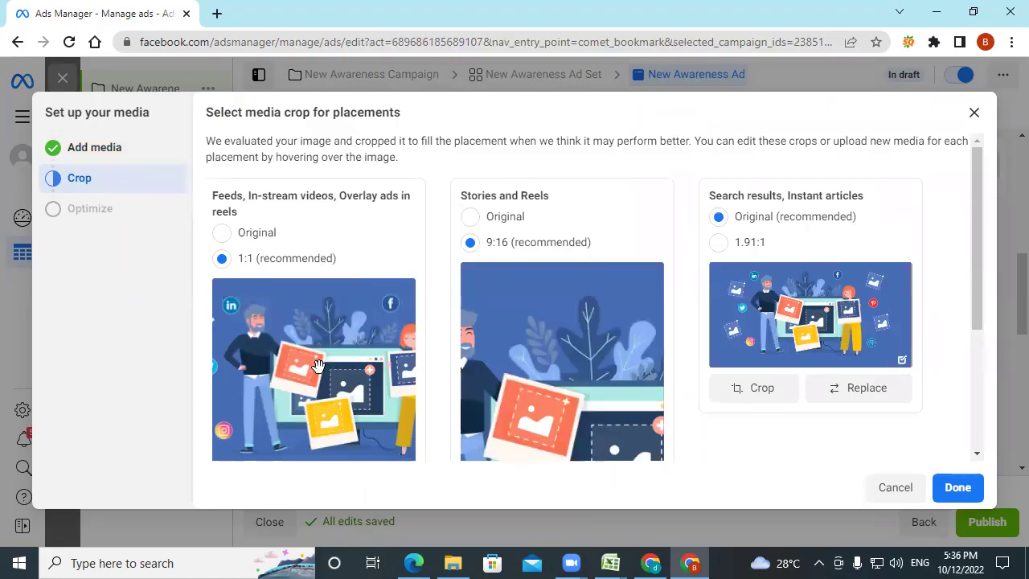
scroll(318, 365, "down", 1)
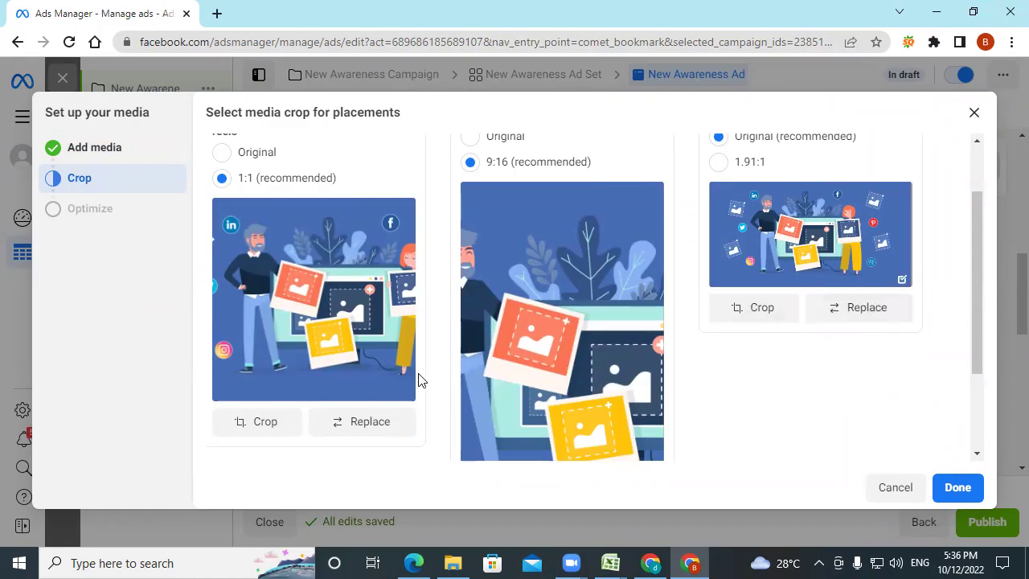
left_click(952, 488)
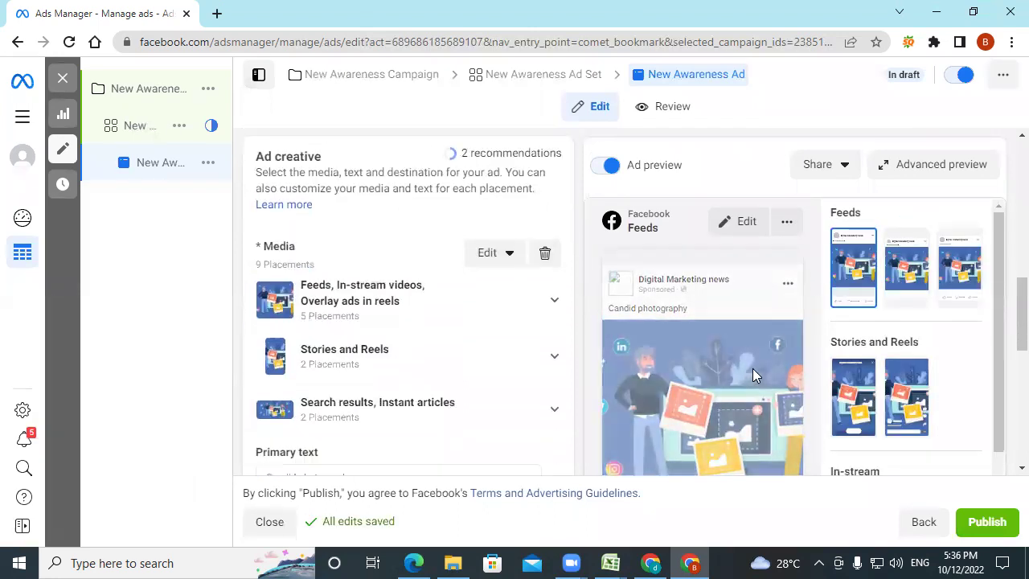
Step: Examine the ad in Advanced preview across Feeds, Stories and Reels, and the other placements, and close the preview
left_click(940, 169)
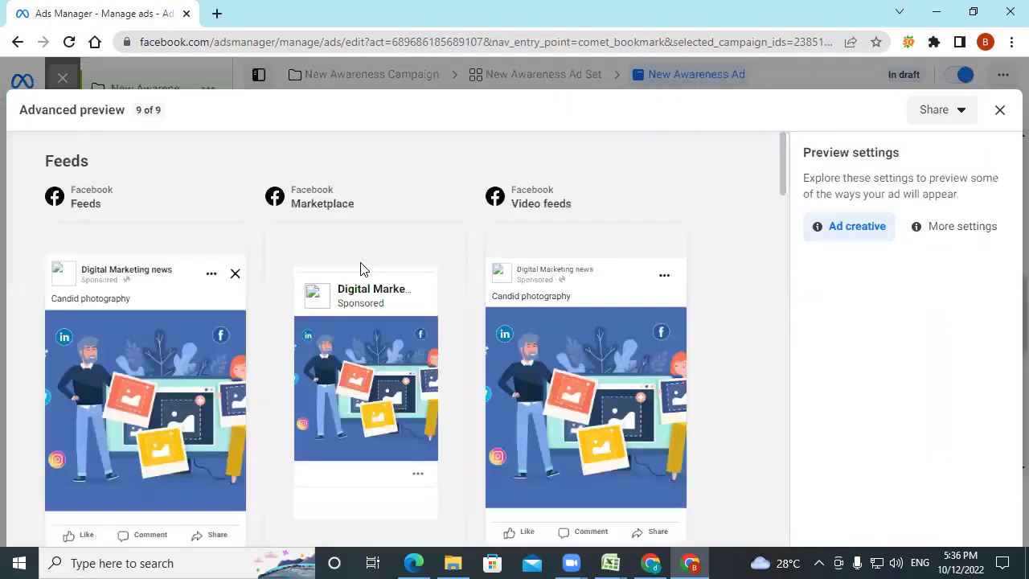
scroll(159, 247, "down", 1)
scroll(155, 253, "up", 1)
scroll(701, 377, "down", 5)
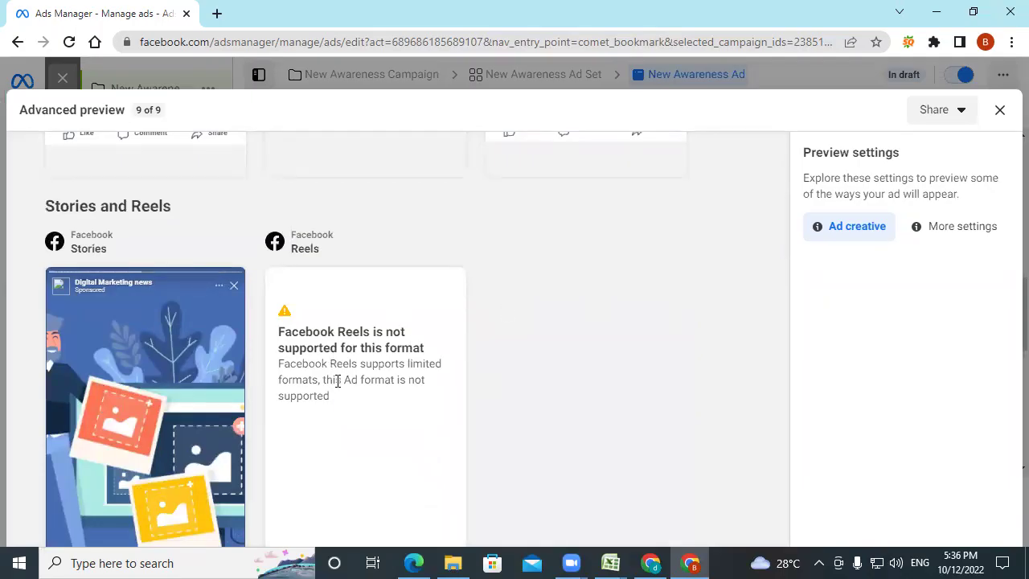
scroll(473, 370, "down", 5)
scroll(198, 258, "down", 4)
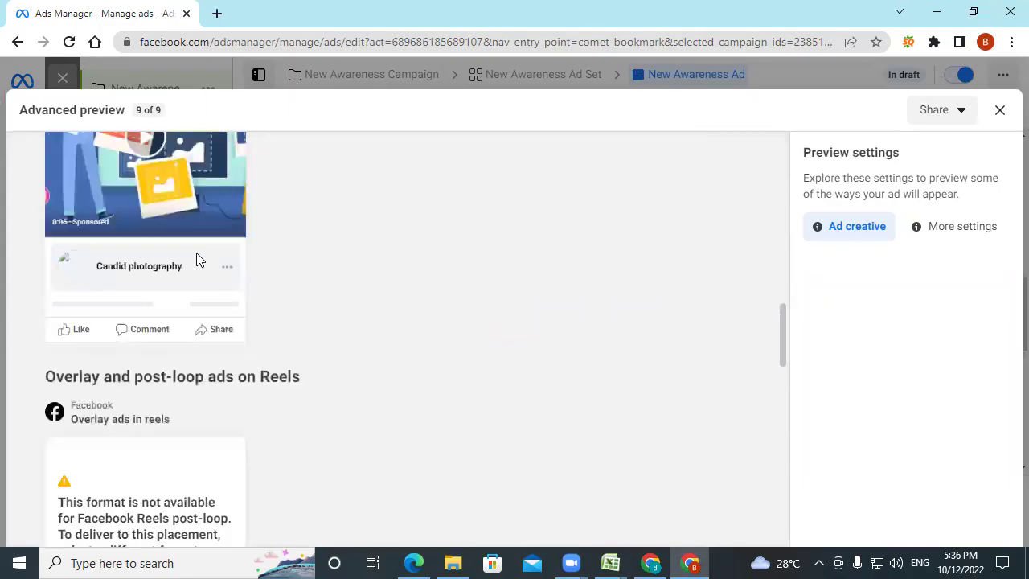
scroll(636, 324, "up", 5)
left_click(998, 109)
scroll(546, 354, "down", 2)
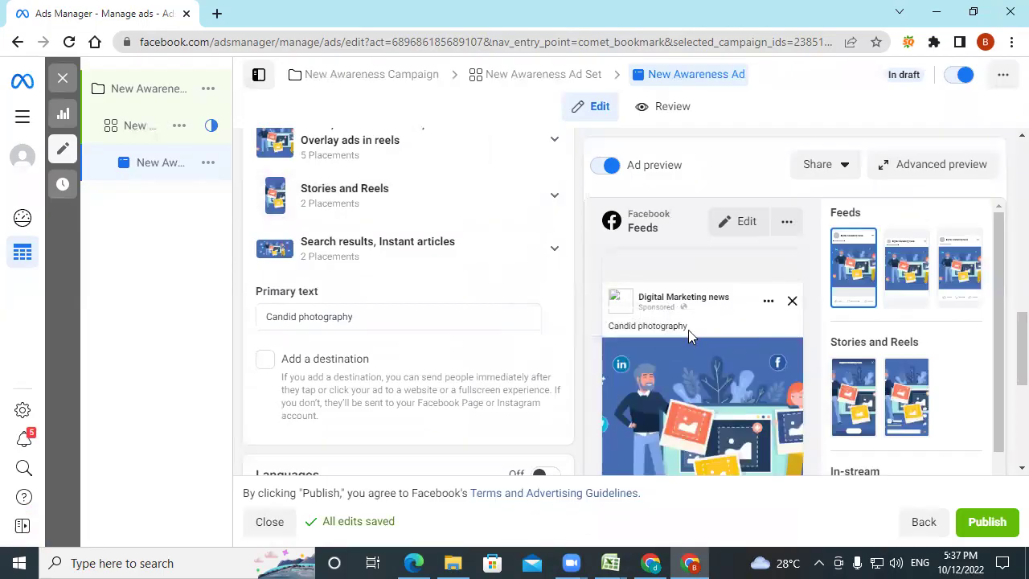
Step: Try to add a destination to the ad below its primary text, and decline removing the customized assets
scroll(410, 367, "down", 1)
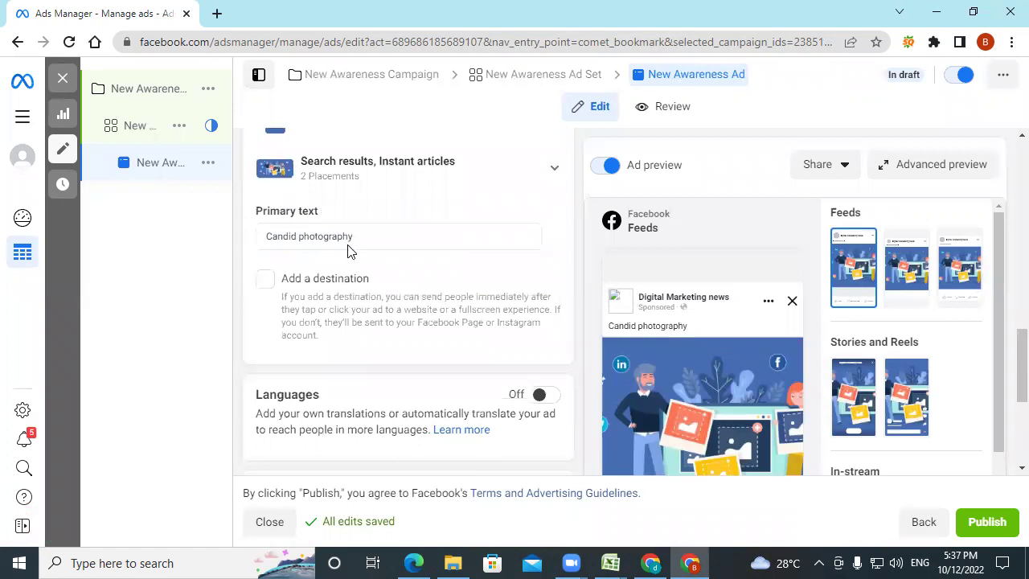
left_click_drag(367, 234, 257, 249)
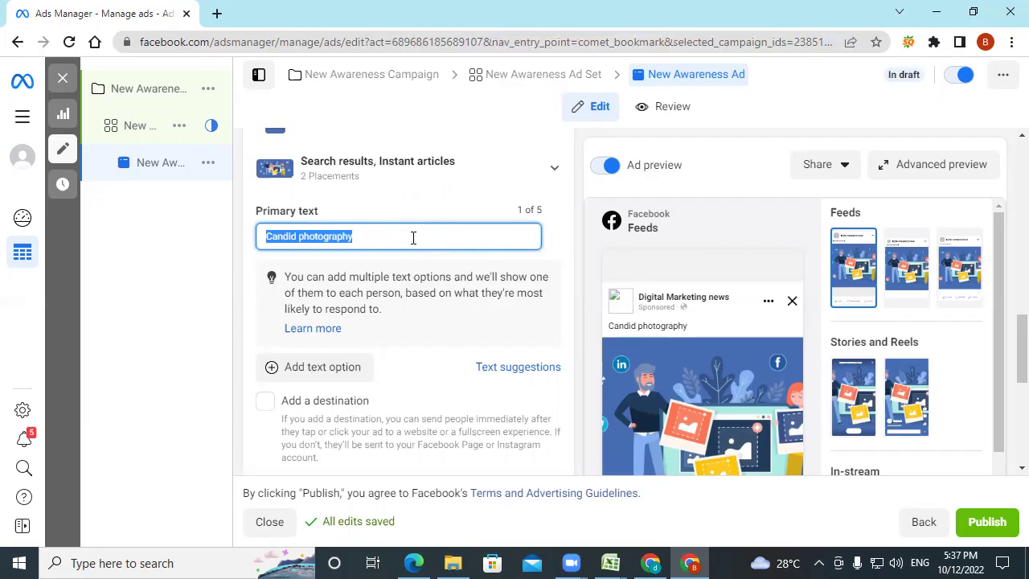
scroll(412, 239, "down", 3)
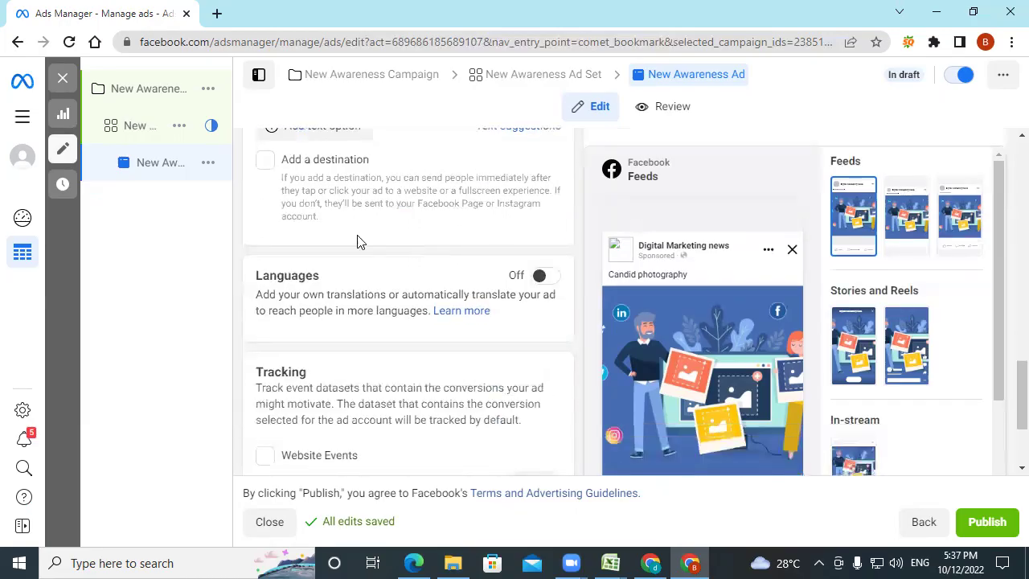
left_click(265, 165)
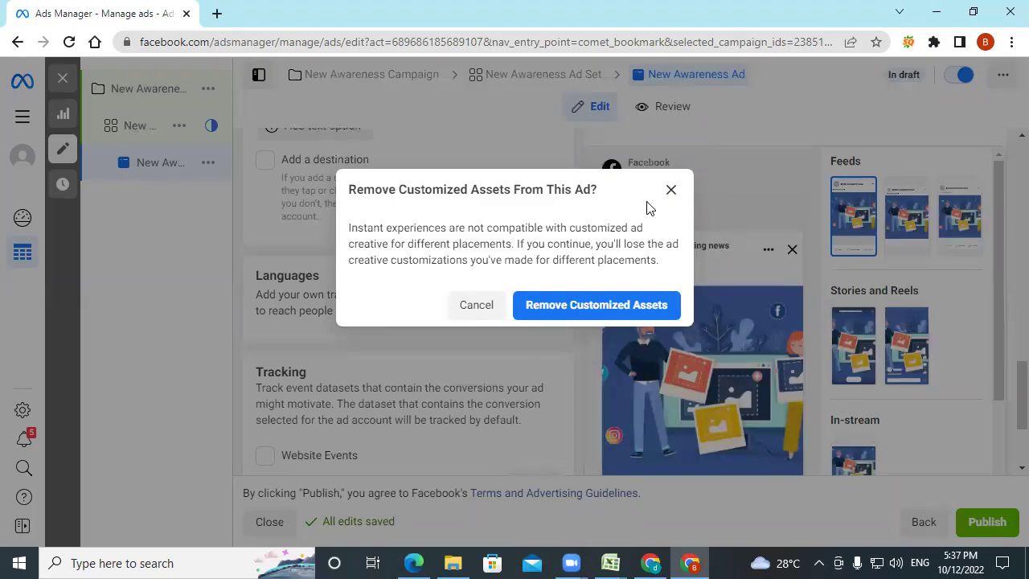
left_click(673, 193)
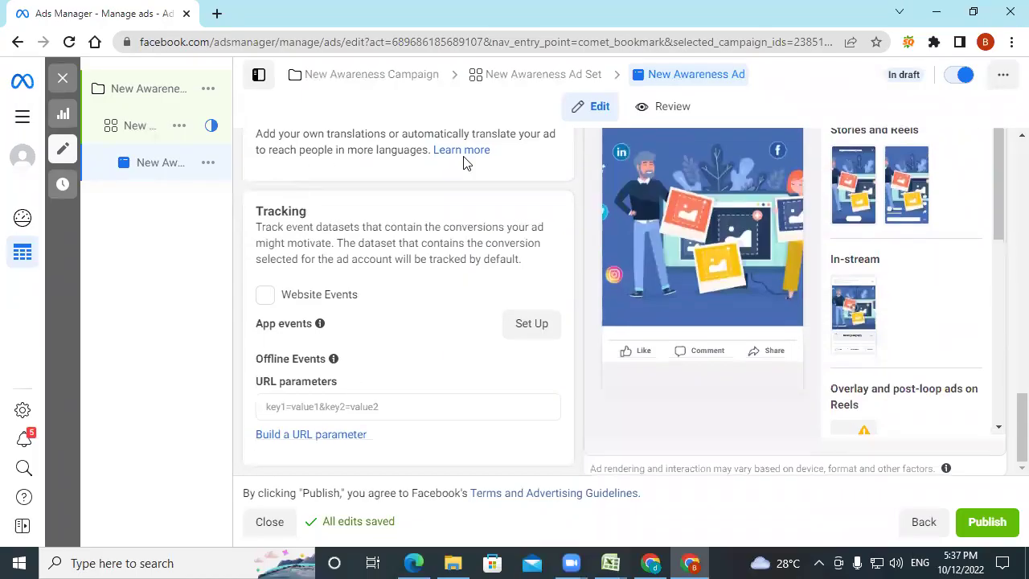
Step: Review the ad's Languages and Tracking settings and add a second, empty primary text option below "Candid photography"
scroll(485, 198, "up", 1)
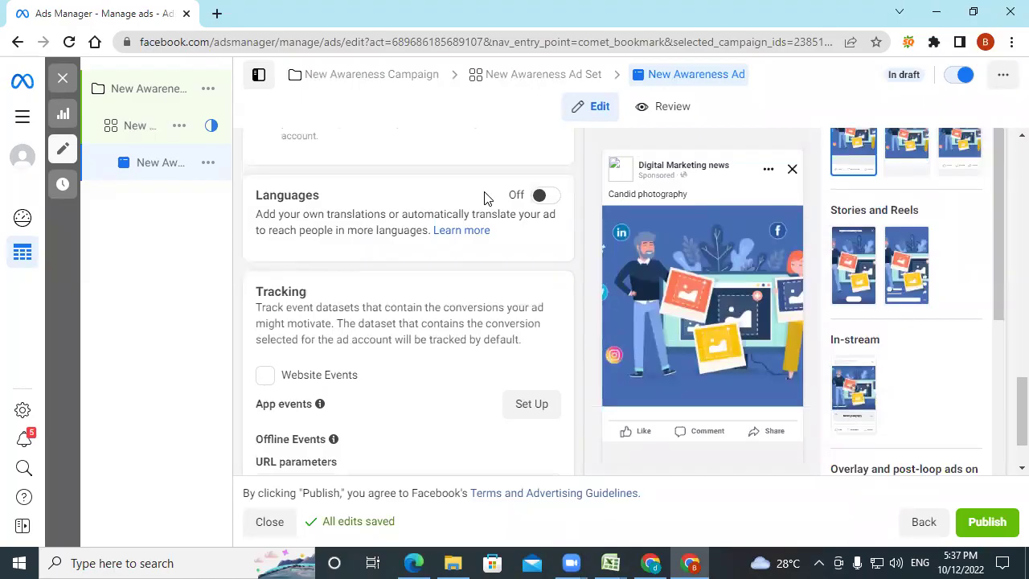
scroll(424, 278, "down", 1)
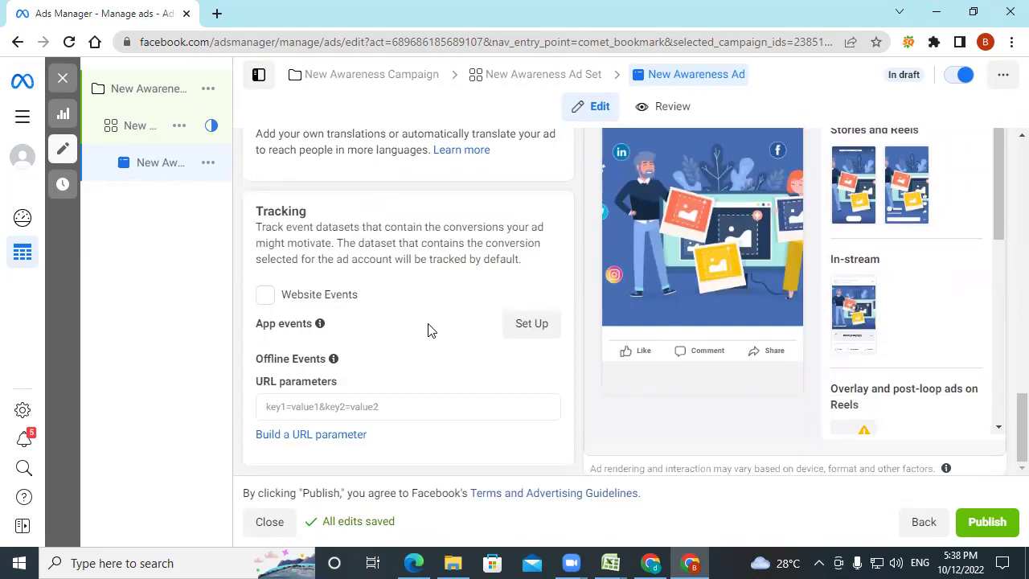
scroll(428, 330, "up", 4)
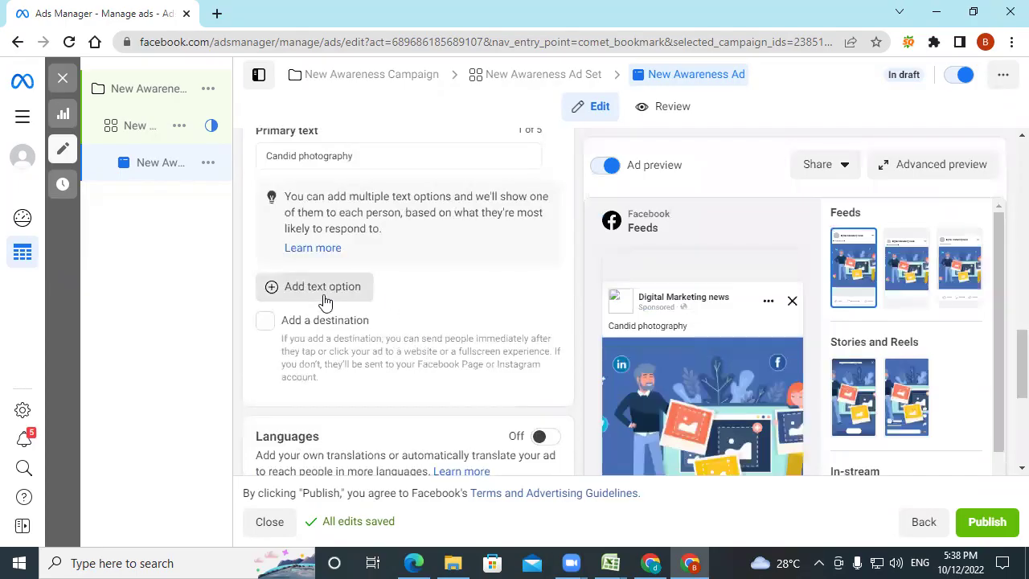
scroll(320, 317, "up", 1)
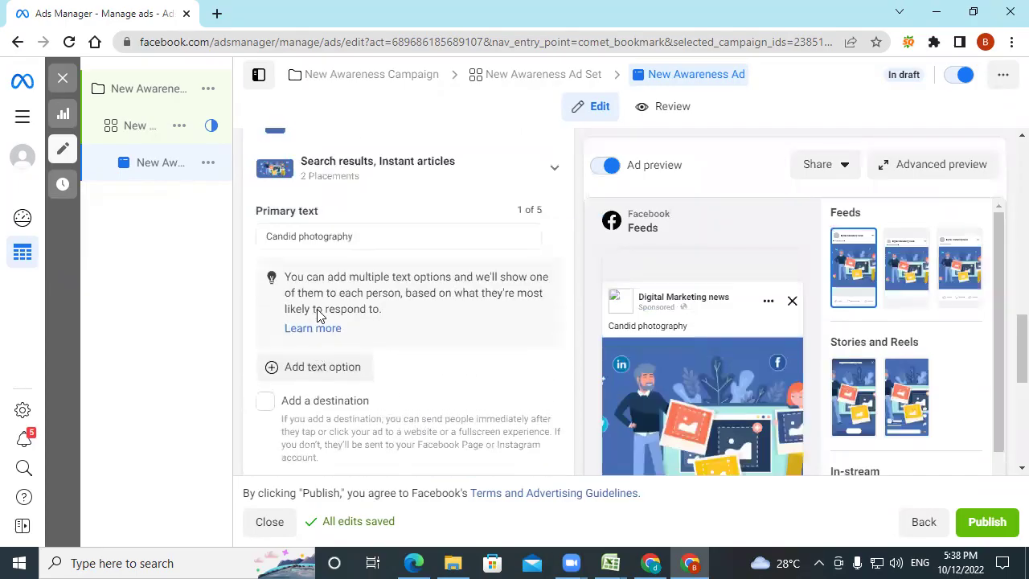
left_click(301, 368)
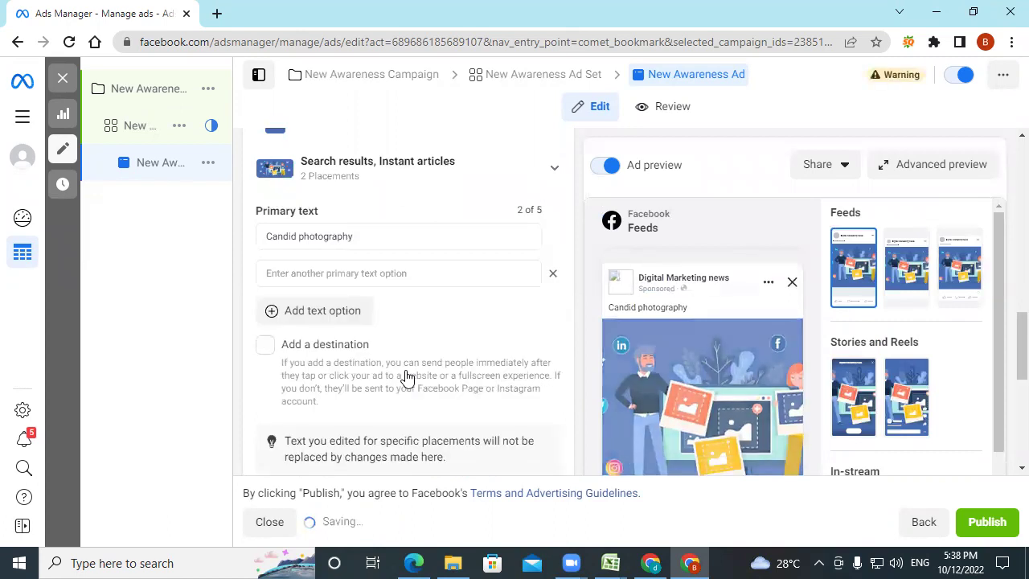
Step: Try Website Events tracking for the ad, turn it off again, and return to the ad name and identity settings
scroll(406, 376, "down", 5)
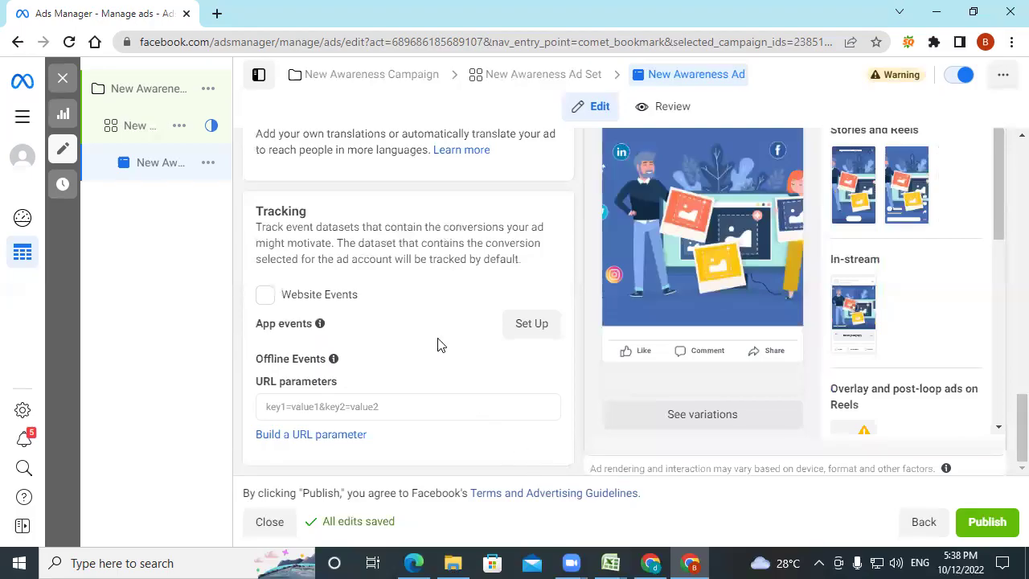
left_click(306, 302)
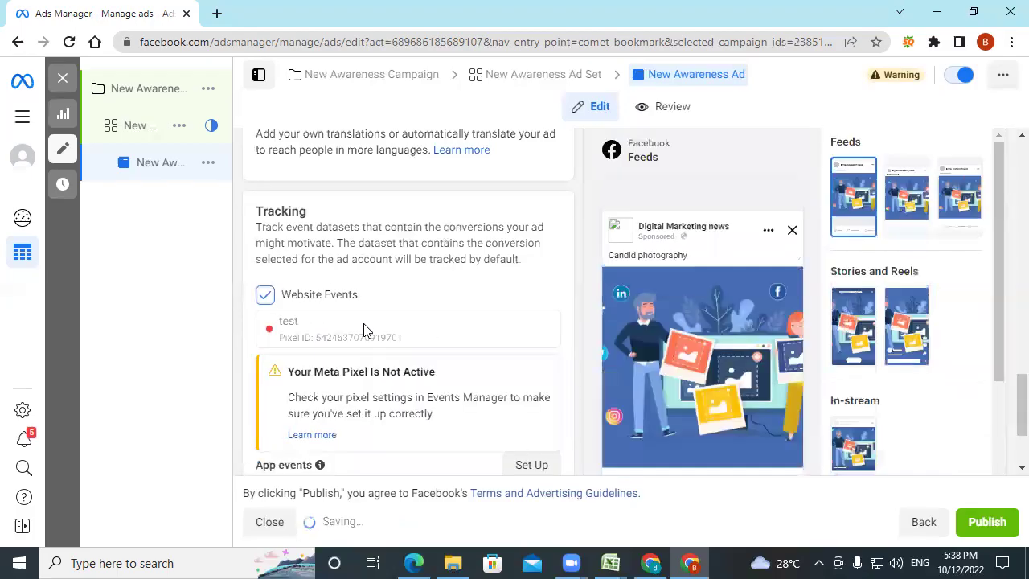
scroll(307, 270, "down", 2)
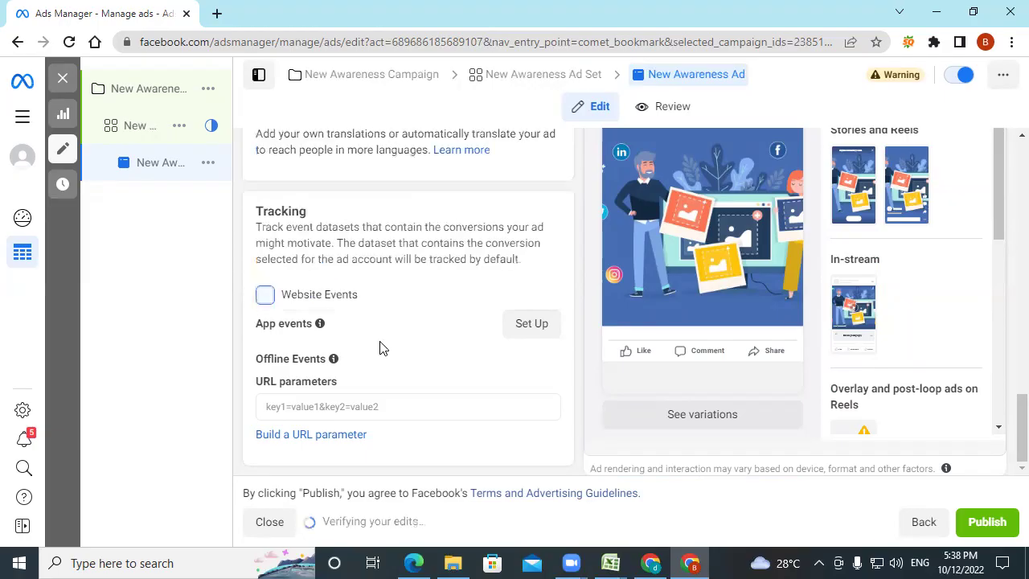
scroll(381, 347, "up", 15)
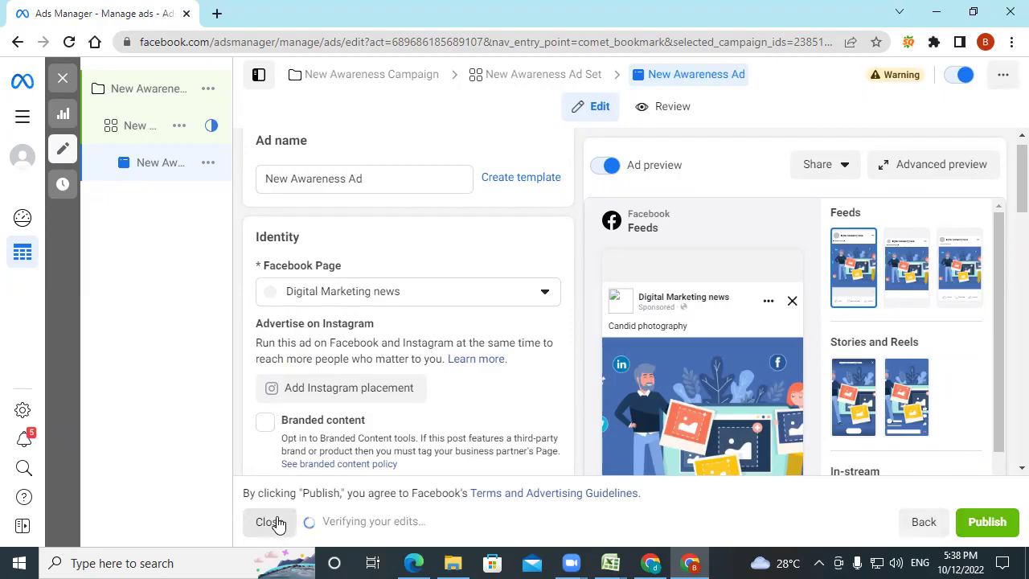
Step: Switch to Facebook-PDF.pdf in Microsoft Edge and read pages 64 to 70 on account setup, campaign objectives and campaign naming
left_click(414, 562)
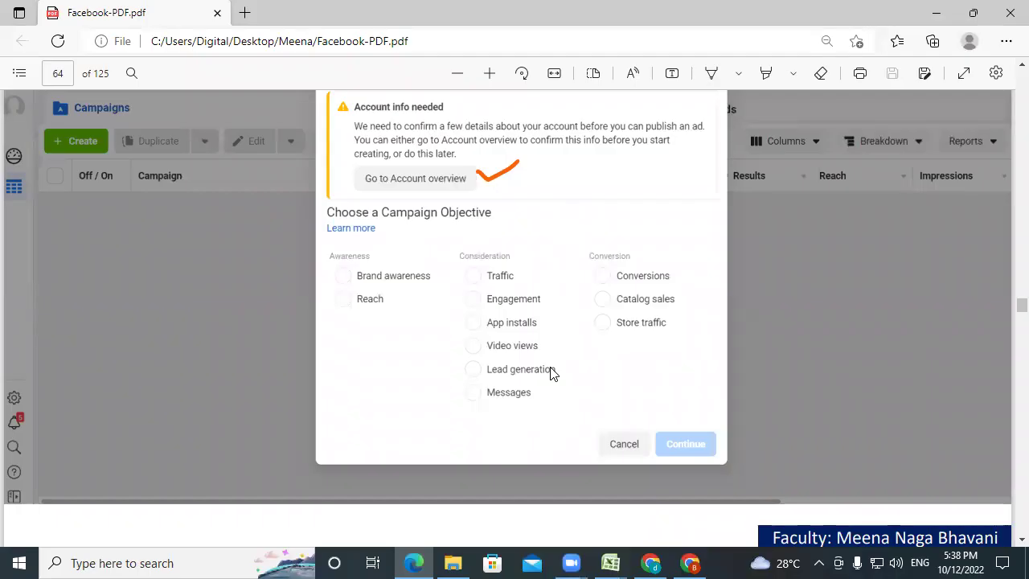
scroll(553, 372, "down", 7)
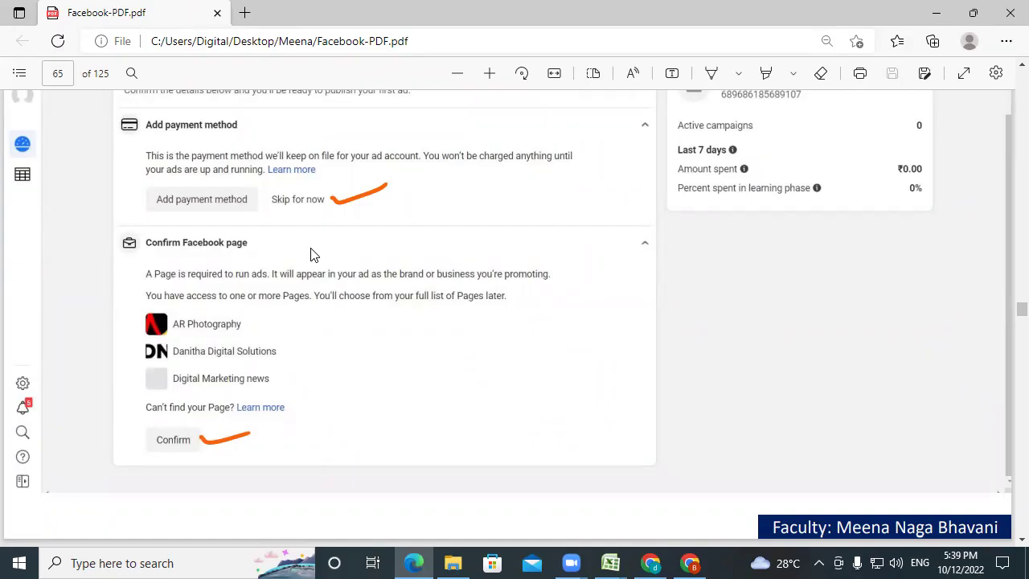
scroll(314, 254, "down", 6)
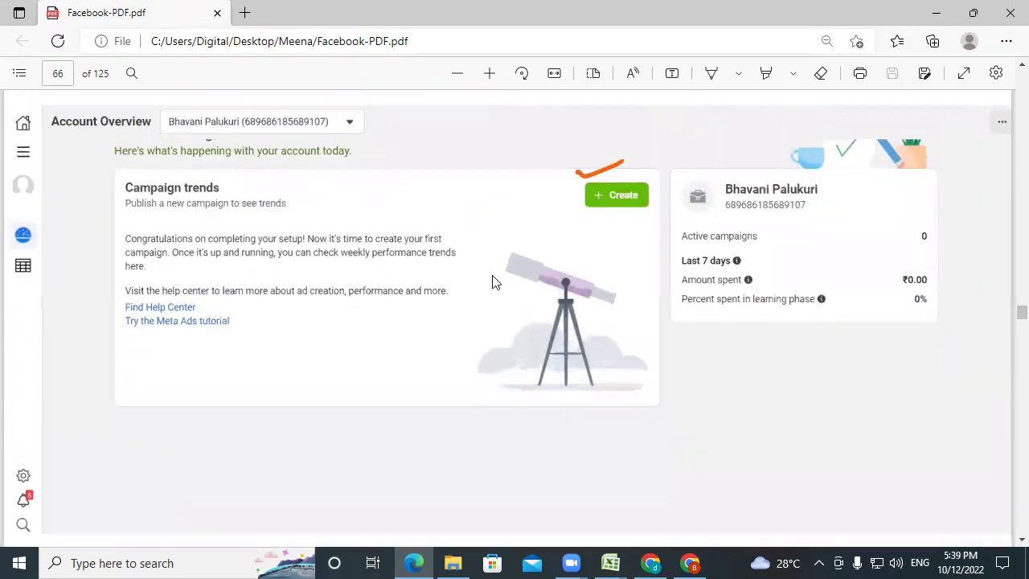
scroll(494, 281, "down", 6)
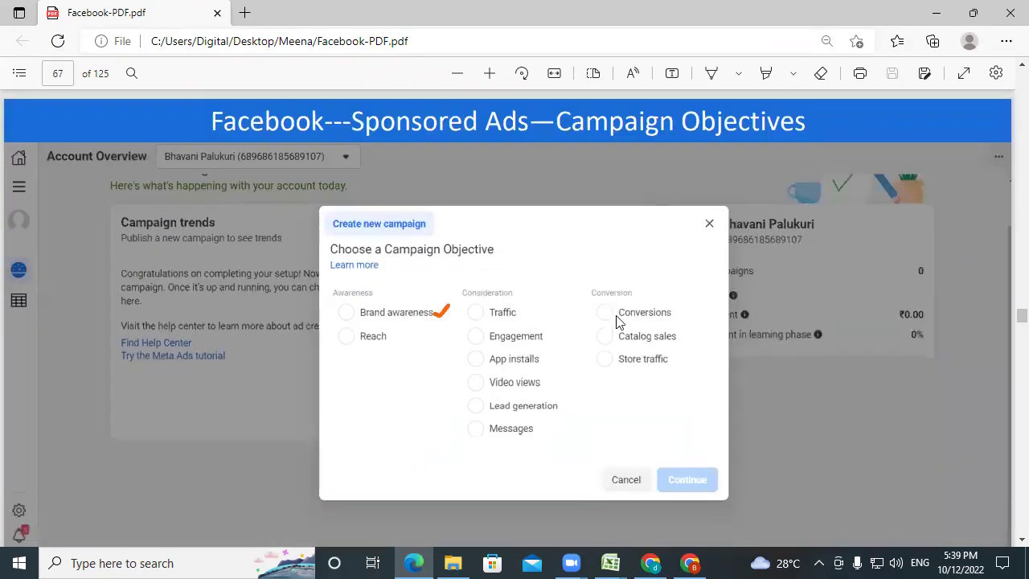
scroll(618, 323, "down", 6)
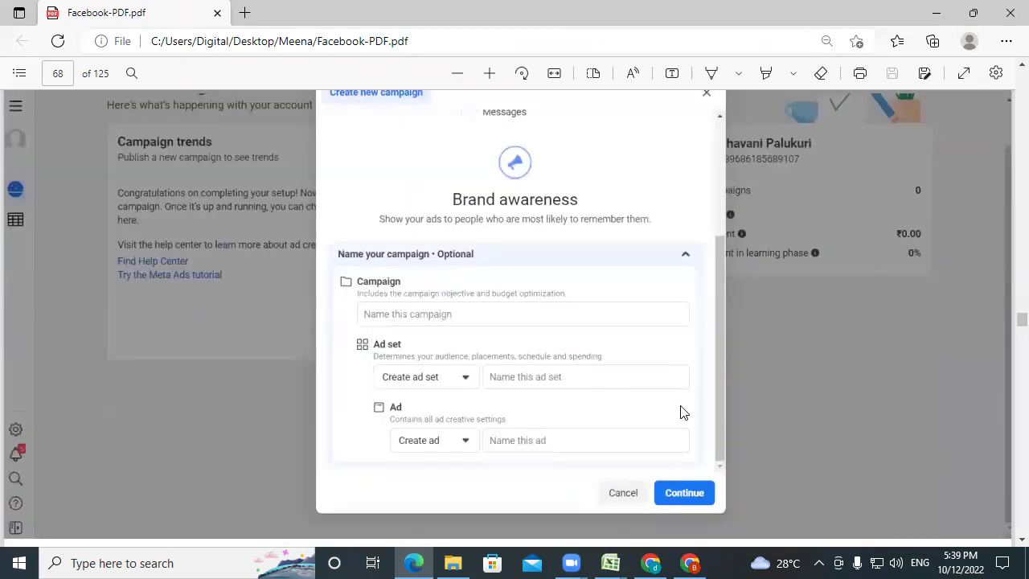
scroll(657, 406, "down", 6)
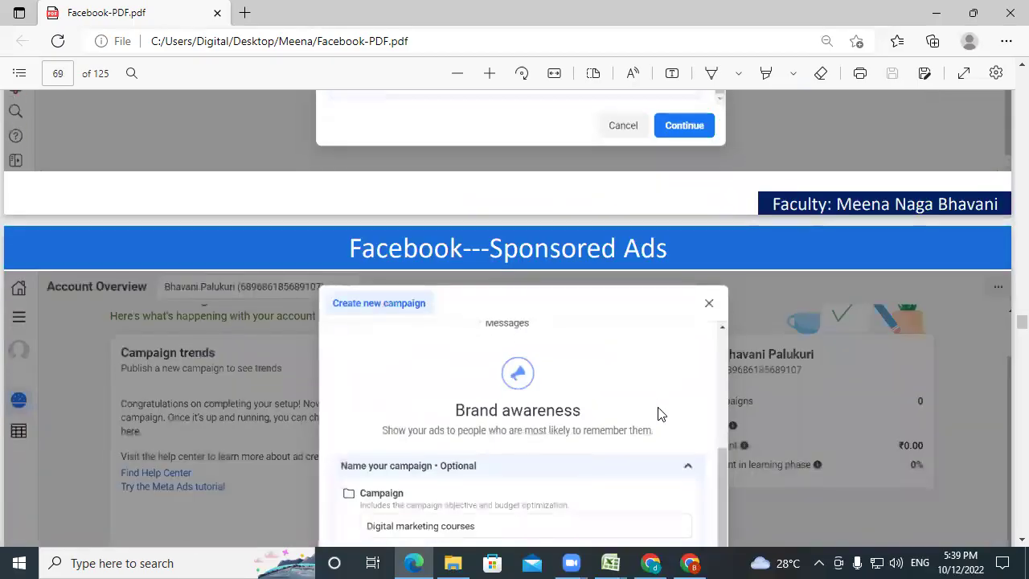
scroll(657, 413, "down", 6)
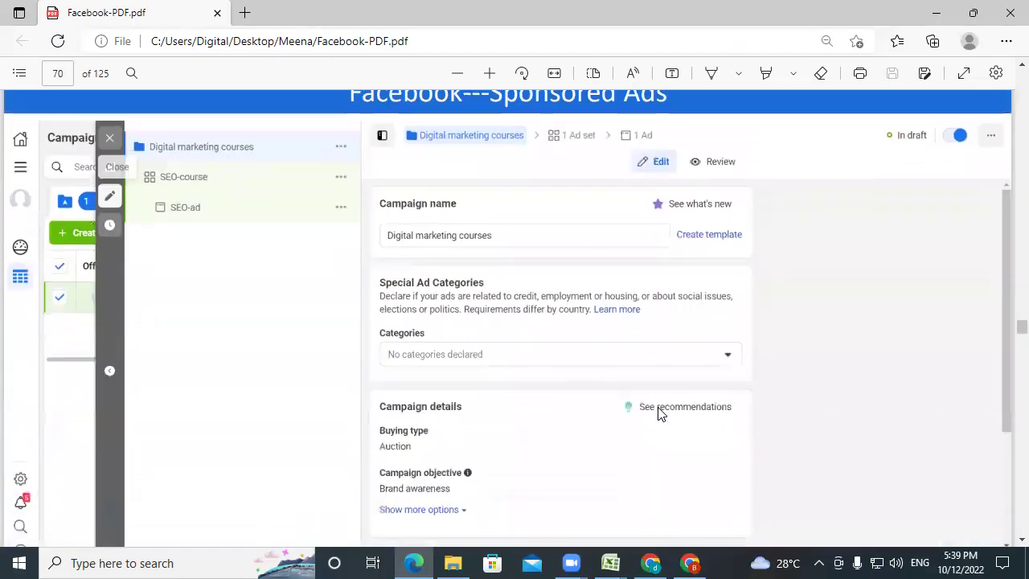
Step: Draw a freehand tick mark beside Categories in the Special Ad Categories section on page 70
left_click(712, 73)
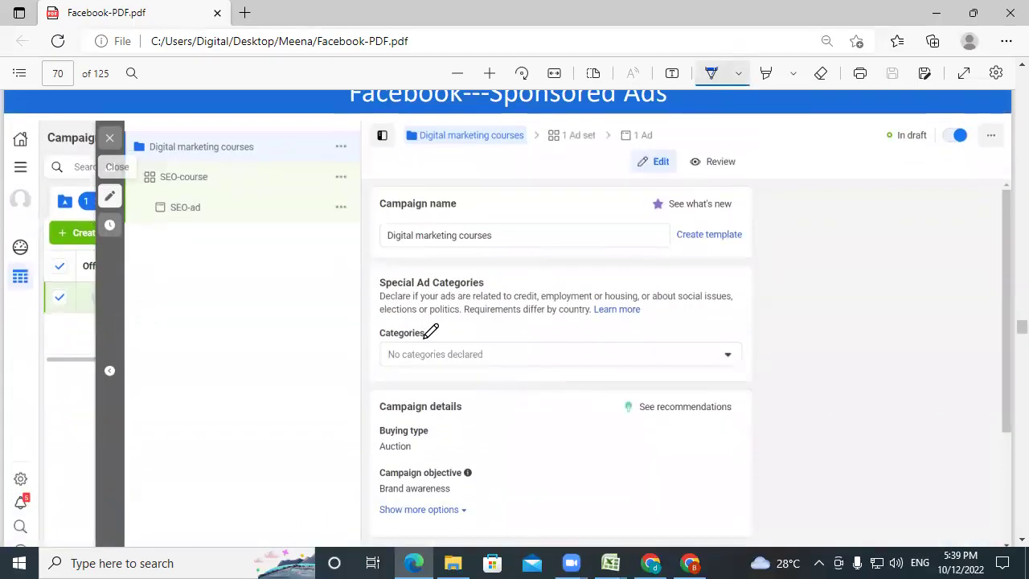
left_click_drag(473, 303, 582, 266)
Step: Read pages 71 to 76 on political campaign categories, campaign budget, start and end dates, and ad scheduling
scroll(683, 390, "down", 5)
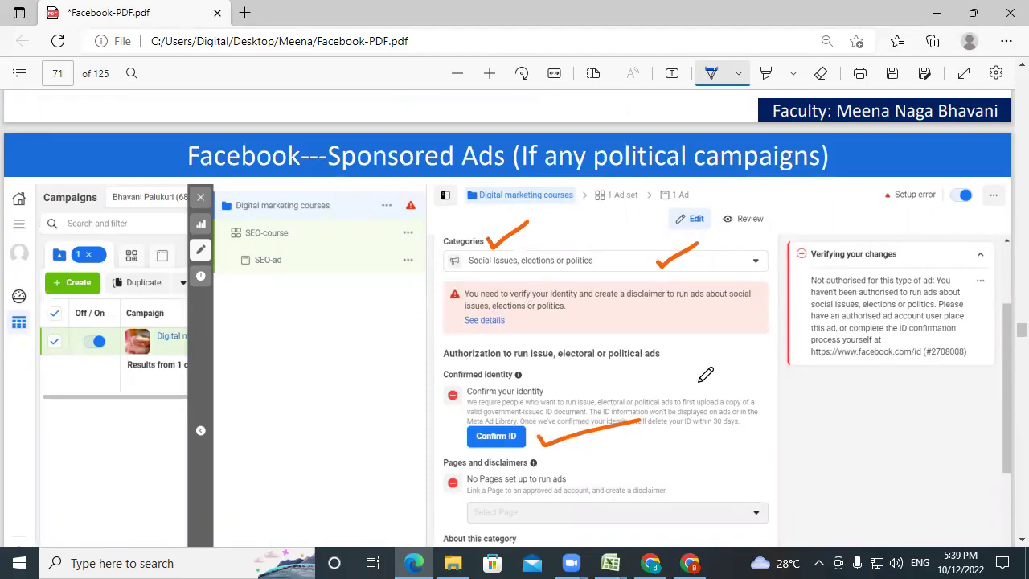
scroll(706, 370, "down", 6)
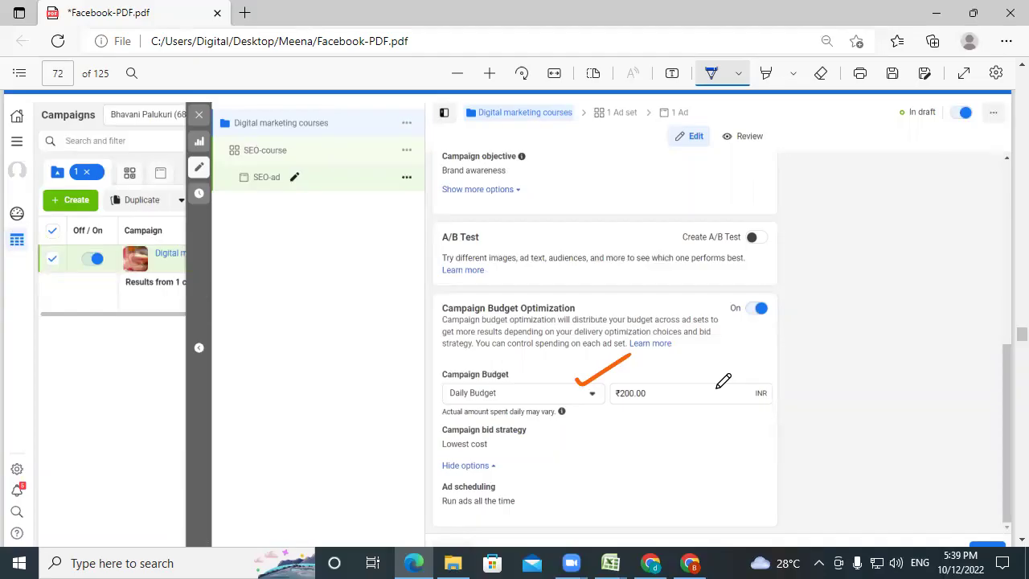
scroll(718, 386, "down", 10)
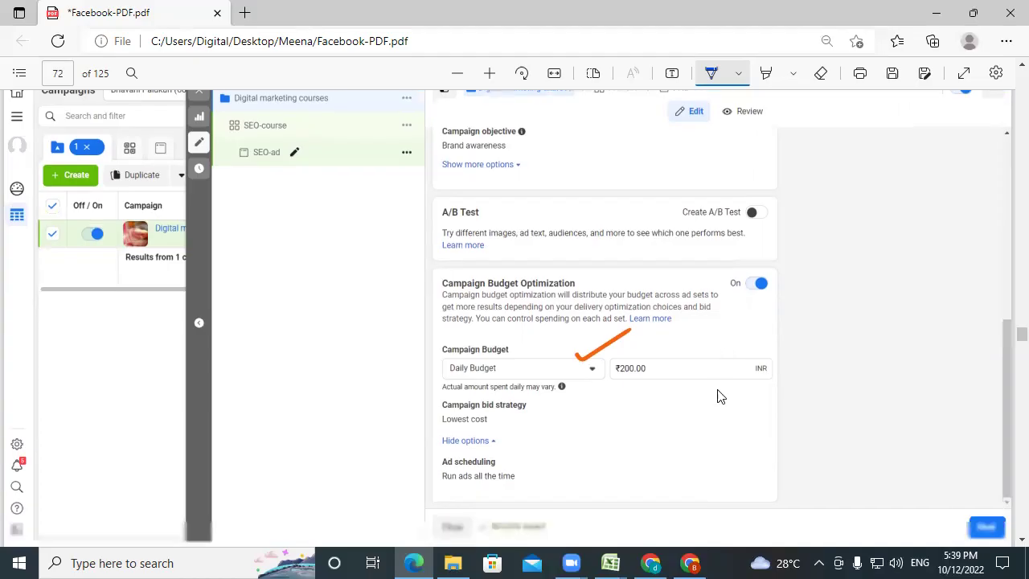
scroll(719, 384, "down", 15)
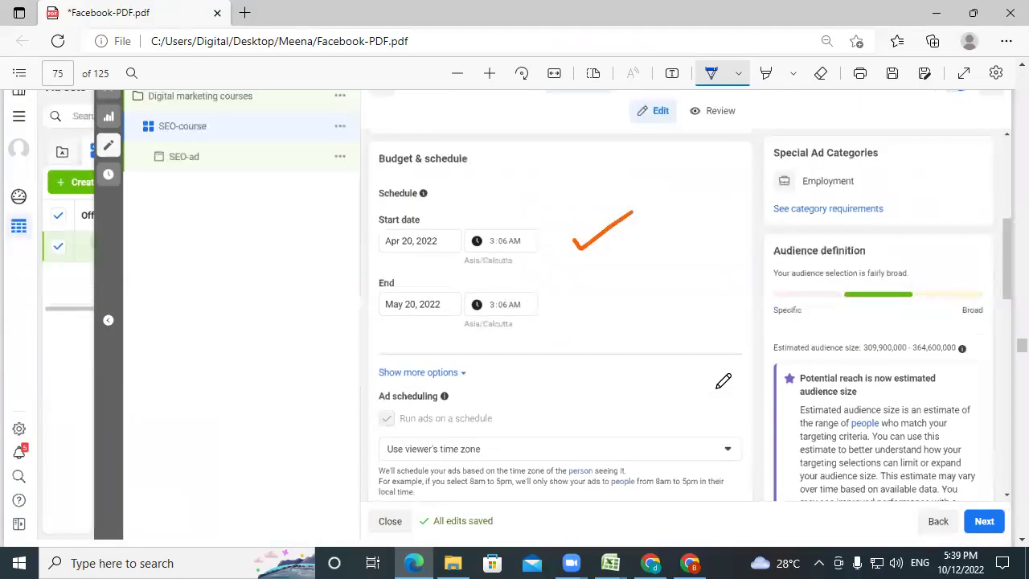
scroll(570, 403, "down", 5)
scroll(569, 402, "down", 3)
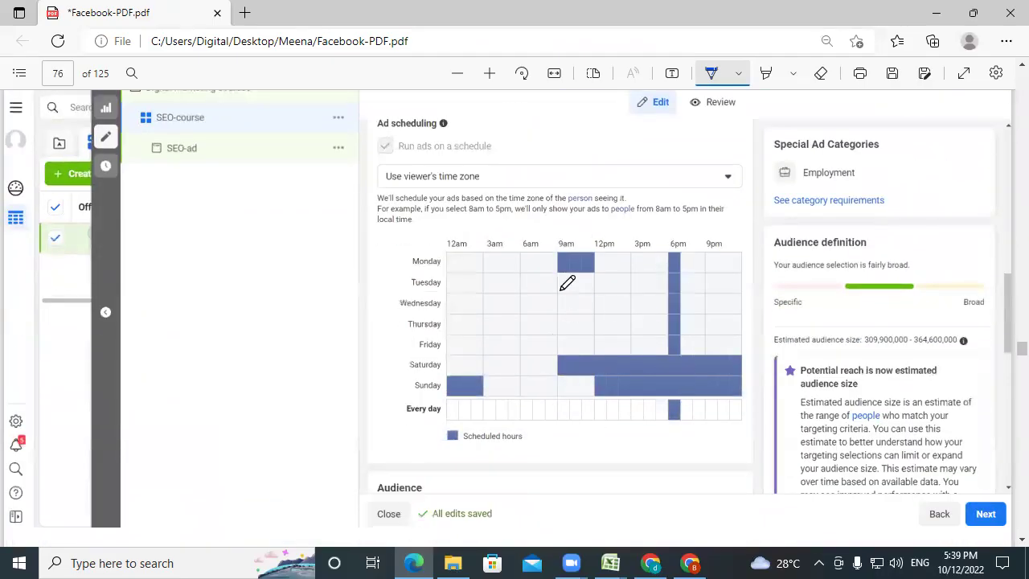
Step: Read pages 77 to 81 on audience settings, location radius, dropping a map pin, and interest targeting suggestions
scroll(539, 316, "down", 4)
scroll(538, 316, "down", 4)
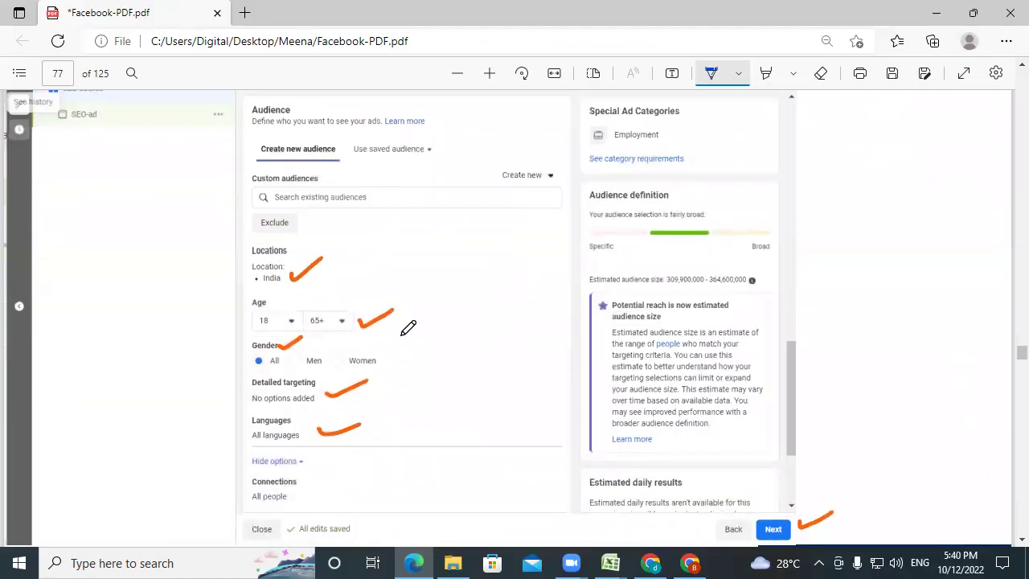
scroll(408, 328, "down", 1)
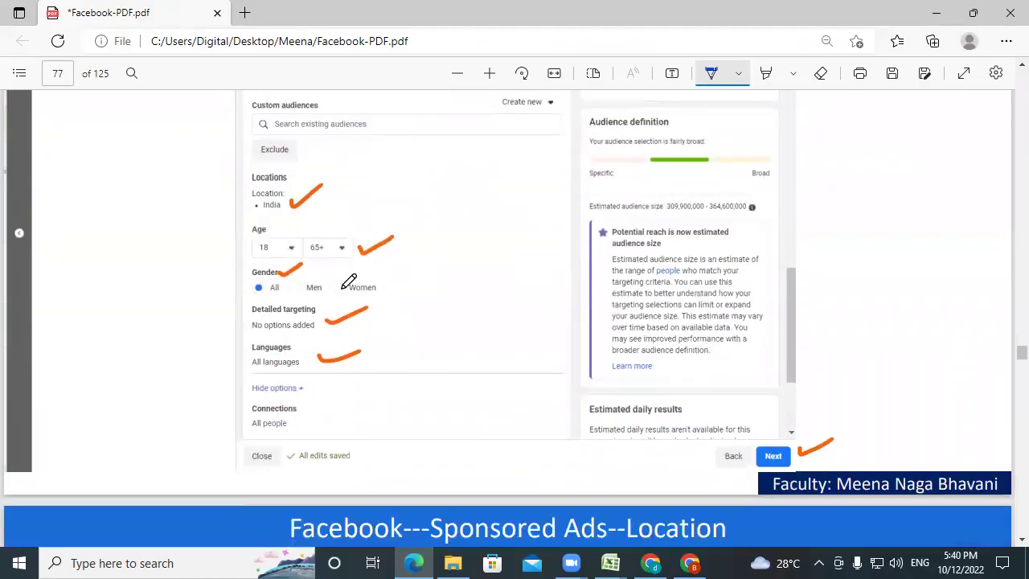
scroll(534, 331, "down", 1)
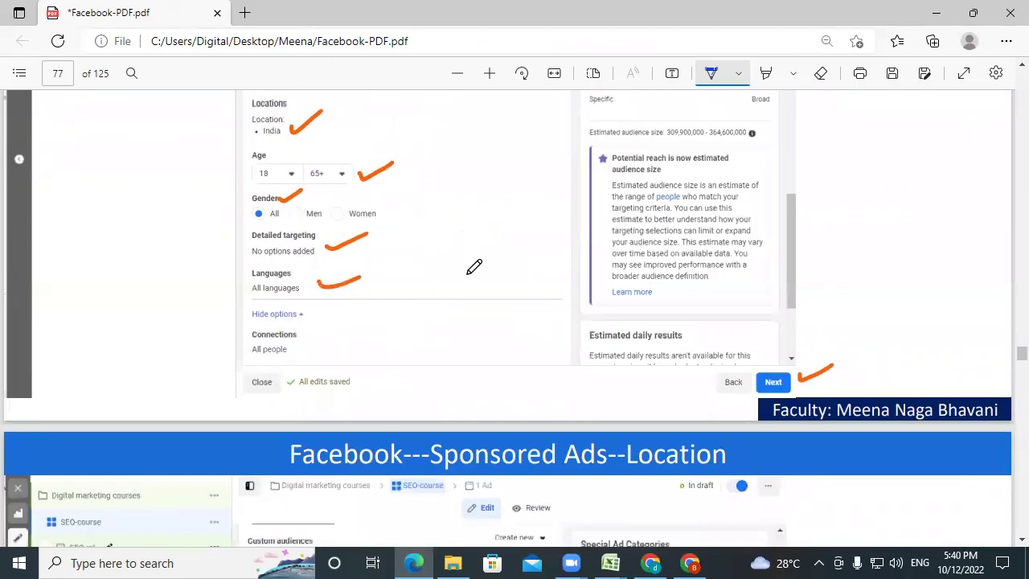
scroll(474, 266, "down", 4)
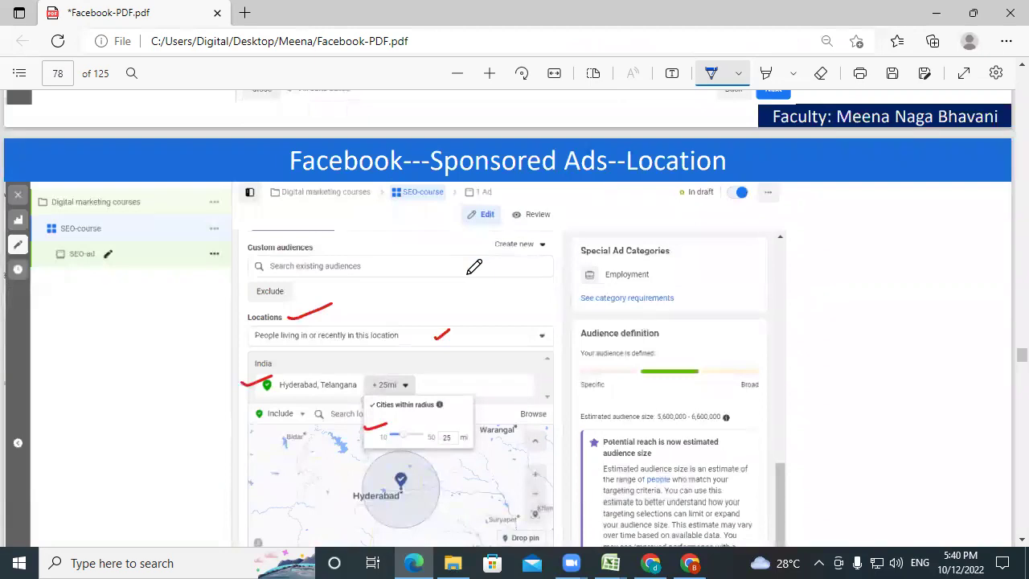
scroll(474, 266, "down", 2)
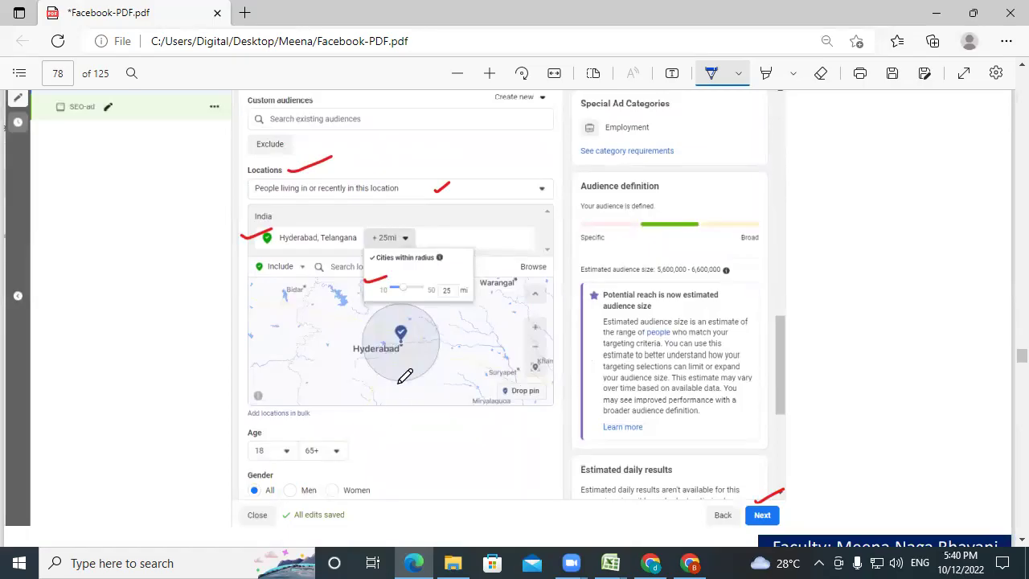
scroll(435, 395, "down", 2)
scroll(435, 396, "down", 2)
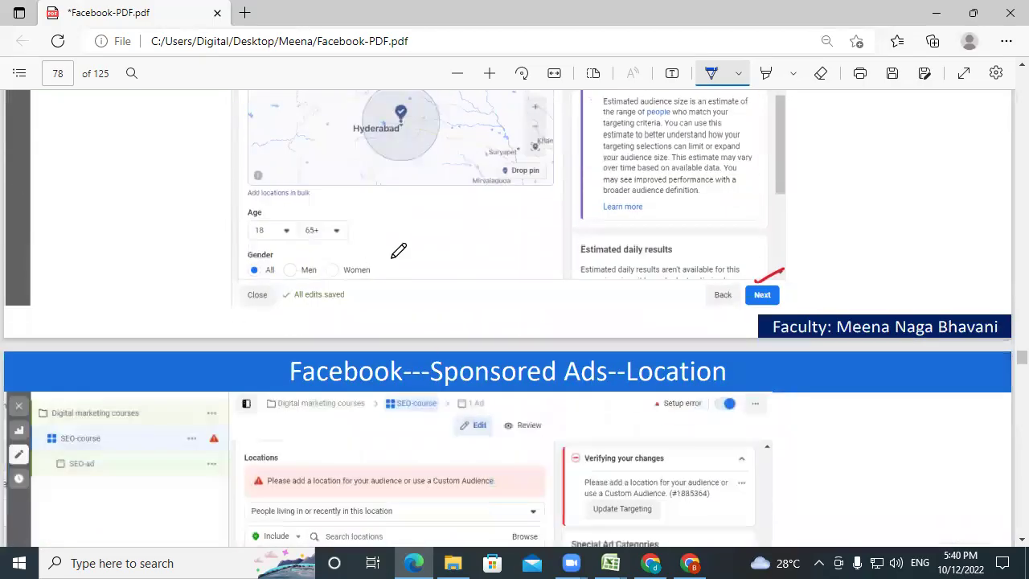
scroll(397, 248, "down", 4)
scroll(397, 248, "down", 5)
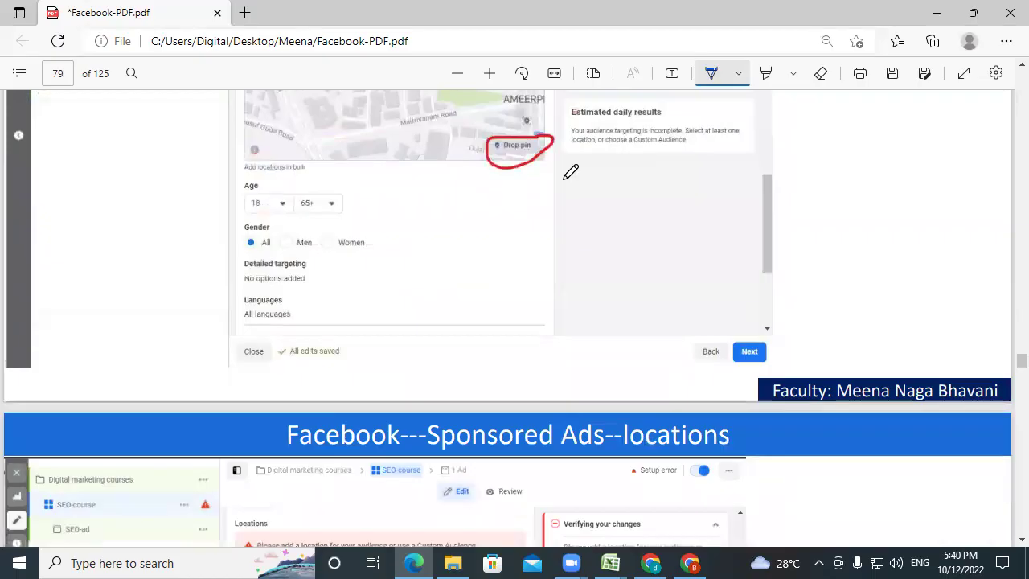
scroll(413, 294, "down", 5)
scroll(411, 299, "down", 10)
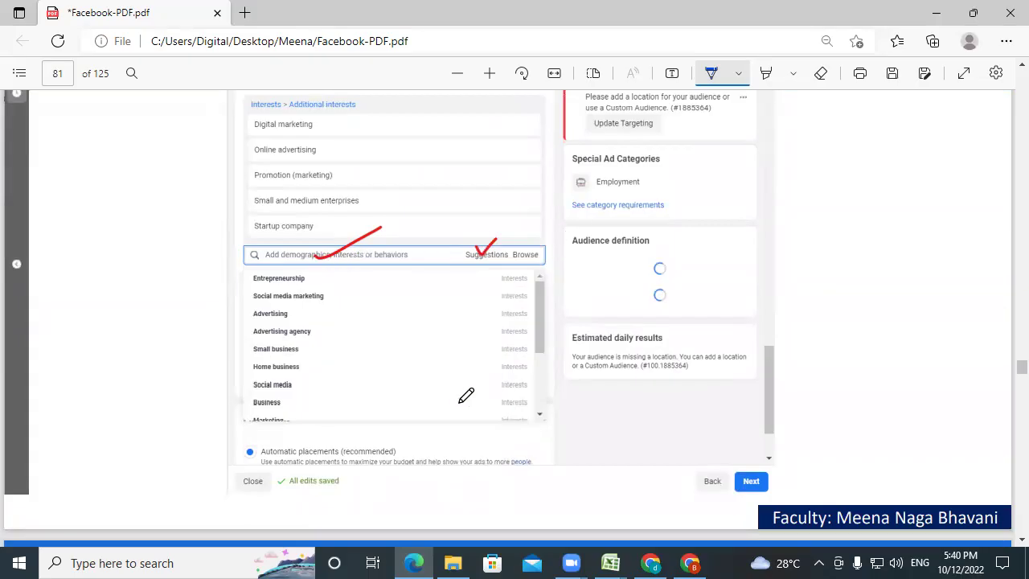
Step: Switch to Ads Manager in Chrome and review the objective options of the New Awareness Campaign
scroll(460, 397, "down", 4)
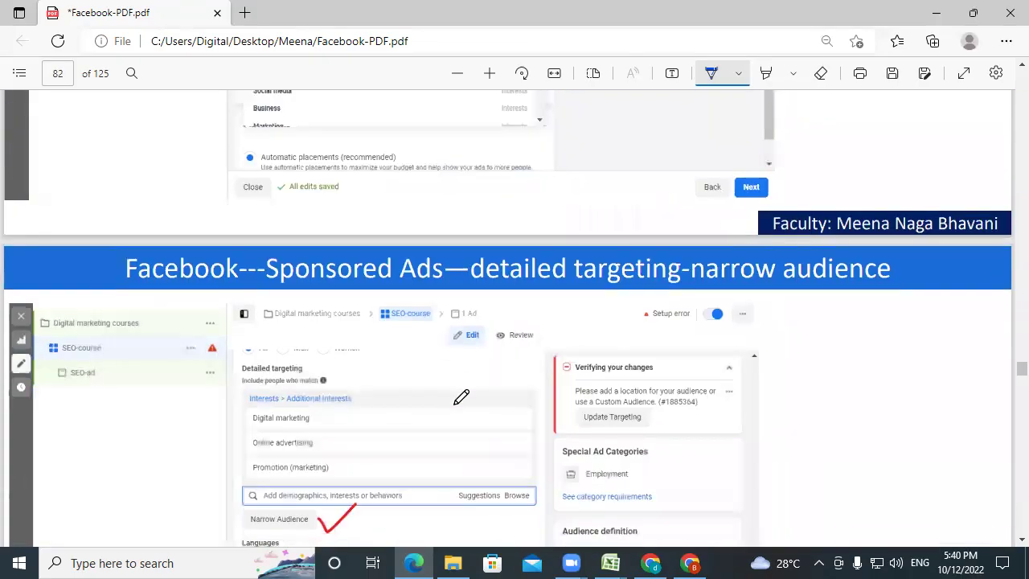
left_click(690, 563)
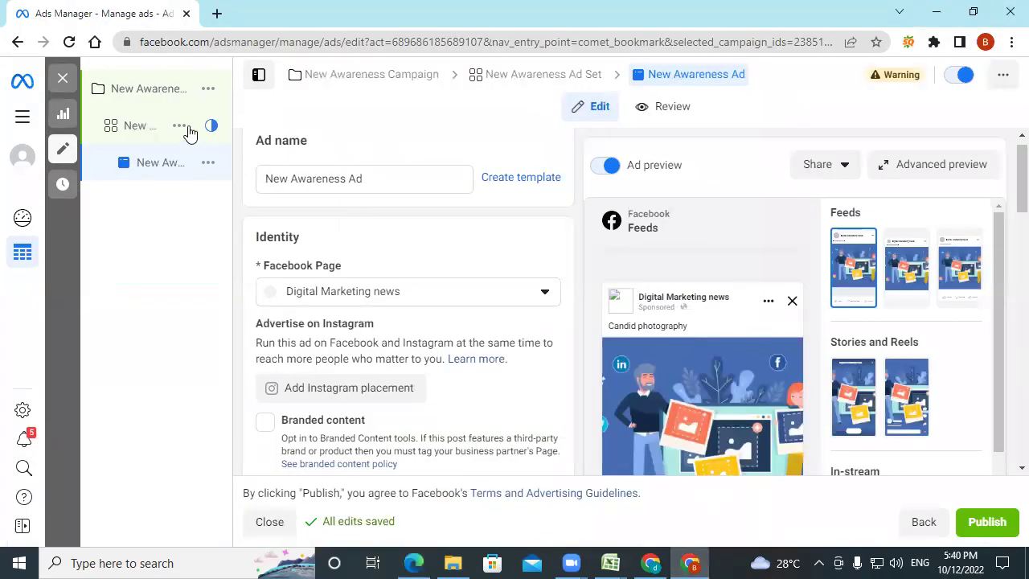
left_click(139, 95)
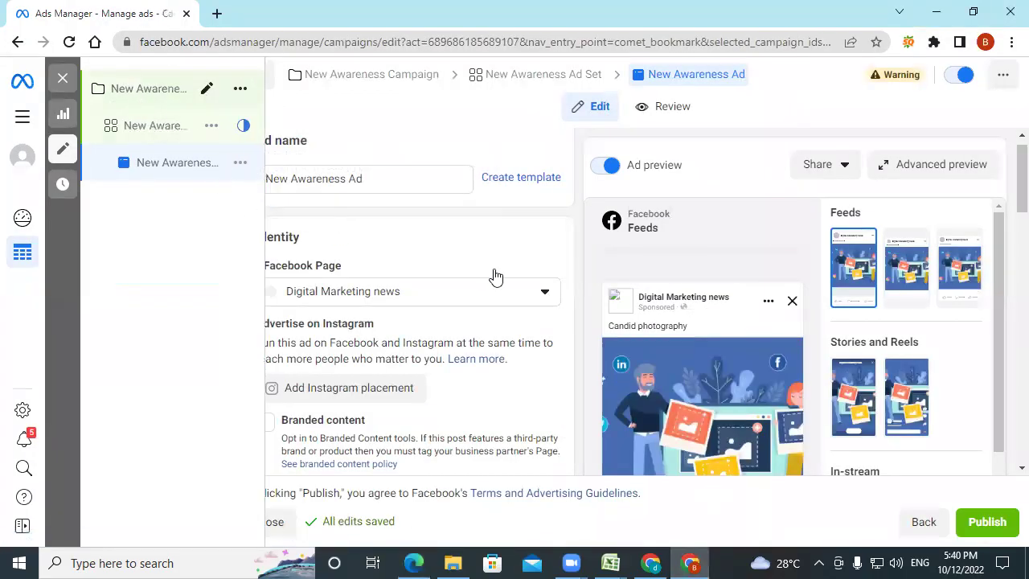
scroll(397, 325, "down", 10)
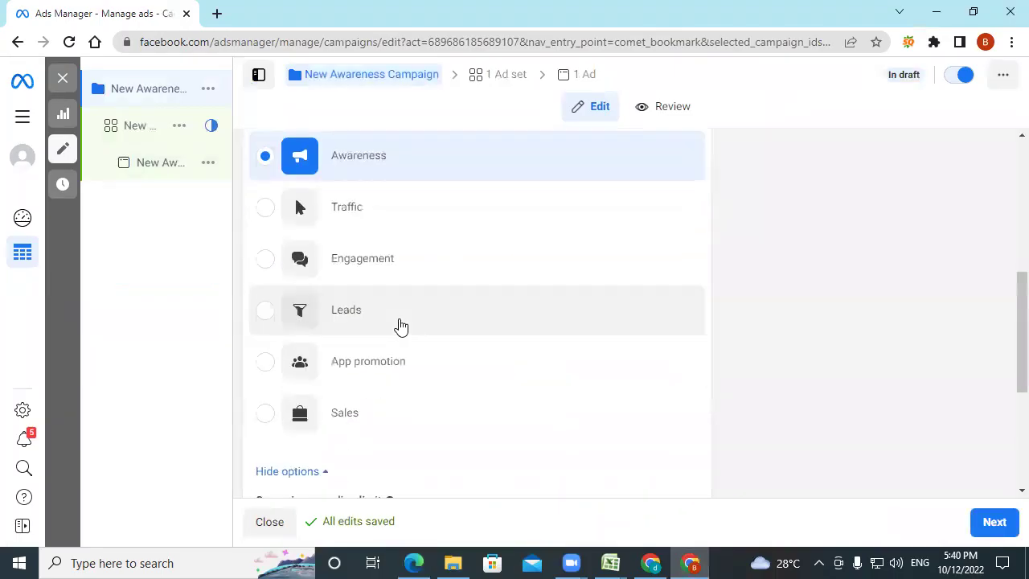
Step: Open the New Awareness Ad Set and review its optimization, budget and schedule settings through to the Audience section
left_click(152, 129)
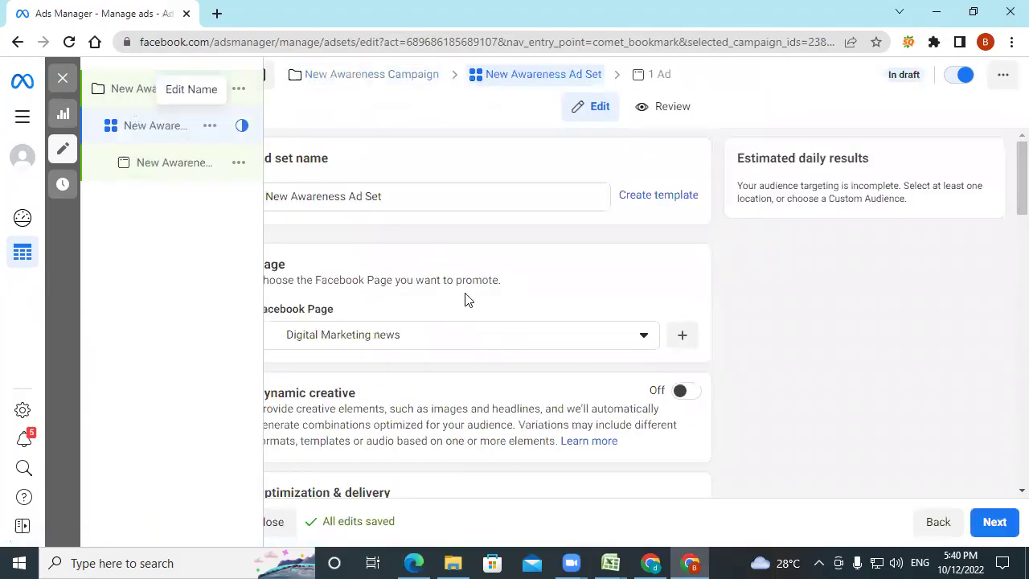
scroll(482, 299, "down", 6)
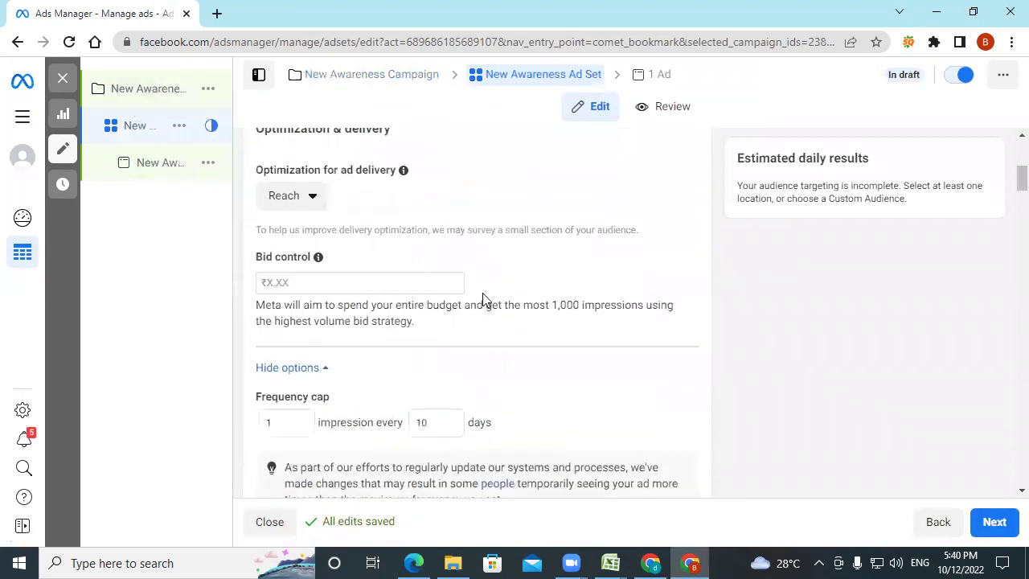
scroll(525, 213, "down", 2)
scroll(525, 213, "down", 5)
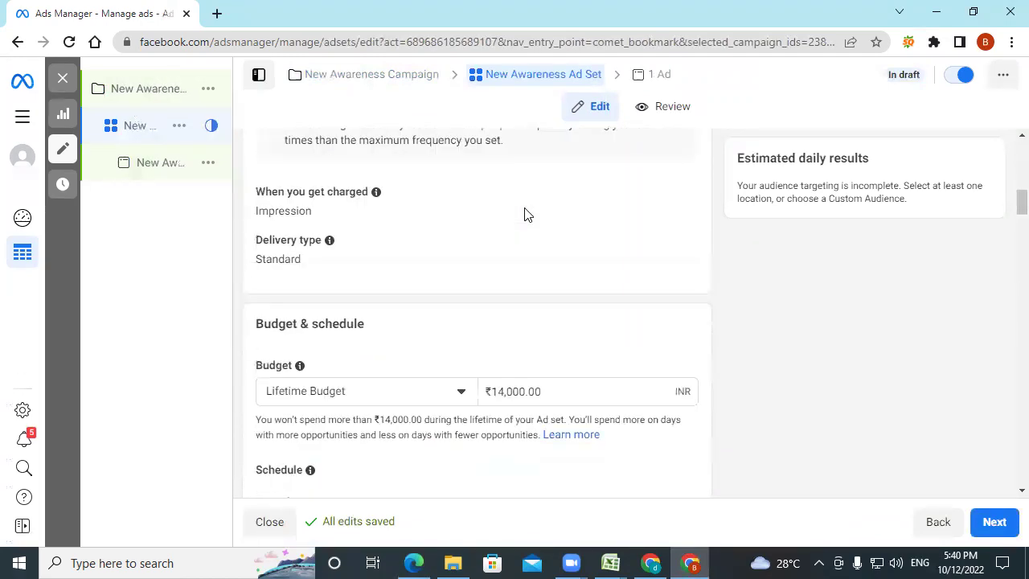
scroll(525, 213, "down", 7)
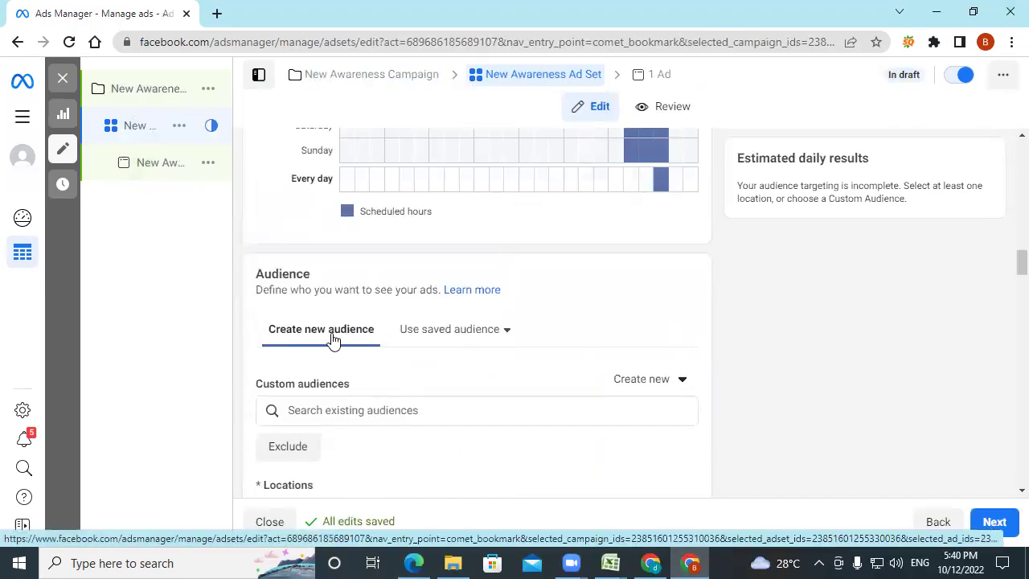
scroll(333, 338, "down", 1)
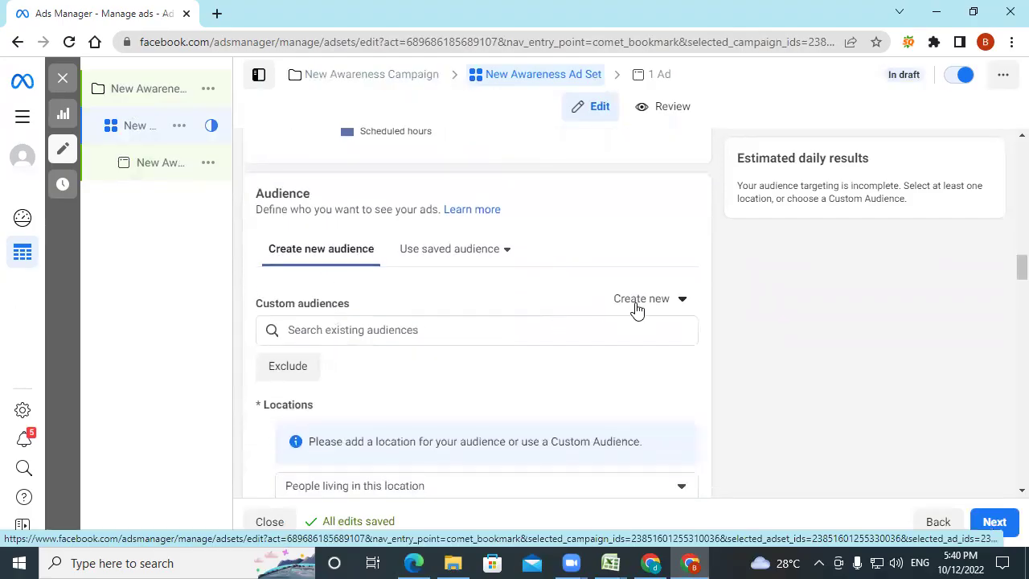
Step: View the available sources for creating a new Custom Audience, and close the source chooser without selecting one
left_click(661, 299)
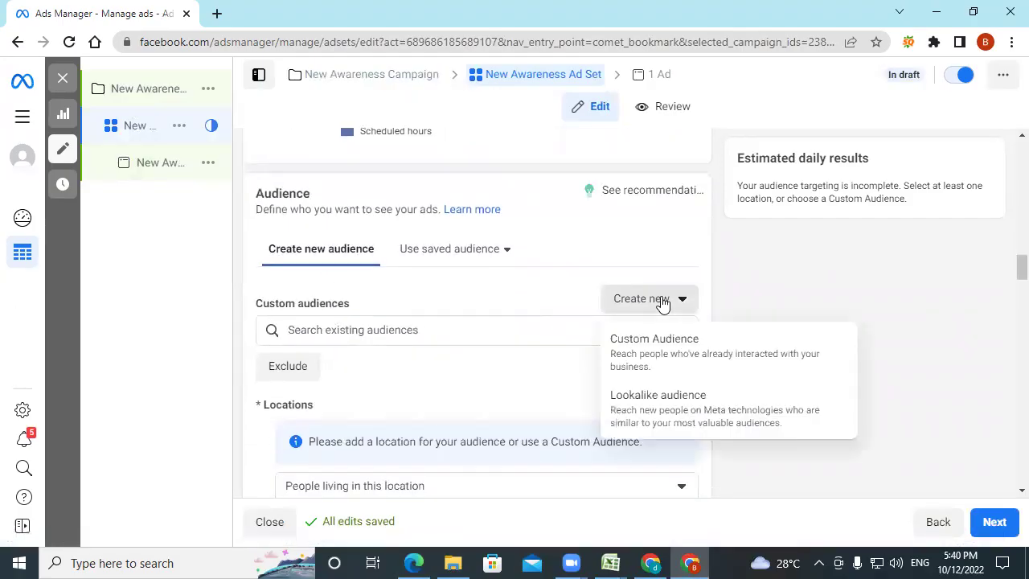
left_click(654, 352)
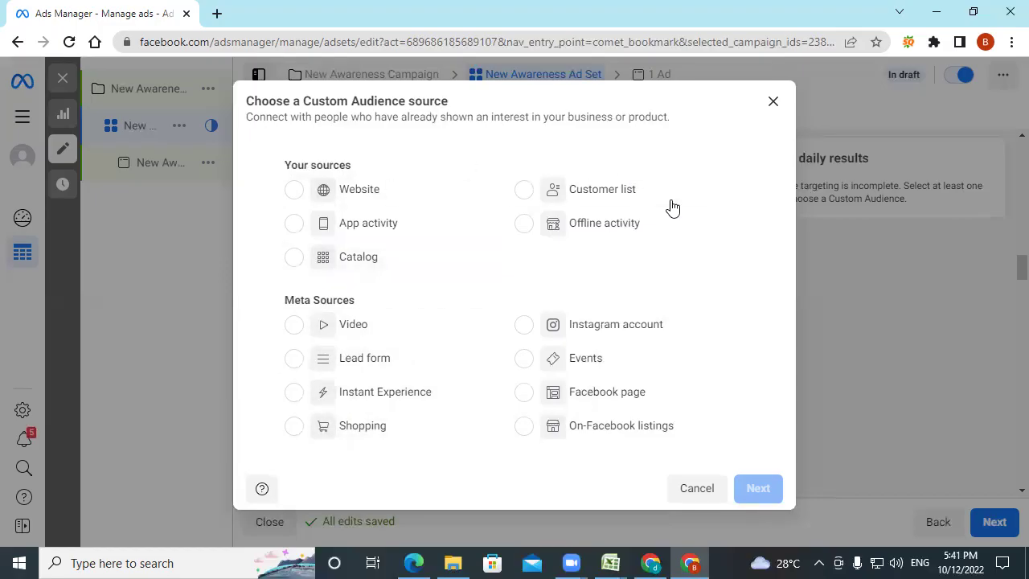
left_click(773, 107)
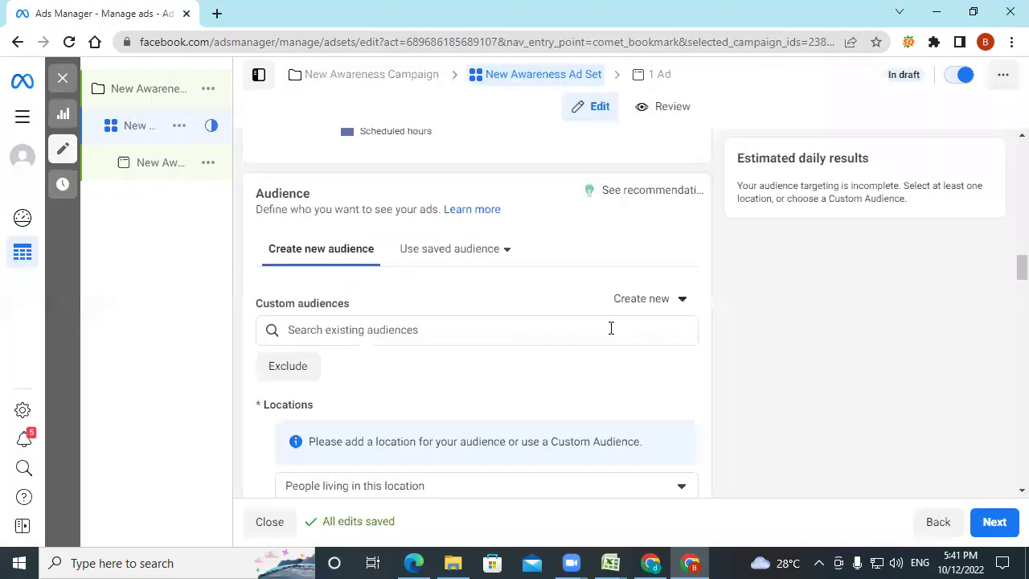
Step: Look through the existing custom audiences and the location, age and gender settings of the ad set
left_click(346, 333)
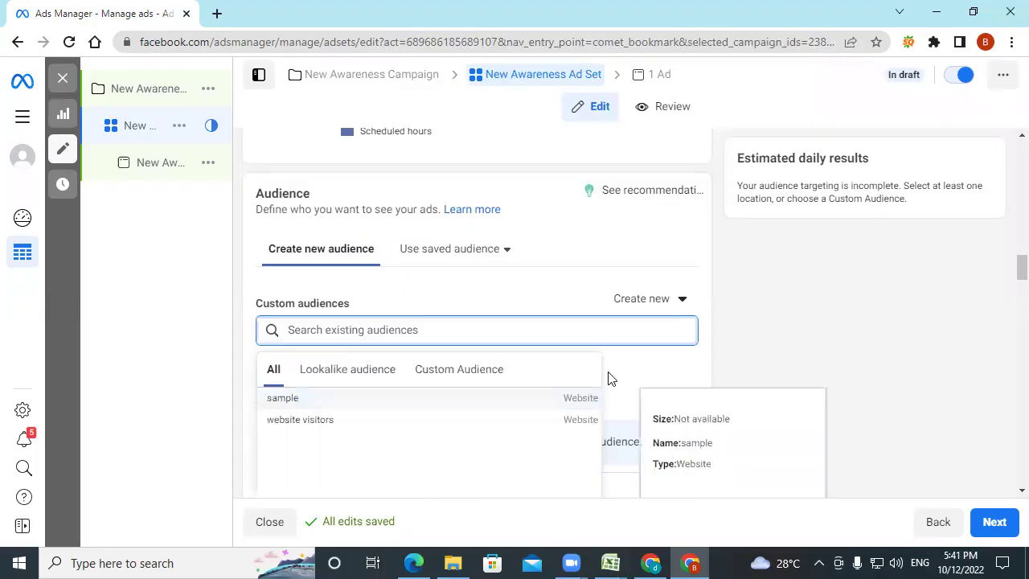
scroll(475, 336, "down", 1)
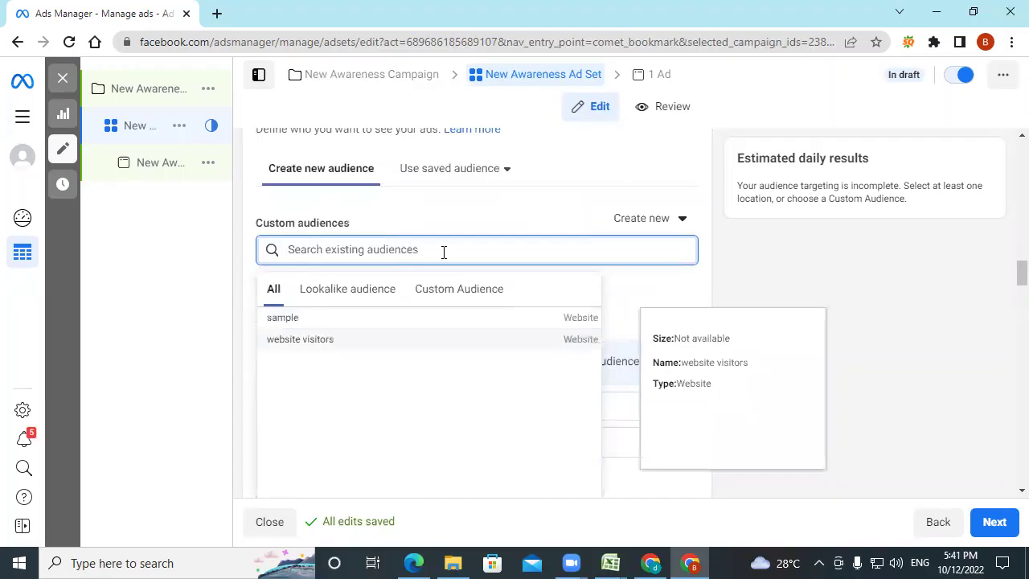
left_click(718, 274)
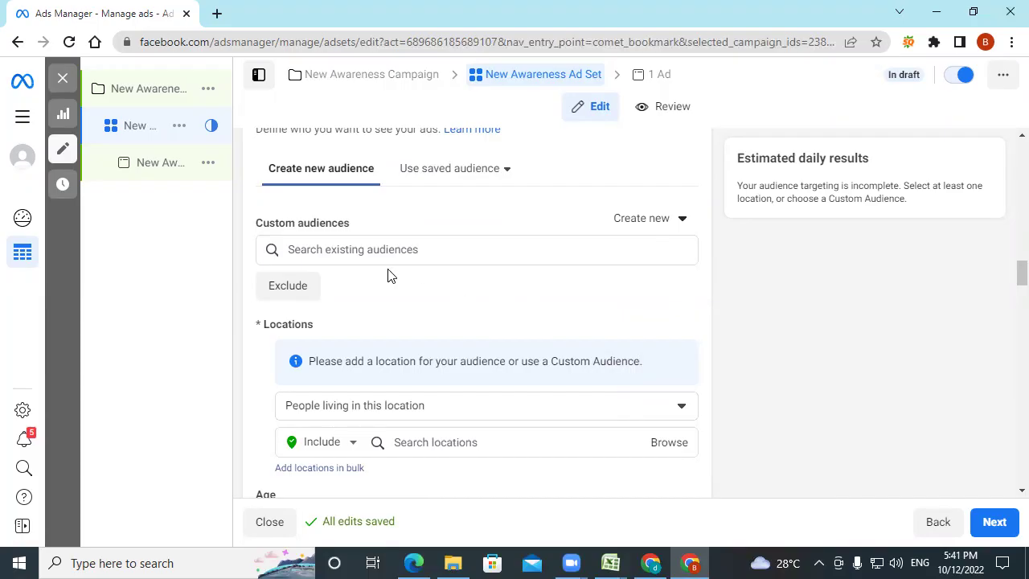
scroll(391, 299, "down", 2)
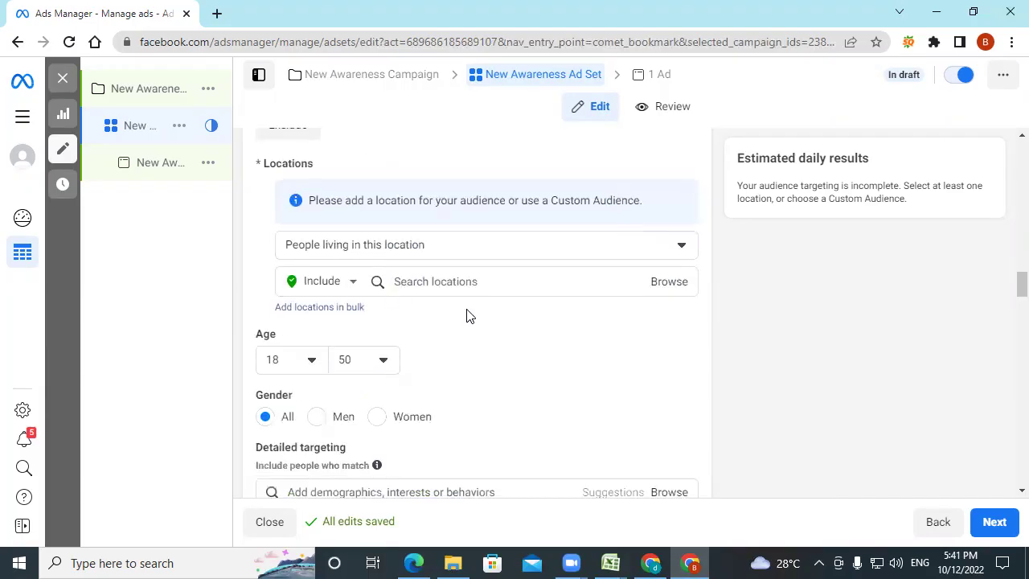
scroll(466, 315, "up", 2)
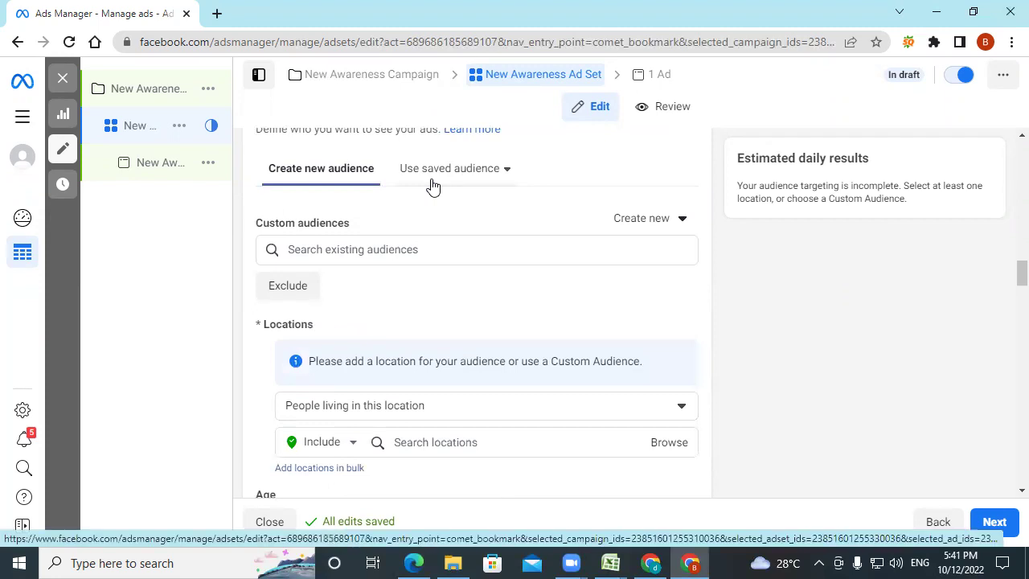
Step: Check the existing lookalike audiences and add the website visitors audience to the ad set's custom audiences
left_click(407, 250)
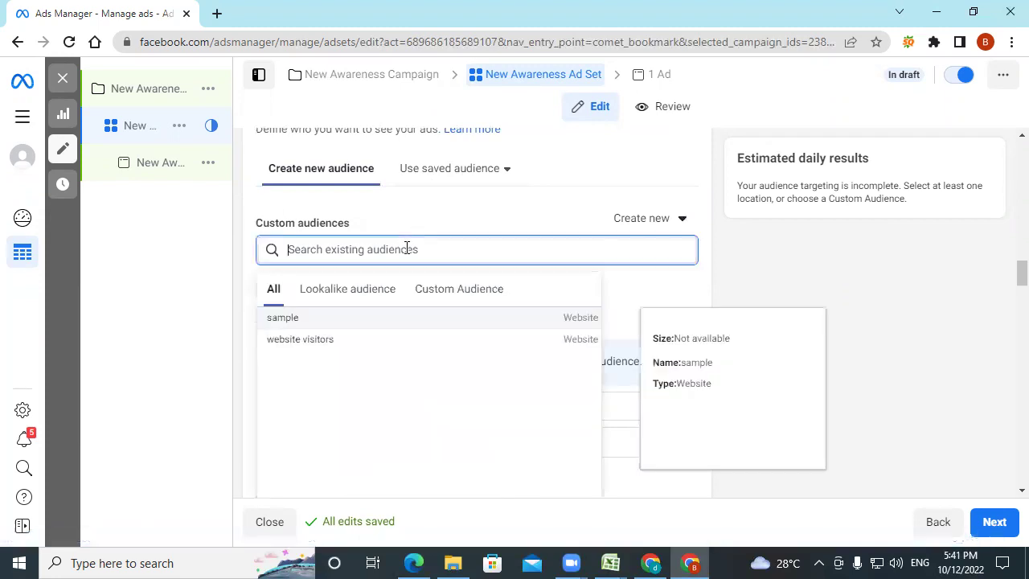
left_click(369, 292)
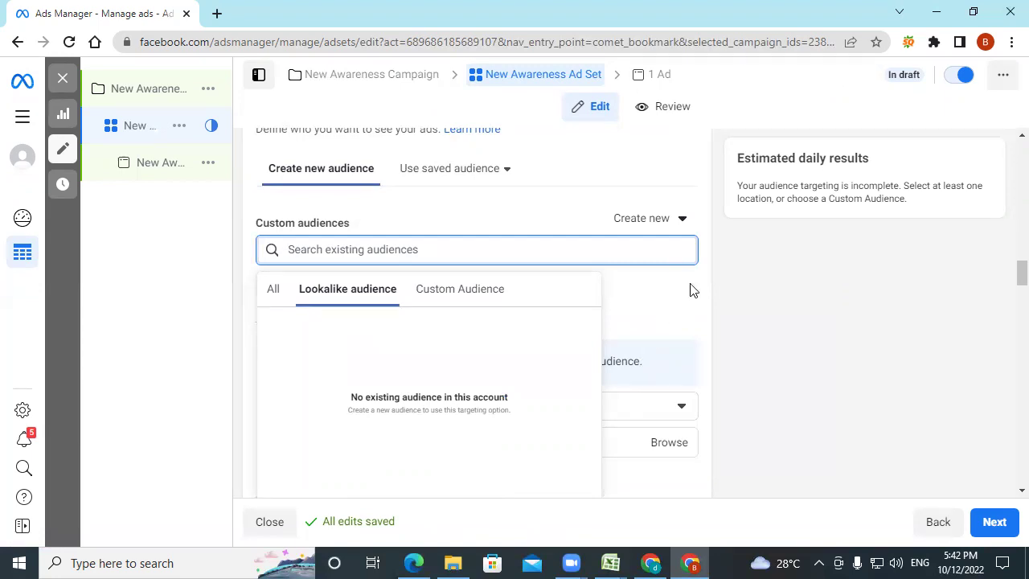
left_click(271, 294)
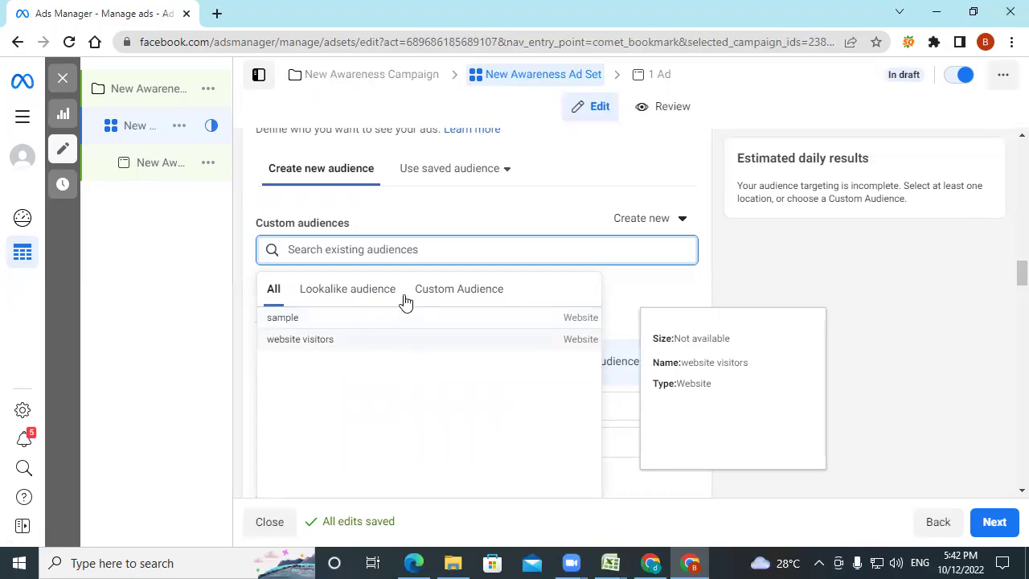
left_click(412, 337)
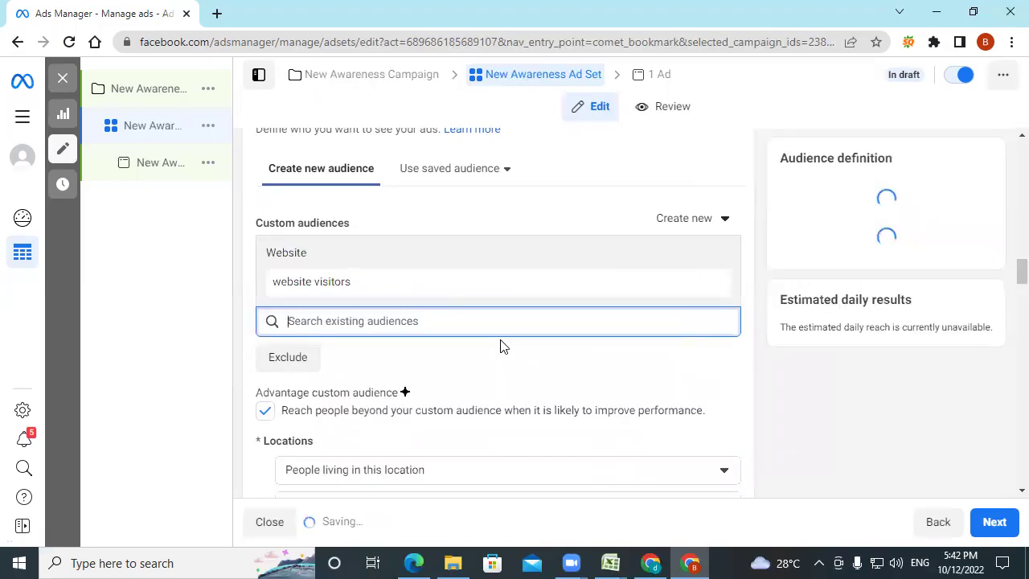
scroll(500, 344, "down", 5)
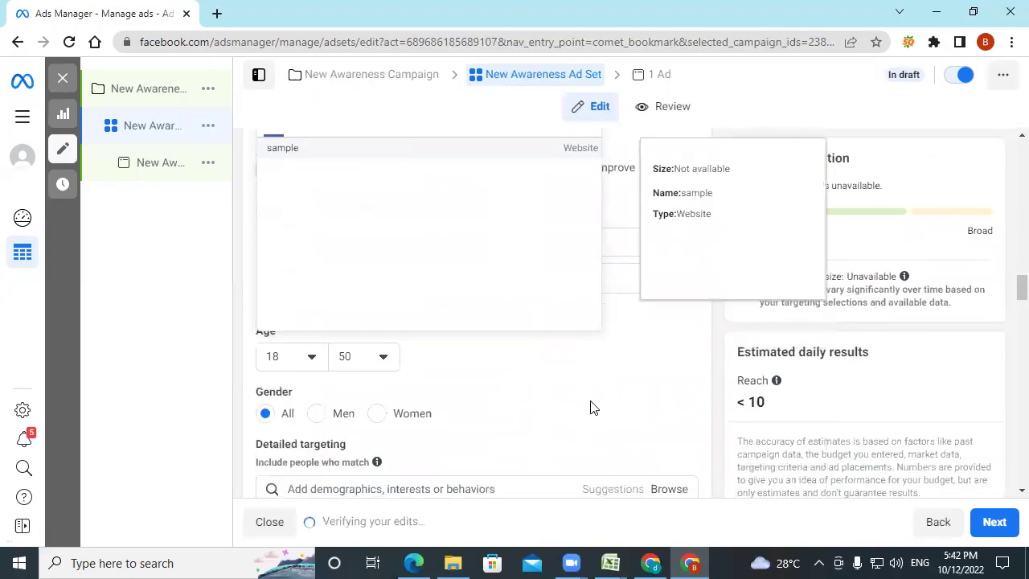
left_click(614, 201)
scroll(615, 200, "up", 1)
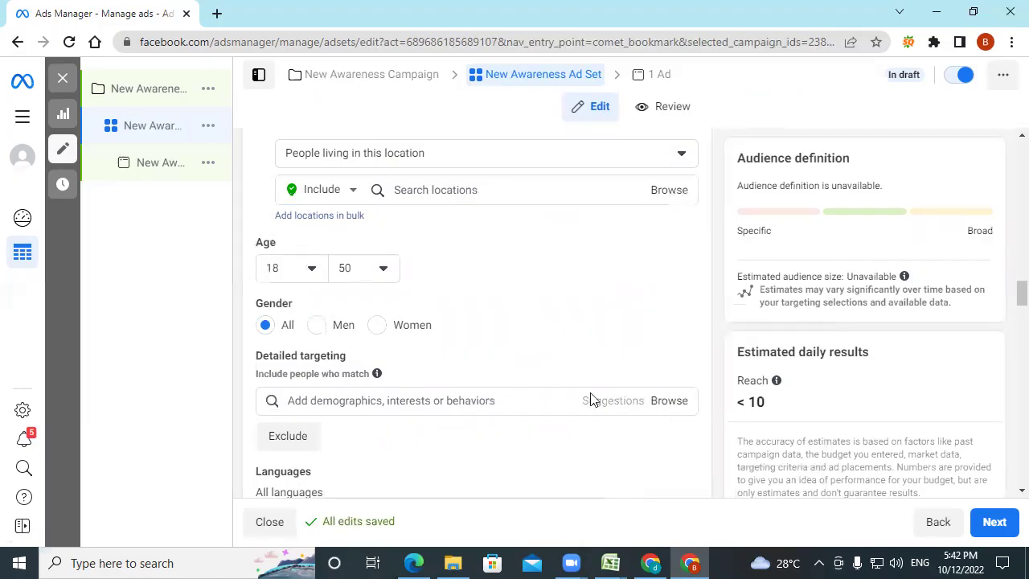
Step: Search detailed targeting for "digital marketing" and add the Digital marketing (marketing) interest
left_click(398, 400)
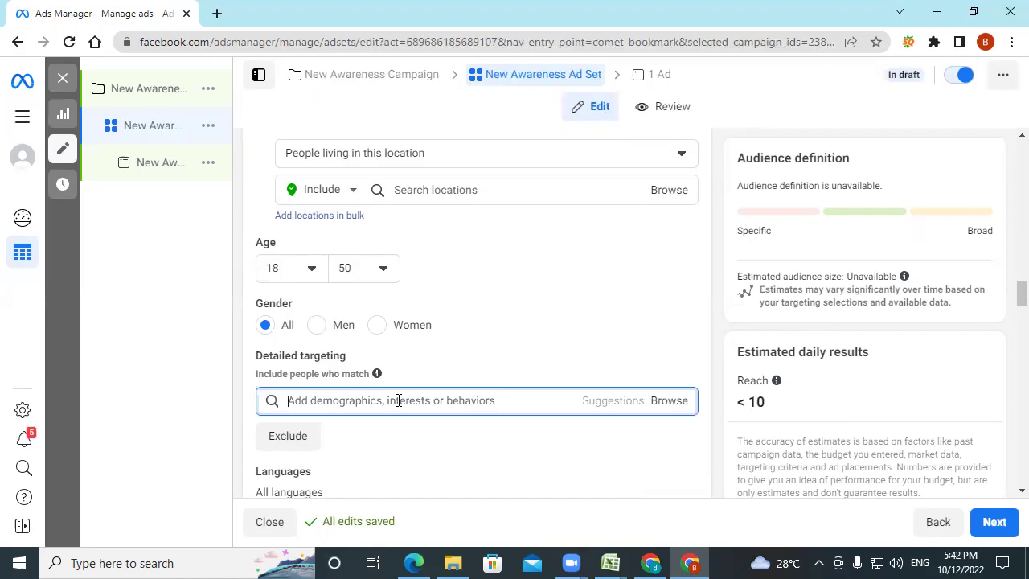
type("d")
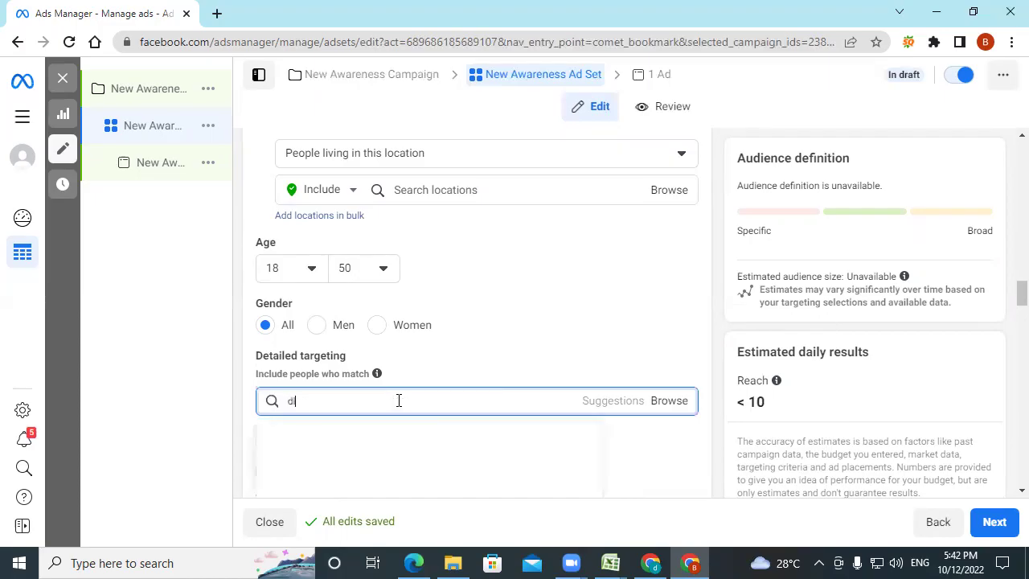
type("igital marketing")
scroll(398, 400, "down", 1)
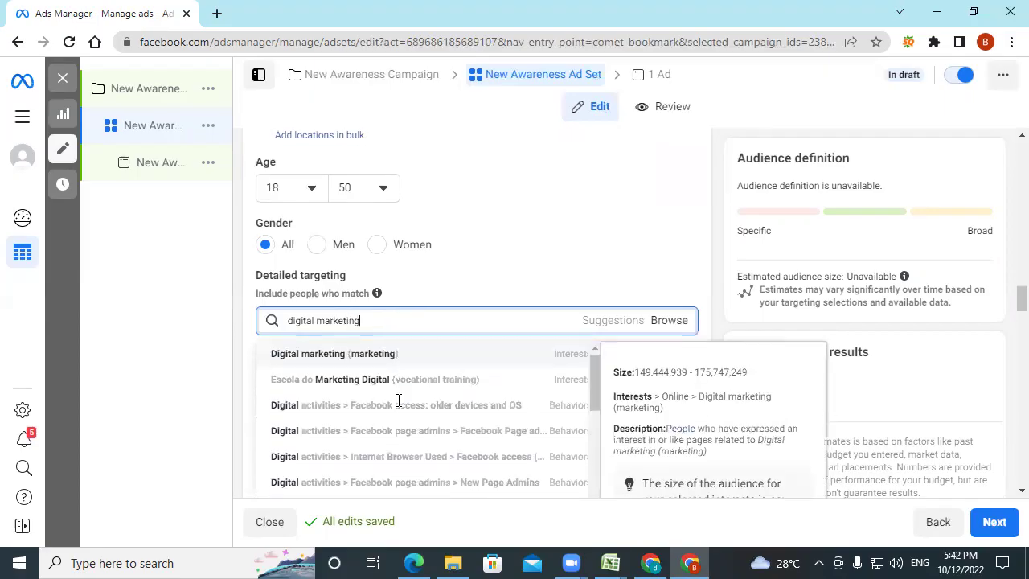
left_click(336, 360)
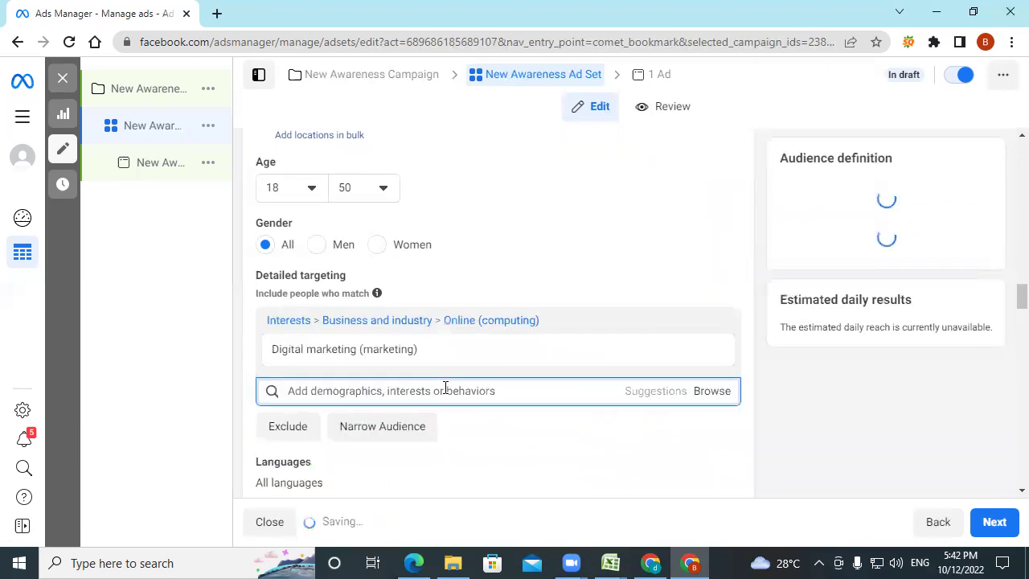
Step: Search detailed targeting for "advertising" and add the Advertising (marketing) interest
scroll(443, 391, "down", 1)
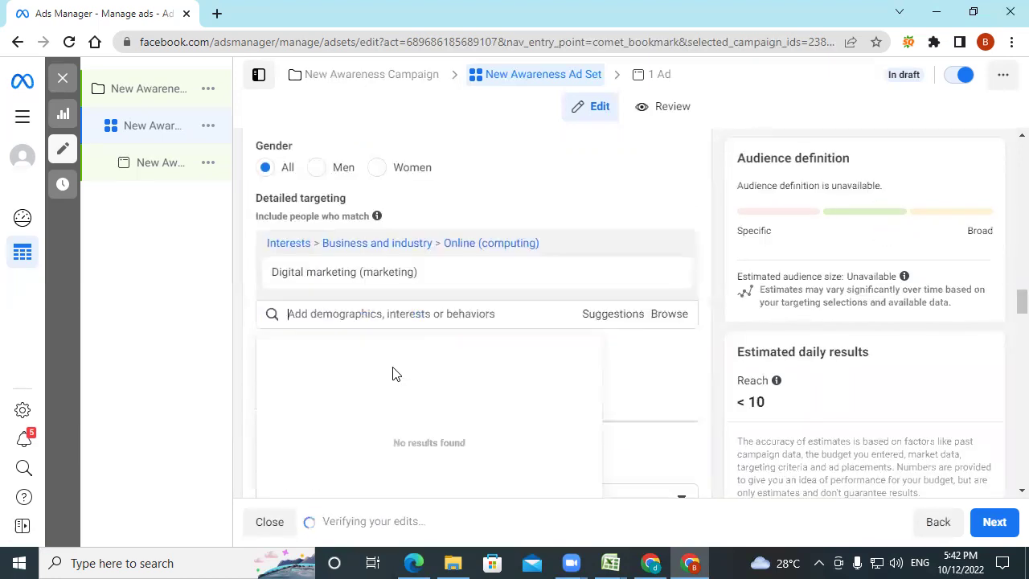
mouse_move(292, 278)
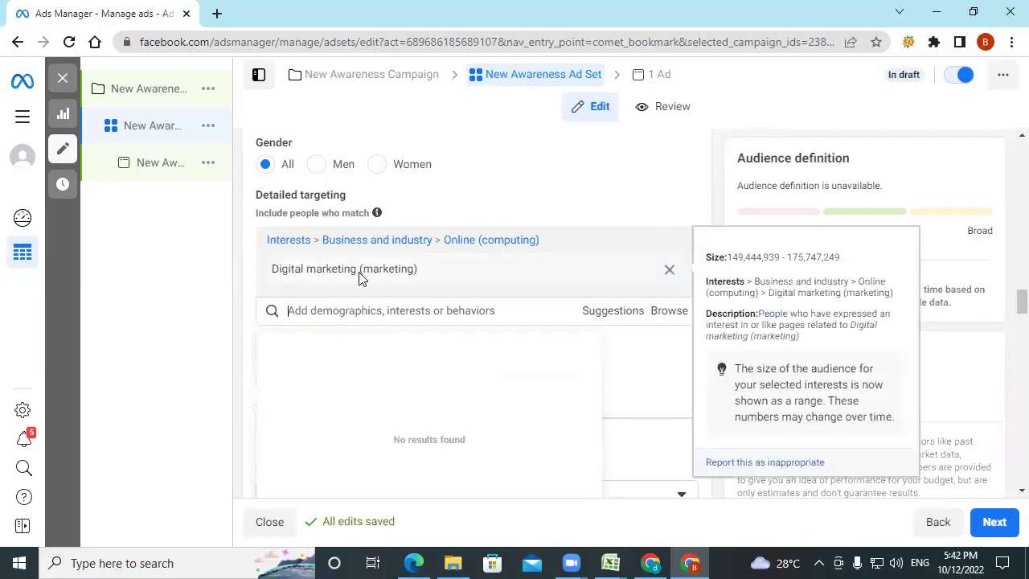
left_click(325, 312)
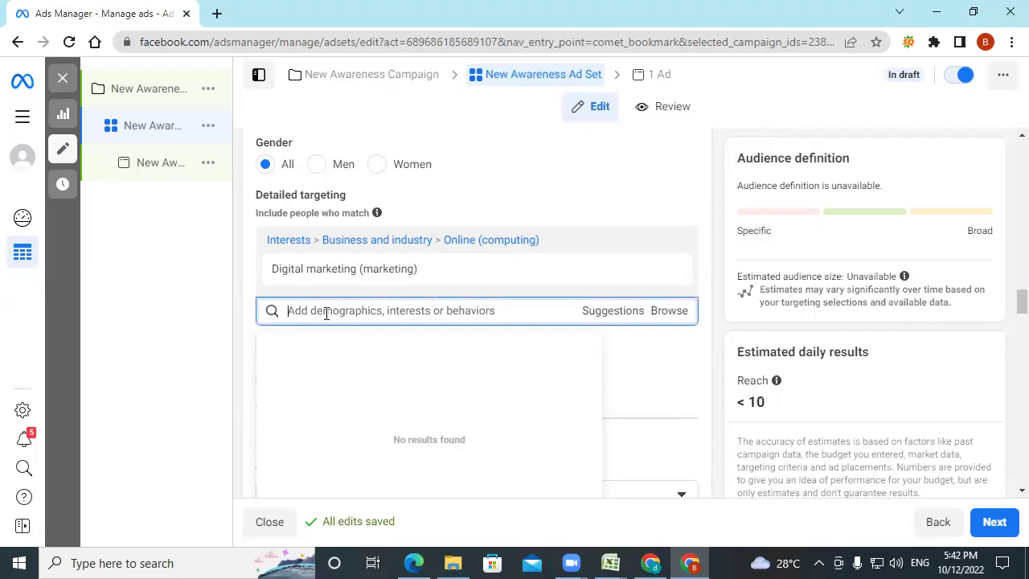
type("advertising")
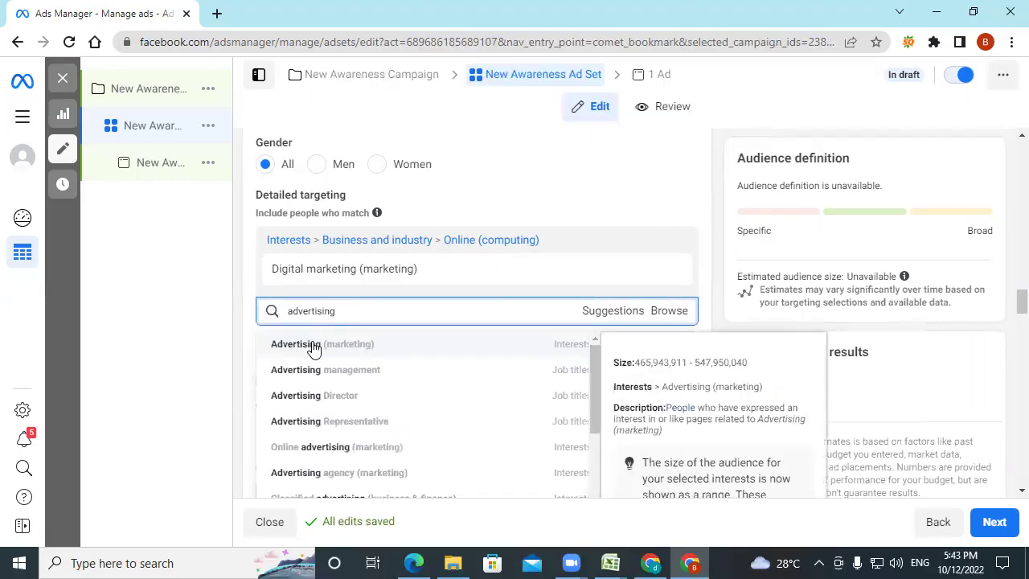
left_click(314, 347)
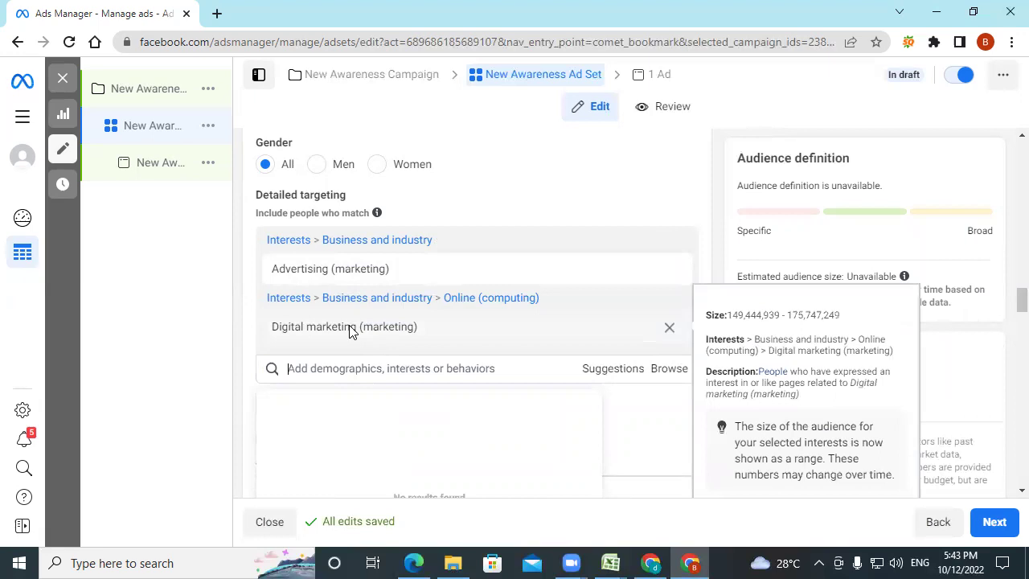
Step: Narrow the detailed targeting by searching for "college" and requiring a match with the College grad education level
scroll(631, 356, "down", 1)
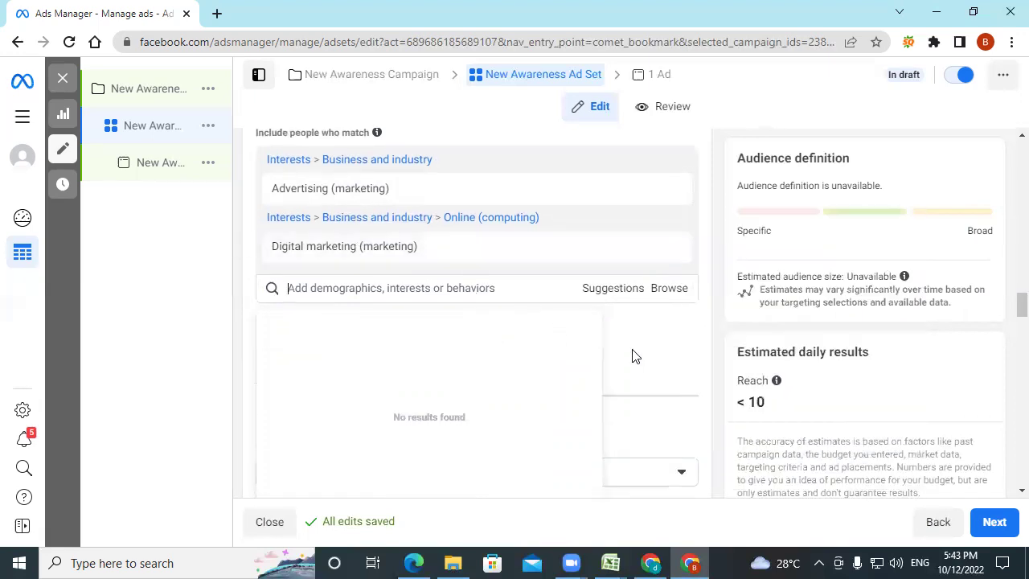
left_click(685, 517)
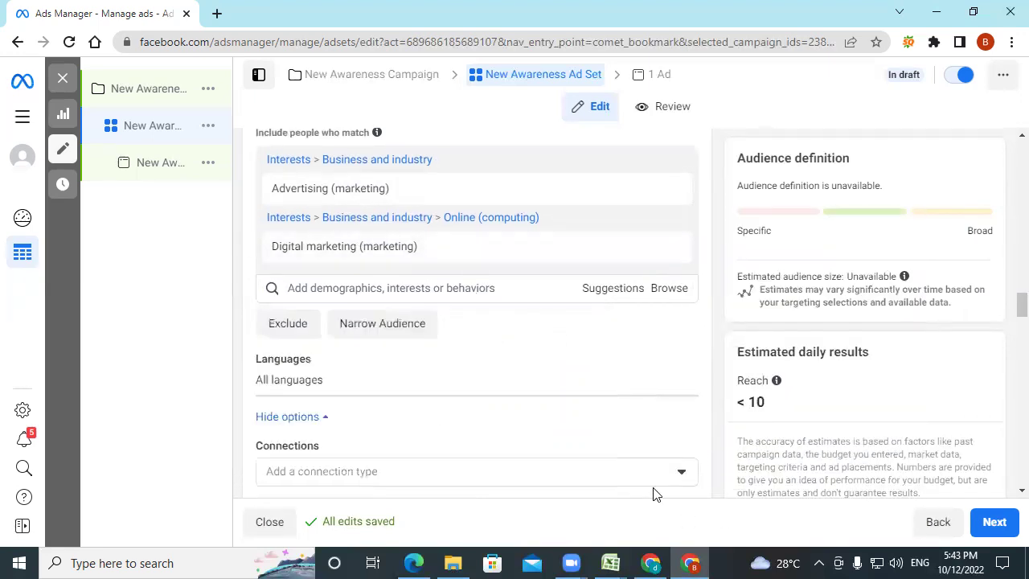
left_click(382, 330)
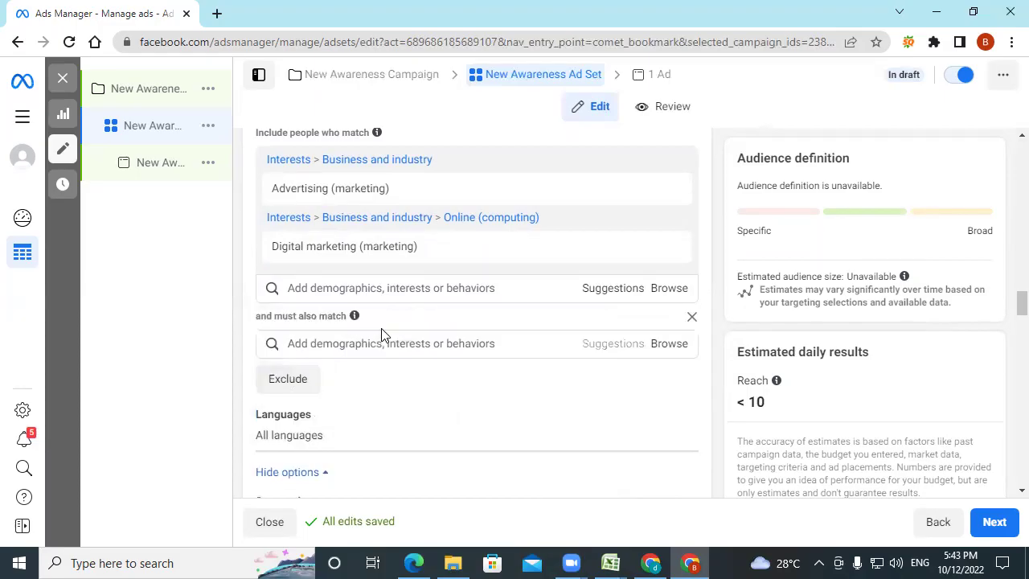
left_click(298, 346)
type("co")
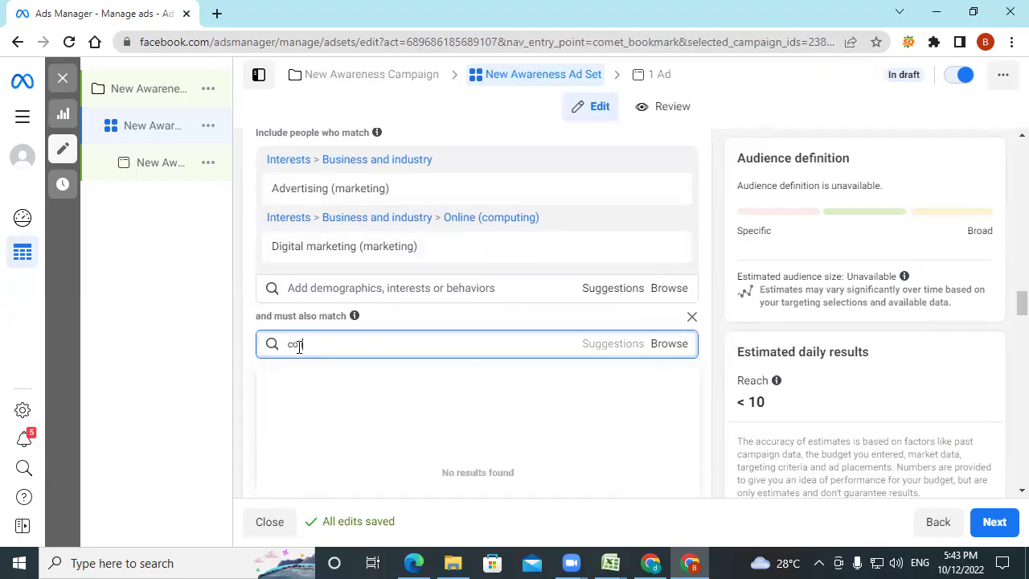
type("tege")
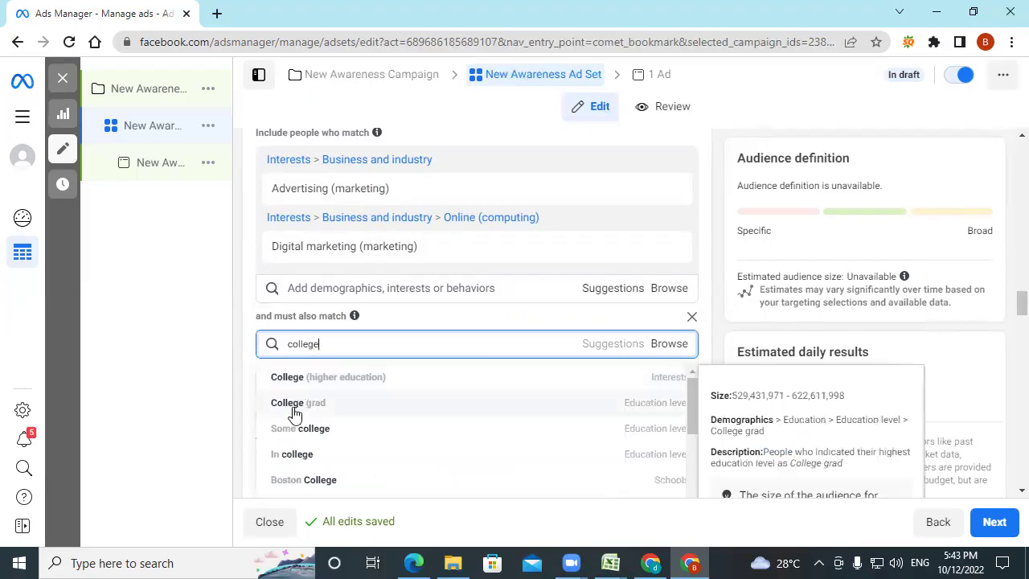
left_click(389, 404)
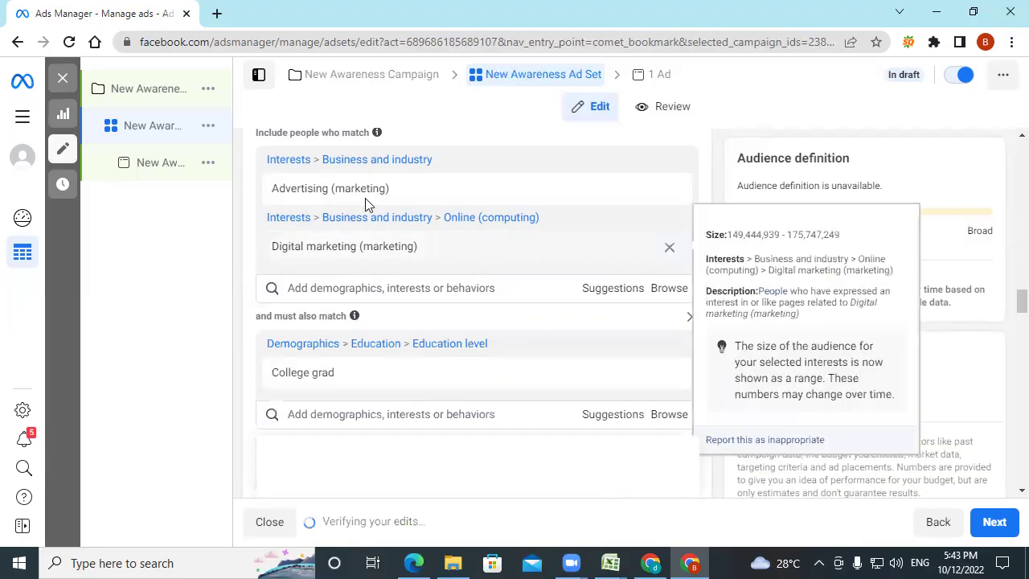
mouse_move(338, 190)
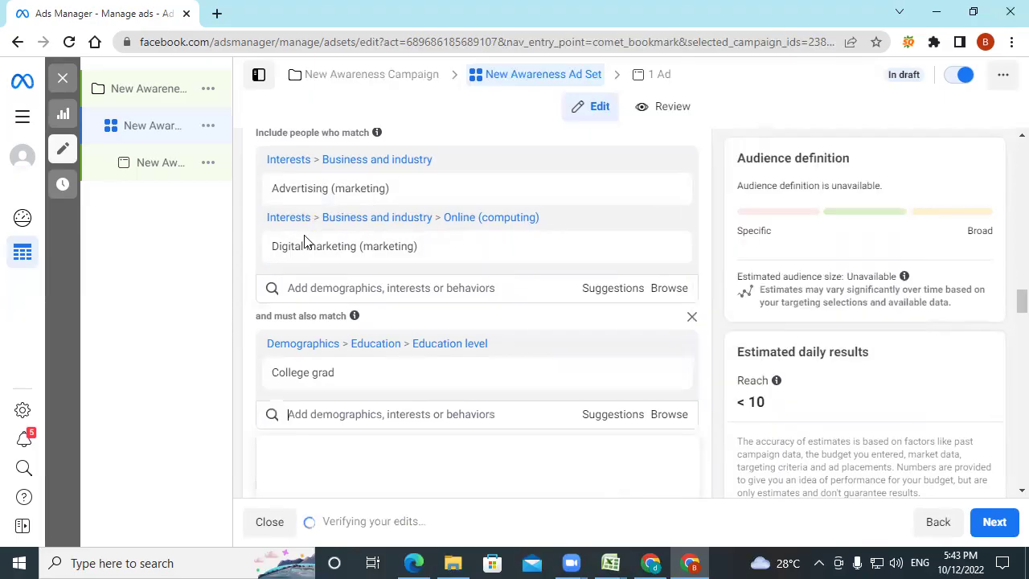
mouse_move(306, 245)
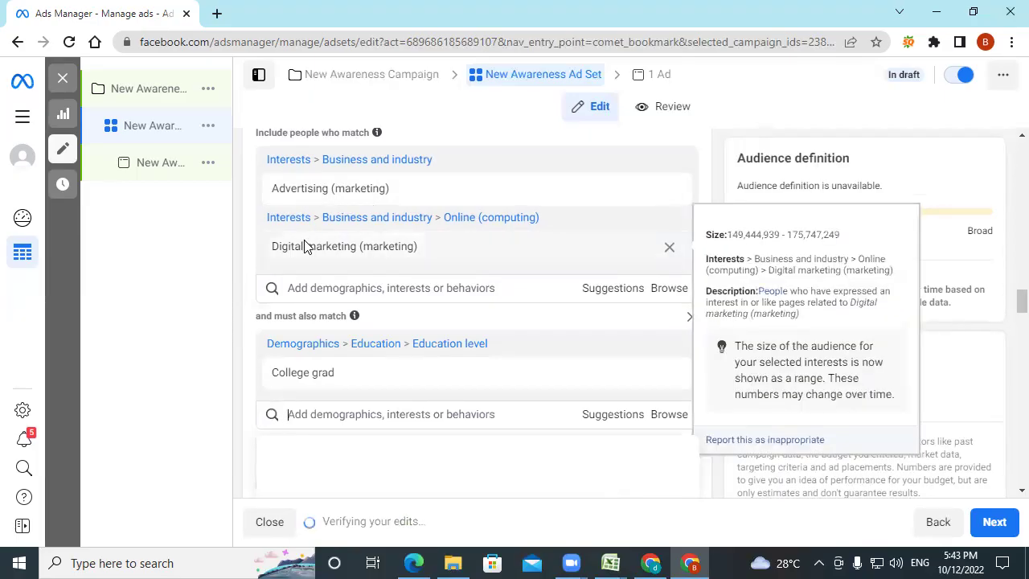
mouse_move(311, 369)
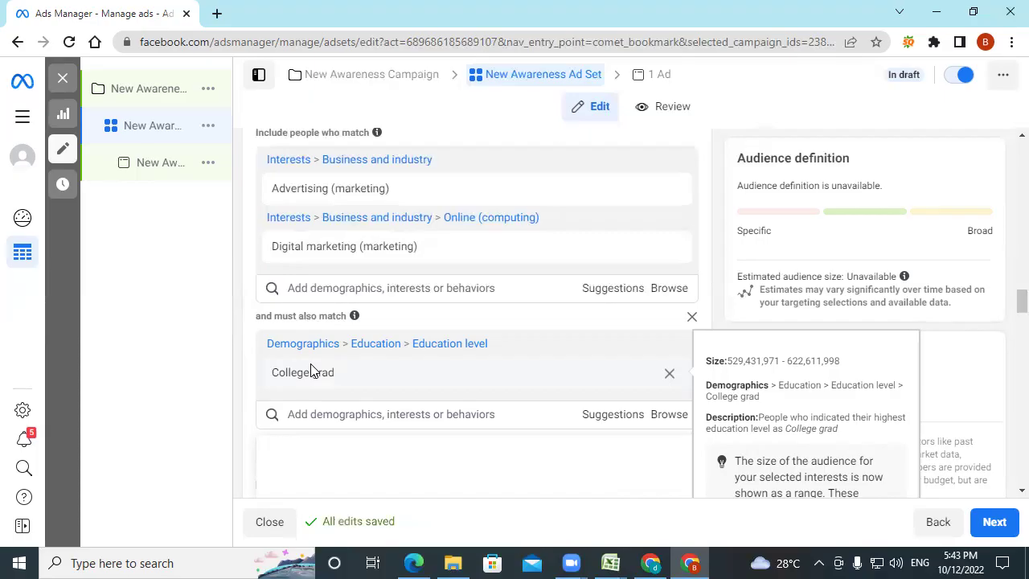
Step: Switch to Facebook-PDF.pdf, review the narrow audience and connections slides, and ink a check mark beside Automatic placements on page 85
left_click(414, 561)
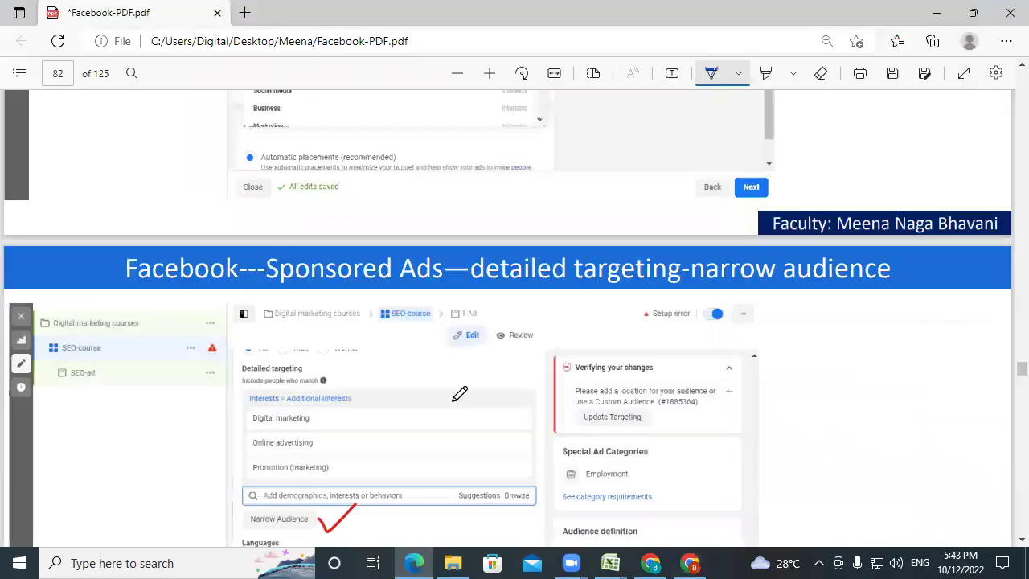
scroll(323, 232, "down", 3)
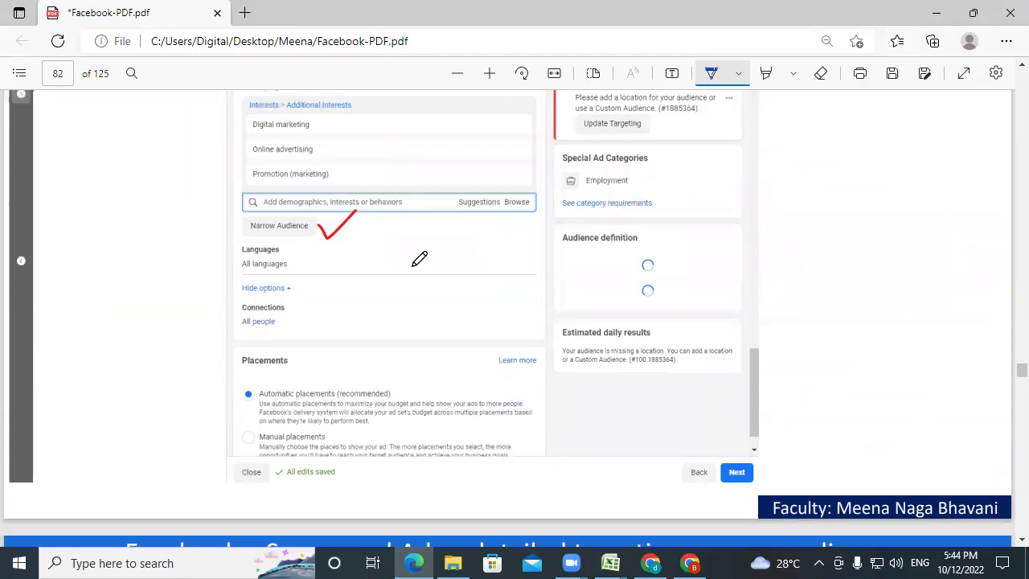
scroll(419, 258, "down", 10)
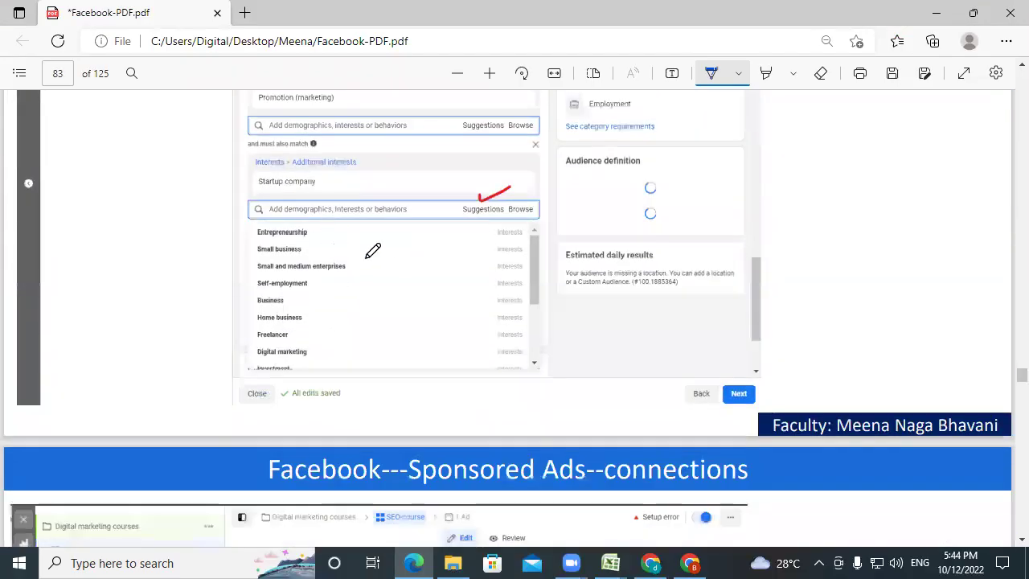
scroll(378, 252, "down", 5)
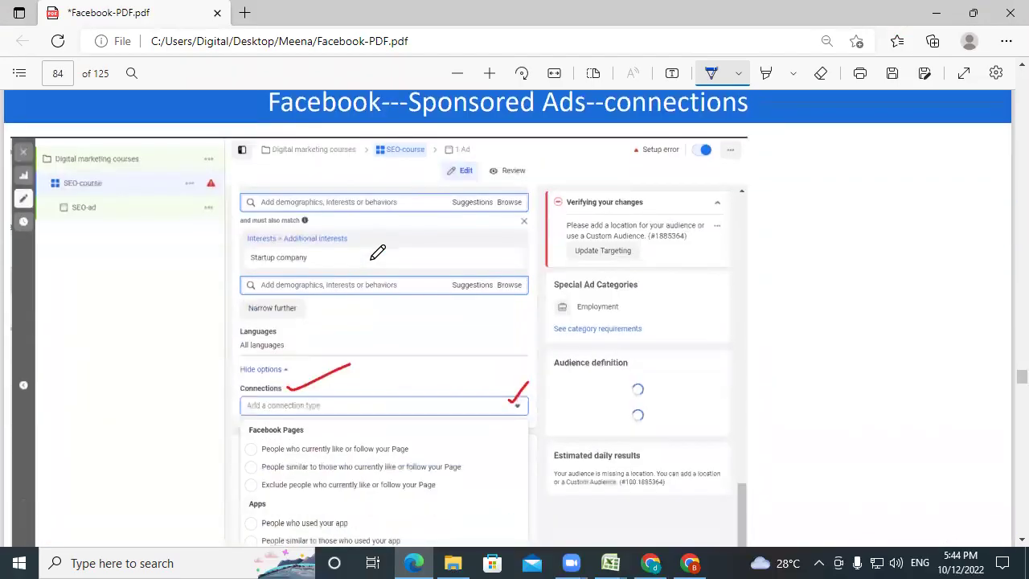
scroll(378, 253, "down", 2)
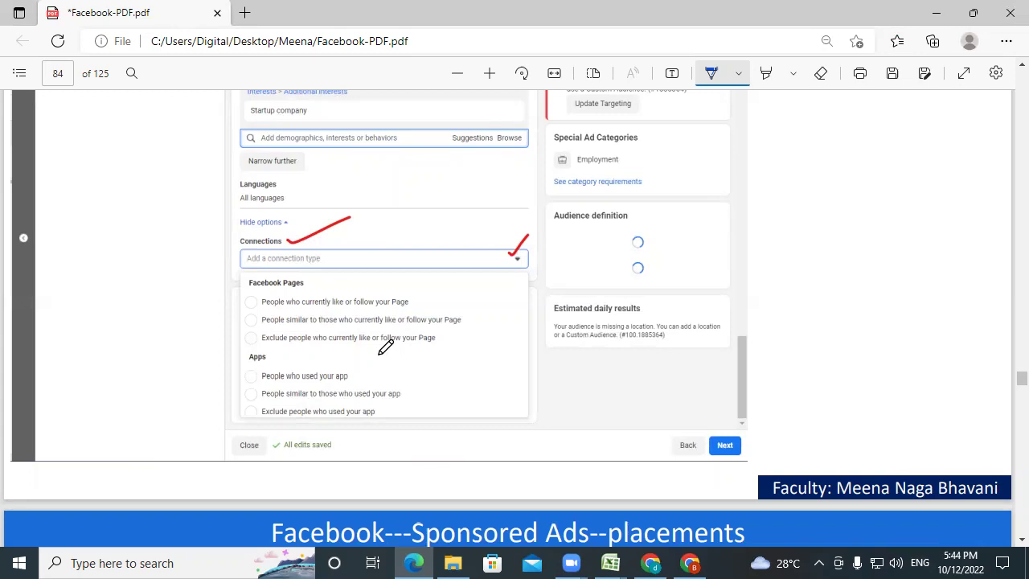
scroll(386, 346, "down", 7)
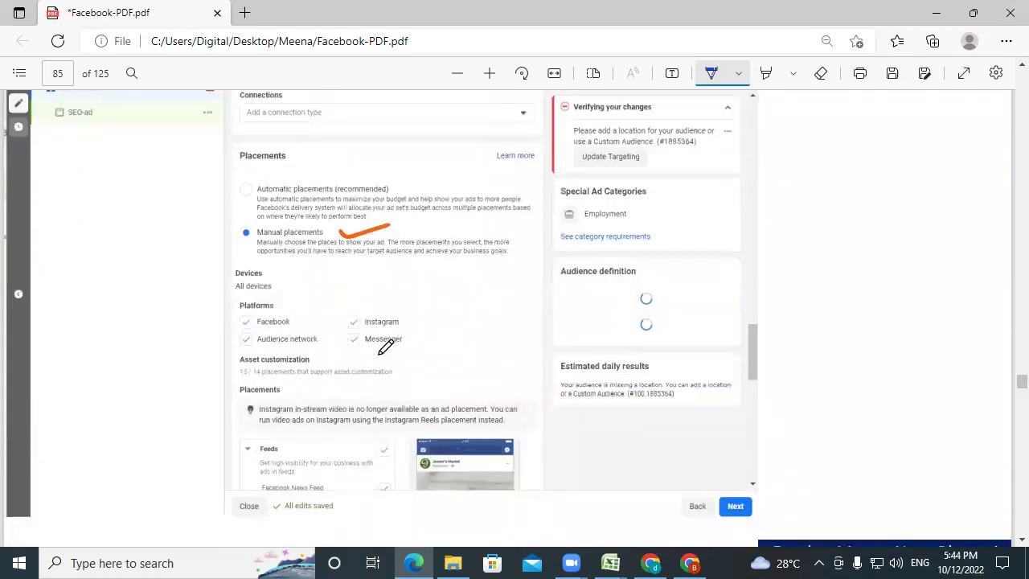
left_click_drag(233, 195, 284, 169)
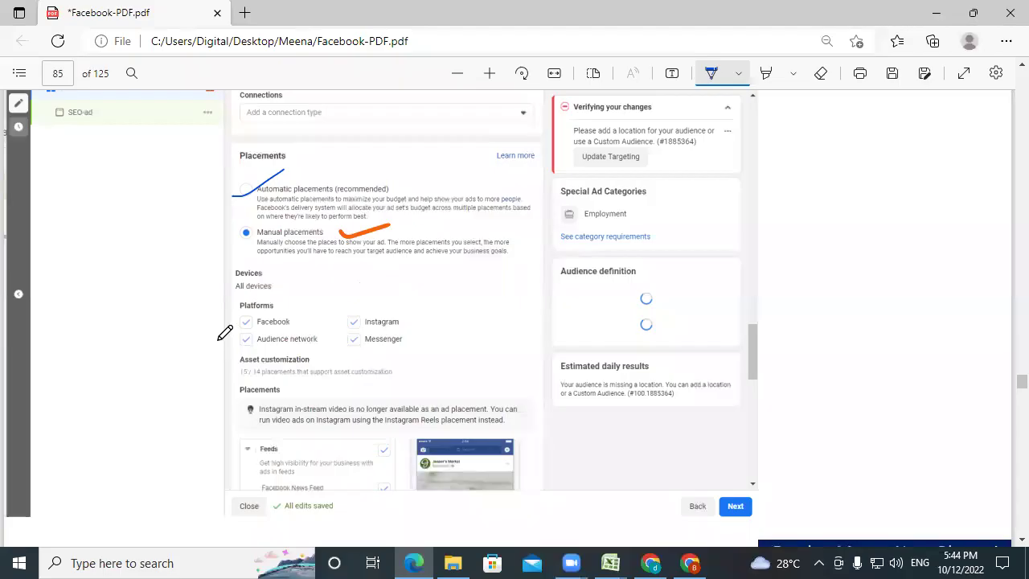
Step: Review the remaining placement slides and ink check marks at Publish and Close on the Ad creation slide, page 88
scroll(225, 332, "down", 3)
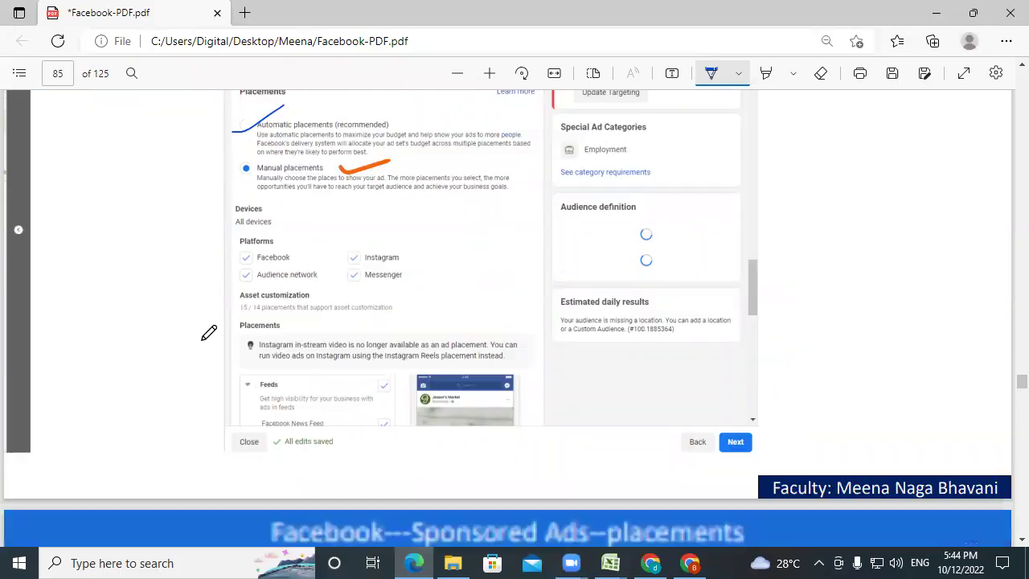
scroll(395, 303, "down", 6)
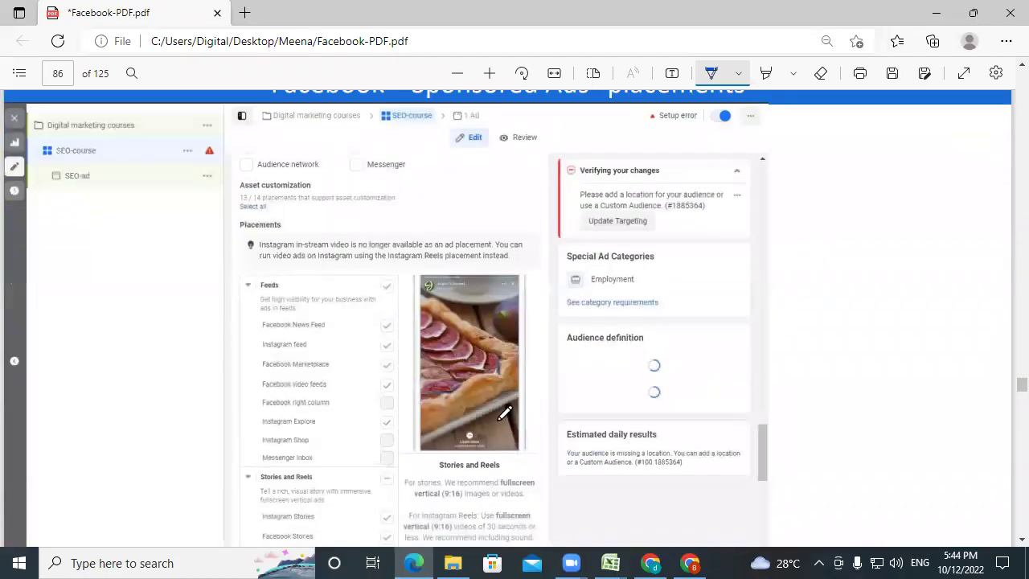
scroll(505, 413, "down", 12)
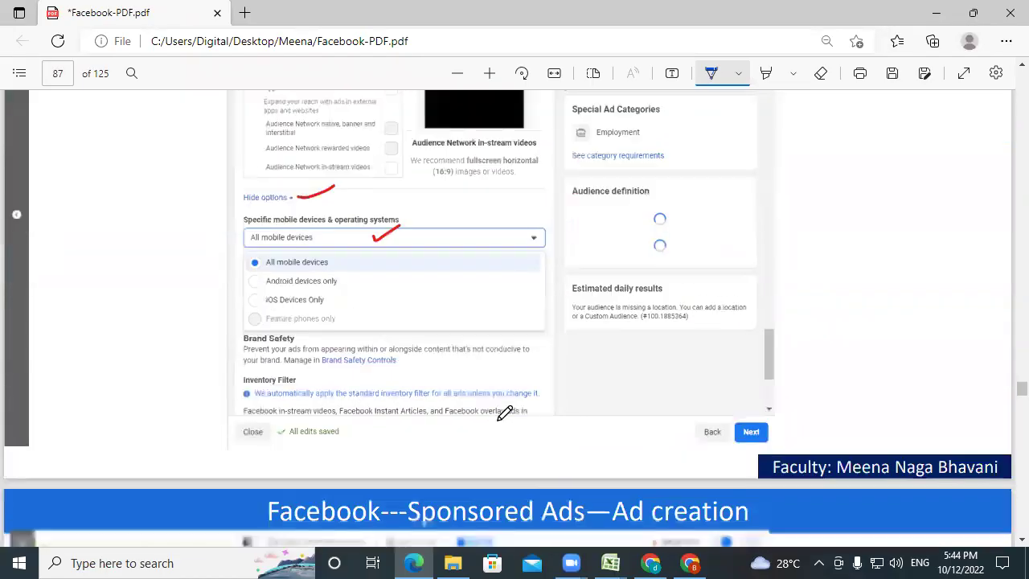
scroll(381, 273, "down", 8)
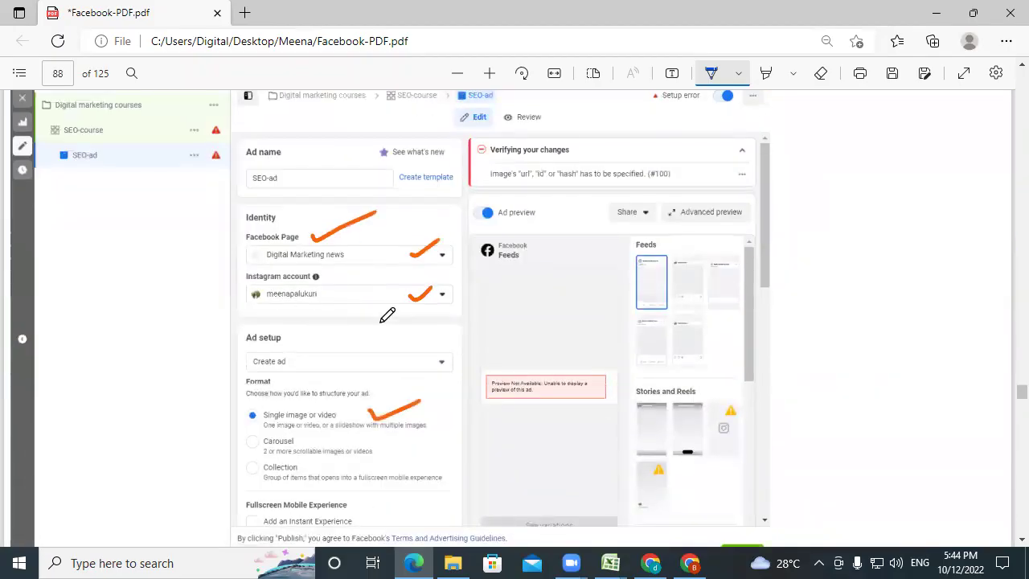
scroll(387, 320, "down", 3)
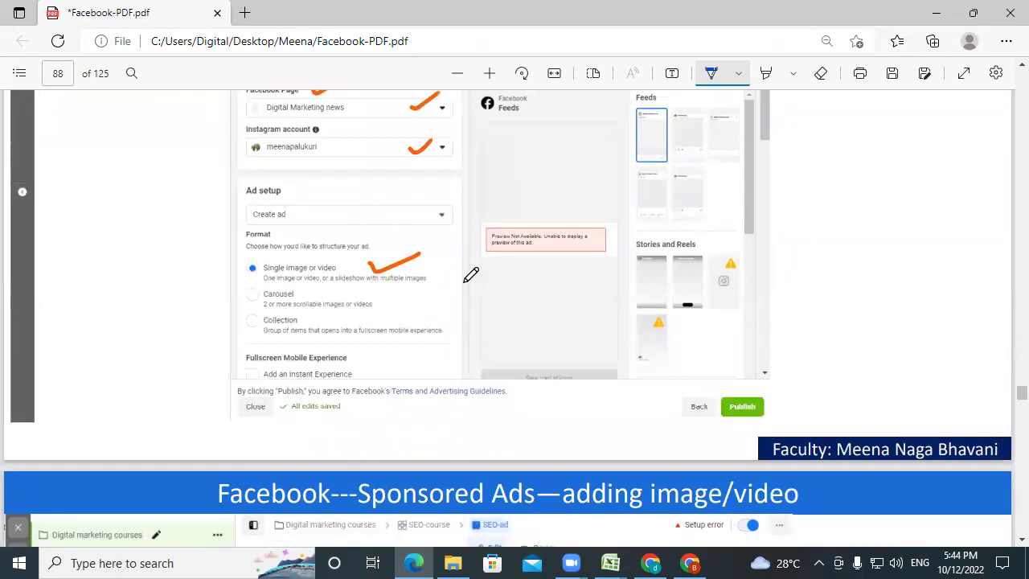
left_click_drag(753, 403, 844, 363)
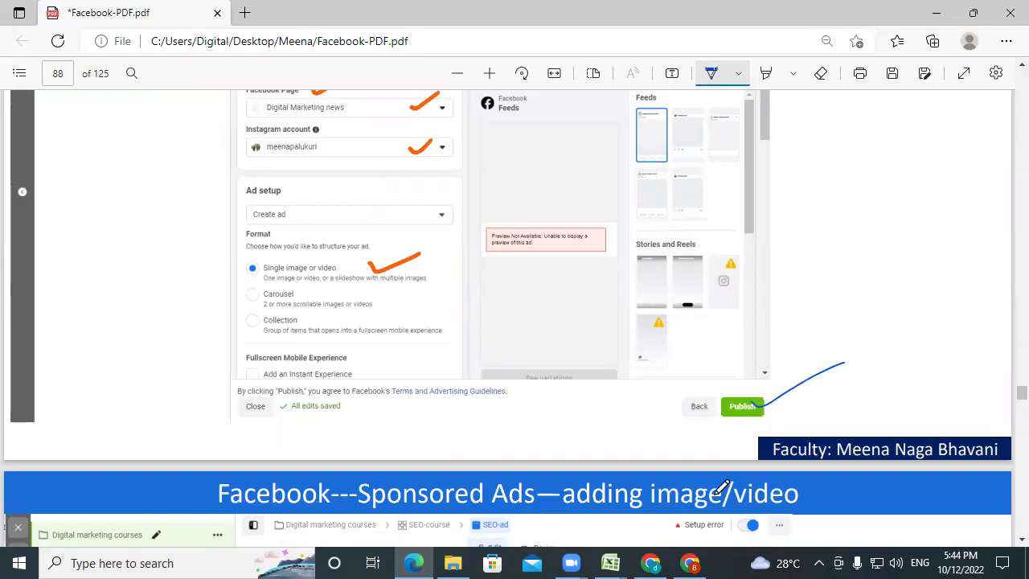
left_click_drag(224, 424, 305, 381)
Step: Ink a check mark over Add Media on page 89 and look over the rest of that slide
scroll(575, 374, "down", 4)
left_click_drag(253, 318, 340, 283)
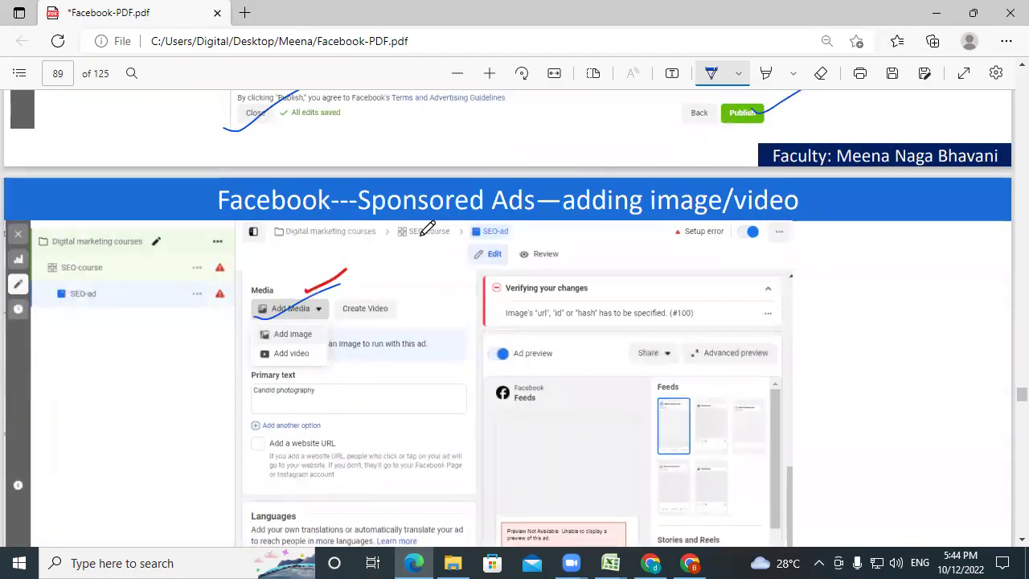
scroll(482, 348, "down", 2)
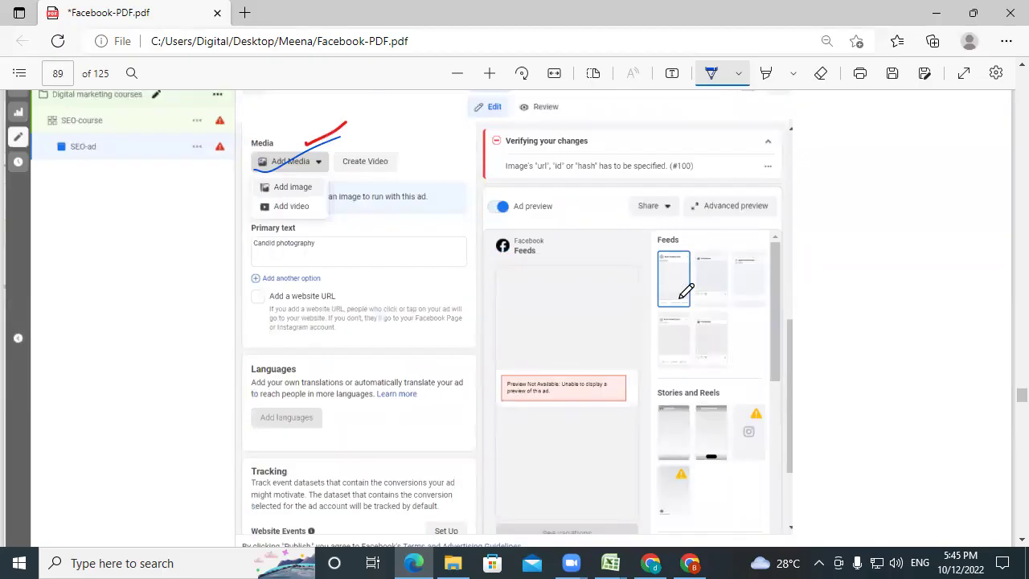
scroll(514, 356, "down", 3)
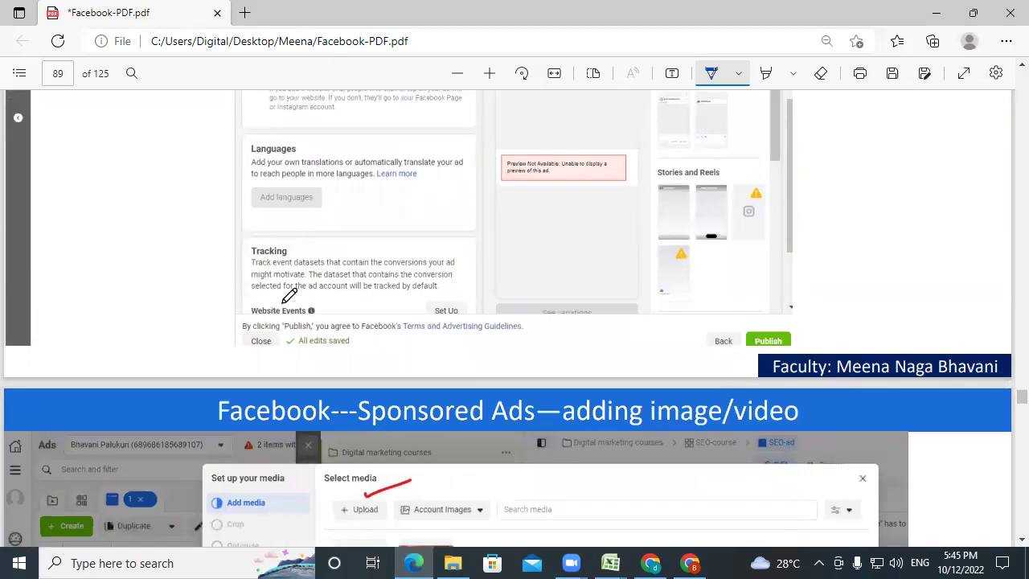
Step: Review the slides on selecting and cropping media, previewing the ad, and filling in its text, website URL and call to action
scroll(321, 296, "down", 5)
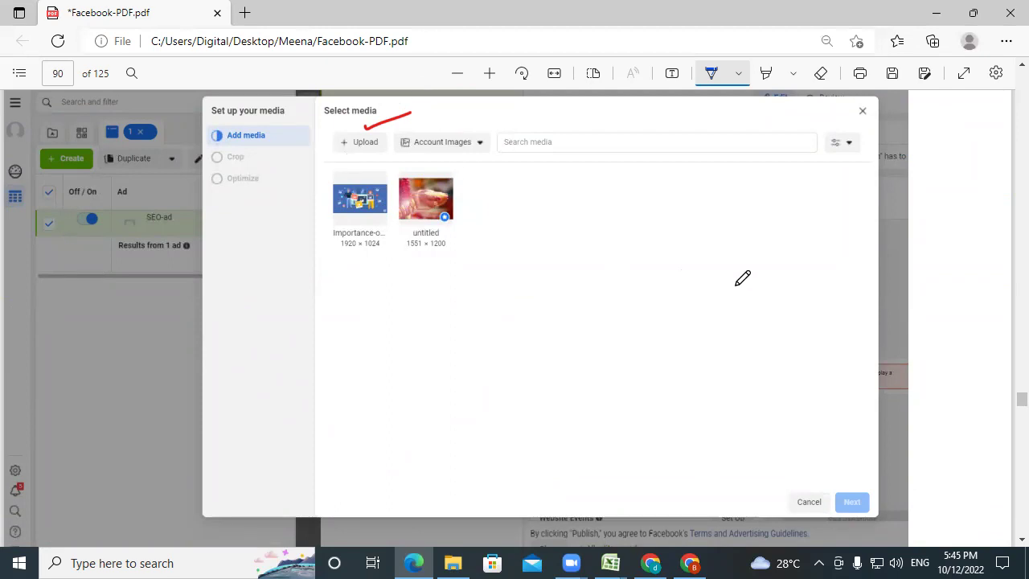
scroll(742, 278, "down", 8)
scroll(742, 278, "down", 10)
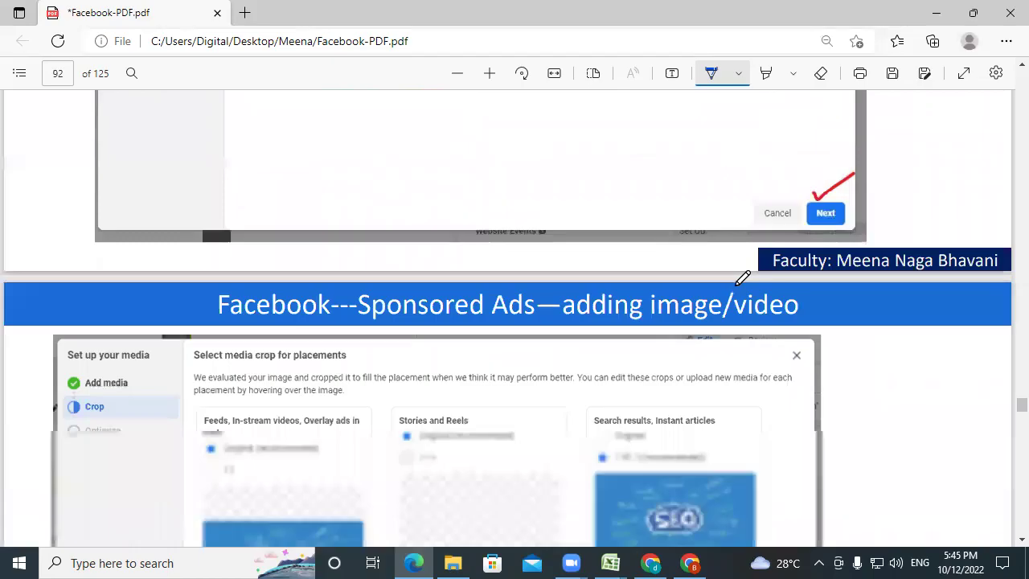
scroll(699, 278, "down", 15)
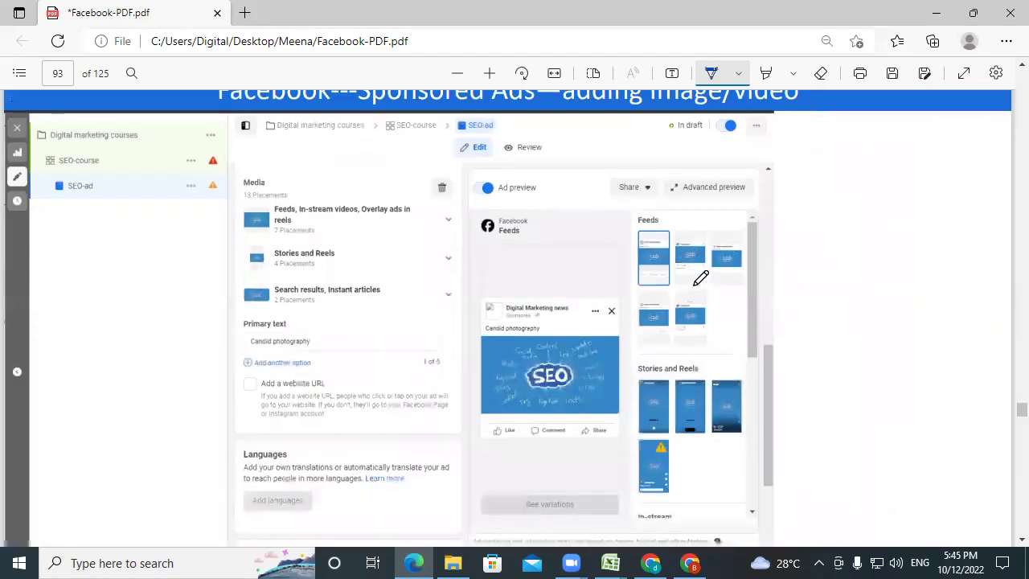
scroll(700, 278, "down", 3)
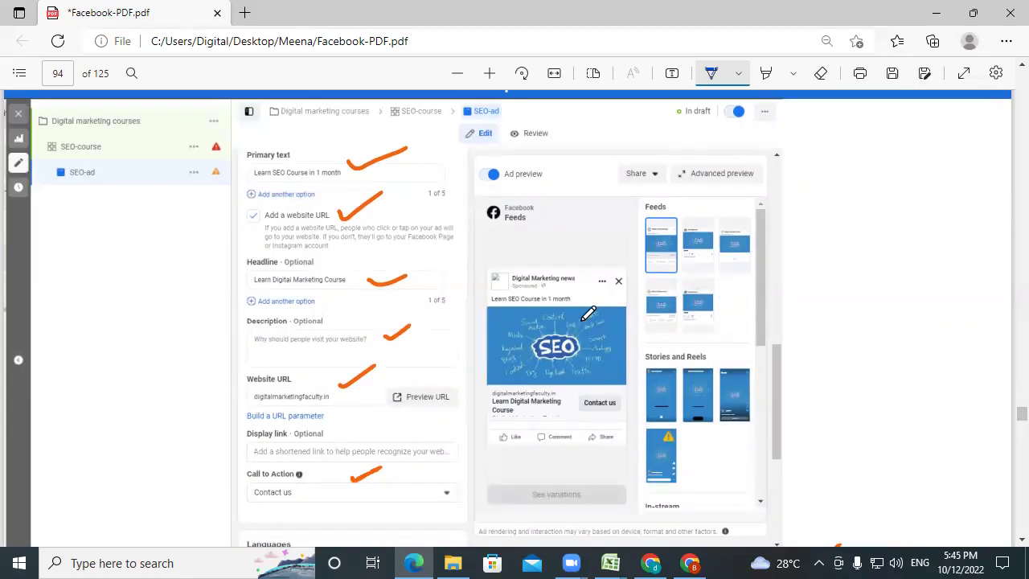
scroll(588, 314, "down", 5)
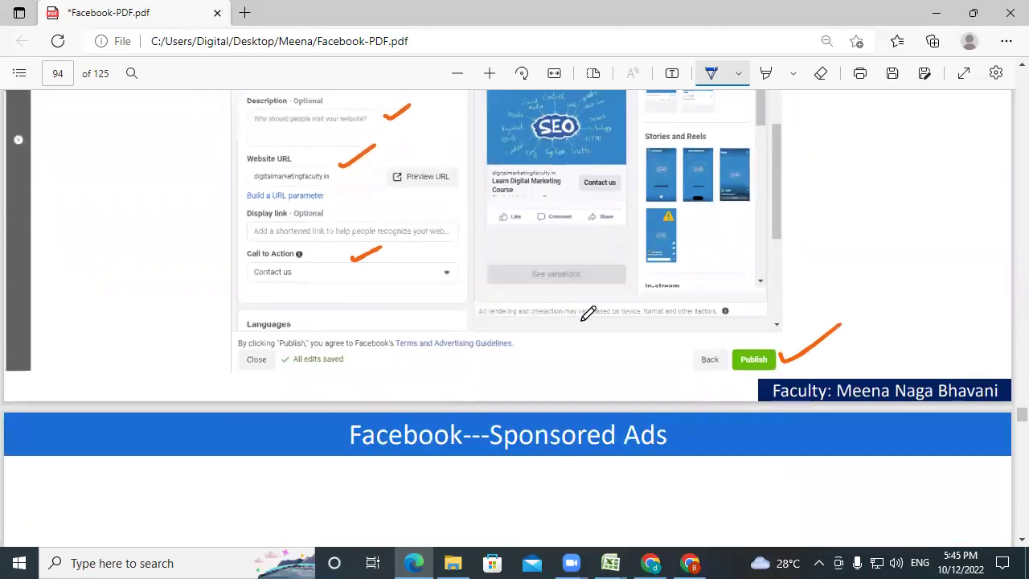
Step: Read the slides on location and currency, payment methods, and saving the ad as a draft without adding payment
scroll(640, 340, "down", 3)
scroll(641, 341, "down", 3)
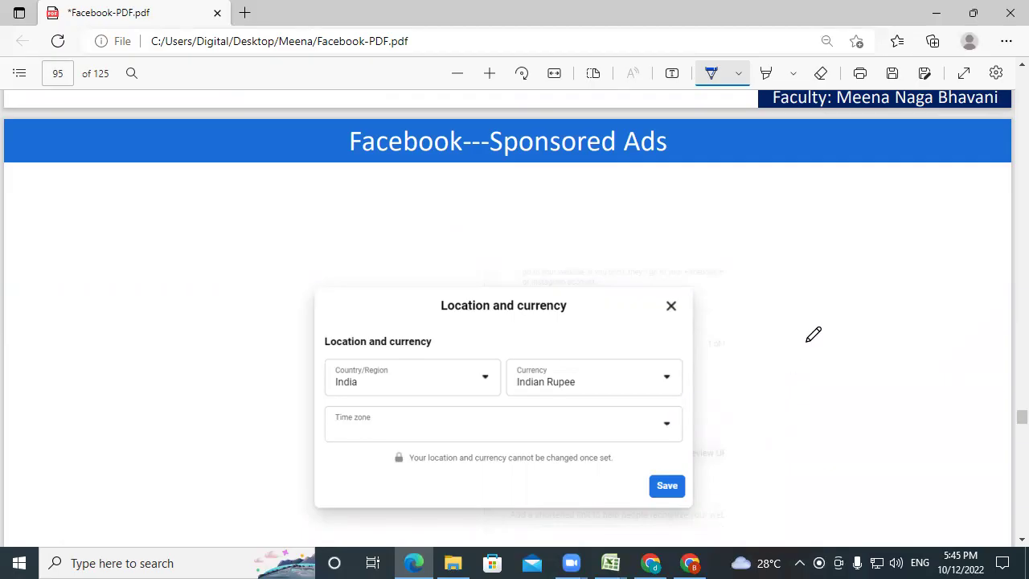
scroll(814, 334, "down", 10)
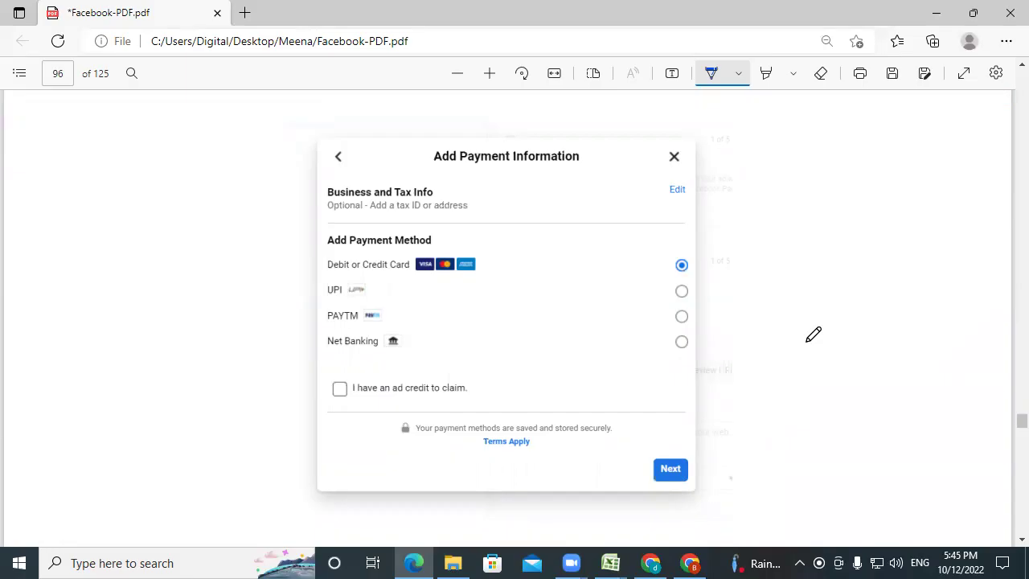
scroll(814, 334, "down", 3)
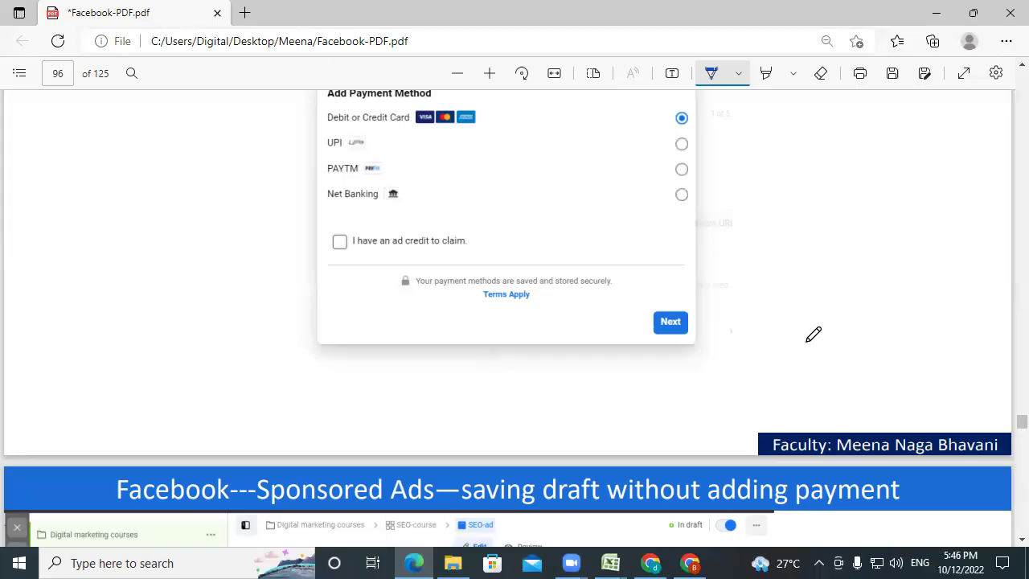
scroll(813, 334, "down", 5)
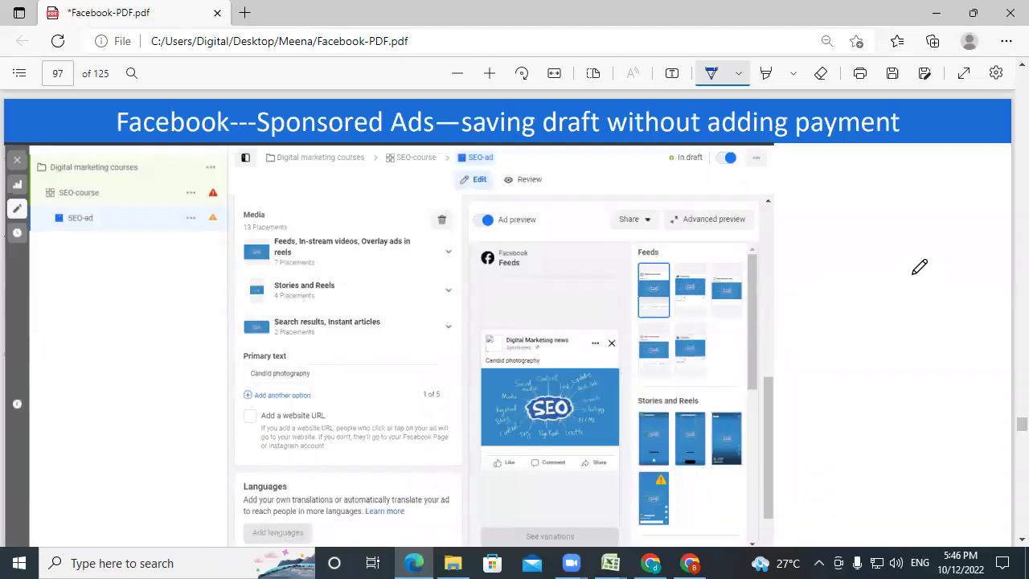
scroll(918, 266, "down", 4)
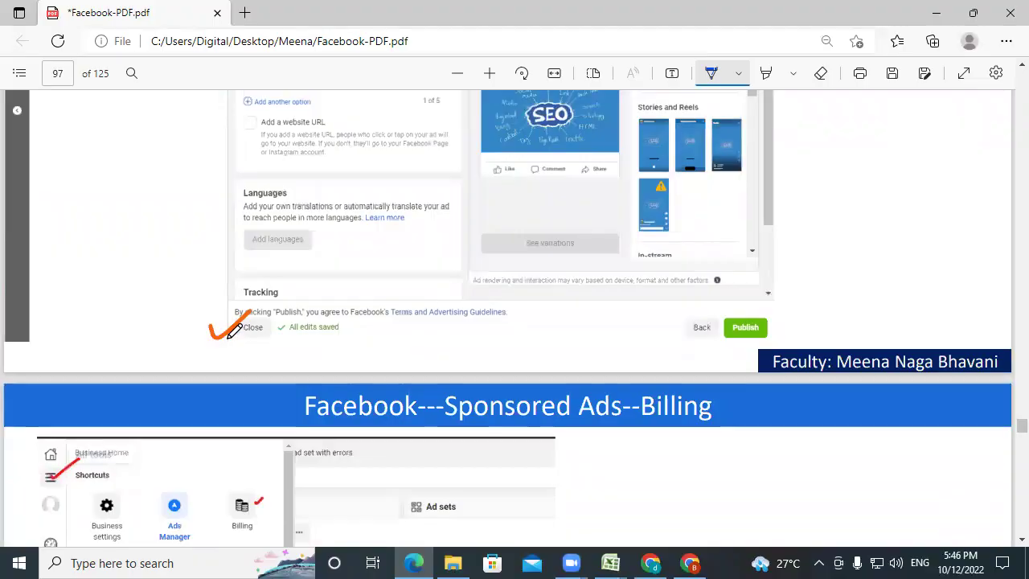
Step: Switch to Ads Manager, continue to the New Awareness Ad, look through its settings, and close the editor without publishing the draft
left_click(690, 563)
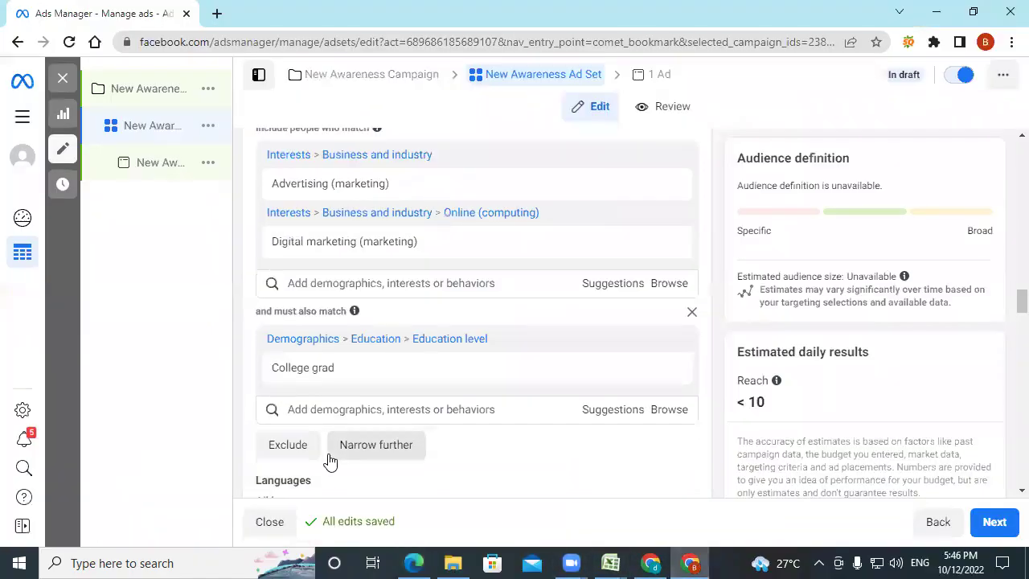
scroll(330, 462, "down", 15)
left_click(1000, 531)
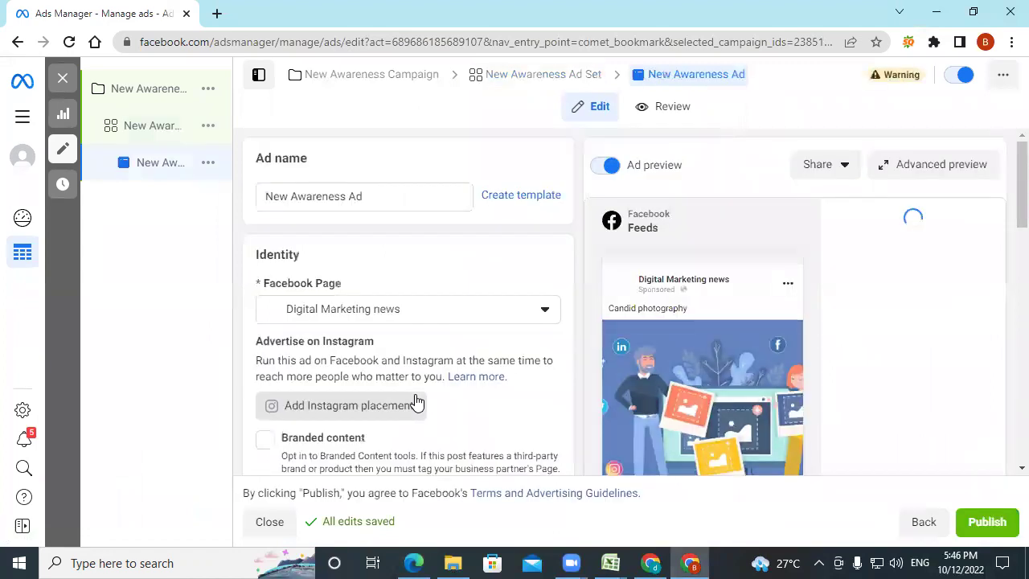
scroll(418, 401, "down", 8)
scroll(415, 401, "down", 4)
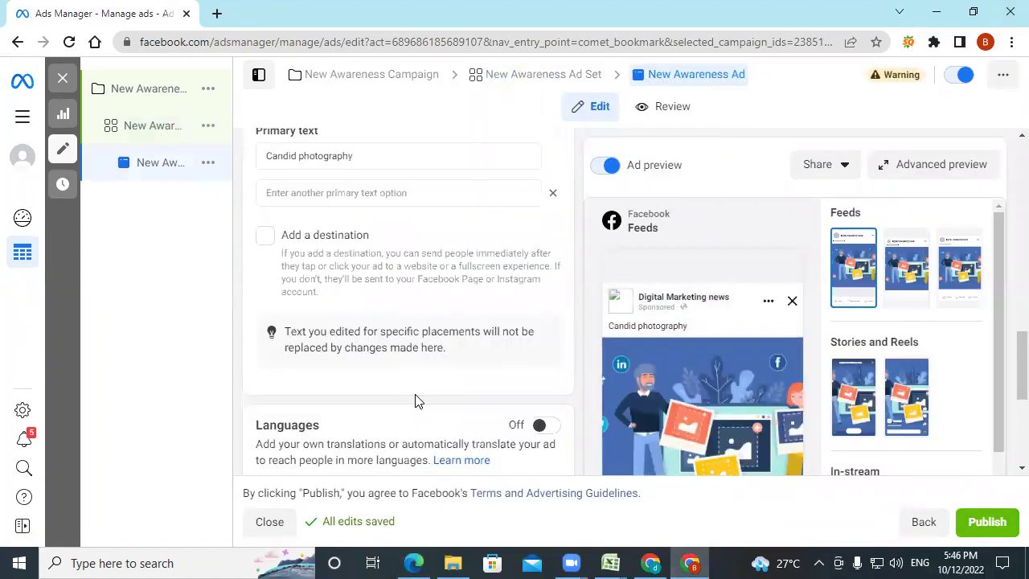
scroll(416, 401, "up", 1)
scroll(415, 401, "down", 5)
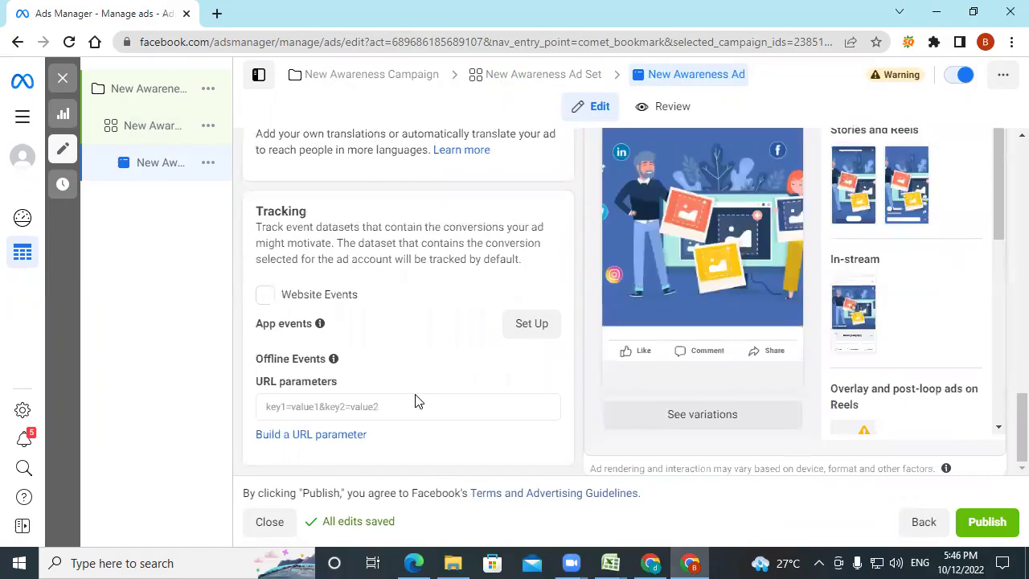
left_click(272, 522)
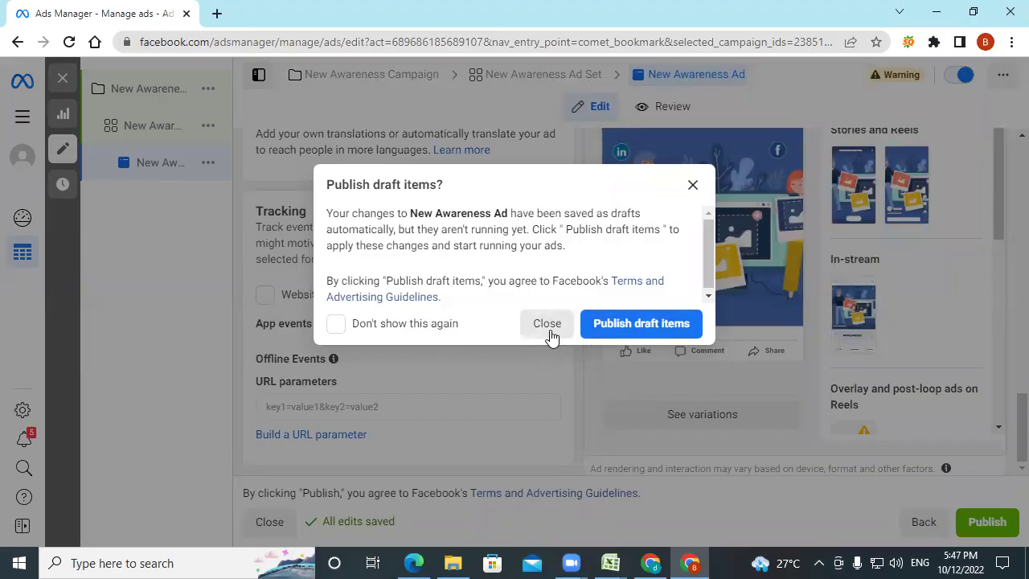
left_click(551, 336)
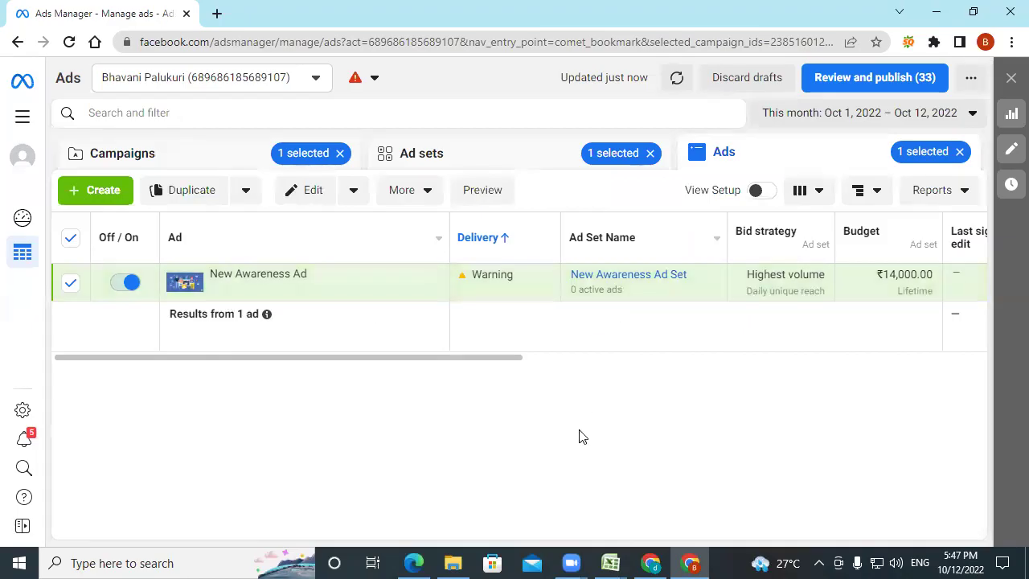
Step: Check the Billing slide on page 98 of the PDF and open Billing for the ad account in Ads Manager
left_click(935, 13)
scroll(492, 463, "down", 3)
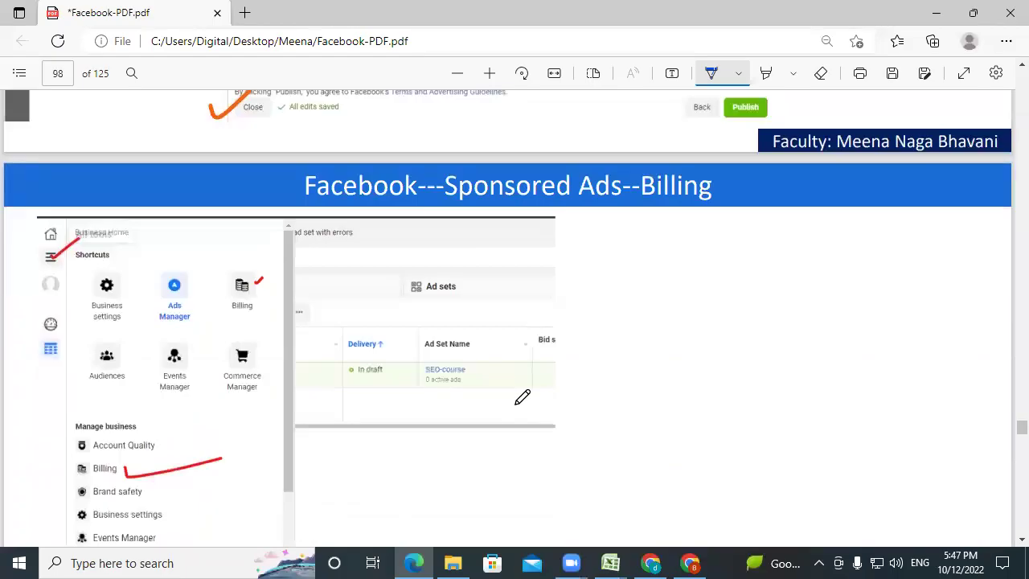
left_click(690, 562)
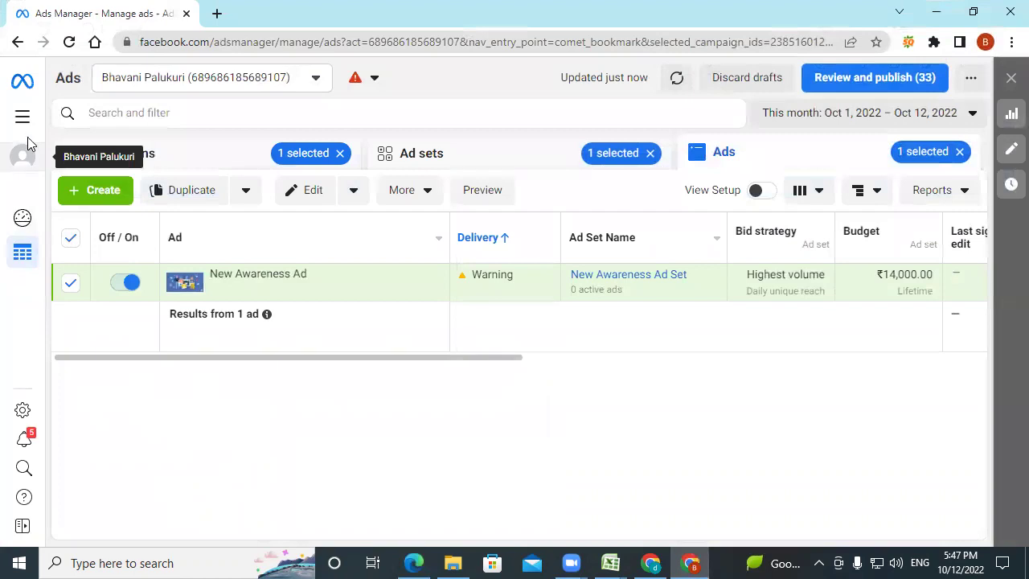
left_click(23, 120)
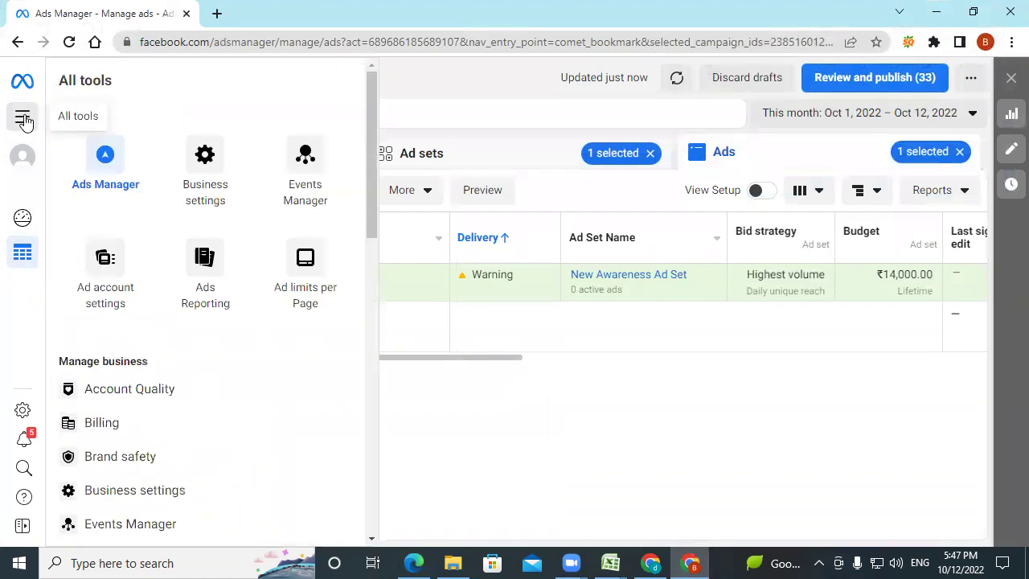
left_click(85, 427)
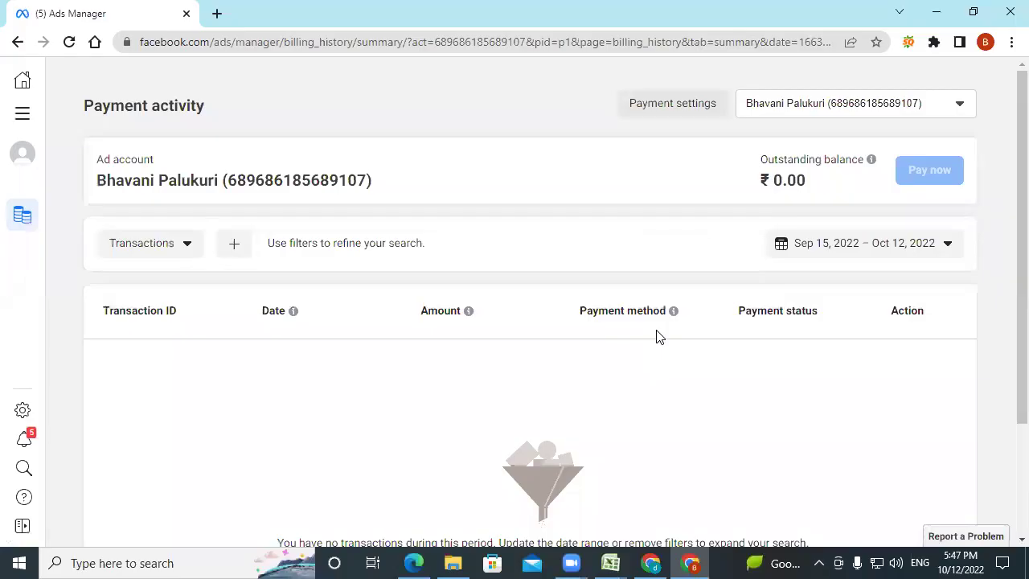
Step: Open the payment settings, examine the payment method options, close the form without adding one, and show where Billing is listed
left_click(682, 111)
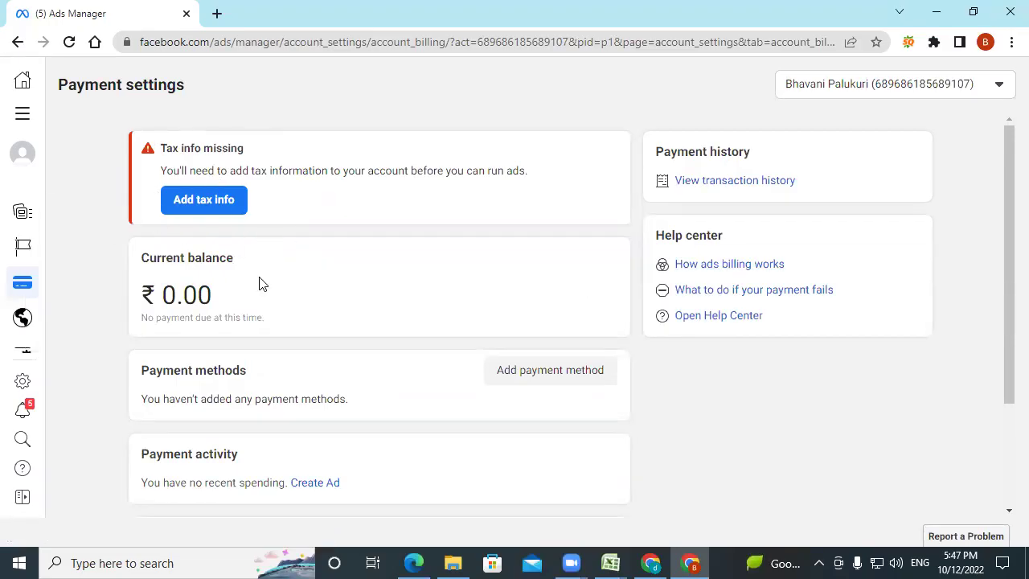
left_click(529, 369)
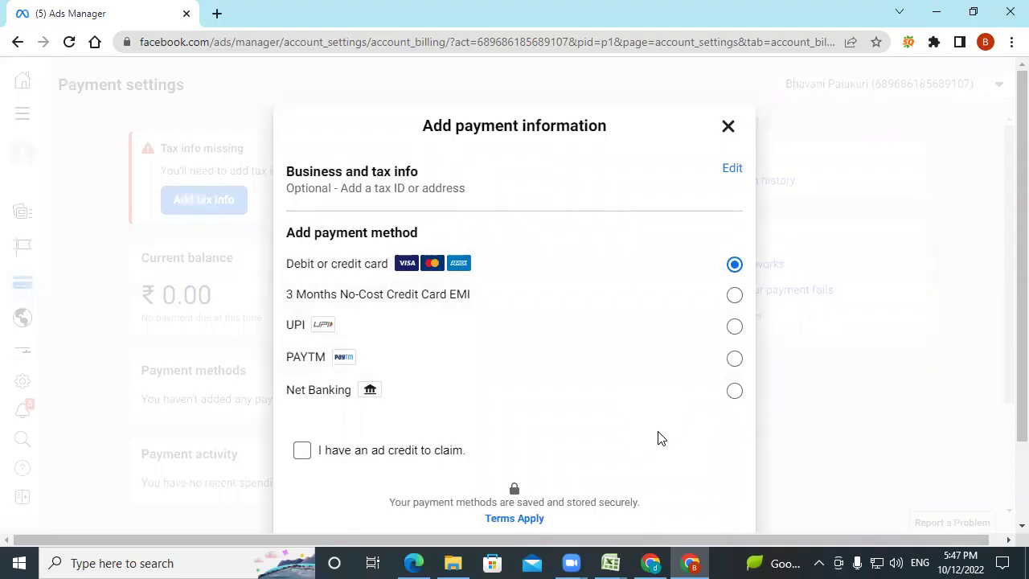
left_click(728, 129)
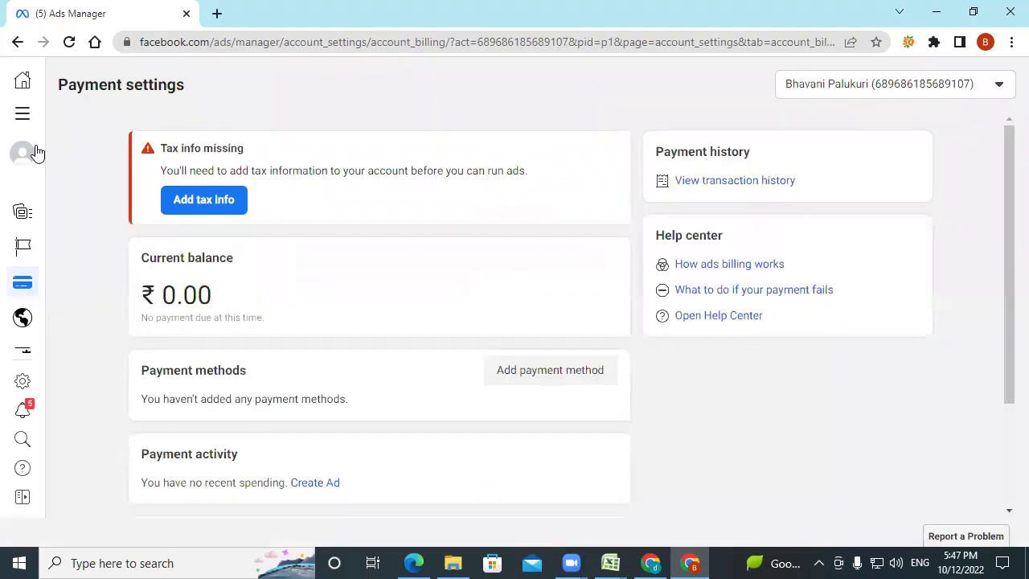
left_click(22, 115)
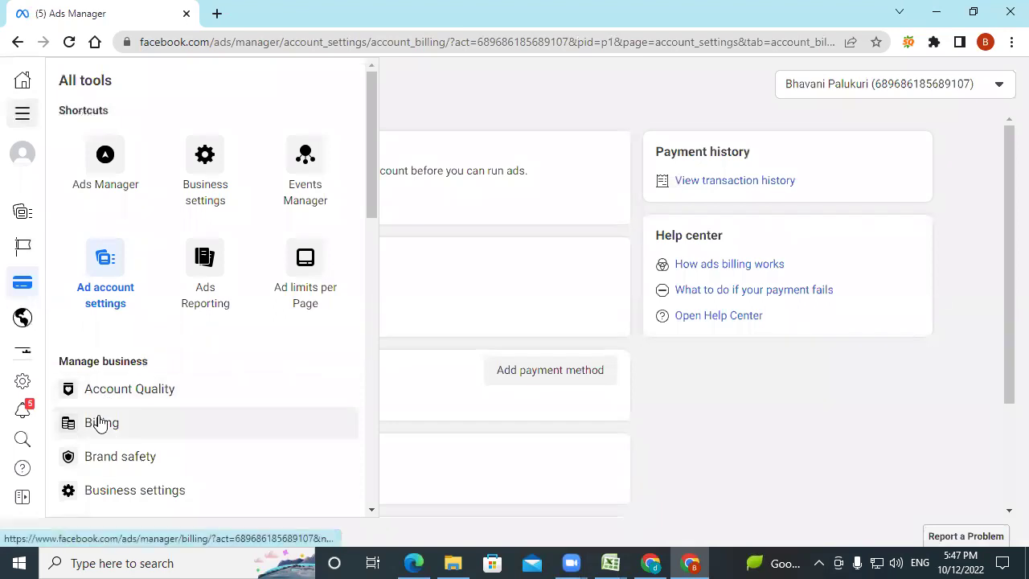
Step: Switch back to Facebook-PDF.pdf and review the Billing slides through to the Traffic campaign objective slide on page 101
left_click(420, 557)
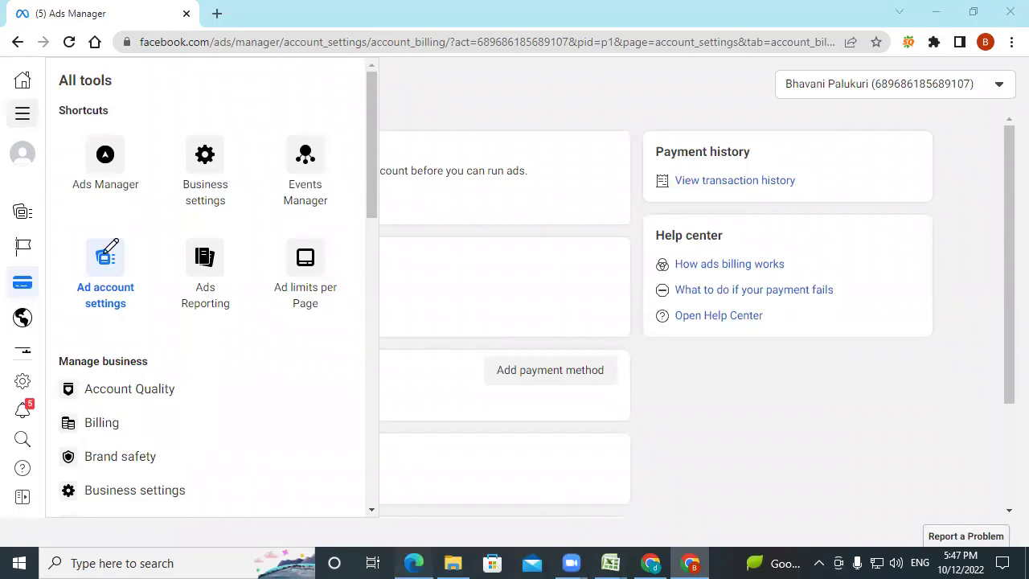
scroll(142, 298, "down", 3)
scroll(553, 315, "down", 5)
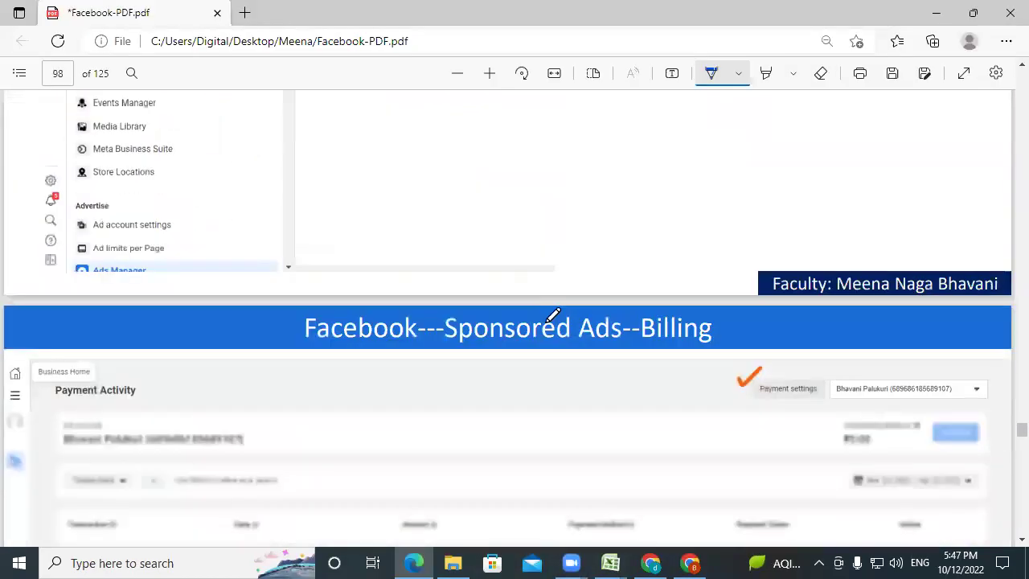
scroll(547, 331, "down", 3)
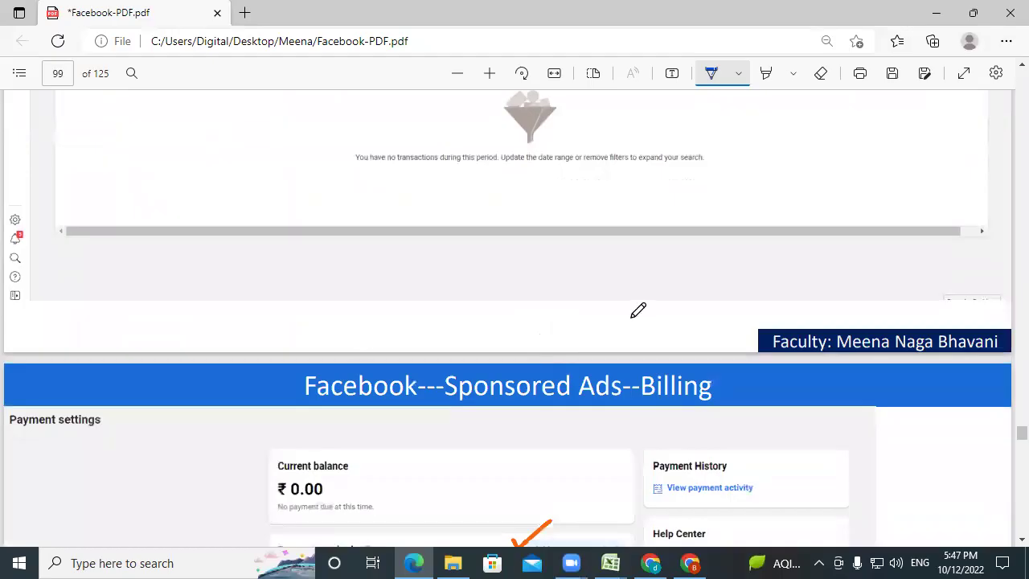
scroll(639, 310, "down", 10)
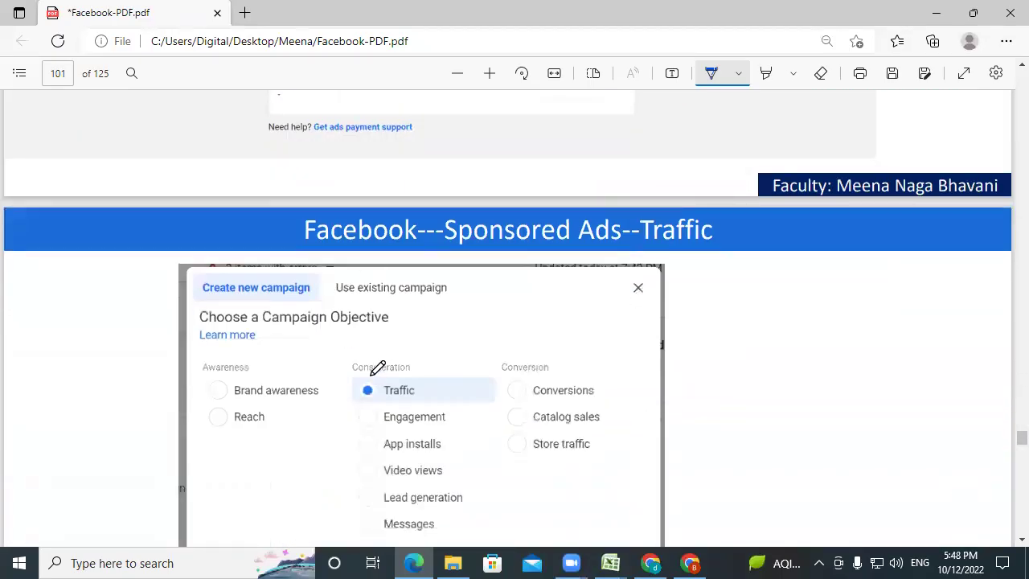
scroll(376, 360, "down", 3)
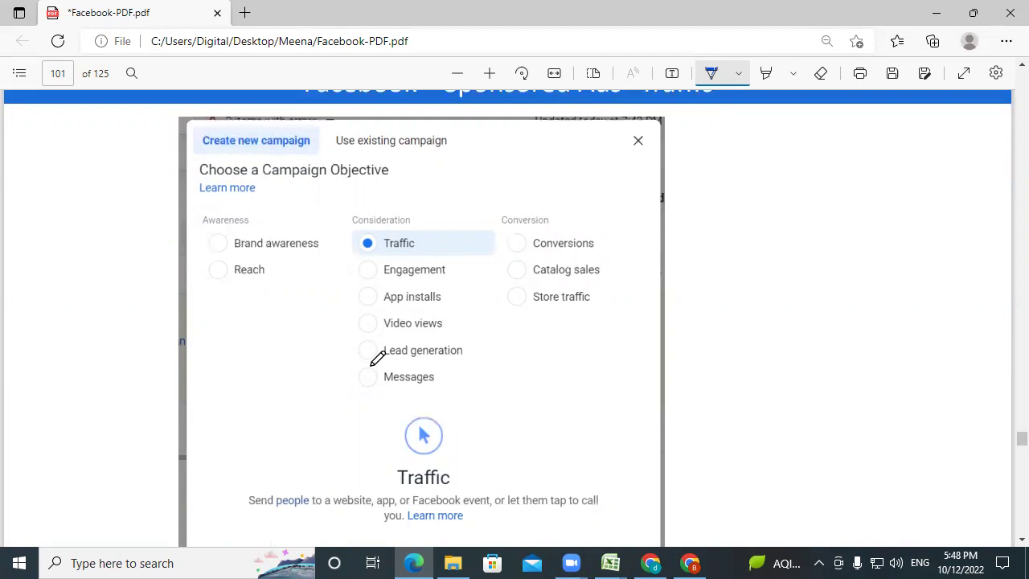
Step: Leave the PDF and the payment settings, and open the Ads Manager campaigns list through Meta Business Suite
left_click(472, 560)
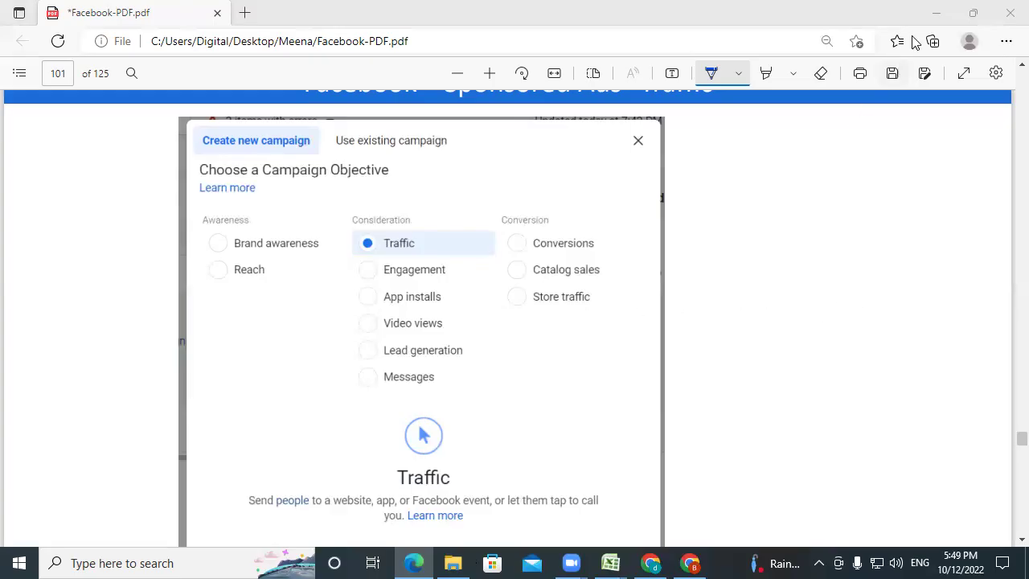
left_click(935, 13)
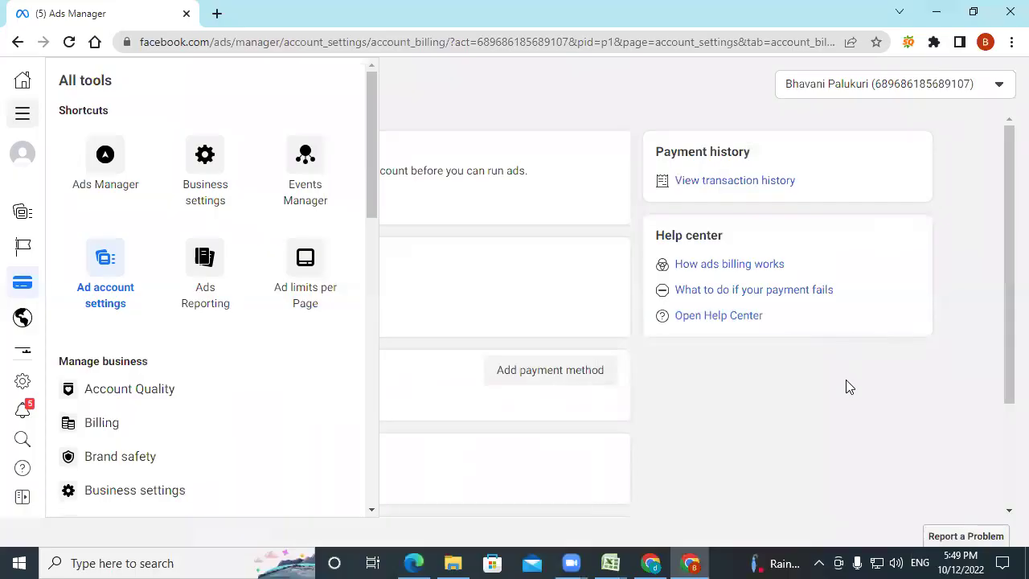
left_click(846, 380)
mouse_move(13, 113)
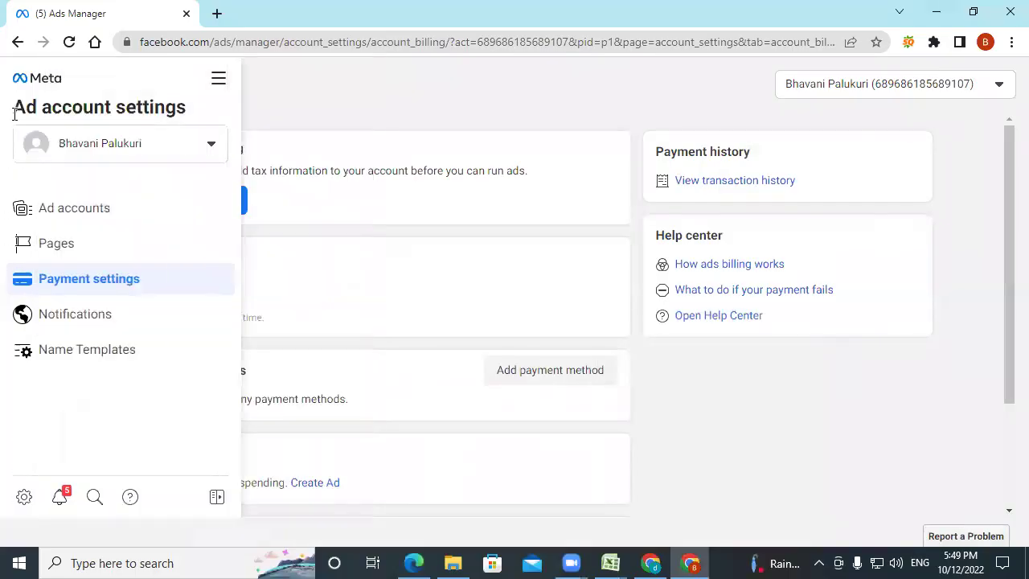
left_click(52, 210)
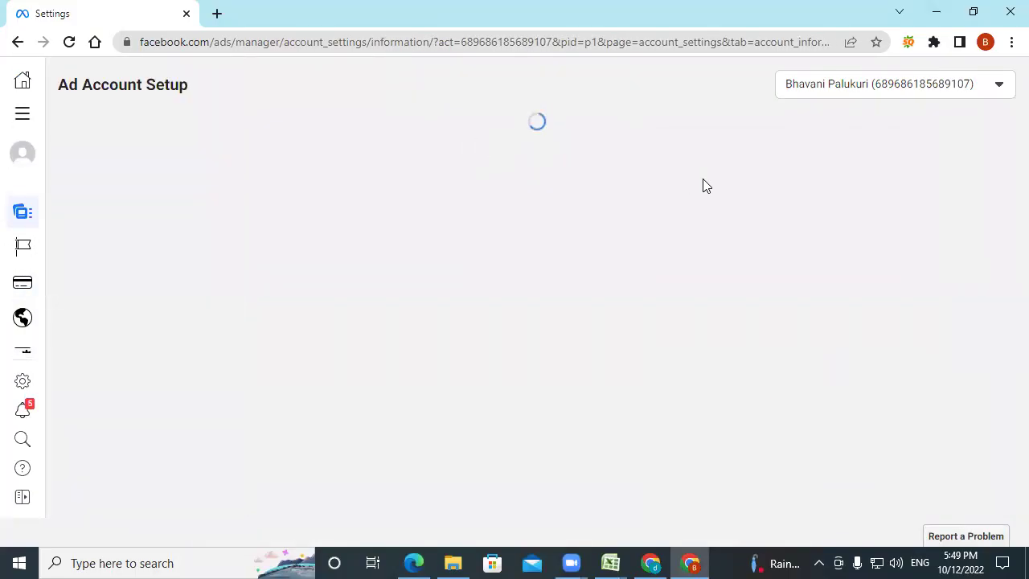
left_click(19, 113)
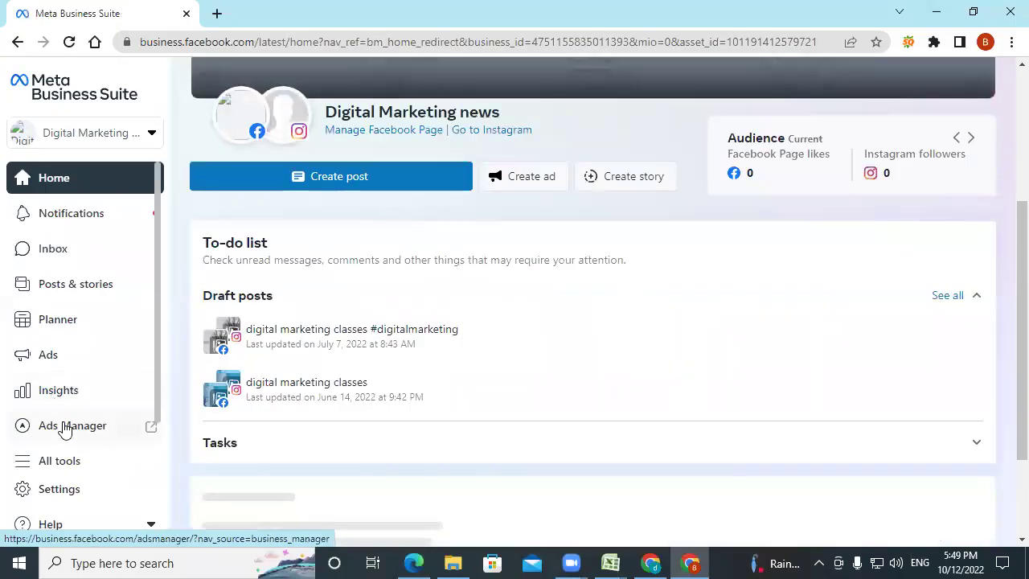
left_click(67, 425)
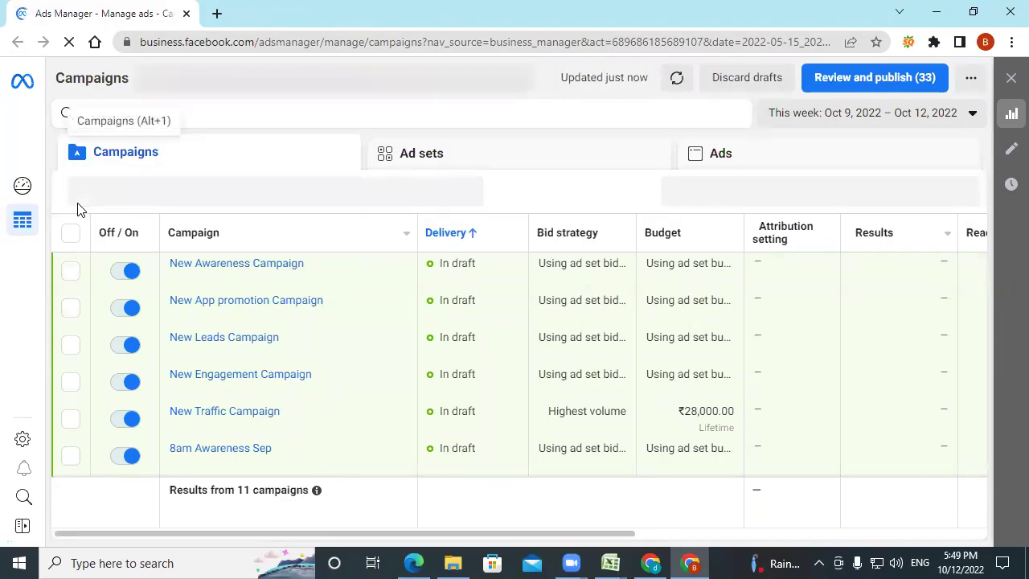
Step: Create a new campaign with the Traffic objective, leaving the optional campaign, ad set and ad names blank
left_click(95, 190)
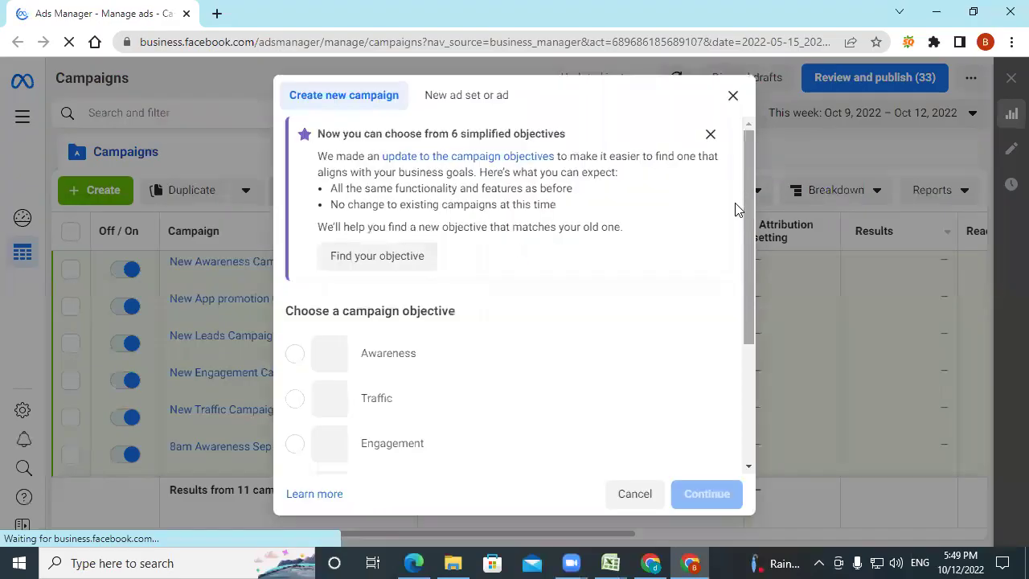
scroll(382, 392, "down", 1)
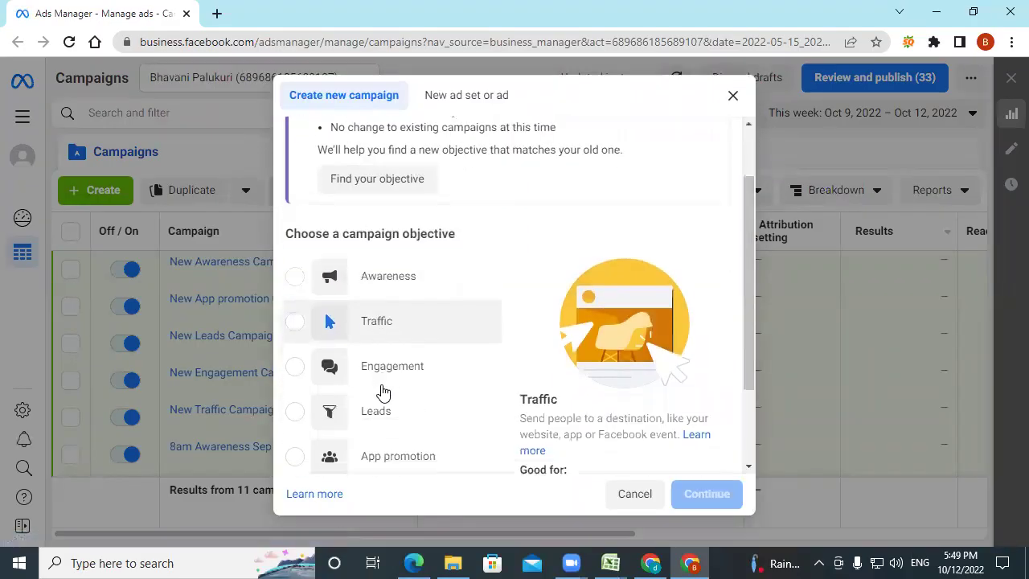
left_click(291, 322)
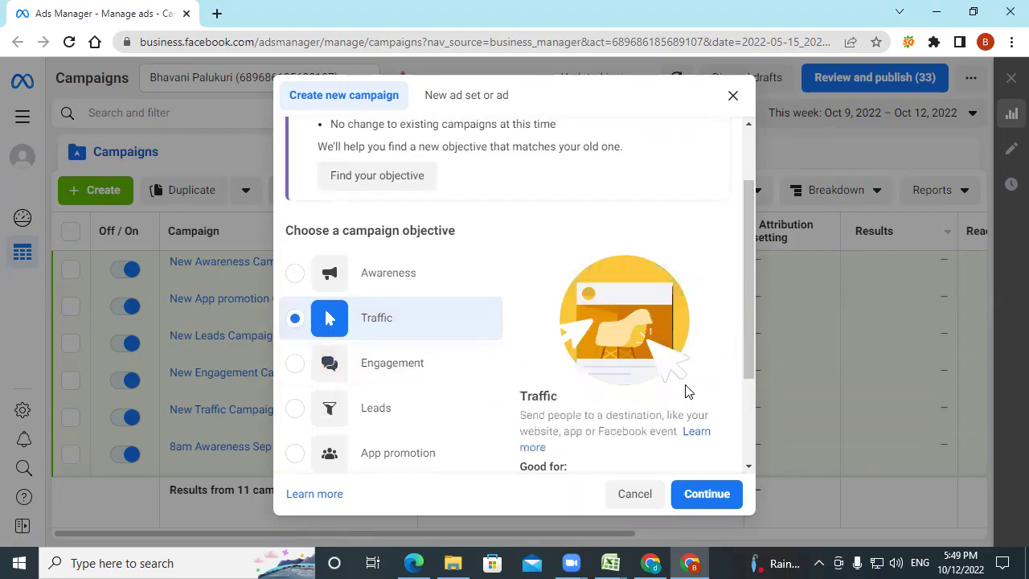
scroll(684, 391, "down", 2)
left_click(496, 453)
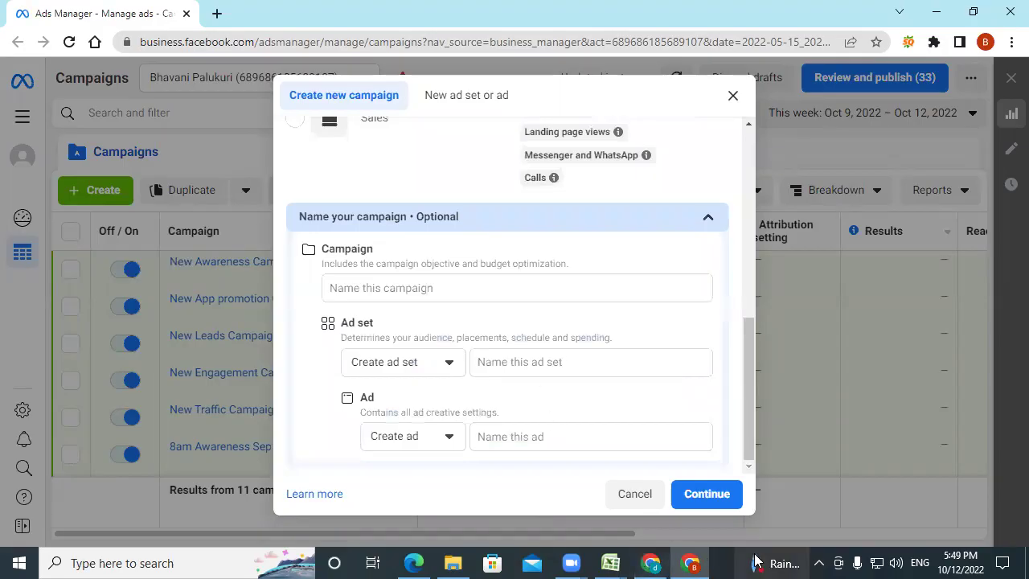
left_click(719, 497)
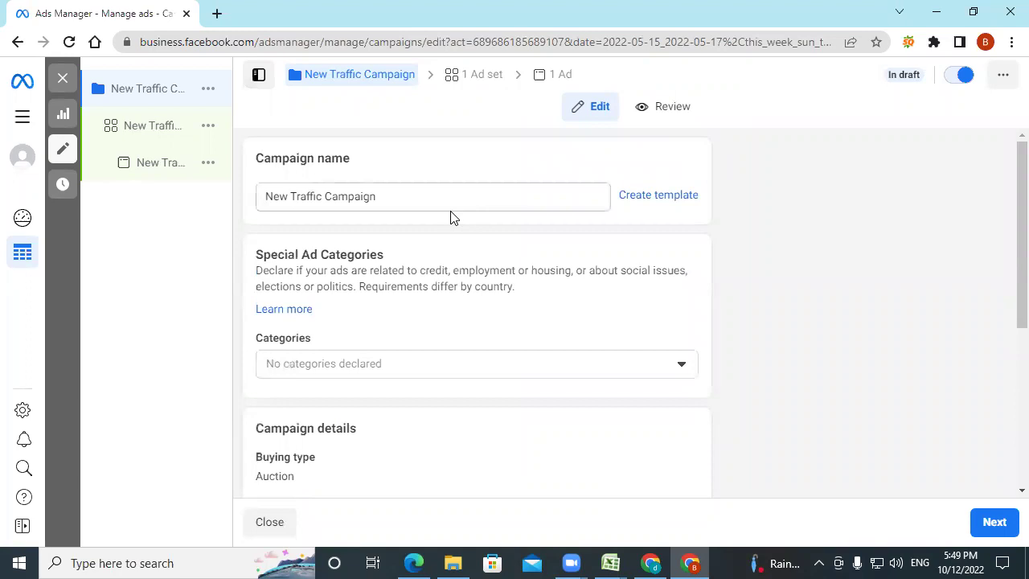
Step: Review the traffic campaign's categories, details and spending limit option without changing them, and continue to the ad set
scroll(558, 283, "down", 1)
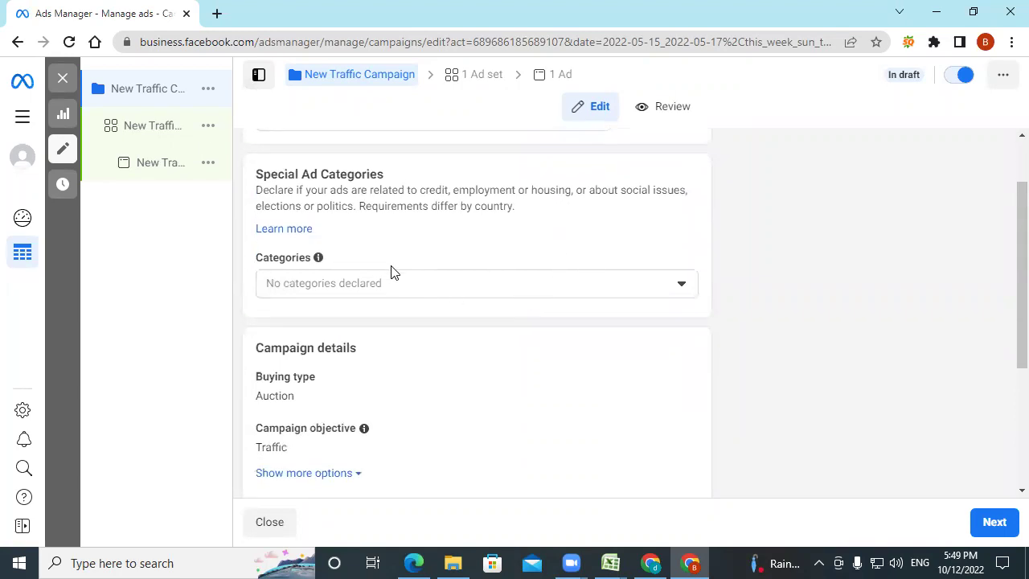
scroll(390, 271, "down", 3)
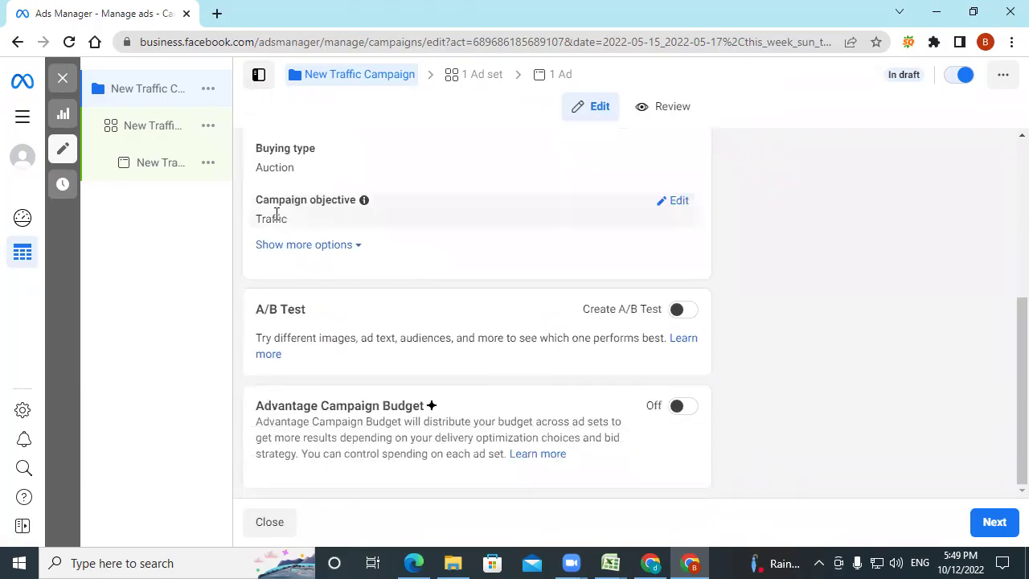
left_click(338, 246)
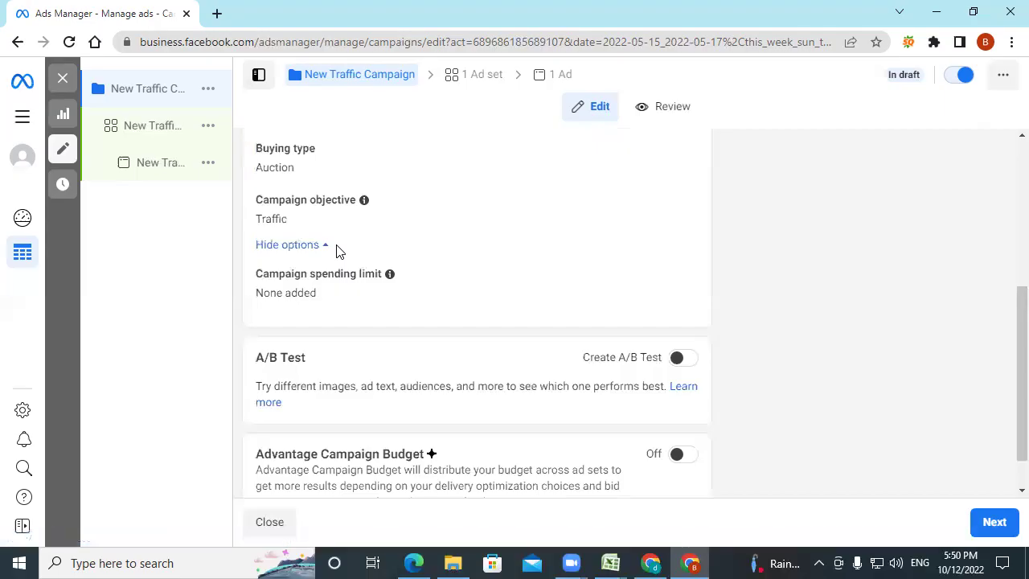
left_click(299, 246)
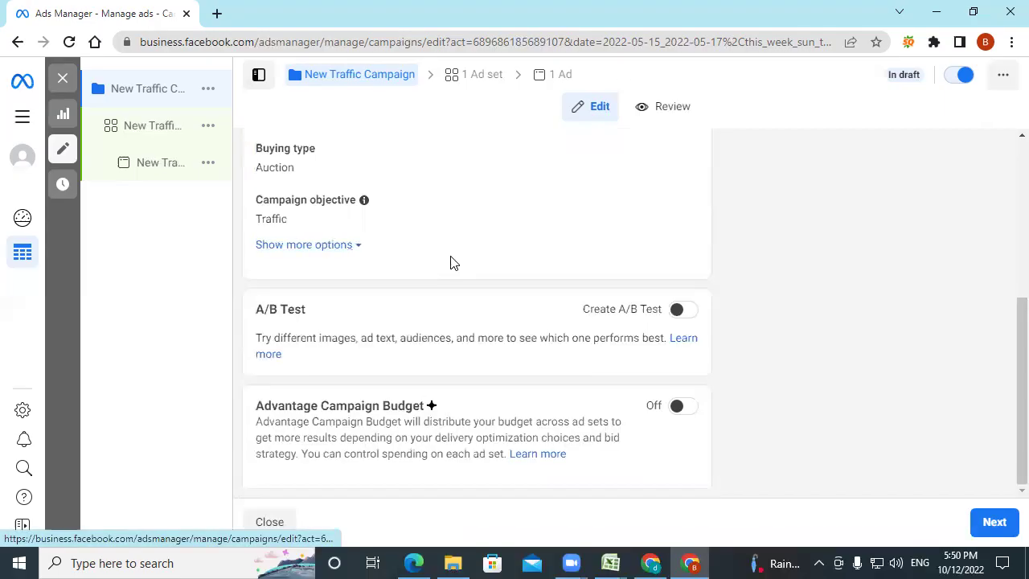
left_click(994, 523)
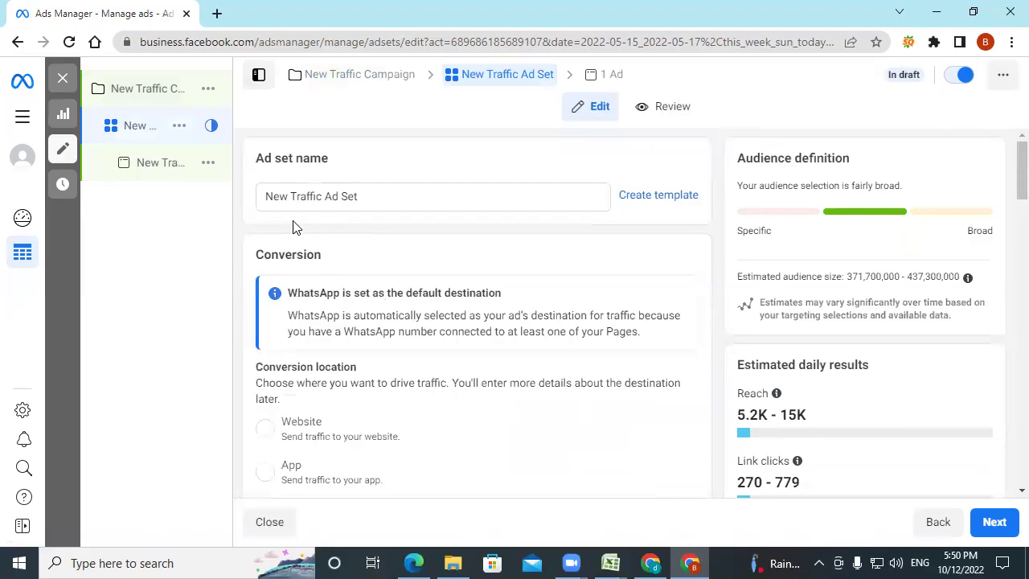
Step: Set the traffic ad set's conversion location to Website and look over its audience, optimization and delivery sections
scroll(507, 397, "down", 1)
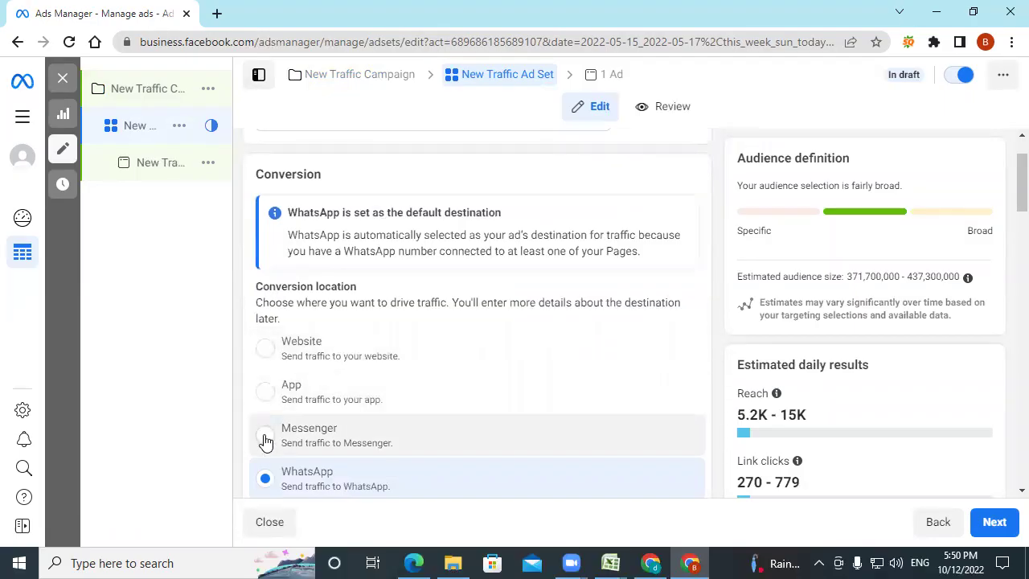
scroll(353, 410, "down", 2)
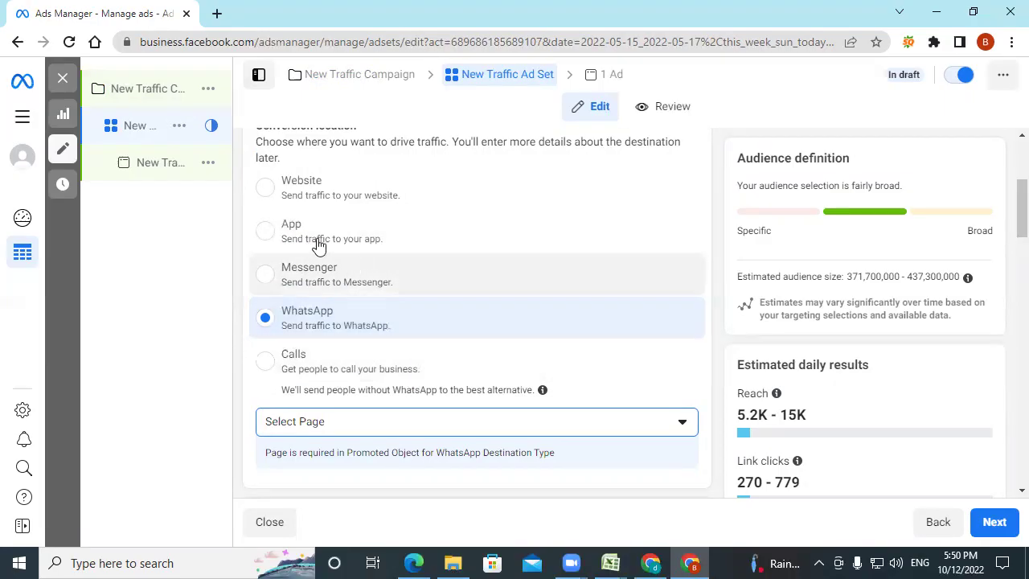
left_click(266, 196)
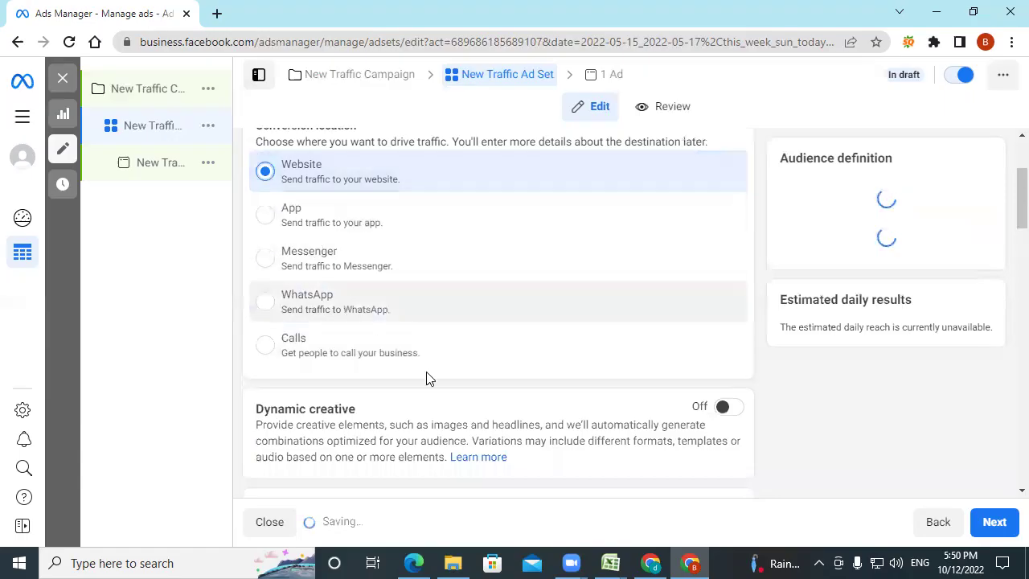
scroll(427, 378, "down", 3)
scroll(463, 388, "down", 15)
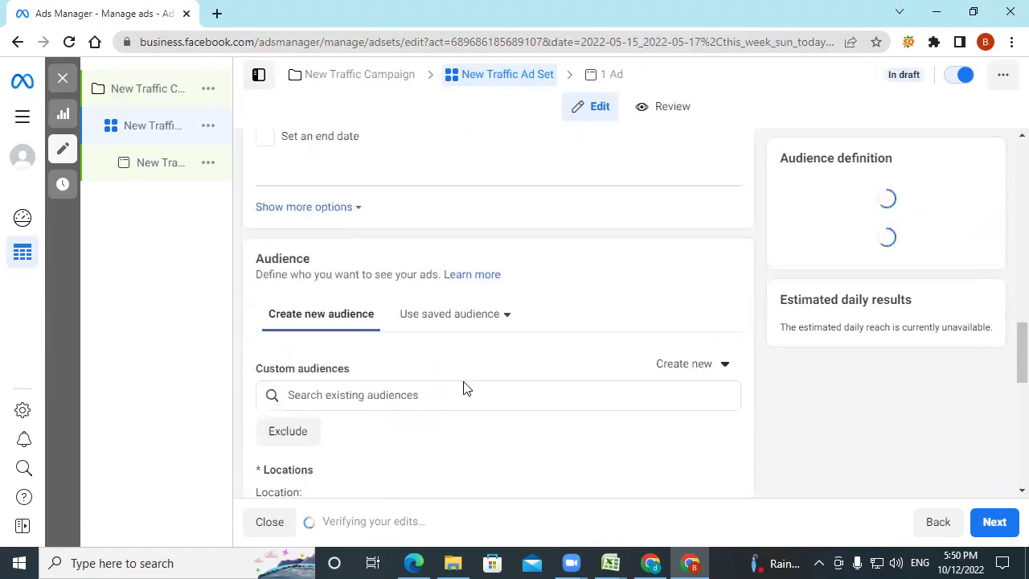
scroll(502, 424, "up", 10)
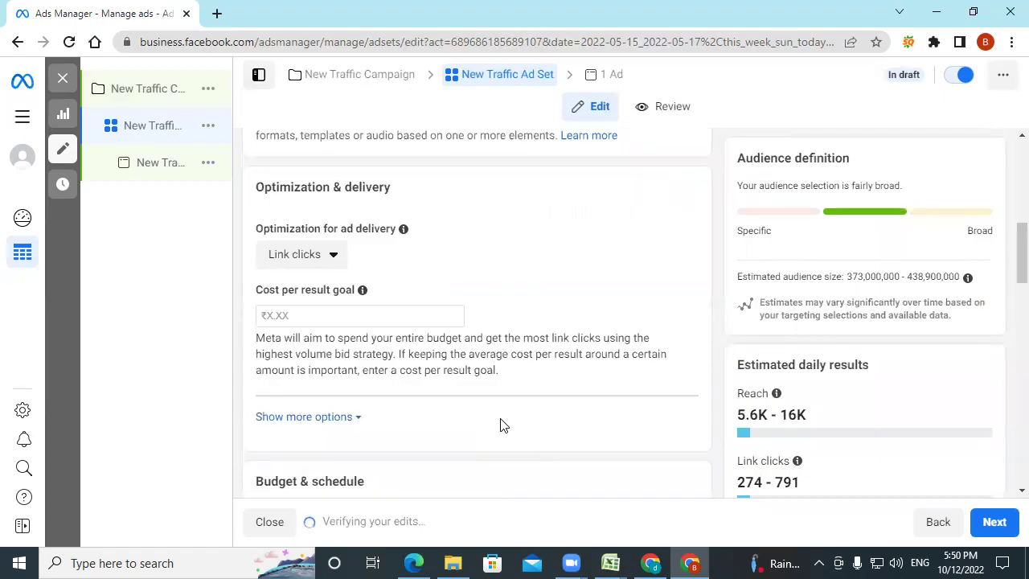
Step: Choose Manual placements for the traffic ad set, look over the placement list and continue to the ad
scroll(499, 424, "down", 10)
scroll(500, 424, "down", 2)
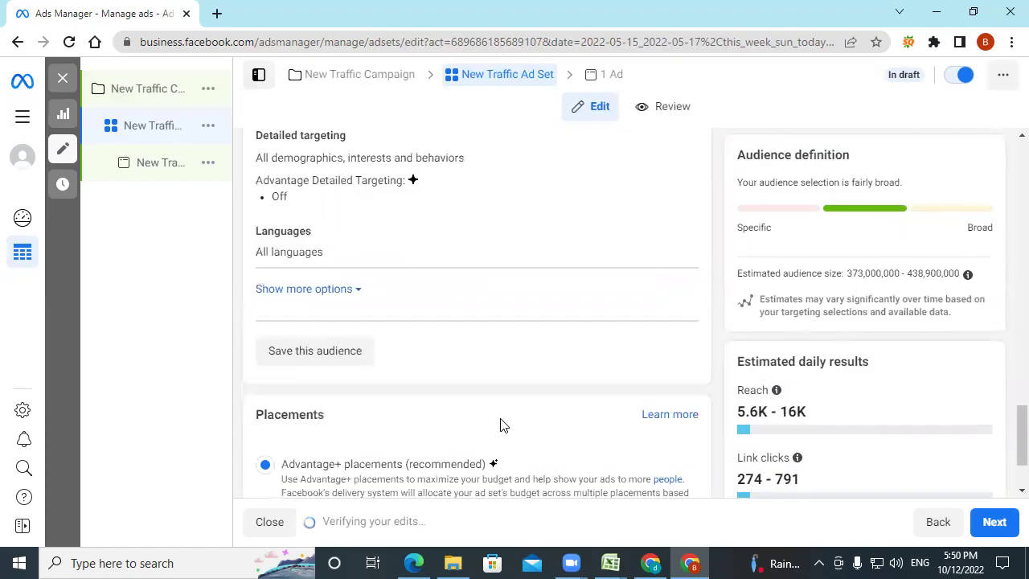
scroll(471, 290, "down", 2)
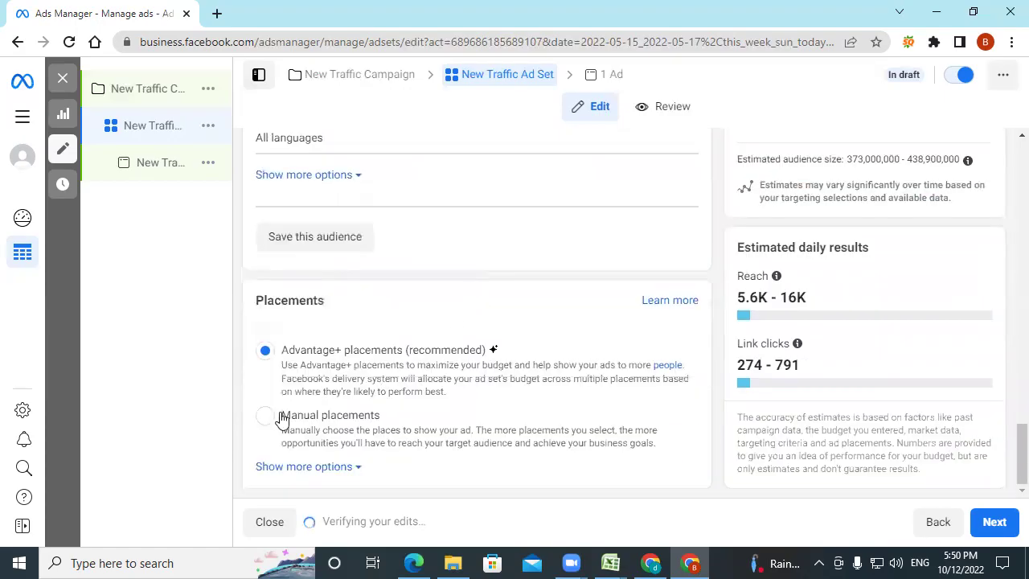
left_click(257, 416)
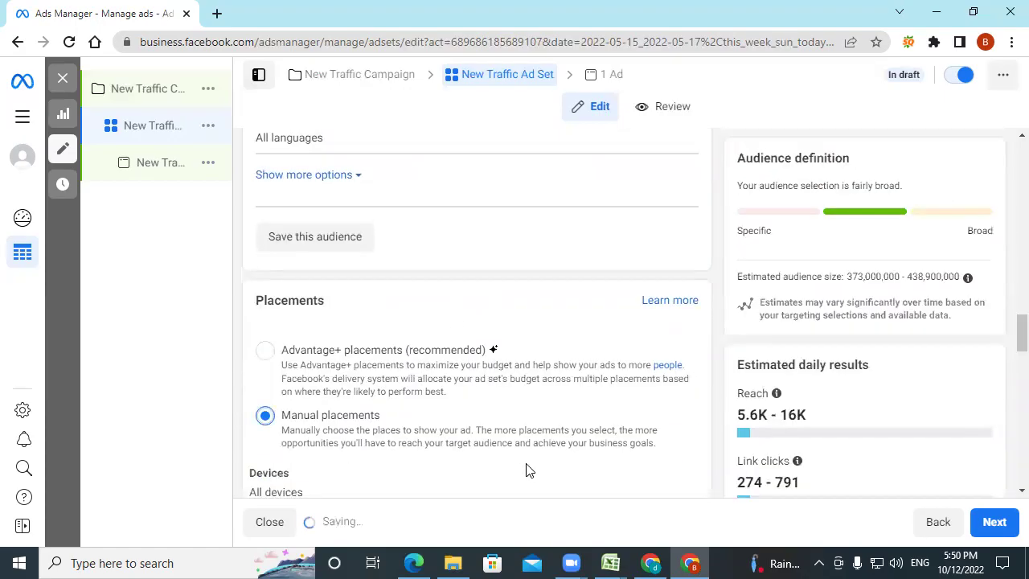
scroll(527, 470, "down", 1)
scroll(526, 470, "down", 10)
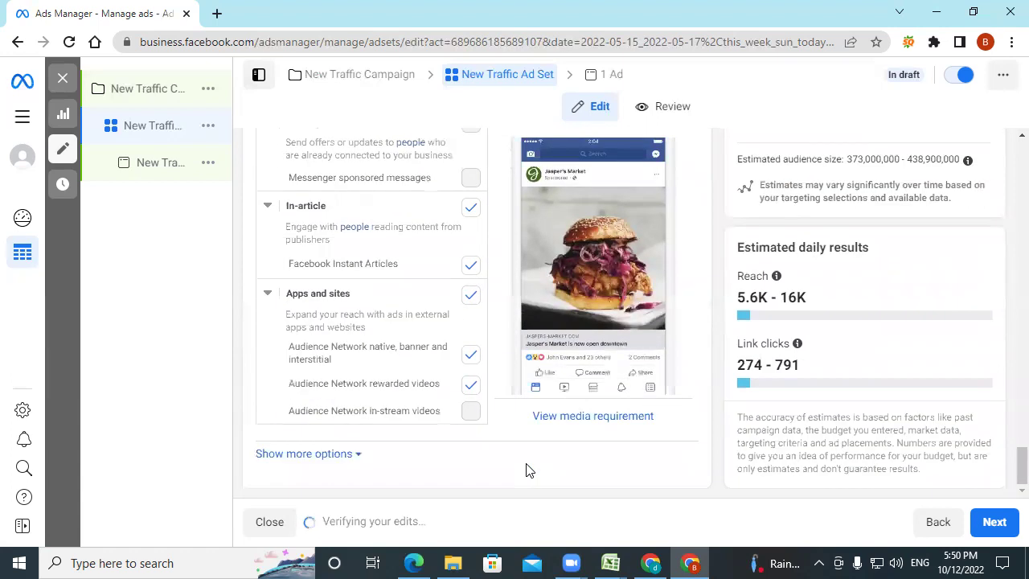
left_click(992, 522)
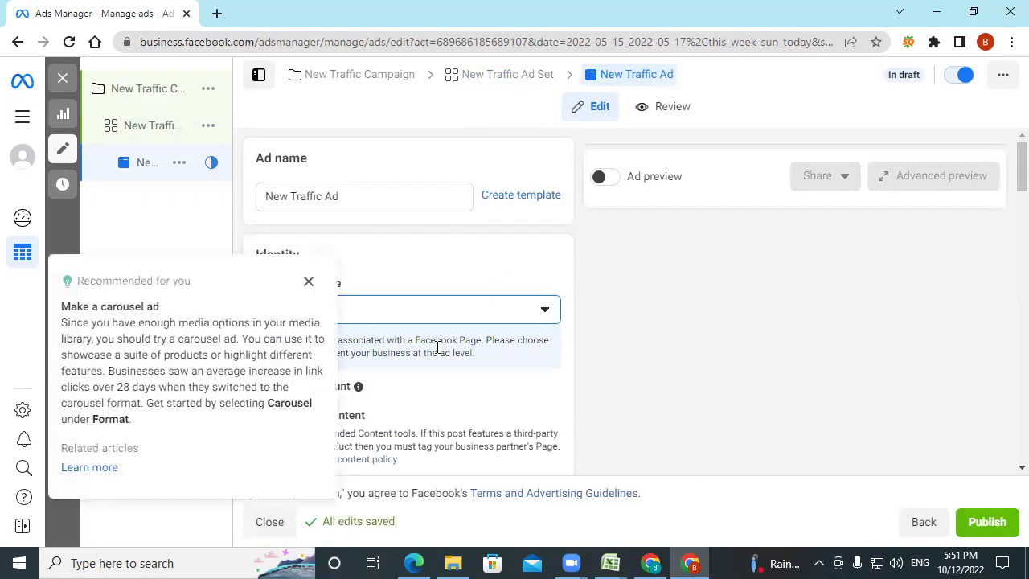
Step: Dismiss the two recommendation pop-ups and review the ad's identity, creative source, format and creative settings
left_click(309, 282)
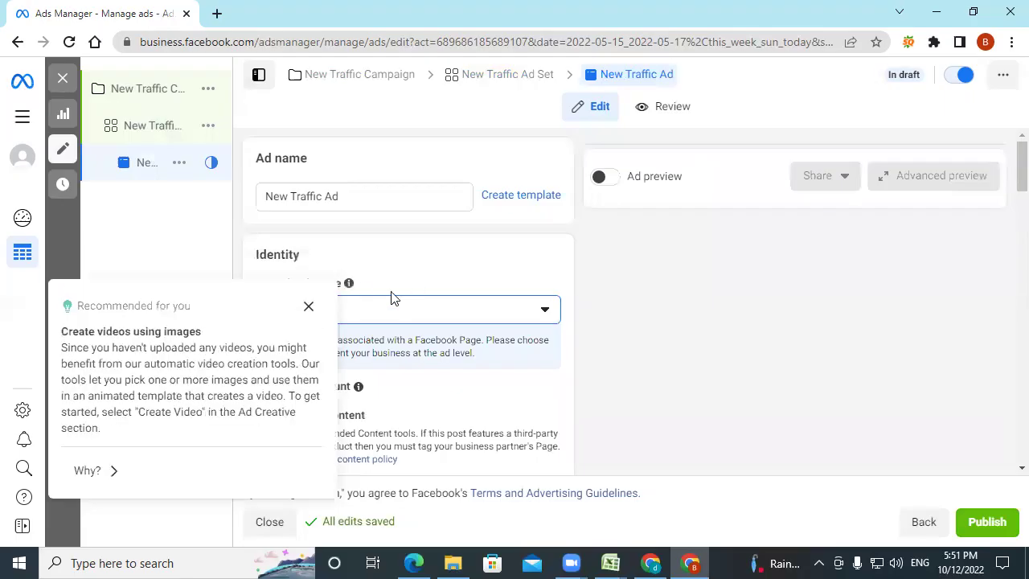
left_click(309, 313)
scroll(397, 289, "down", 4)
scroll(397, 289, "up", 3)
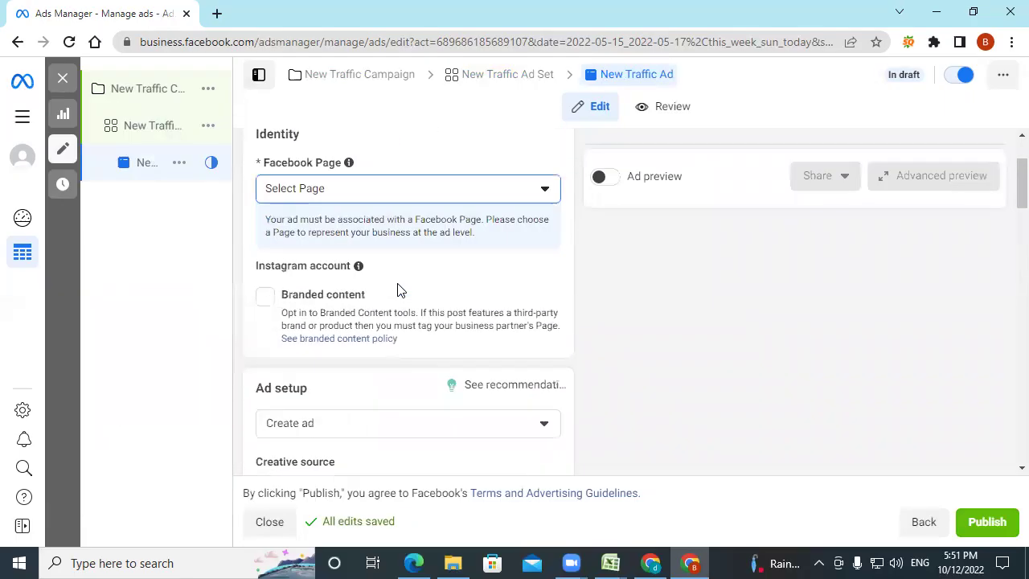
scroll(397, 289, "down", 1)
scroll(403, 342, "down", 8)
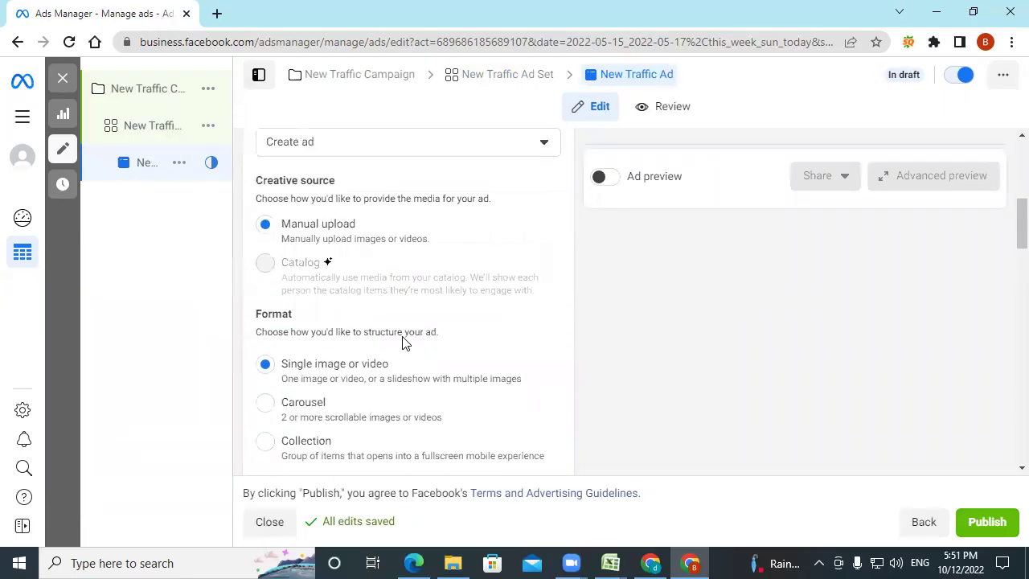
scroll(404, 336, "down", 3)
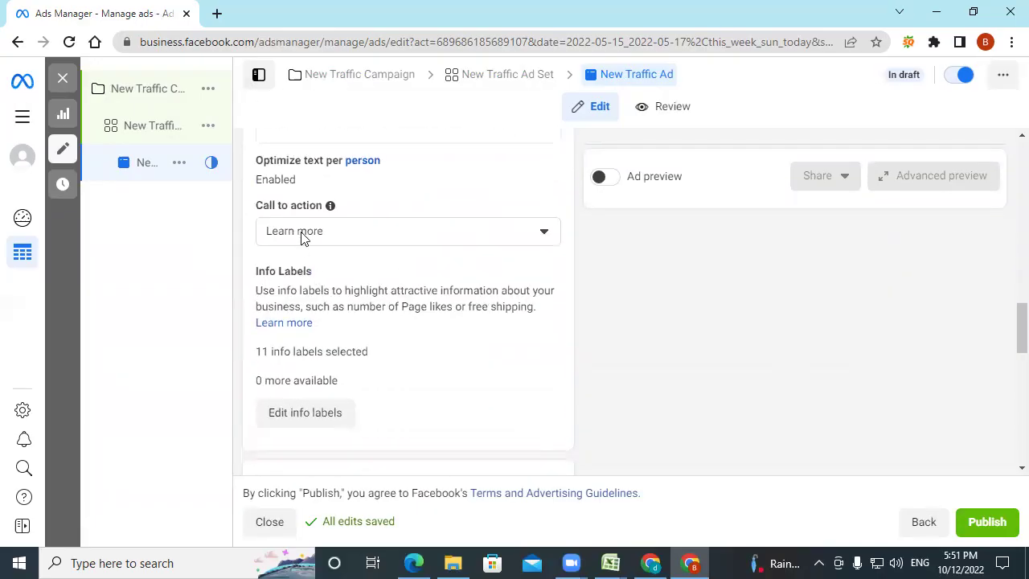
Step: Examine the ad's call to action choices, keeping Learn more, and review the text fields, info labels and website destination fields
left_click(388, 231)
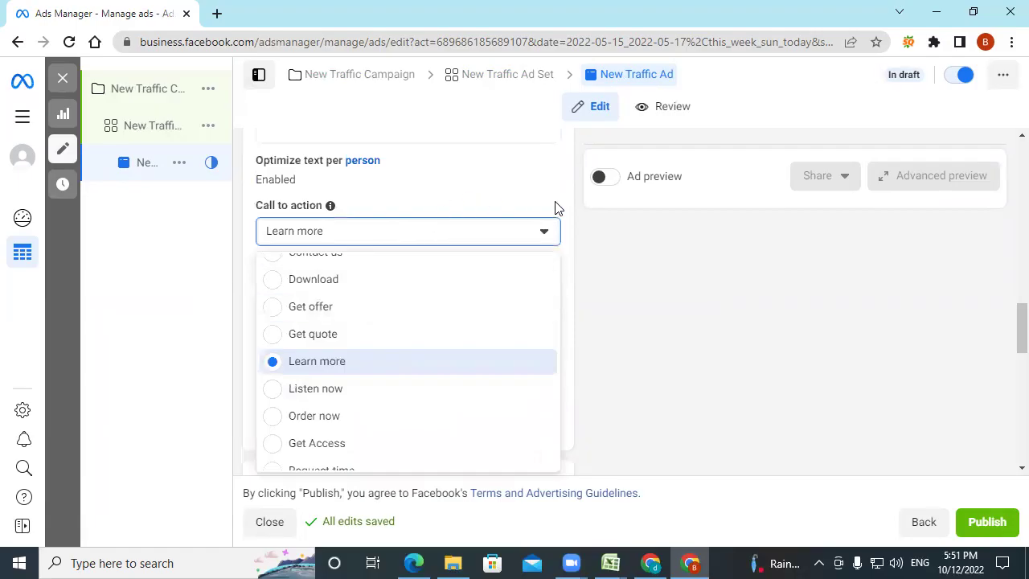
left_click(576, 239)
scroll(417, 306, "down", 4)
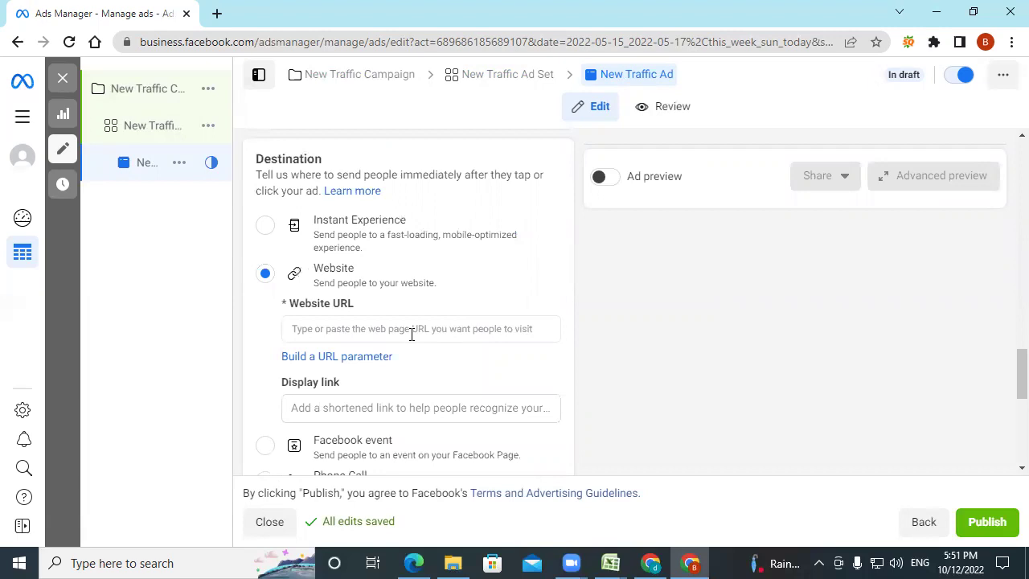
scroll(411, 333, "up", 10)
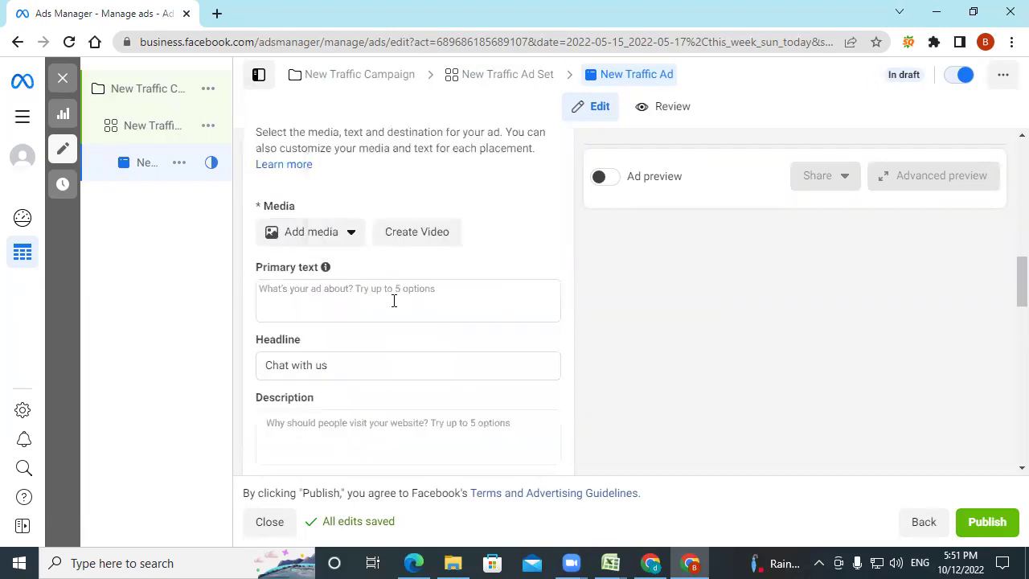
scroll(393, 301, "down", 1)
scroll(453, 287, "down", 2)
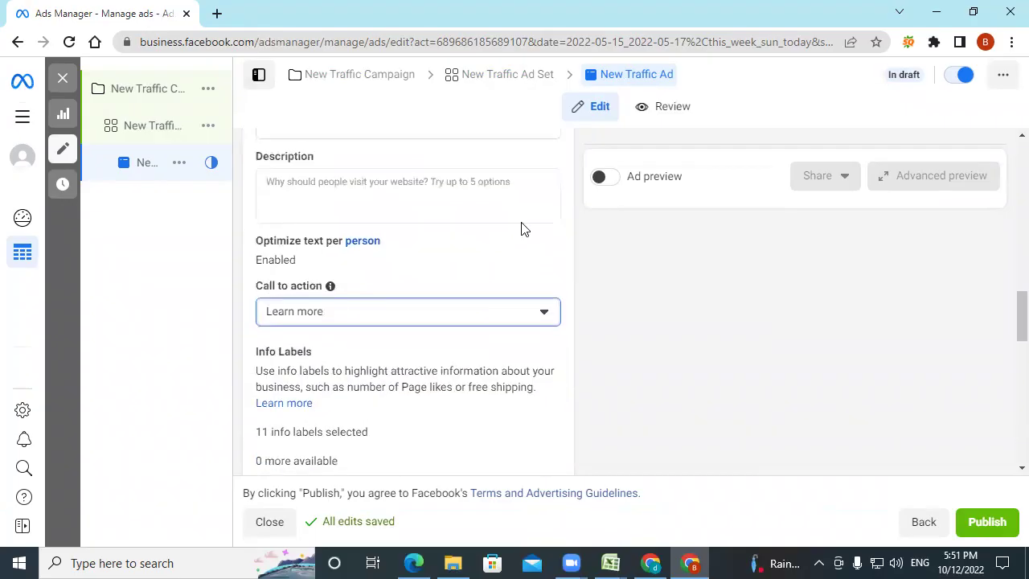
scroll(433, 253, "down", 1)
left_click(356, 239)
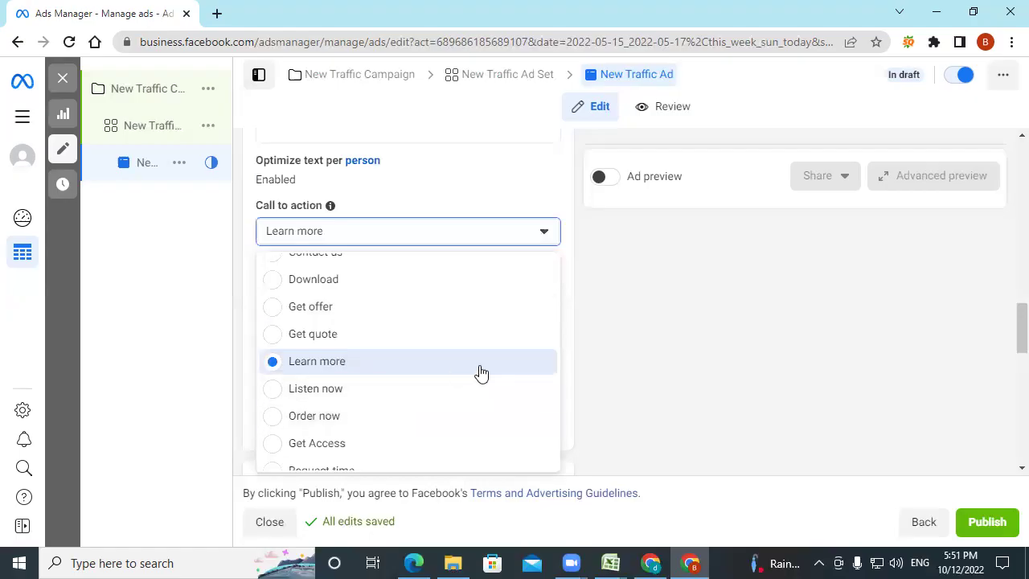
left_click(654, 319)
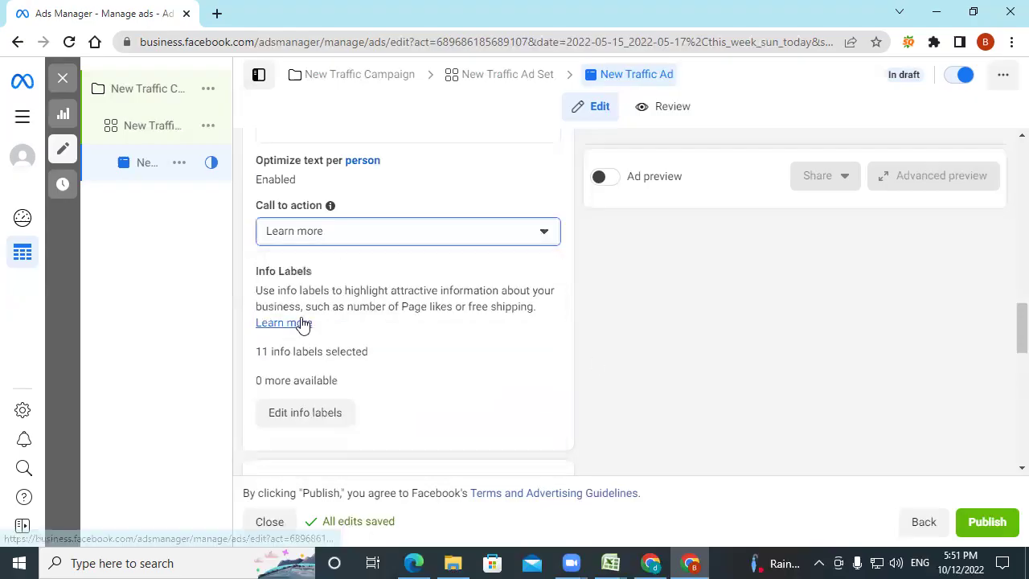
scroll(321, 315, "down", 3)
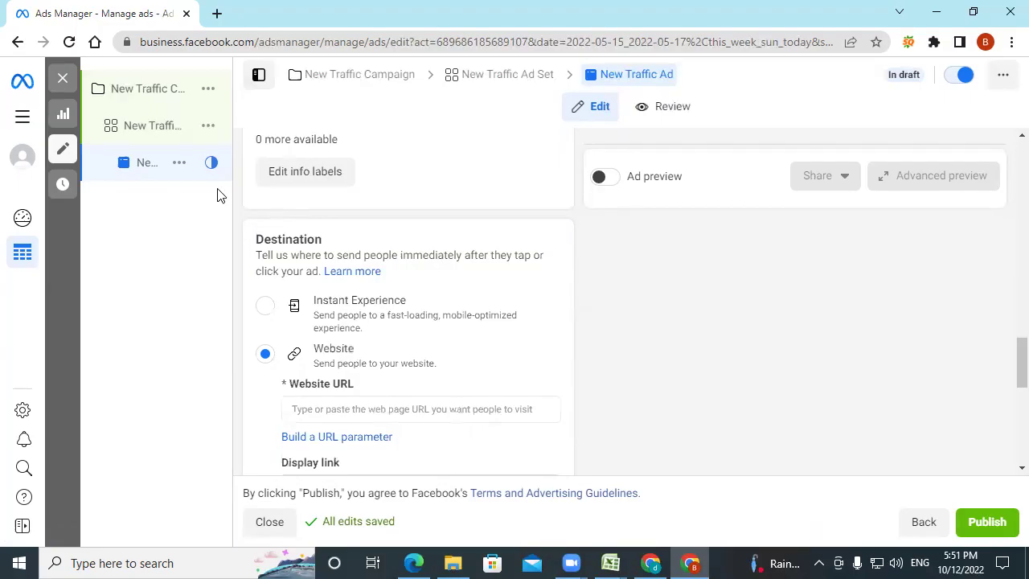
Step: Back in the ad set, set the conversion location to WhatsApp with the Digital Marketing news Page, leaving the WhatsApp account unconnected
left_click(142, 127)
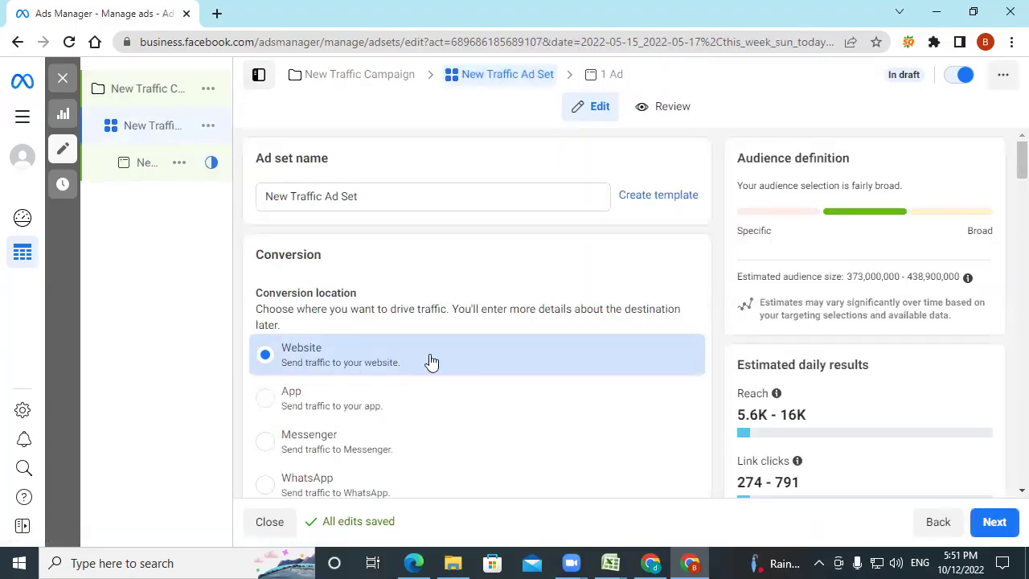
scroll(429, 361, "down", 2)
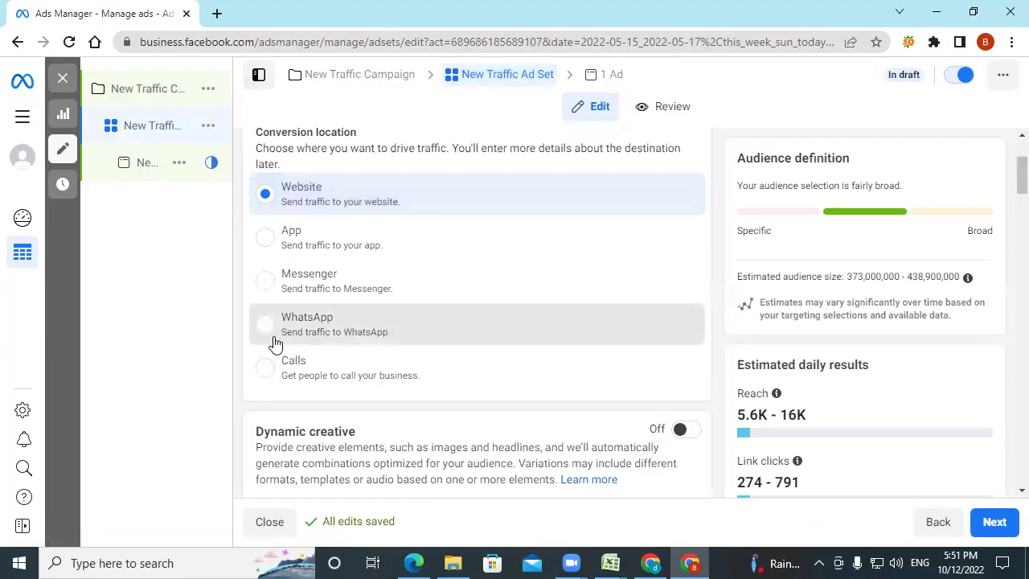
left_click(563, 344)
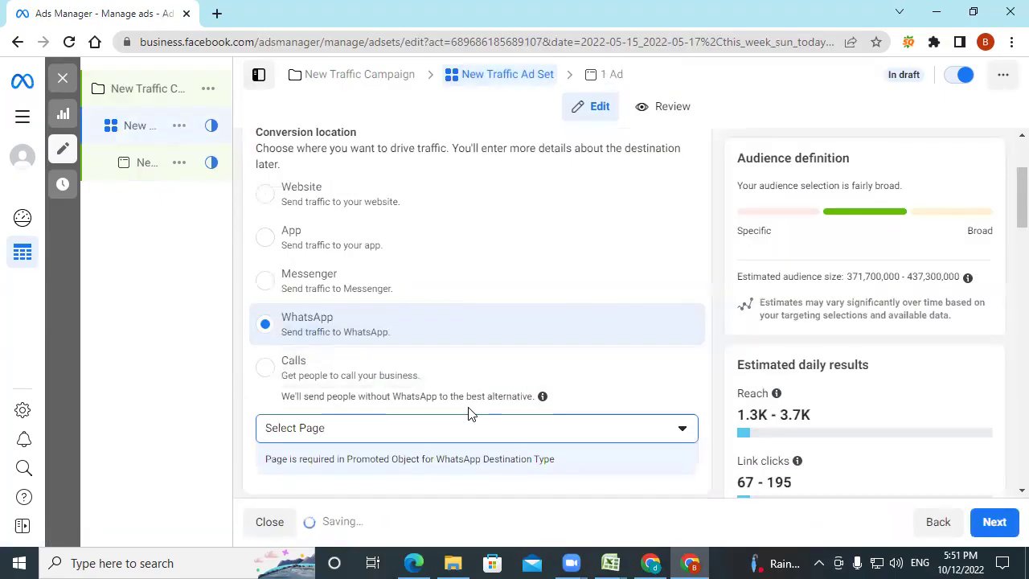
scroll(471, 413, "down", 1)
left_click(476, 355)
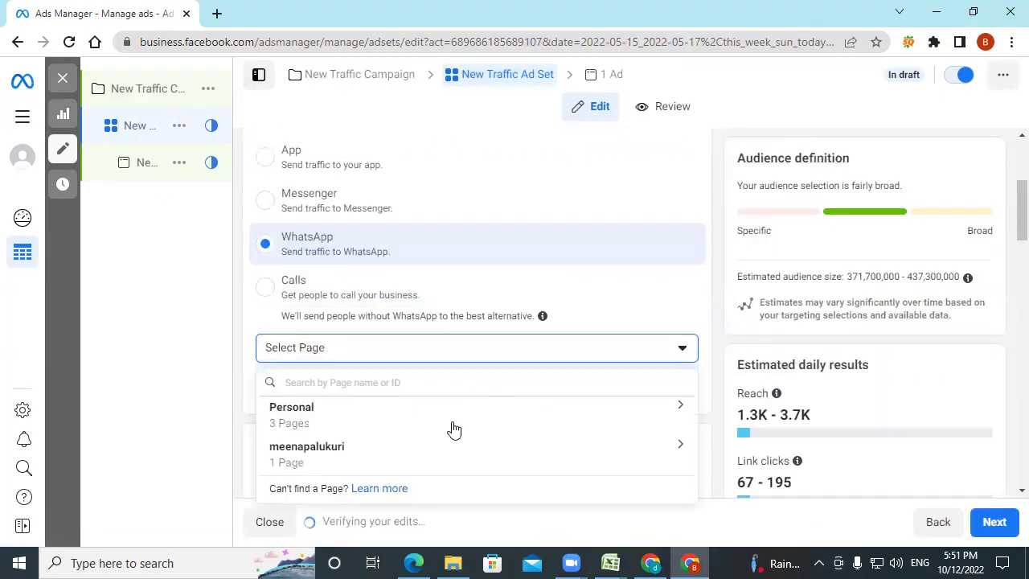
left_click(418, 447)
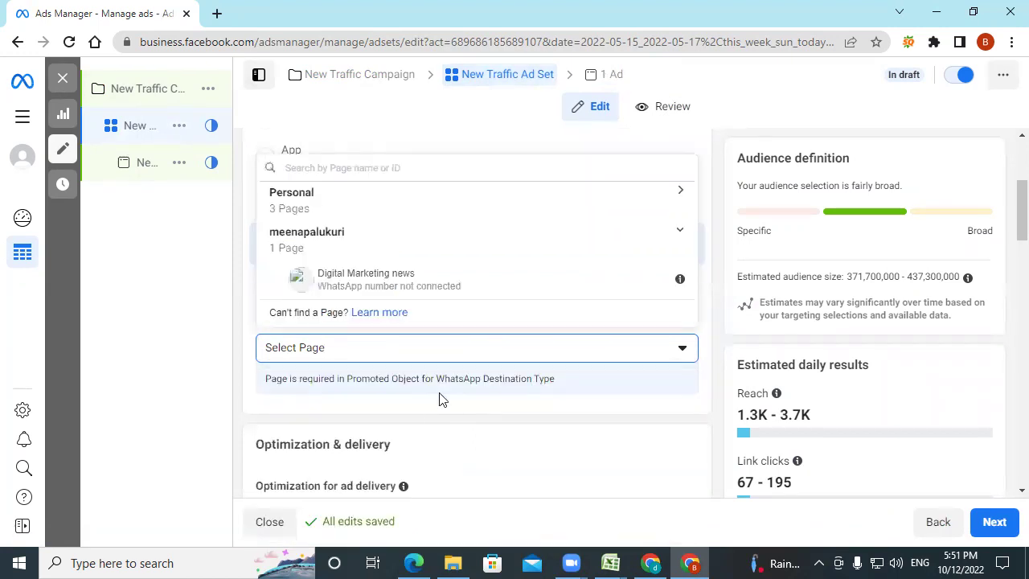
left_click(368, 280)
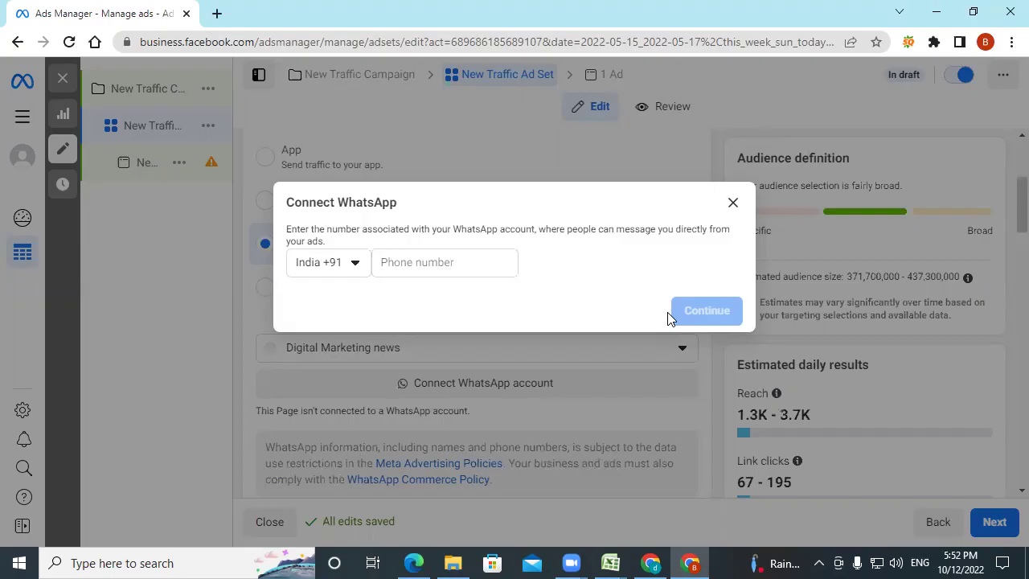
left_click(732, 202)
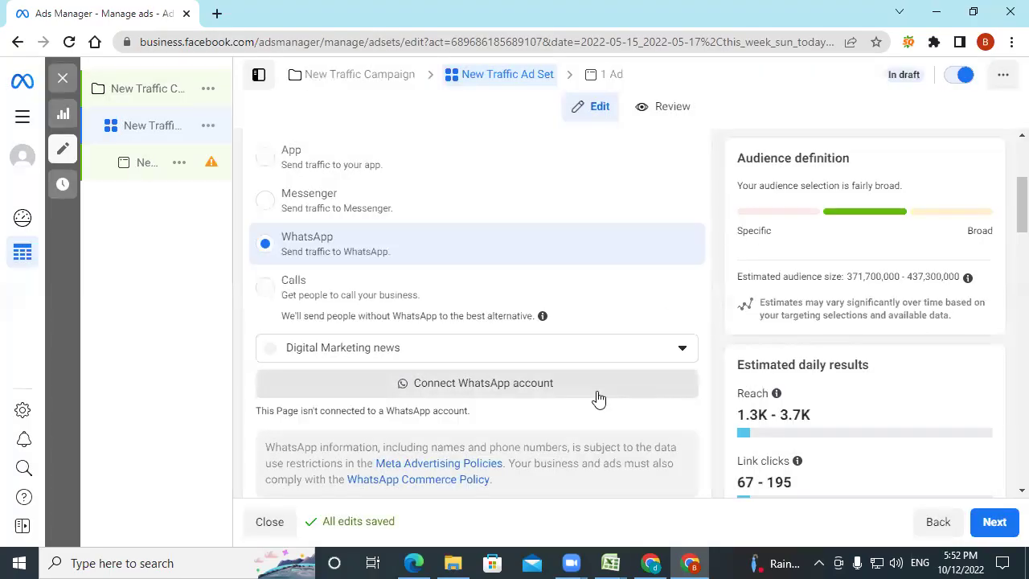
Step: Set the ad set's conversion location to Calls, look over the remaining ad set sections and continue to the ad
left_click(448, 318)
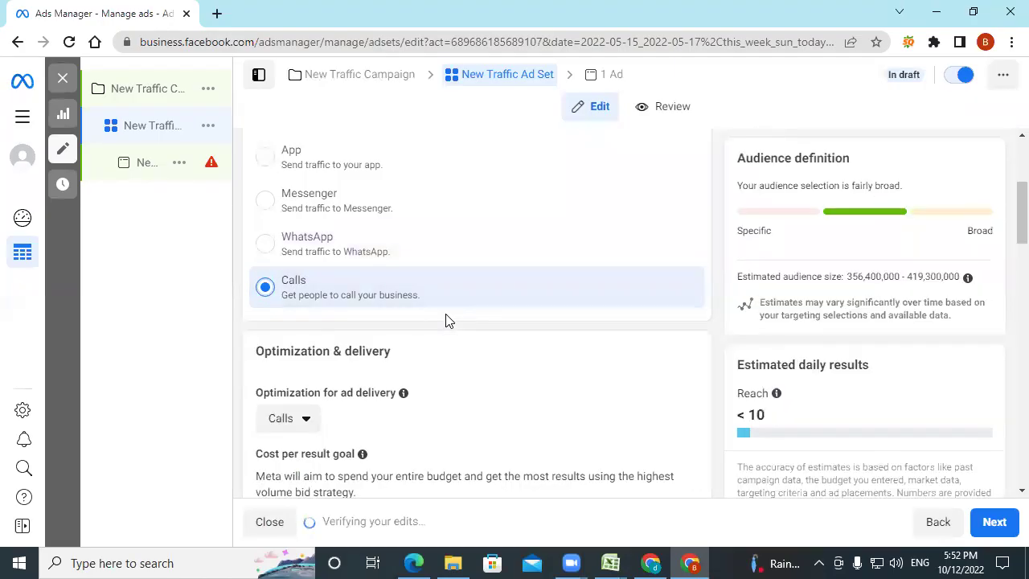
scroll(447, 320, "down", 3)
scroll(448, 320, "down", 4)
scroll(445, 314, "up", 5)
scroll(466, 346, "down", 7)
scroll(477, 367, "down", 5)
left_click(996, 524)
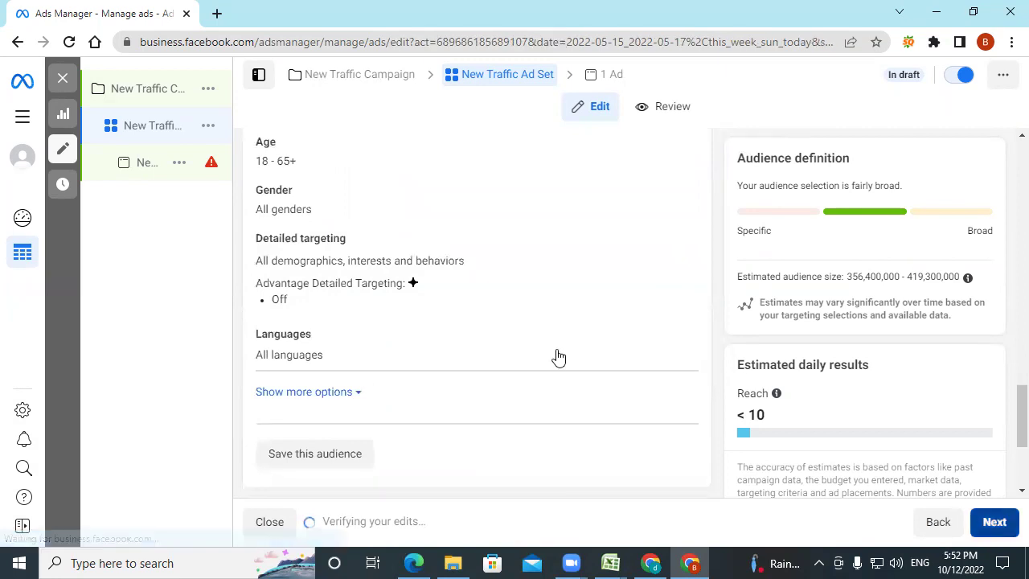
Step: Review the call ad's format, call description, and phone number and website URL destination fields
scroll(560, 356, "down", 3)
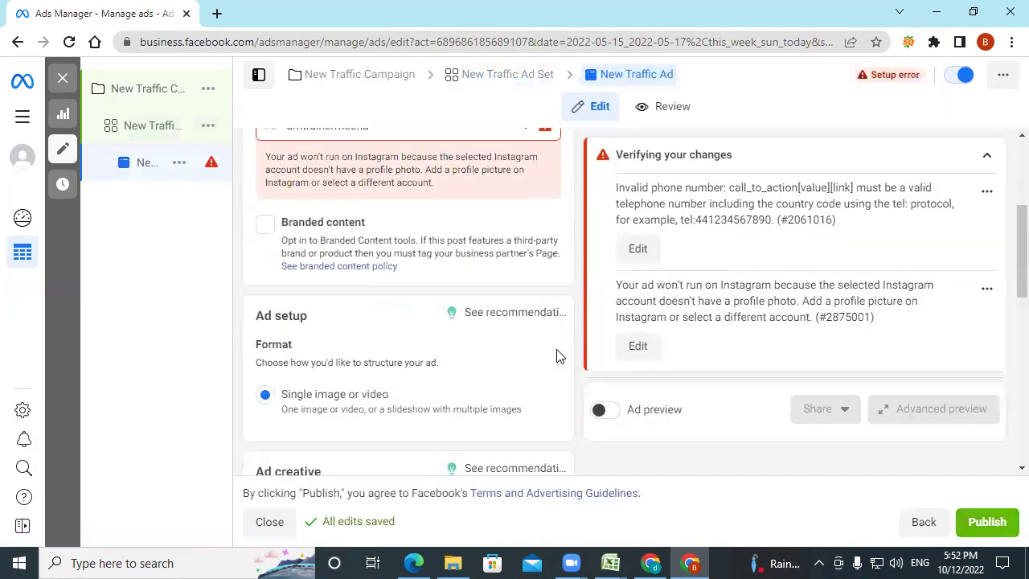
scroll(560, 356, "down", 7)
scroll(560, 356, "down", 1)
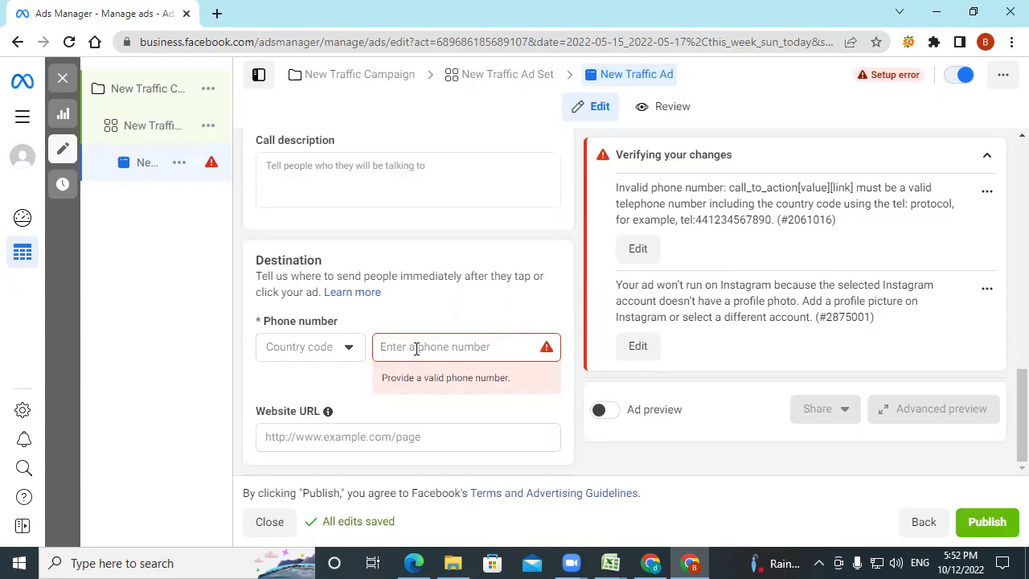
Step: Return to the traffic ad set and set its conversion location to App
left_click(153, 127)
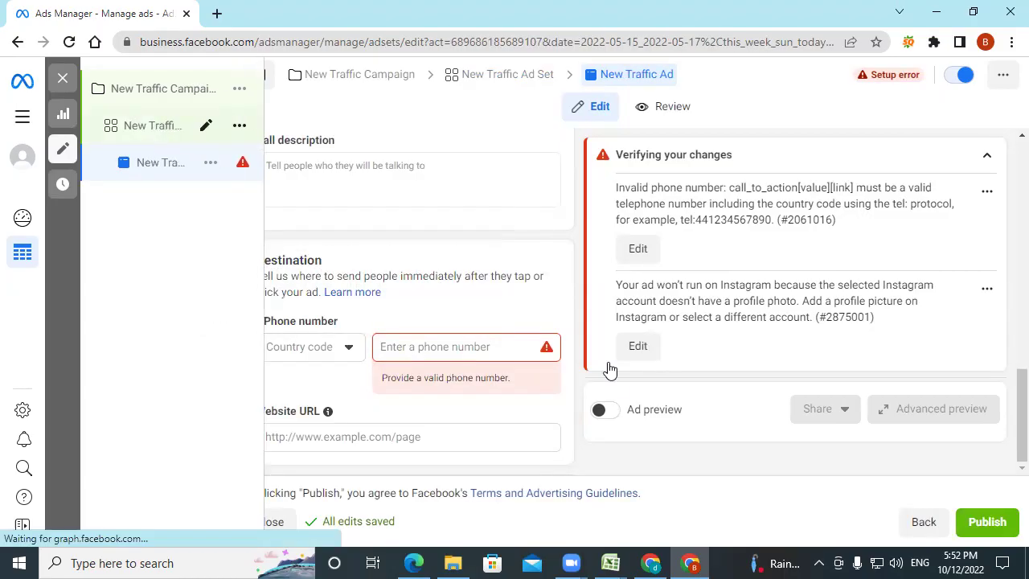
scroll(370, 402, "down", 1)
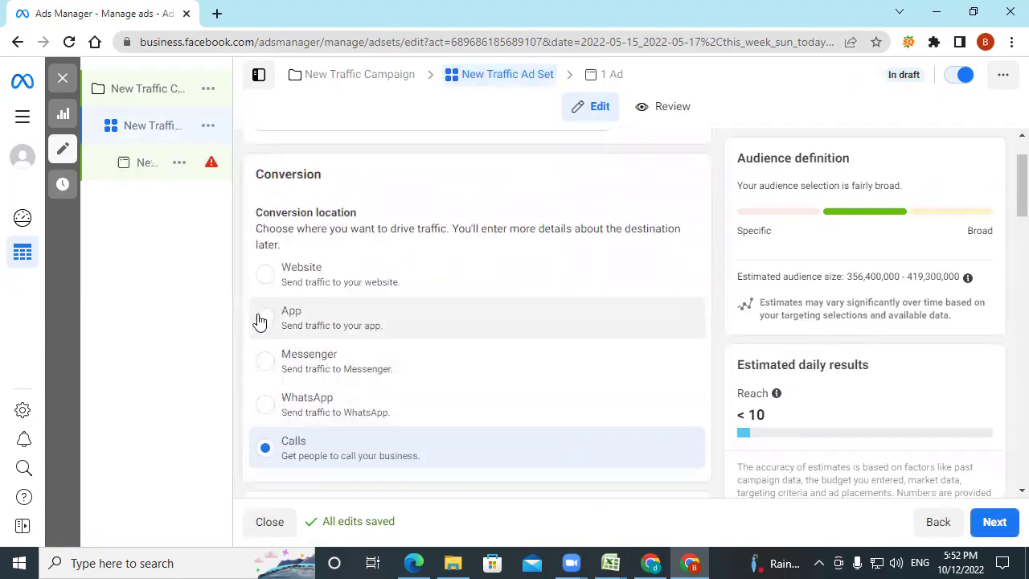
left_click(260, 319)
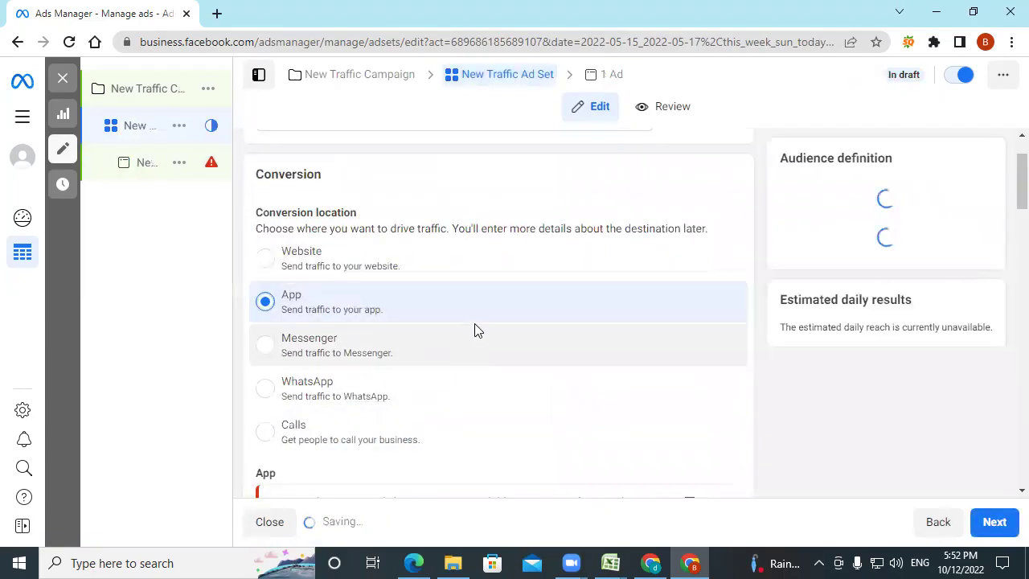
Step: Check the App destination requirements, set the traffic ad set's conversion location to Messenger instead, and close the editor
scroll(466, 341, "down", 3)
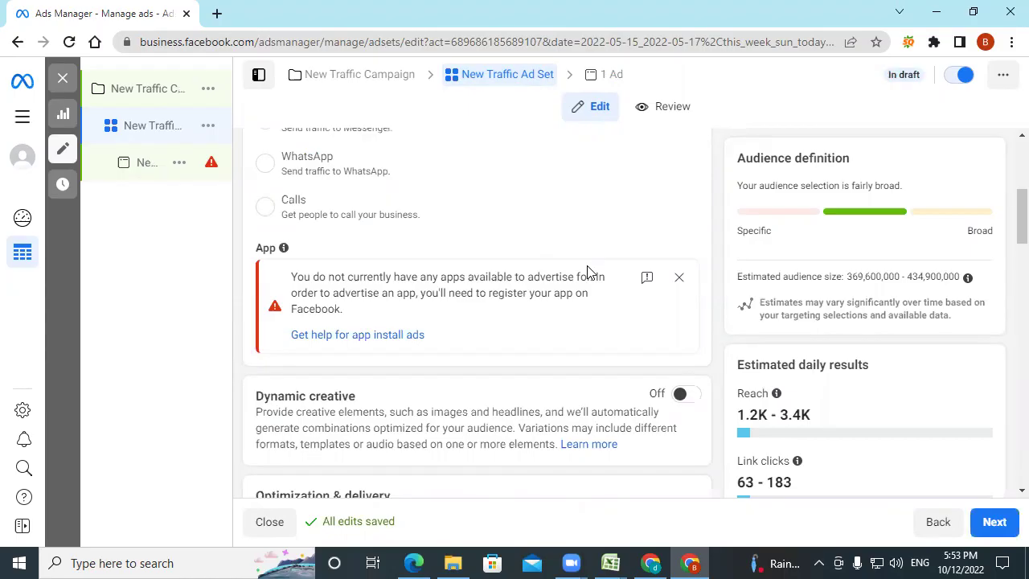
scroll(340, 188, "up", 1)
left_click(299, 211)
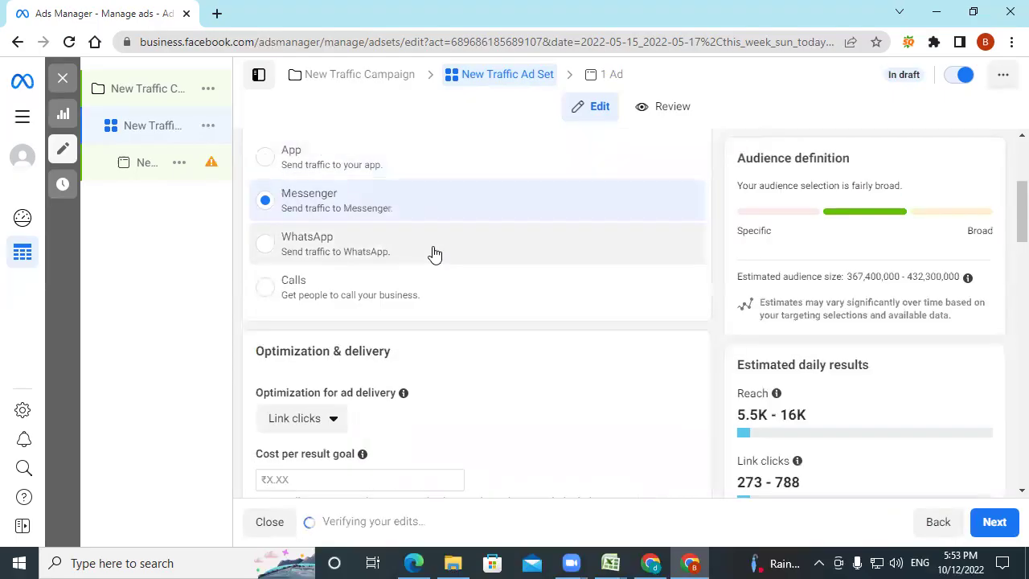
scroll(432, 252, "up", 2)
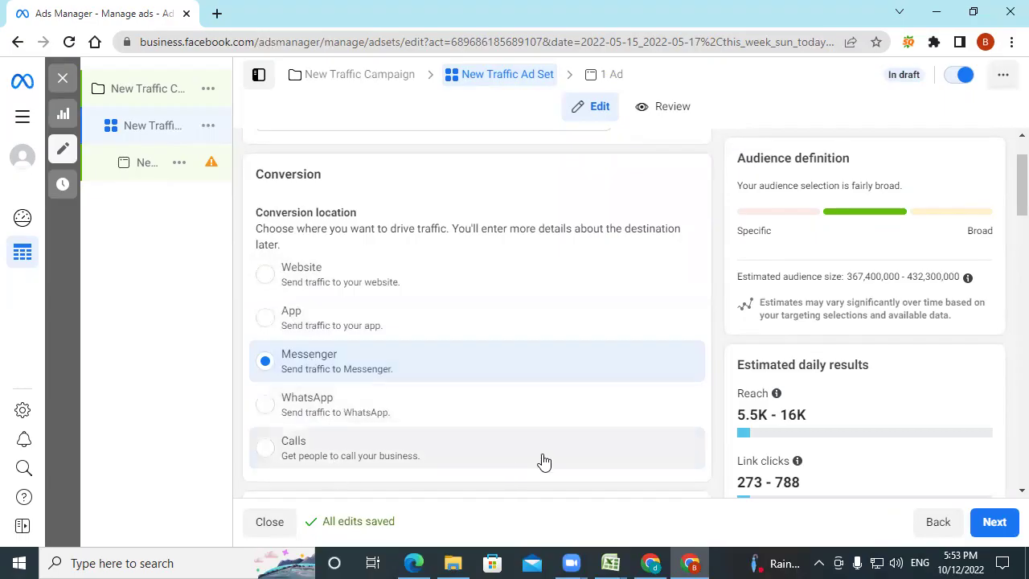
left_click(65, 80)
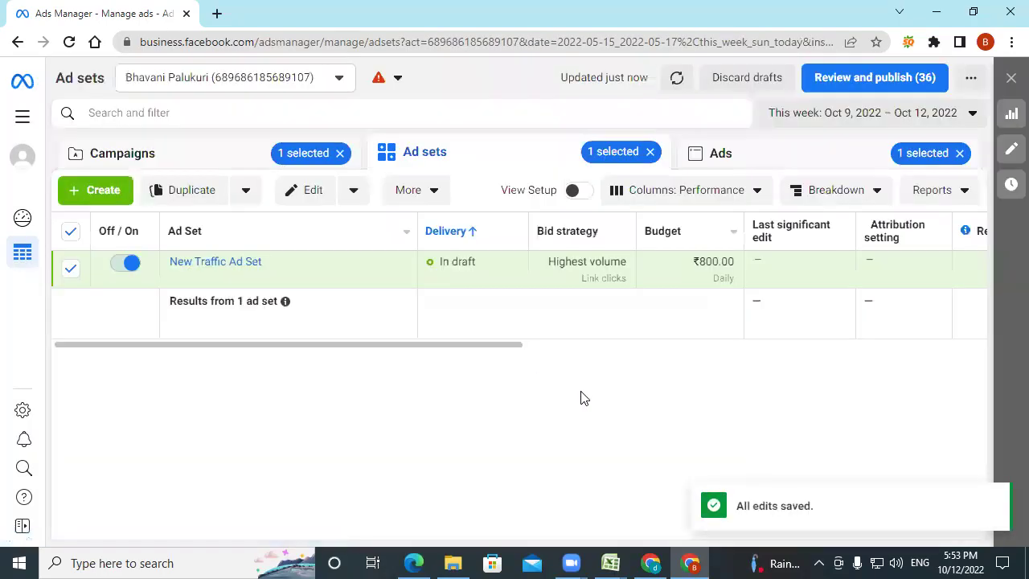
Step: Create a new campaign with the Engagement objective
left_click(95, 190)
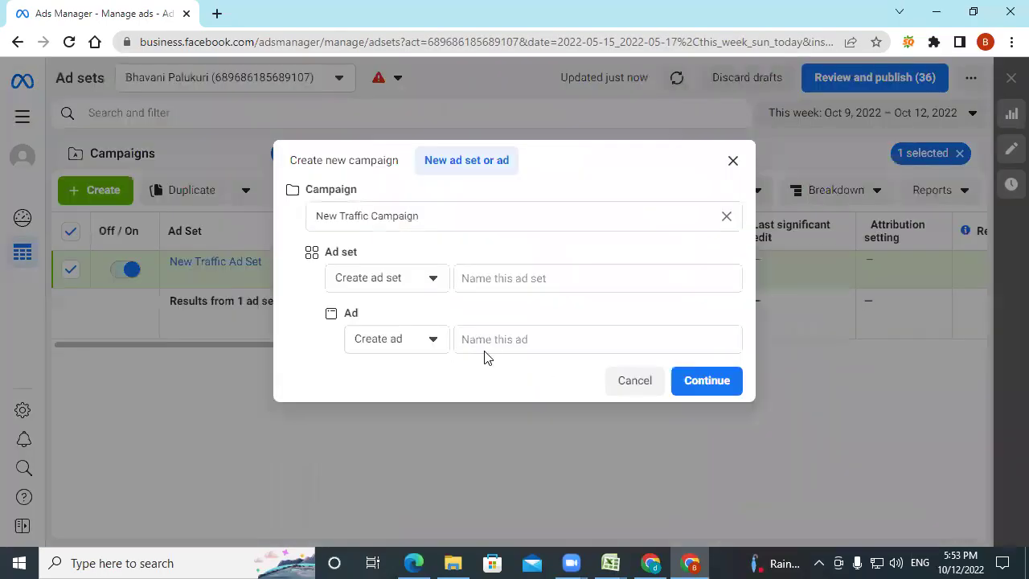
left_click(376, 163)
scroll(385, 377, "down", 2)
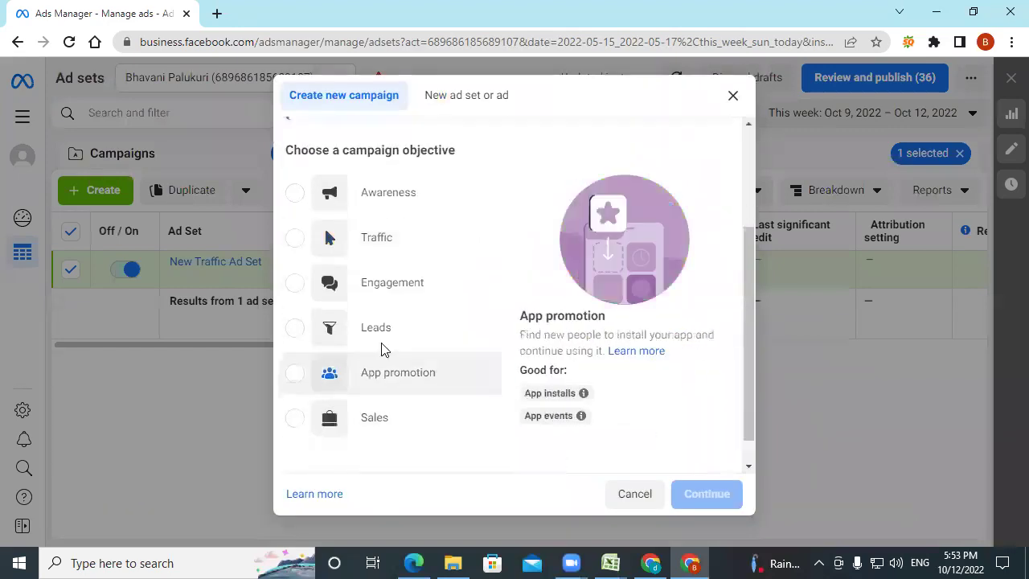
left_click(393, 290)
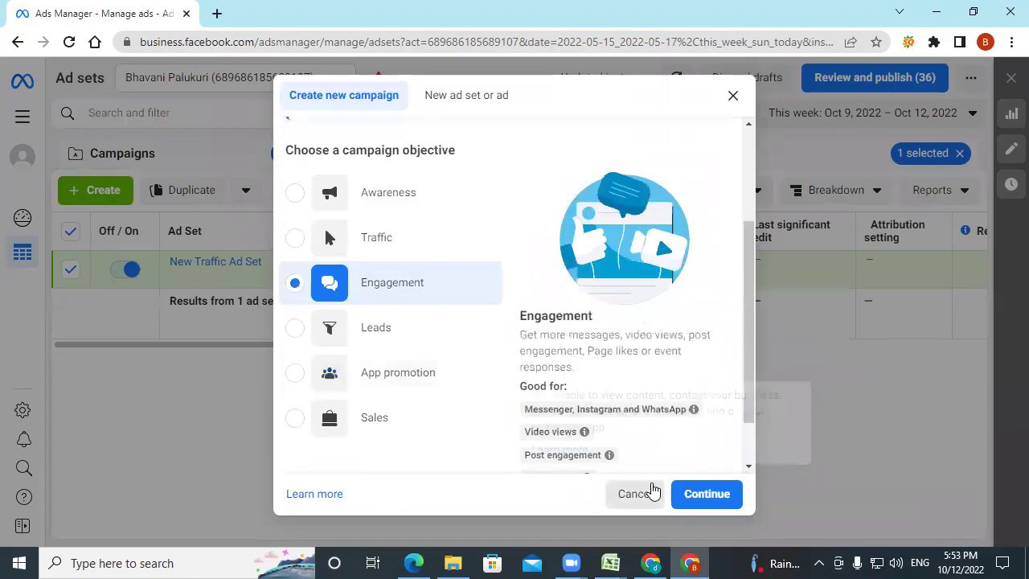
left_click(696, 488)
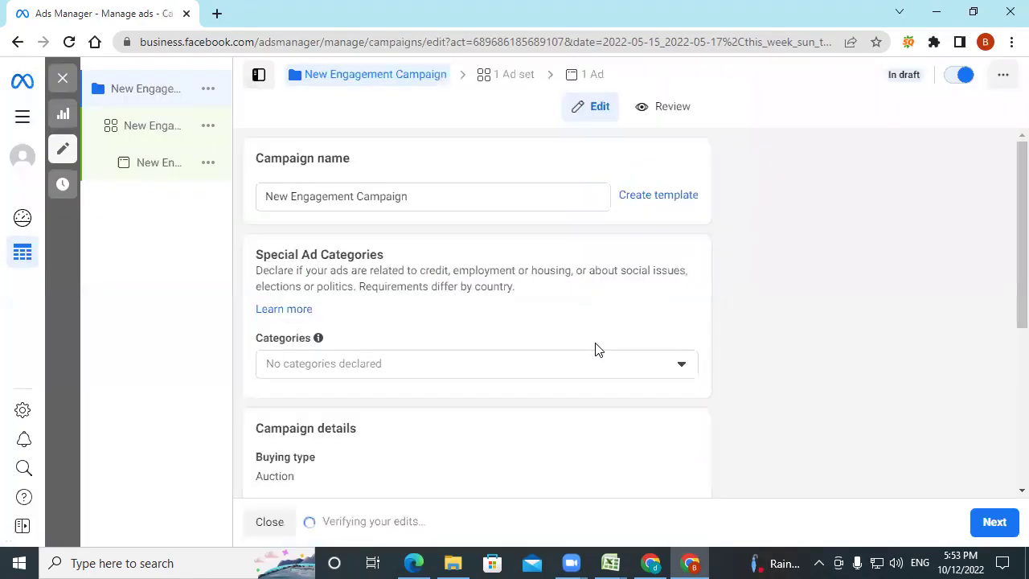
Step: Continue to the engagement ad set, review its conversion location options, and close the editor without publishing the draft items
scroll(485, 345, "down", 4)
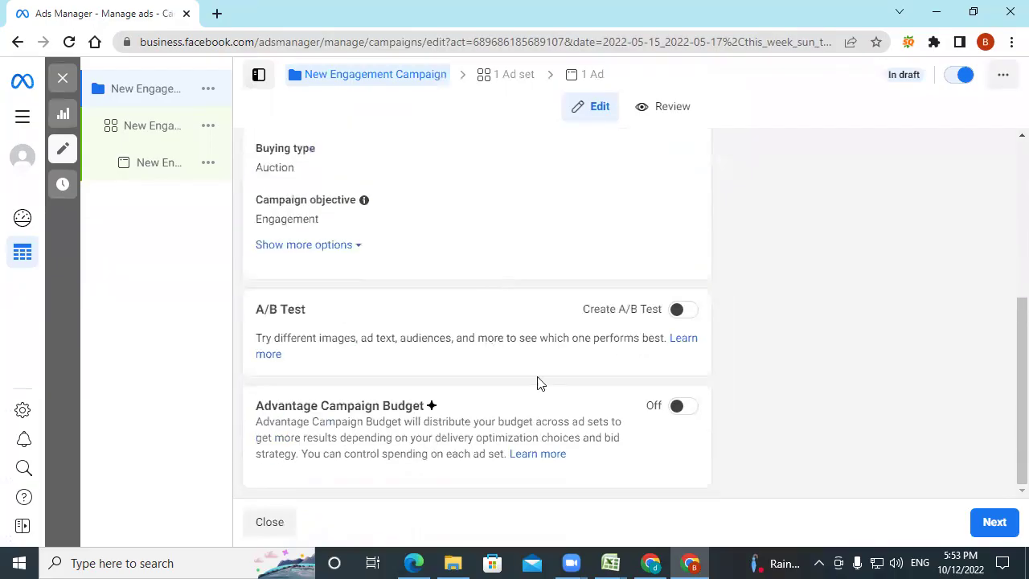
left_click(968, 521)
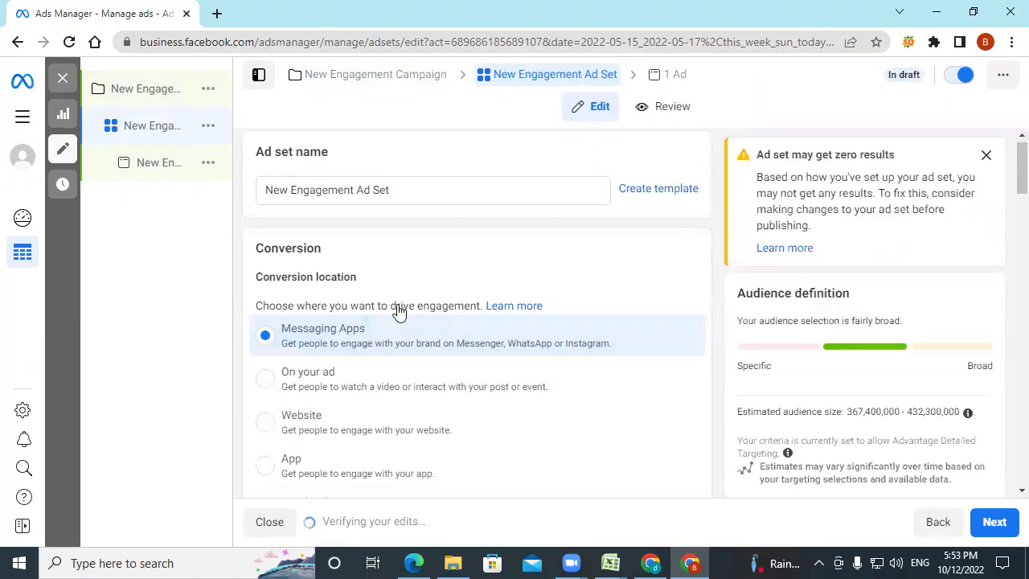
scroll(301, 213, "down", 1)
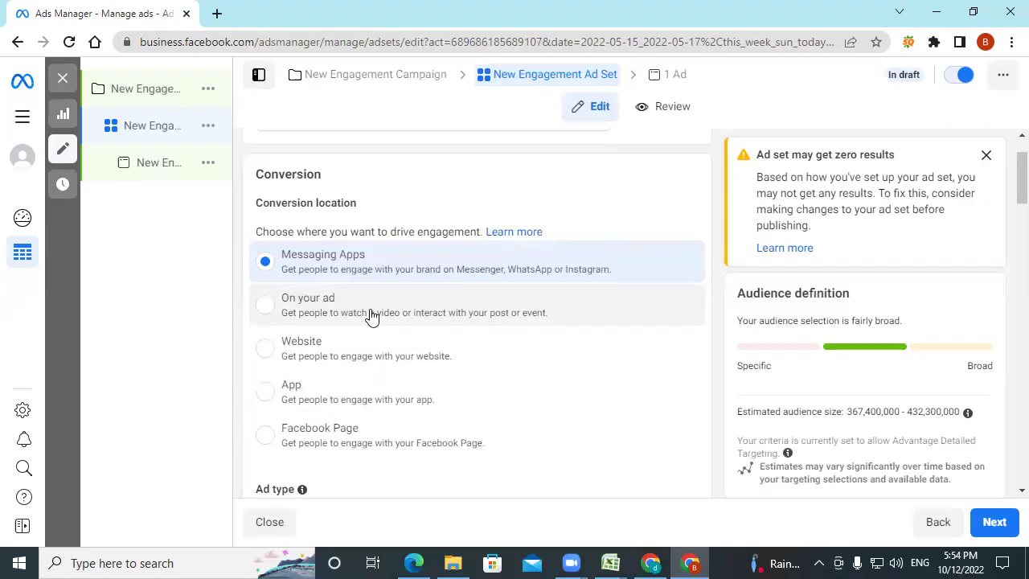
left_click(63, 78)
left_click(553, 324)
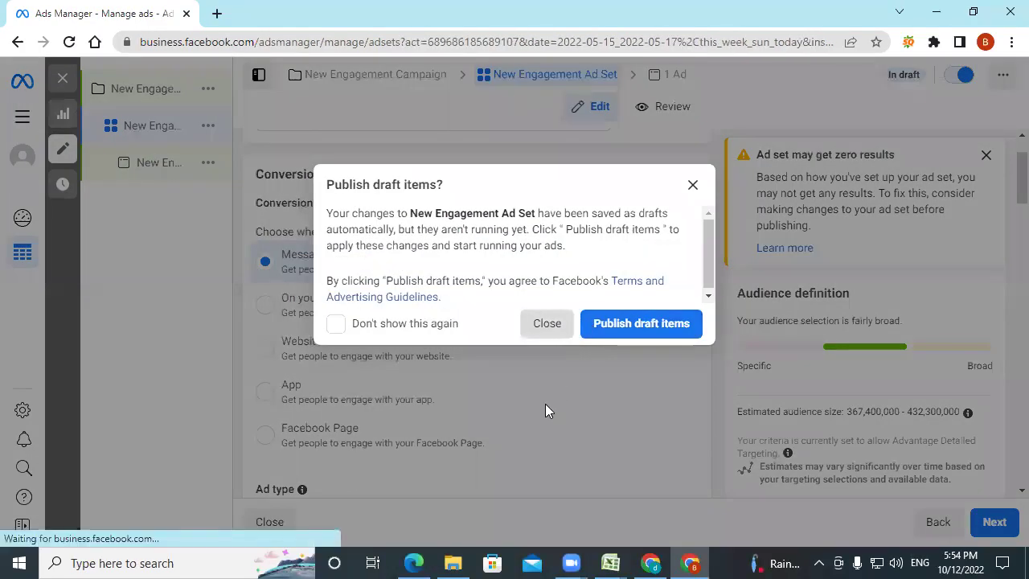
Step: Look over the available objectives for a new campaign, including Leads, and close the creation dialog without choosing one
left_click(113, 193)
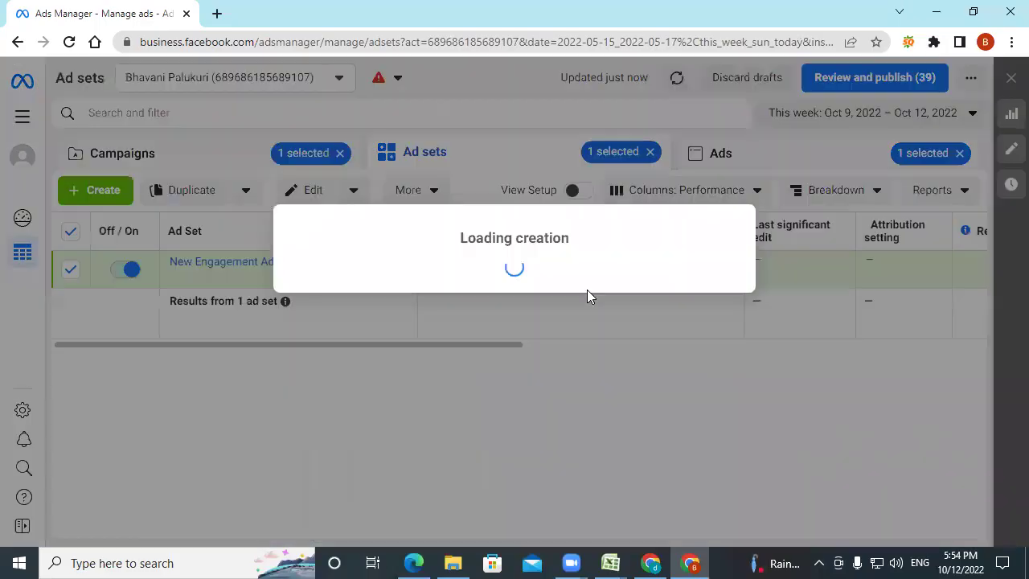
left_click(340, 161)
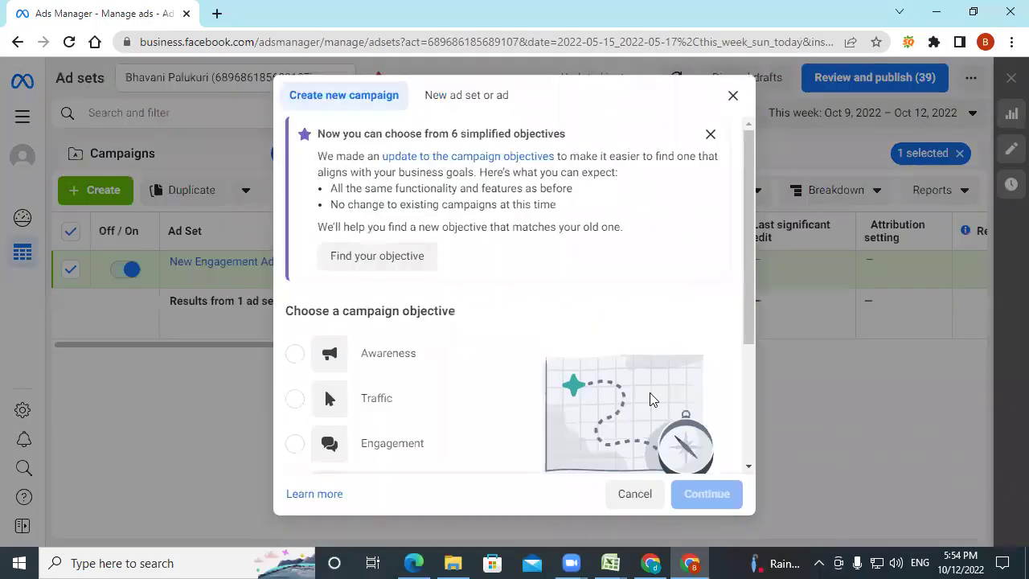
scroll(383, 331, "down", 2)
mouse_move(392, 302)
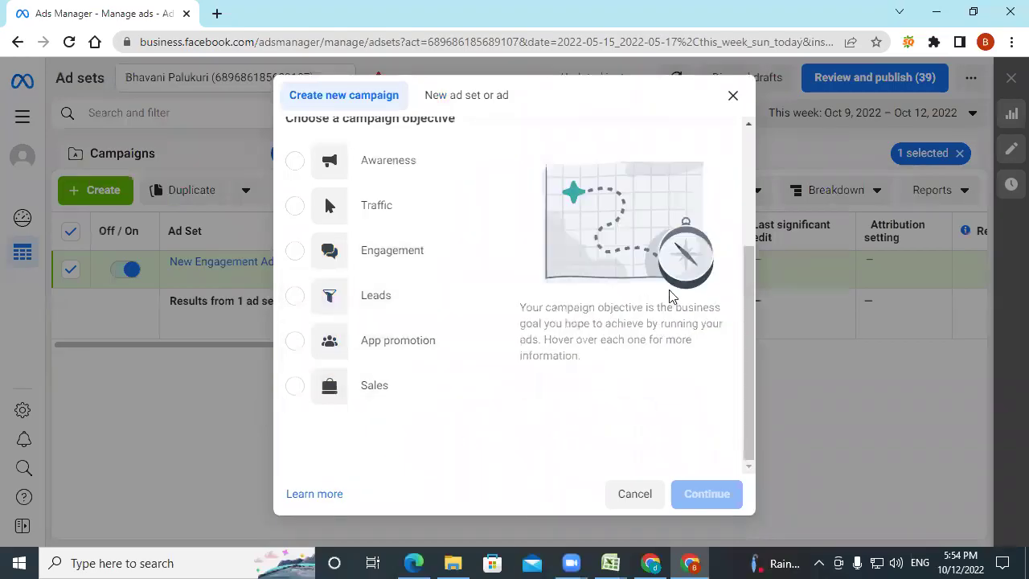
left_click(733, 96)
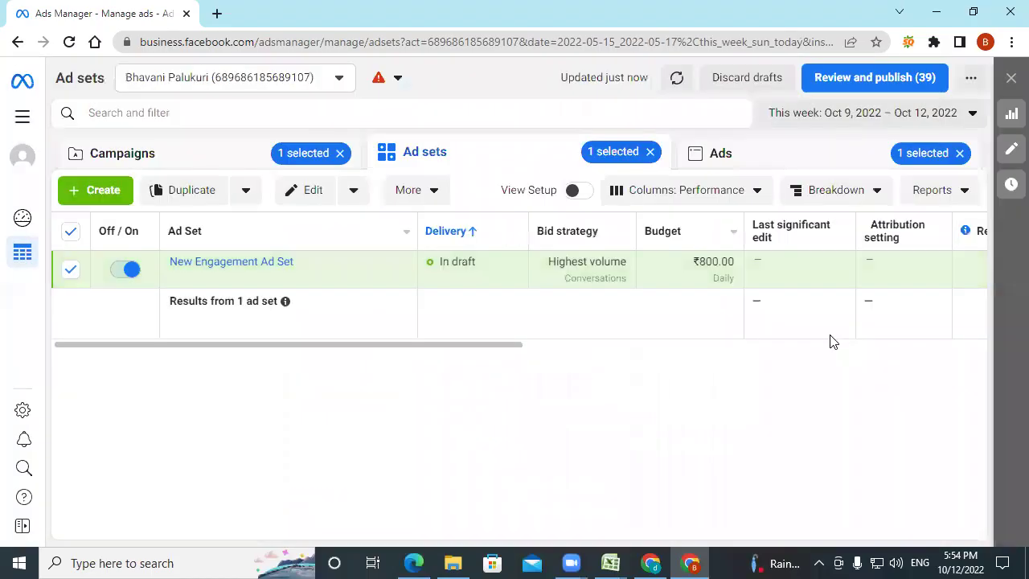